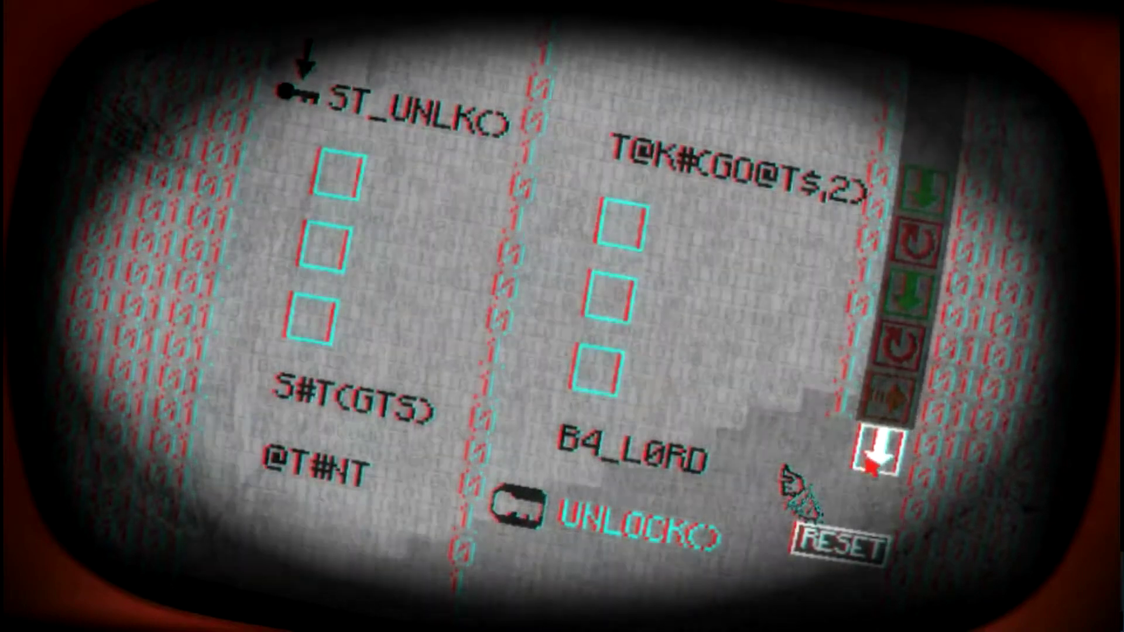
- Fill the ST_UNLK() and T@K#GO@T$,2 columns with down-arrow, right-arrow and rotate commands
mouse_move(877, 449)
mouse_down()
mouse_move(390, 257)
mouse_move(340, 175)
mouse_up()
drag(878, 450, 622, 227)
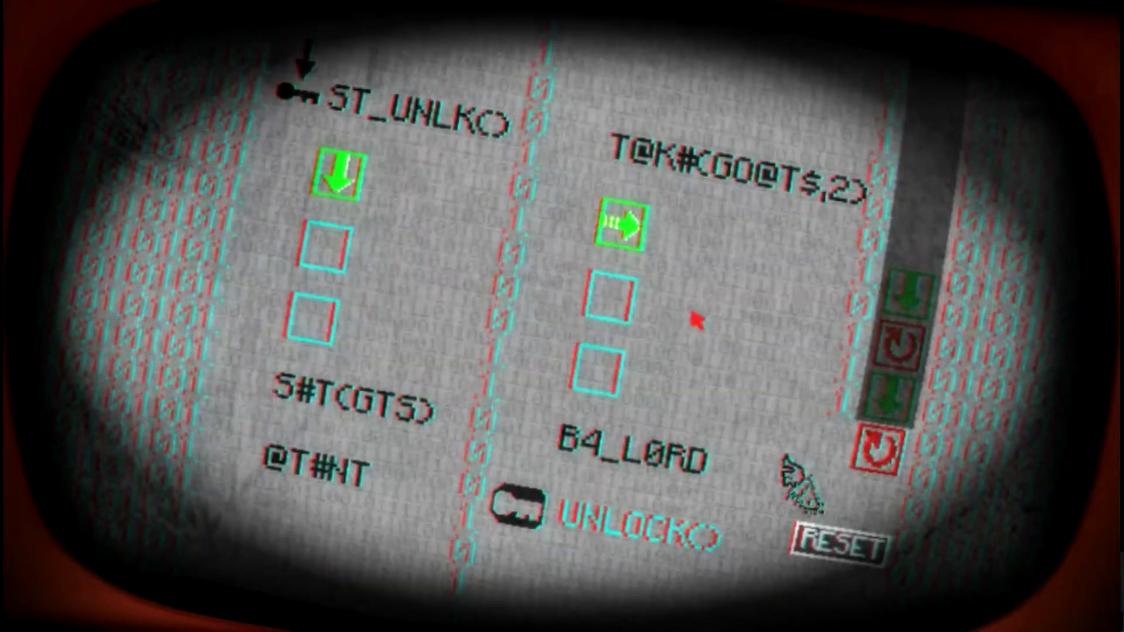
drag(622, 227, 429, 234)
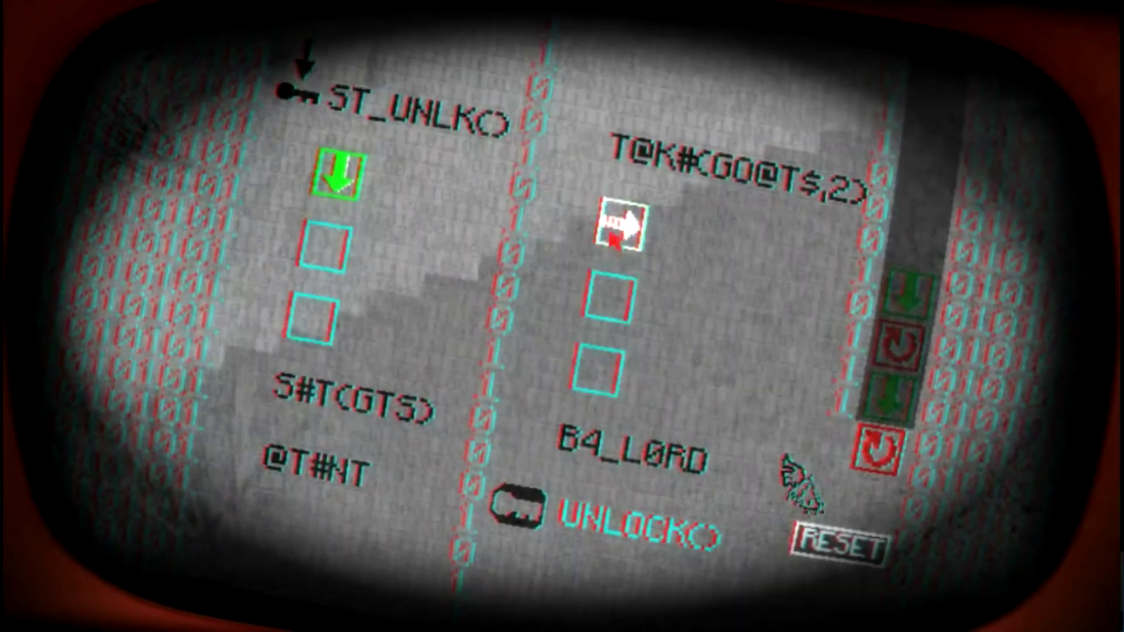
drag(832, 435, 599, 369)
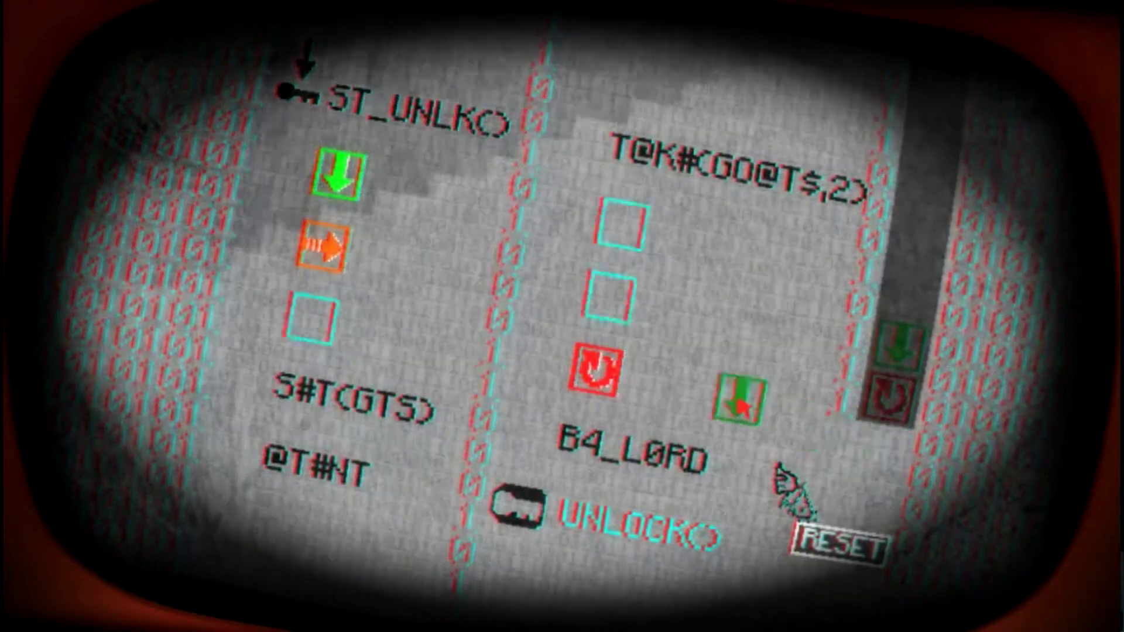
drag(878, 449, 610, 298)
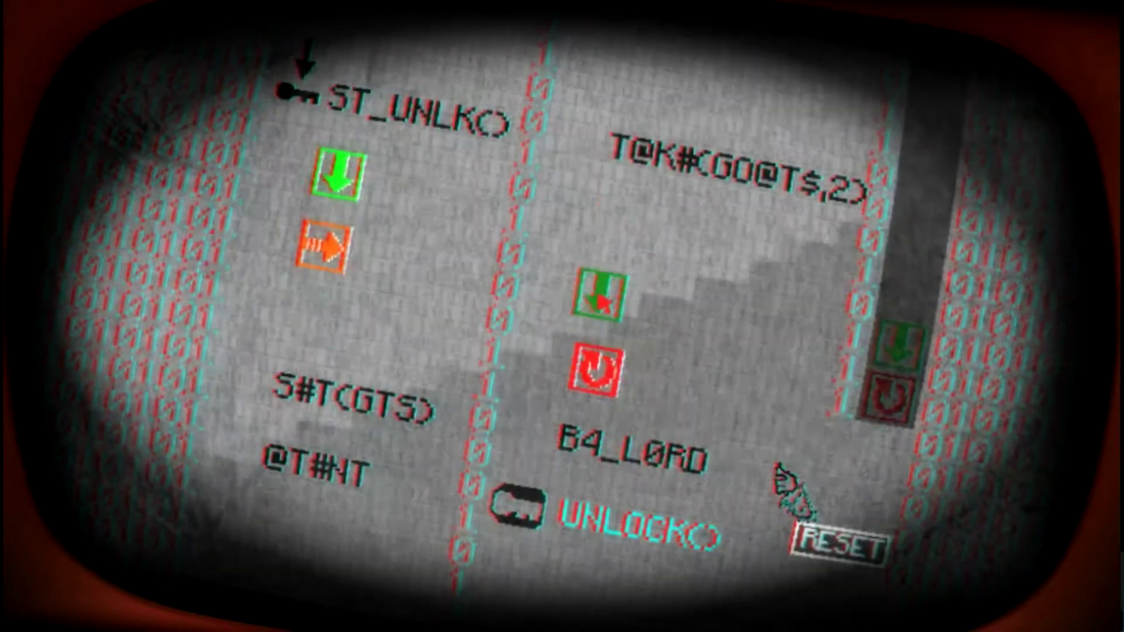
mouse_move(892, 396)
mouse_down()
mouse_move(637, 408)
mouse_move(312, 318)
mouse_up()
drag(599, 369, 623, 220)
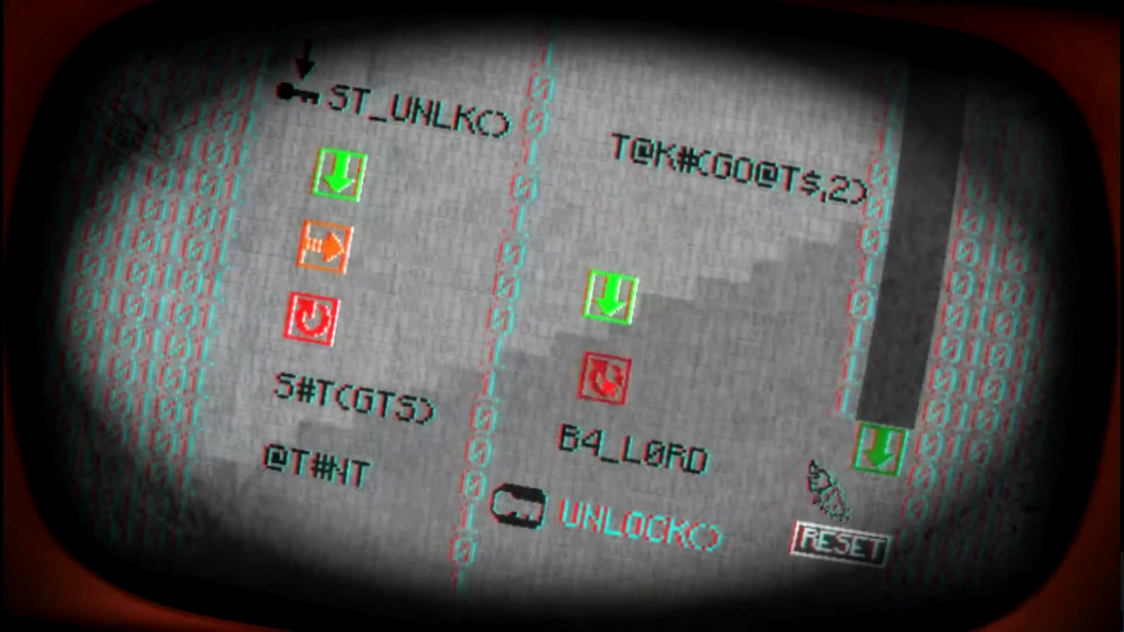
mouse_move(879, 450)
mouse_down()
mouse_move(713, 327)
mouse_move(599, 368)
mouse_up()
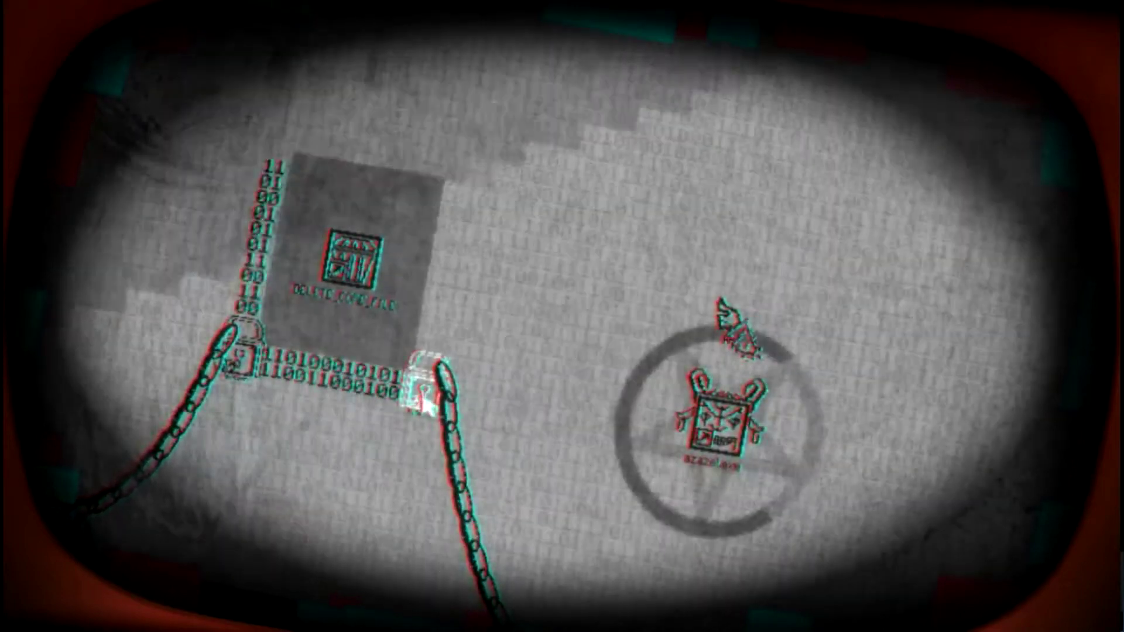
- Break the lock at the end of the chains on the delete file
click(422, 405)
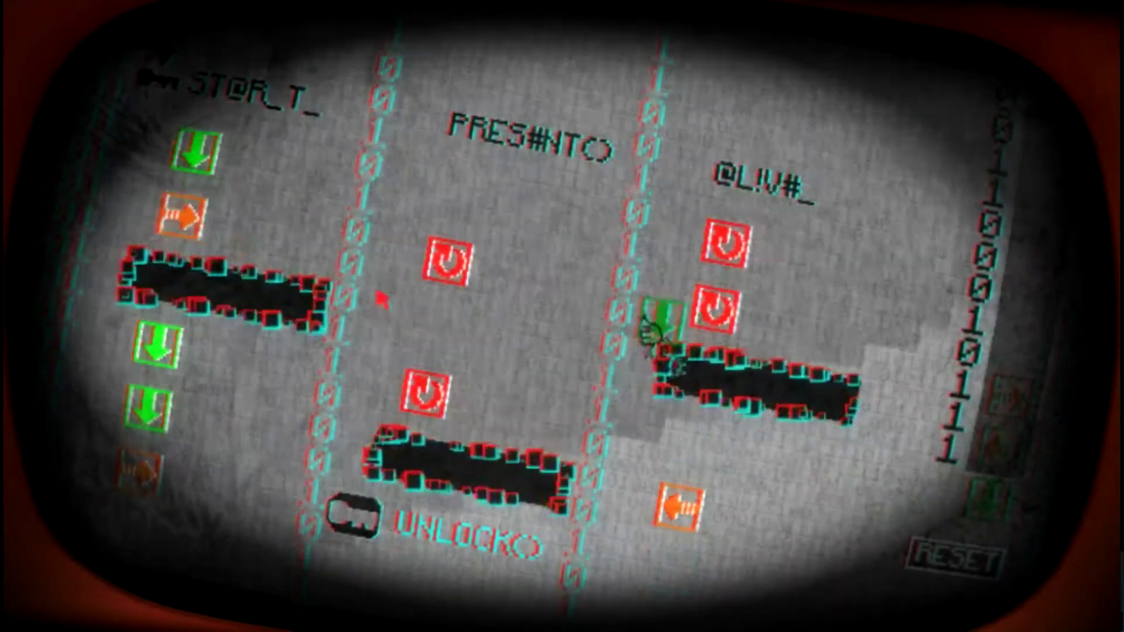
- Place down-arrow commands in the middle column and rotate commands in the third column to start the run
drag(896, 470, 461, 194)
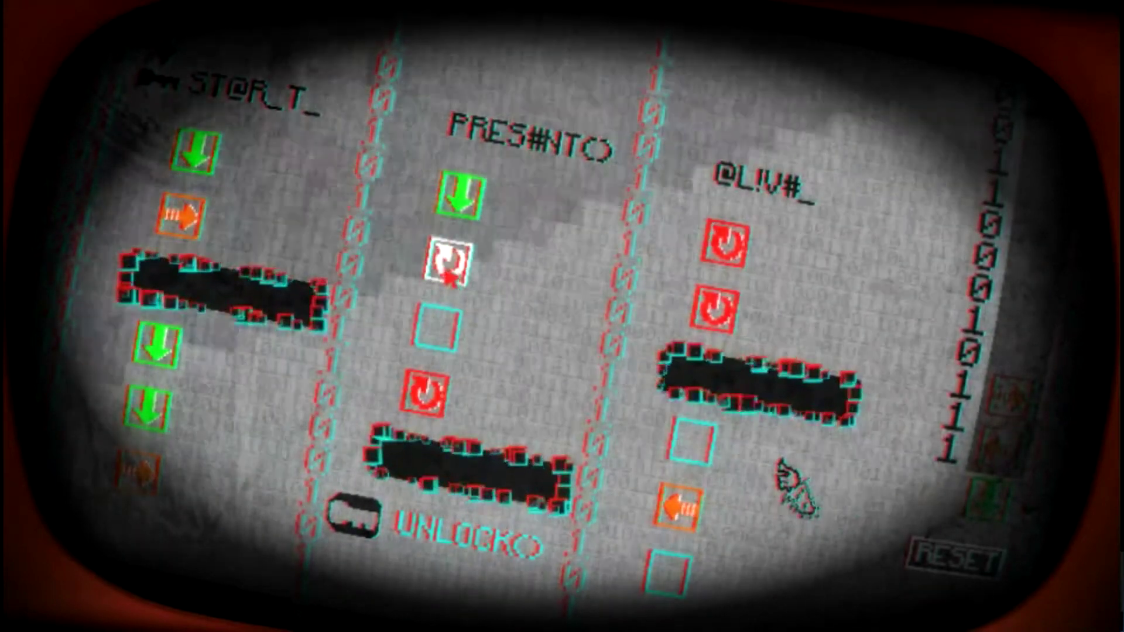
drag(450, 259, 628, 513)
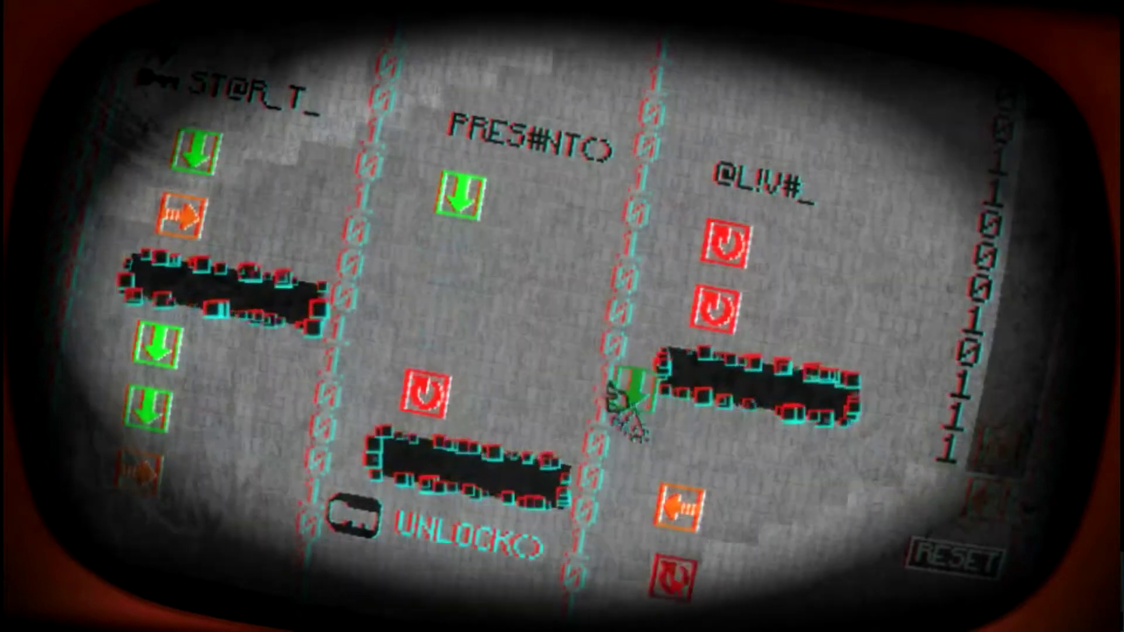
drag(926, 482, 437, 328)
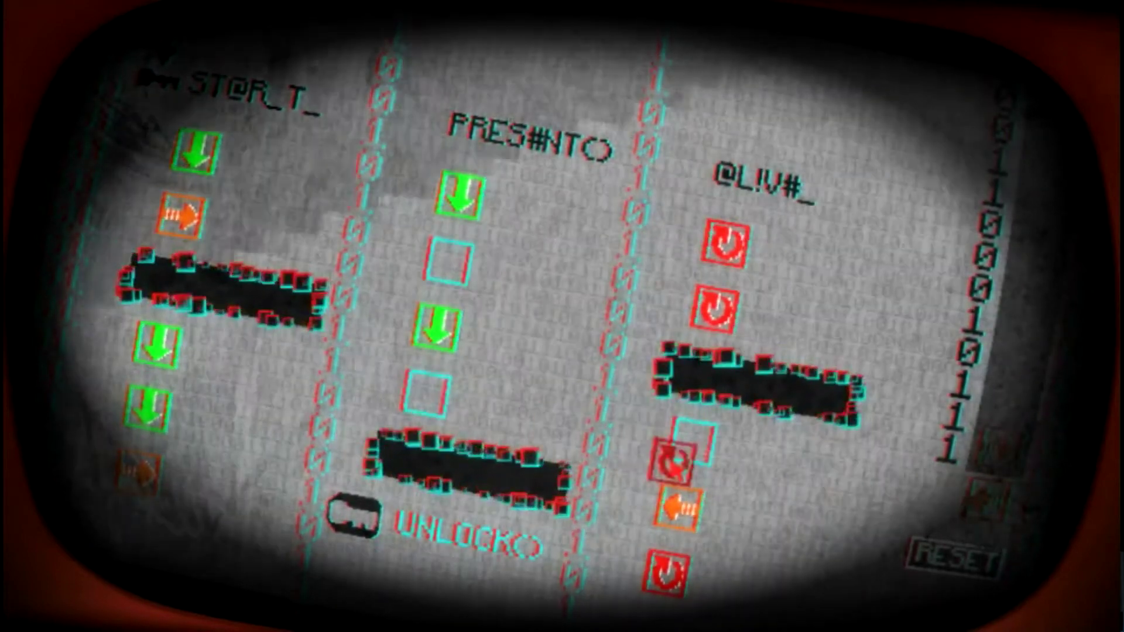
drag(425, 392, 694, 439)
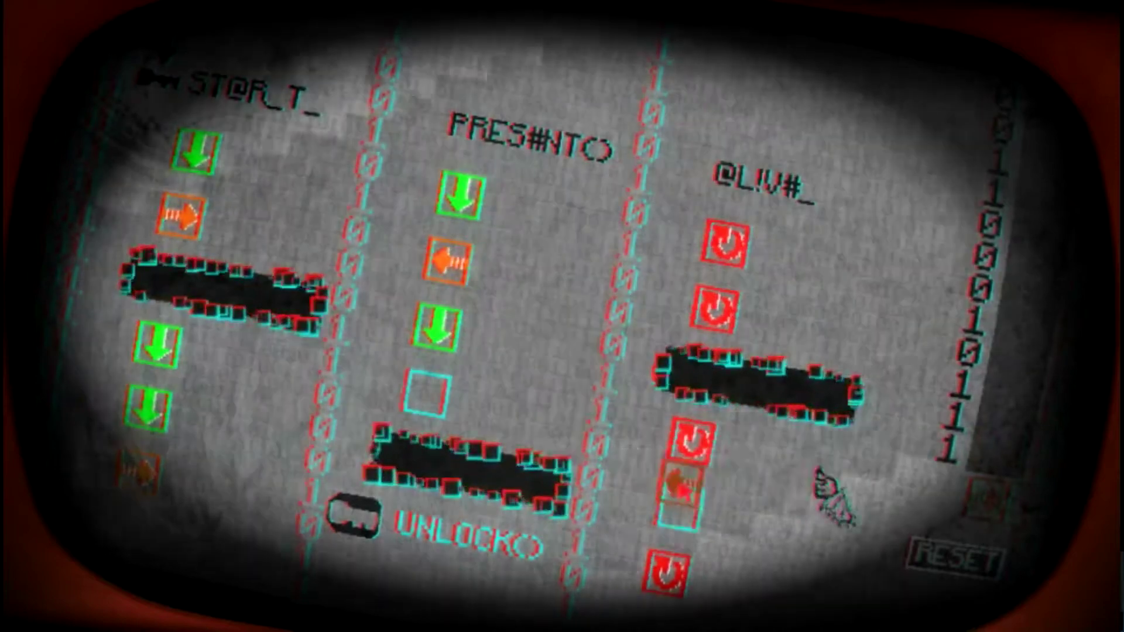
drag(678, 505, 426, 392)
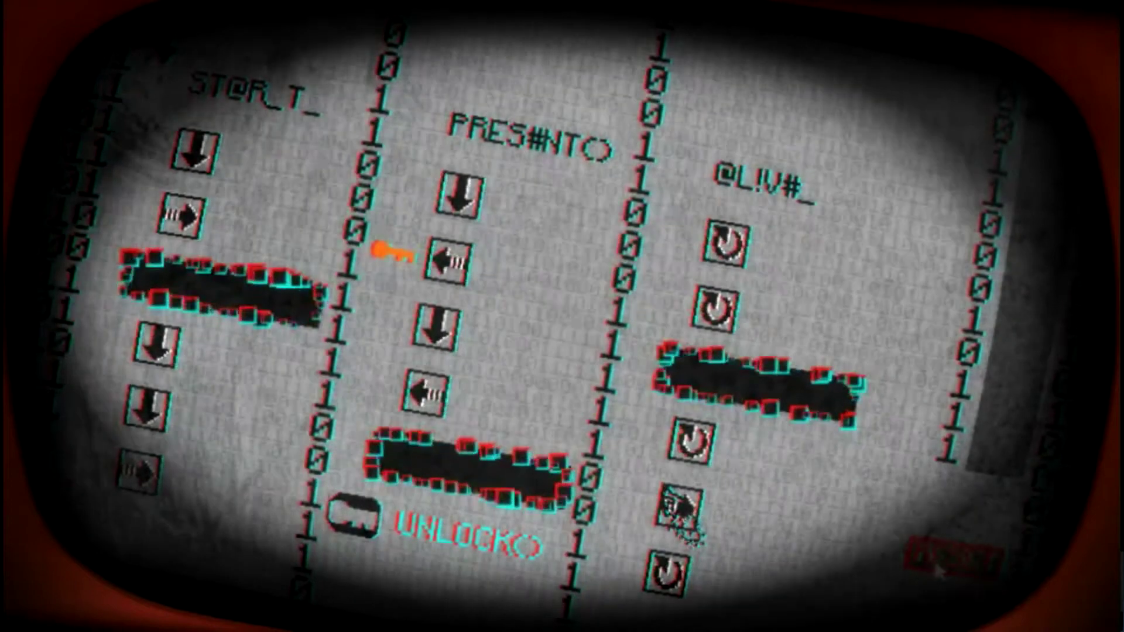
- Reset the board, then begin re-placing down-arrow, right-arrow and rotate commands
click(952, 556)
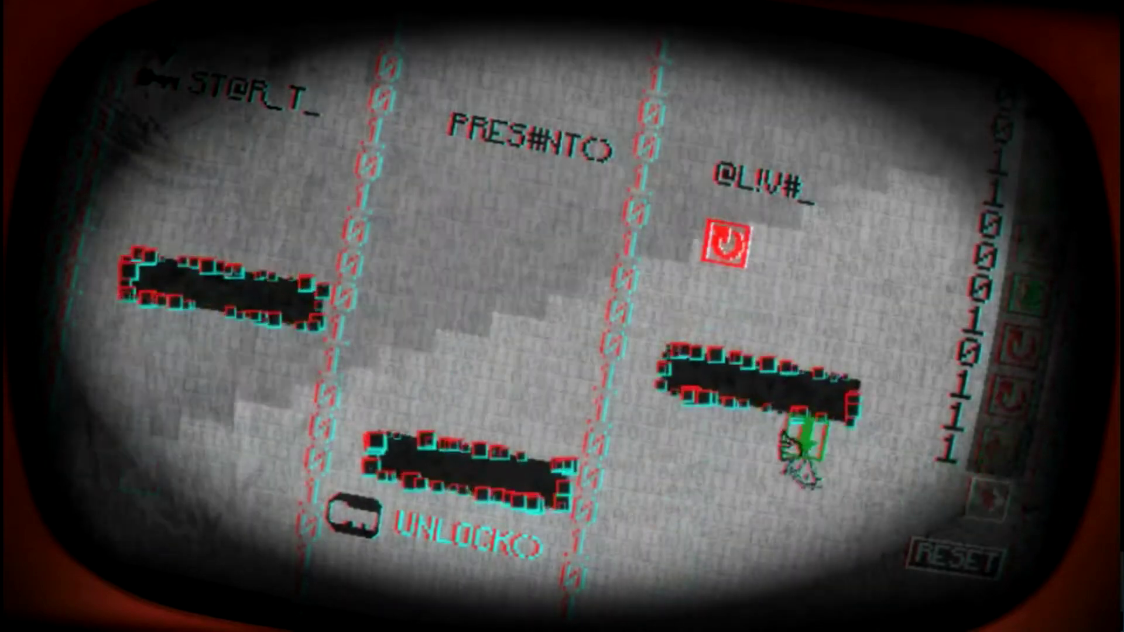
drag(799, 449, 493, 342)
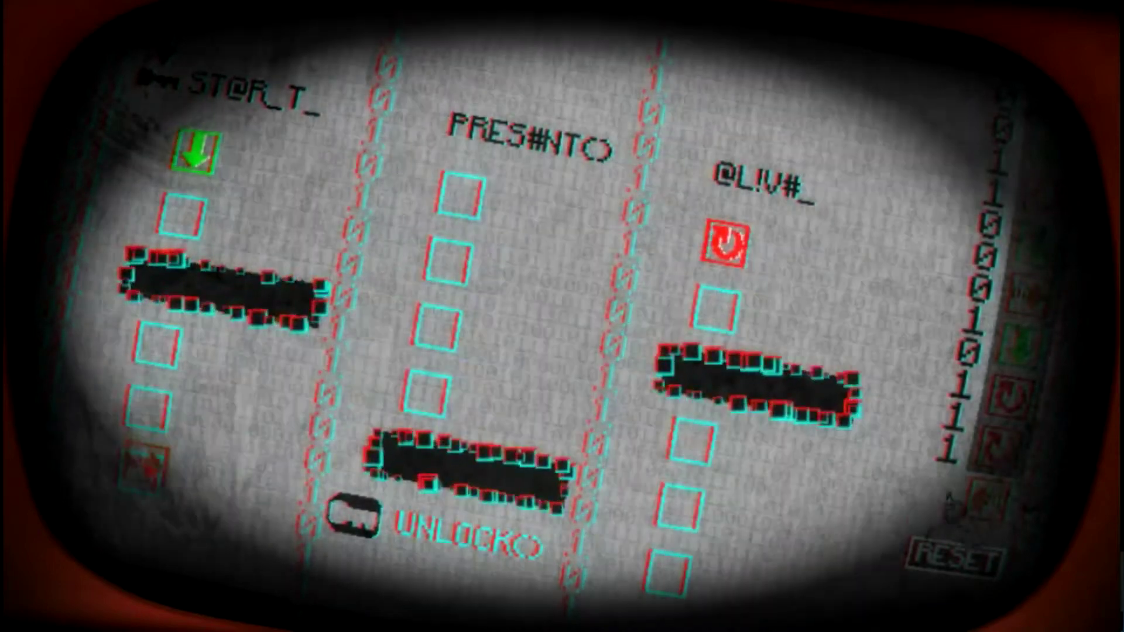
drag(981, 499, 683, 509)
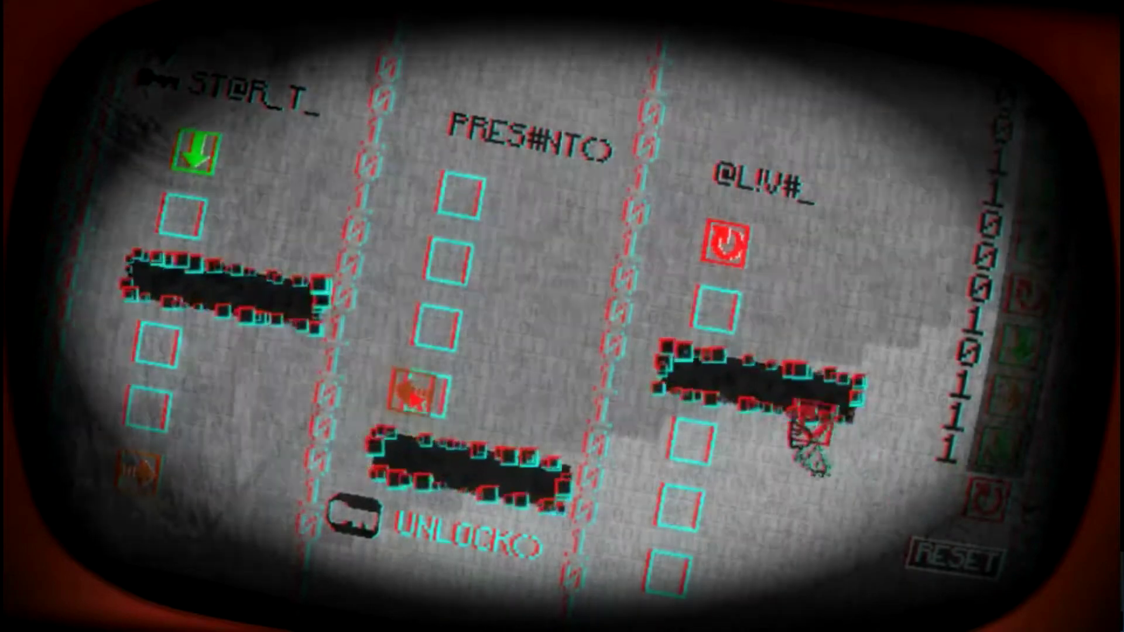
drag(810, 437, 498, 395)
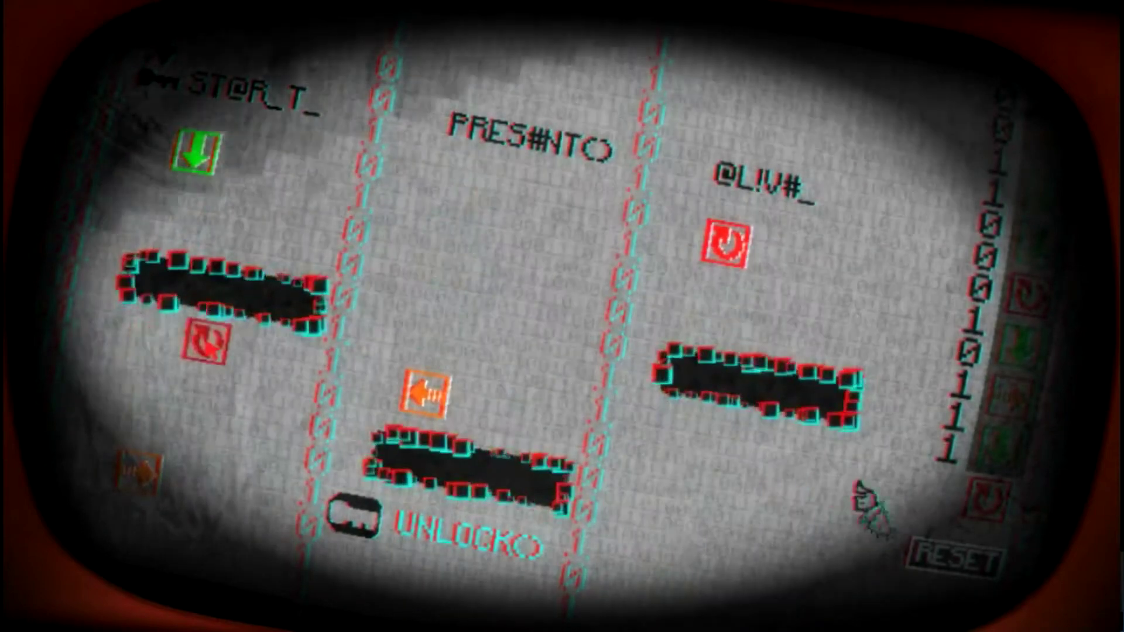
drag(987, 497, 792, 484)
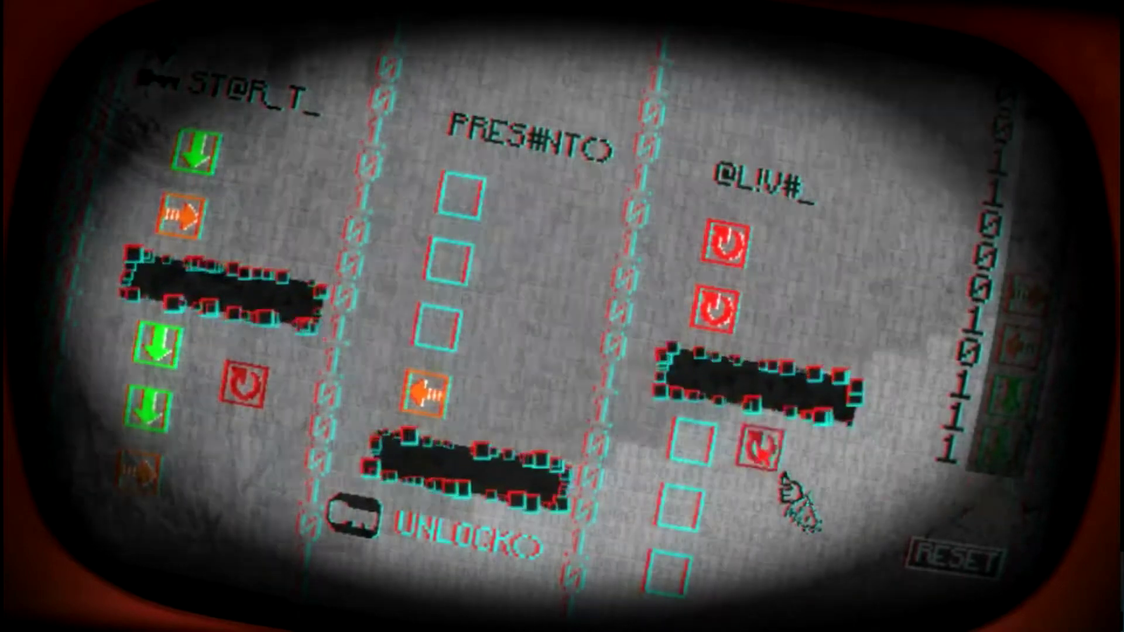
- Place rotate and left-arrow commands in the third column, and down- and right-arrows in the middle column
click(692, 442)
click(461, 195)
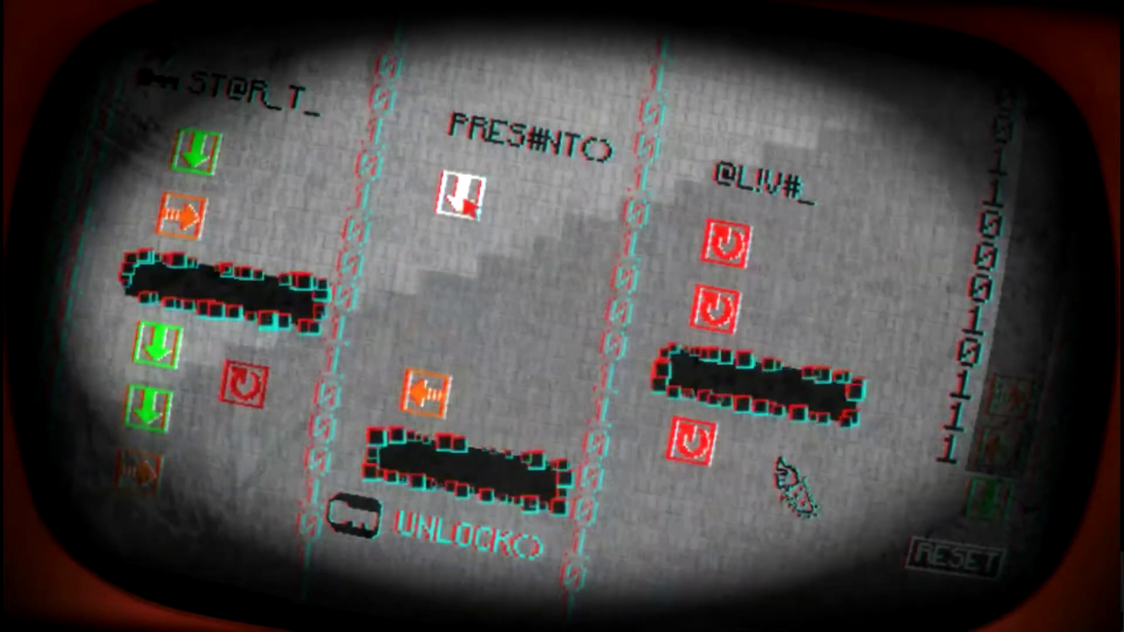
drag(460, 195, 450, 260)
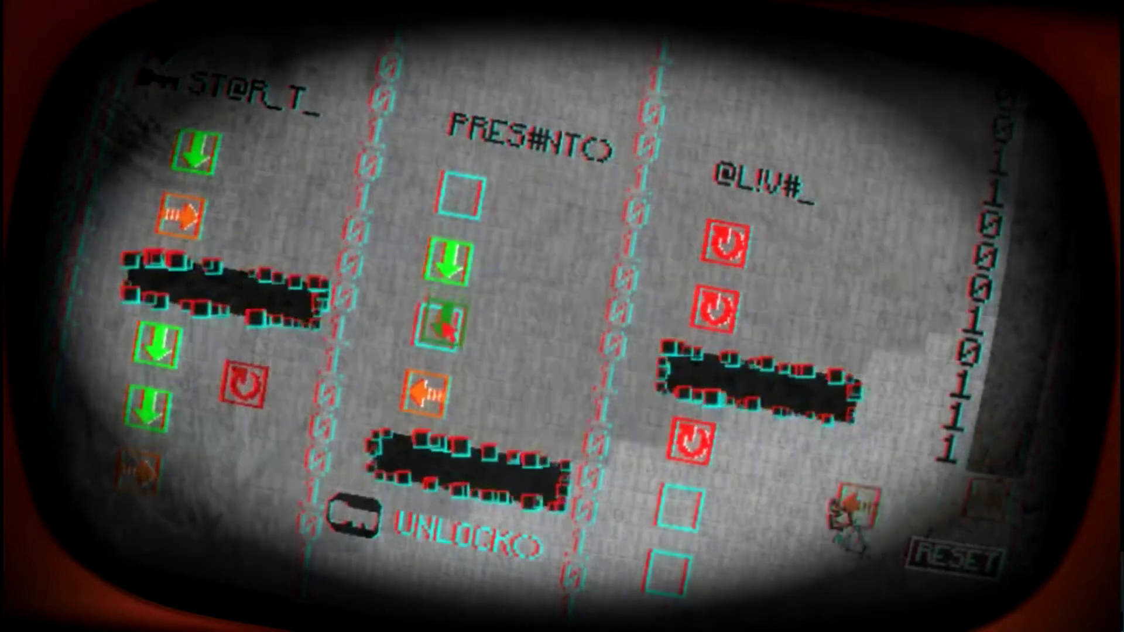
drag(988, 502, 681, 506)
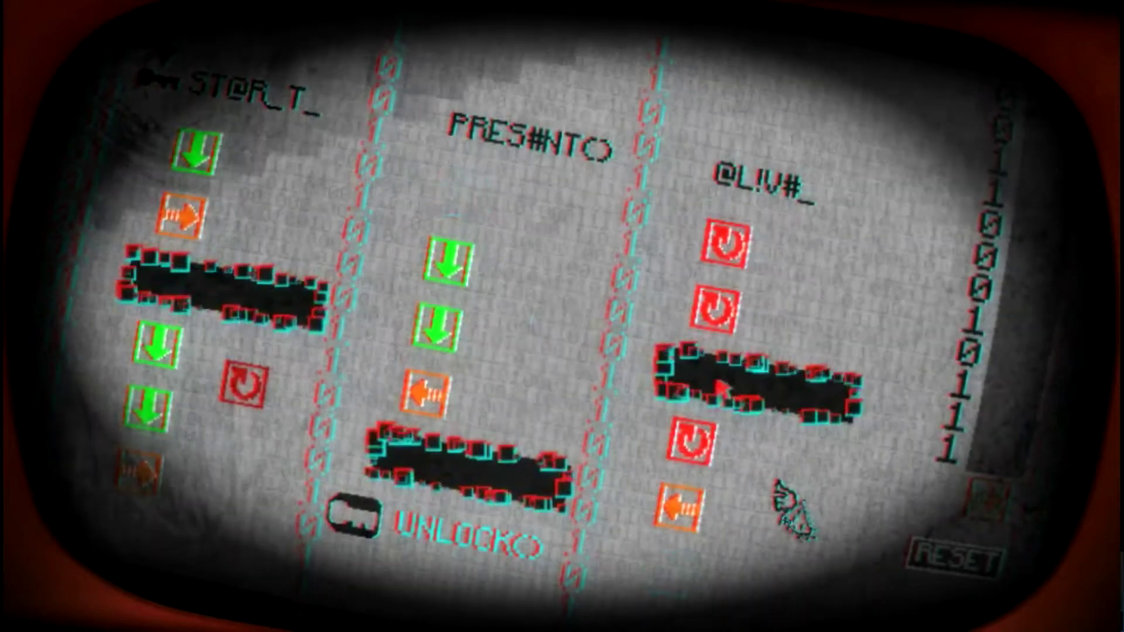
drag(987, 502, 595, 262)
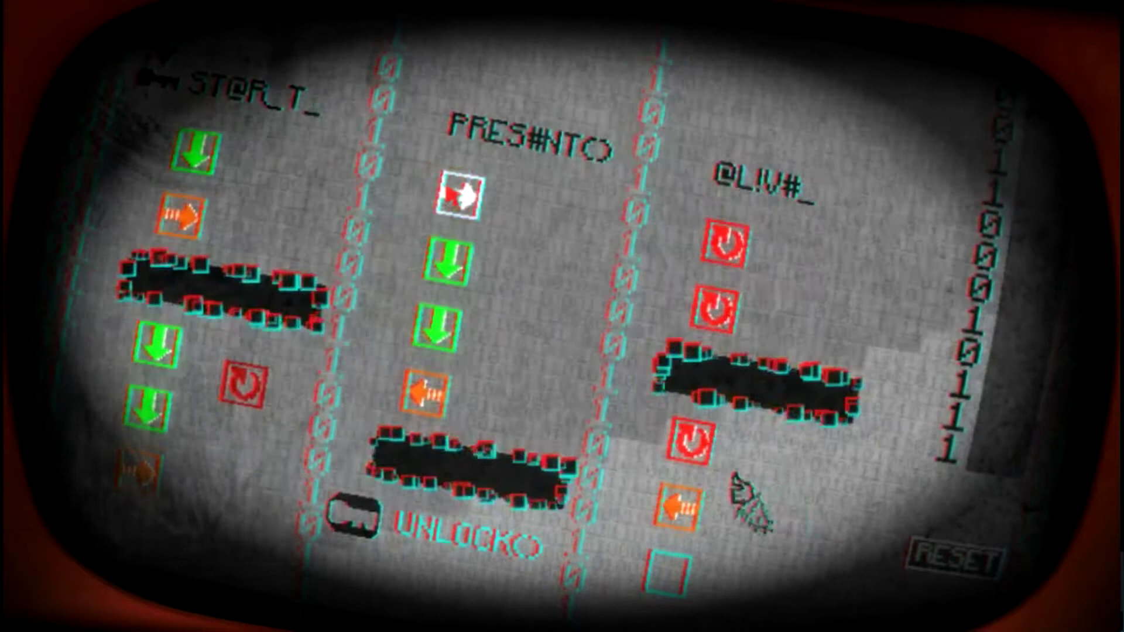
drag(595, 262, 461, 196)
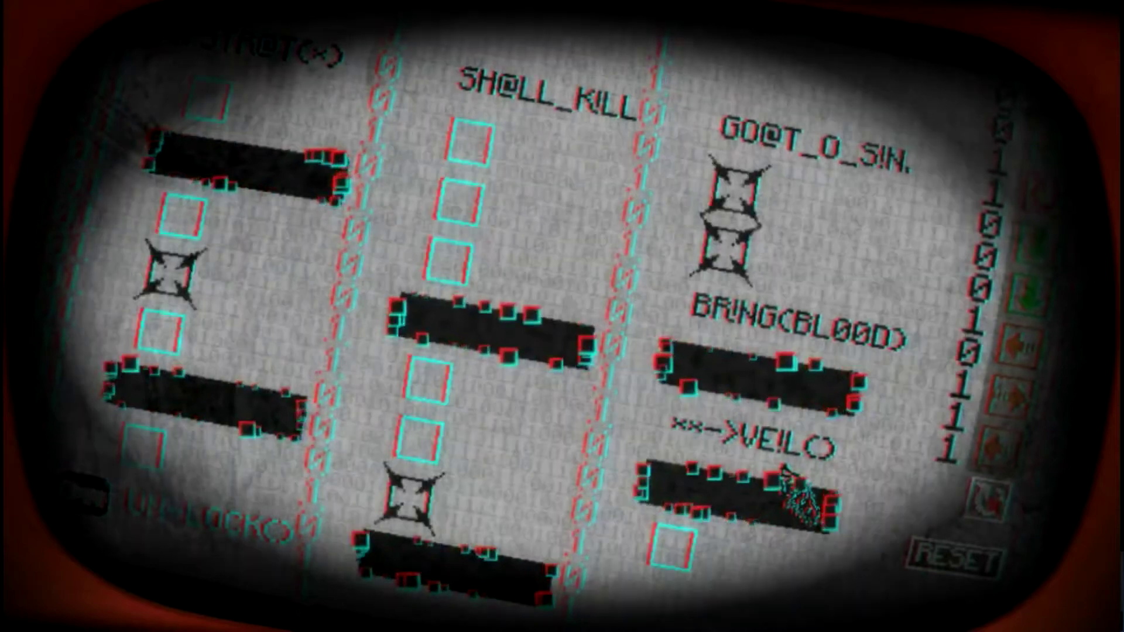
- Try rotate and arrow placements, reset the board, then add a left-arrow under GO@T_O_S!N
drag(982, 496, 735, 190)
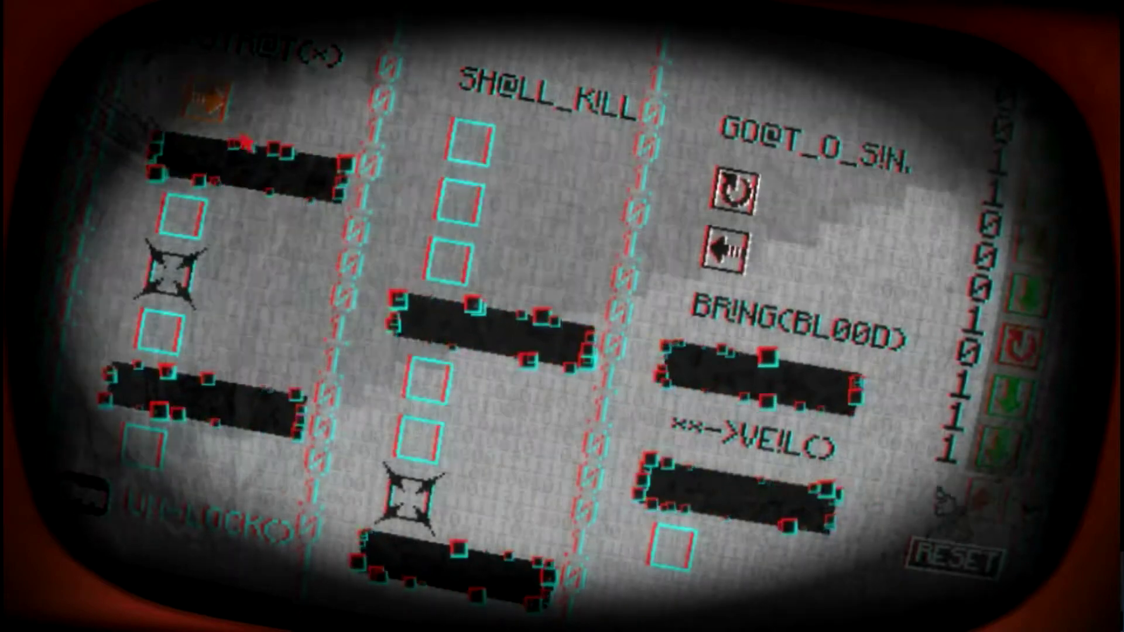
drag(990, 449, 479, 223)
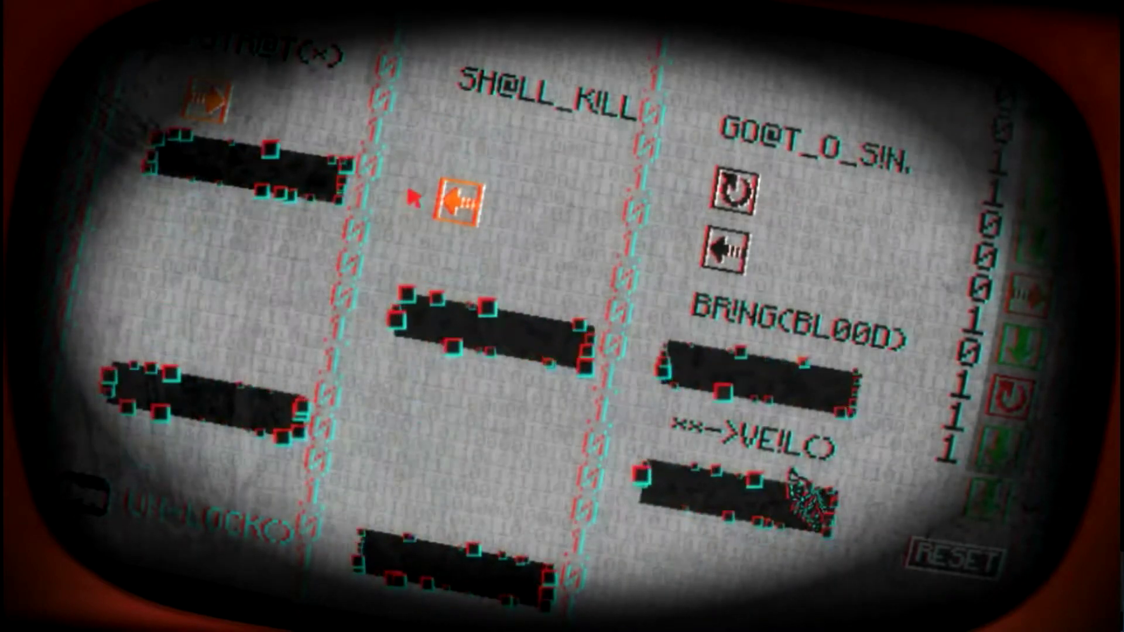
click(458, 202)
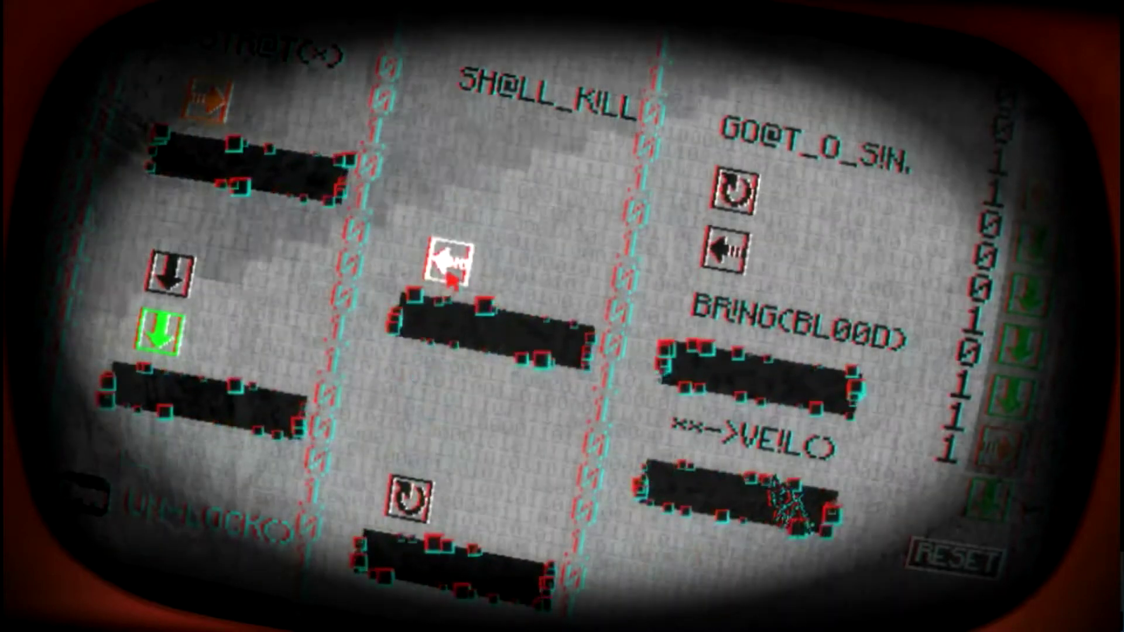
drag(449, 264, 417, 439)
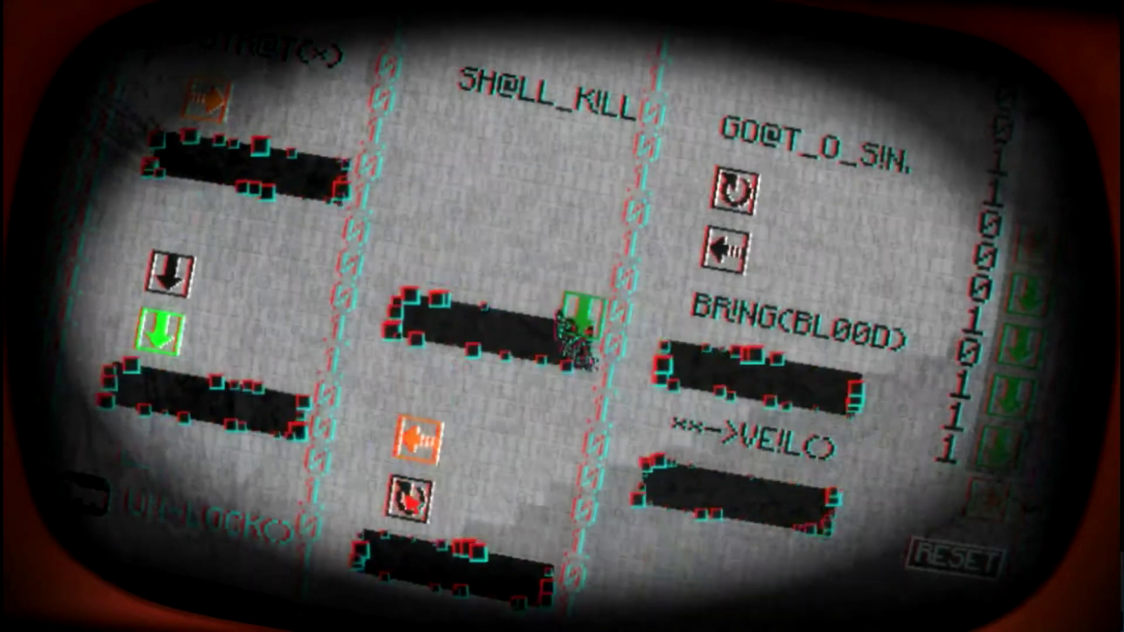
drag(1023, 290, 449, 262)
click(953, 554)
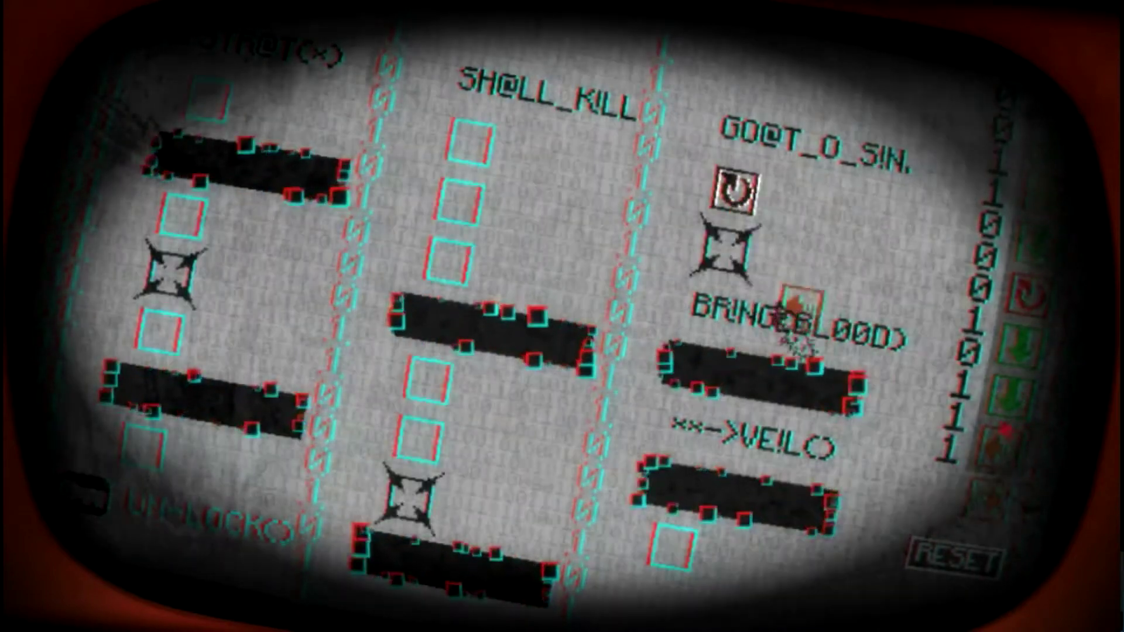
drag(795, 341, 729, 251)
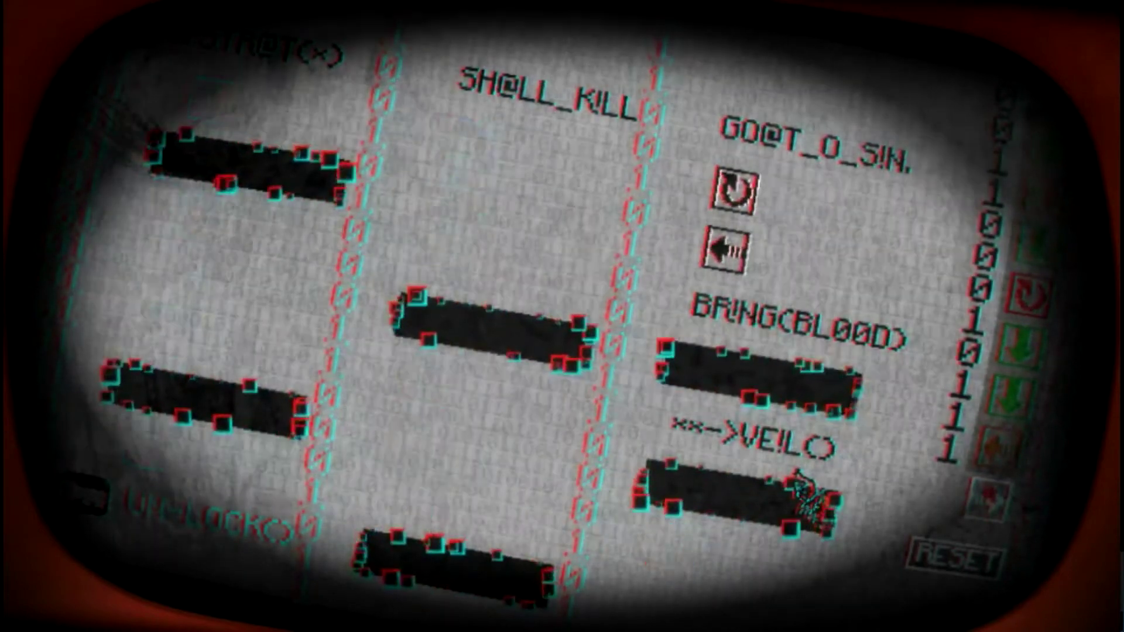
- Place down and right arrows in the left column and a left arrow in the middle column
drag(992, 449, 167, 340)
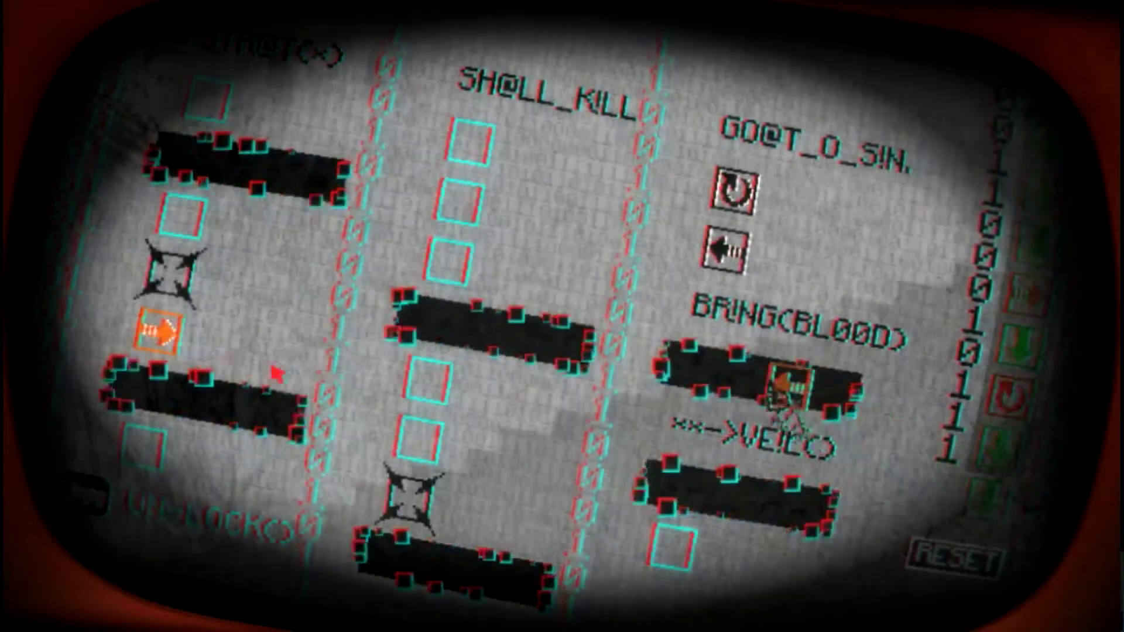
mouse_move(773, 378)
mouse_down()
mouse_move(457, 203)
mouse_move(411, 498)
mouse_up()
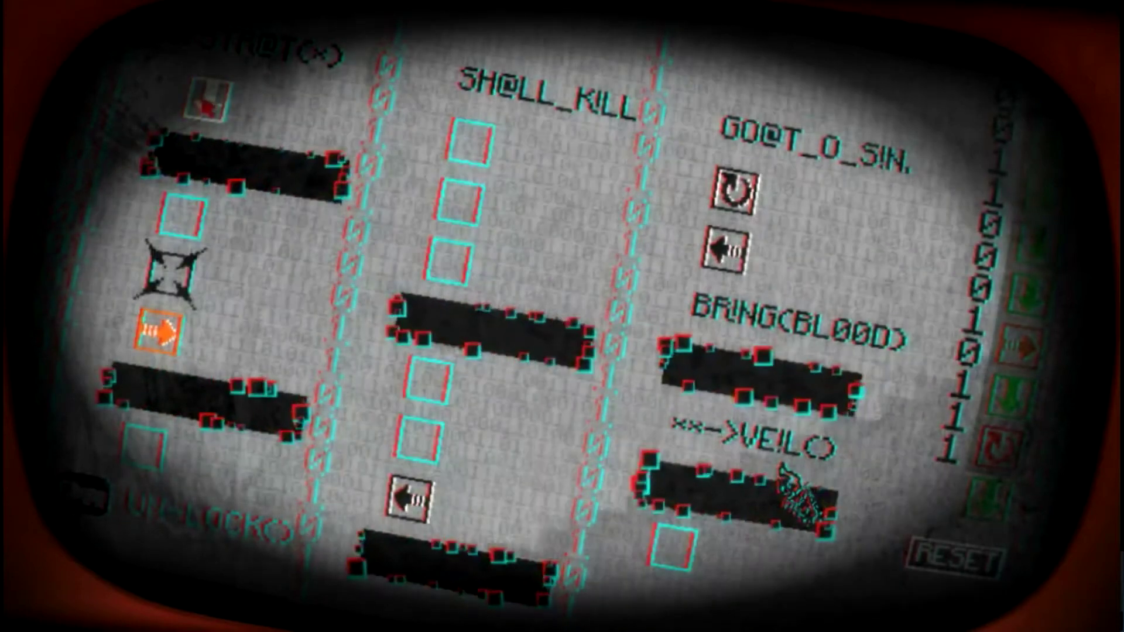
drag(210, 99, 169, 271)
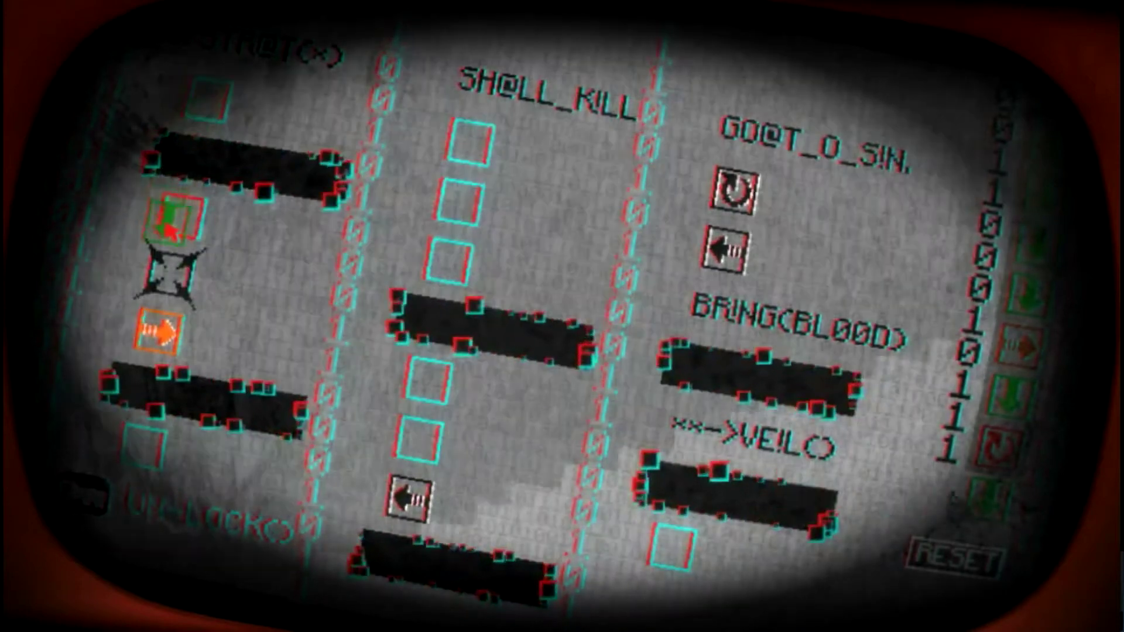
mouse_move(1010, 395)
mouse_down()
mouse_move(425, 228)
mouse_move(619, 374)
mouse_up()
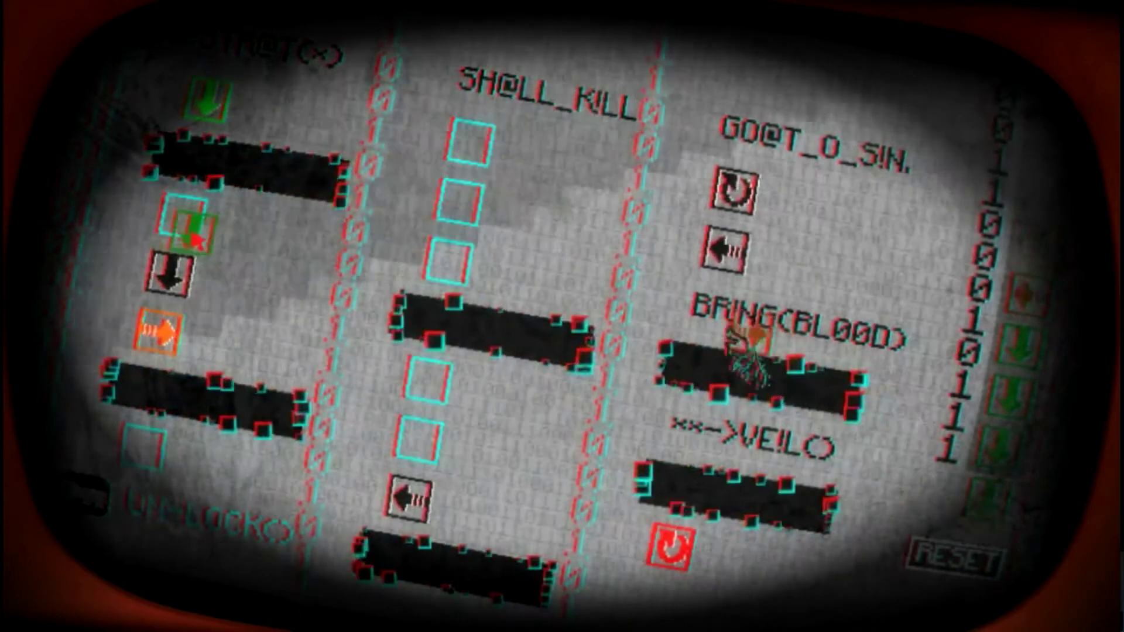
- Put a right arrow atop SH@LL_KILL and stack green down arrows beneath it
drag(750, 356, 472, 141)
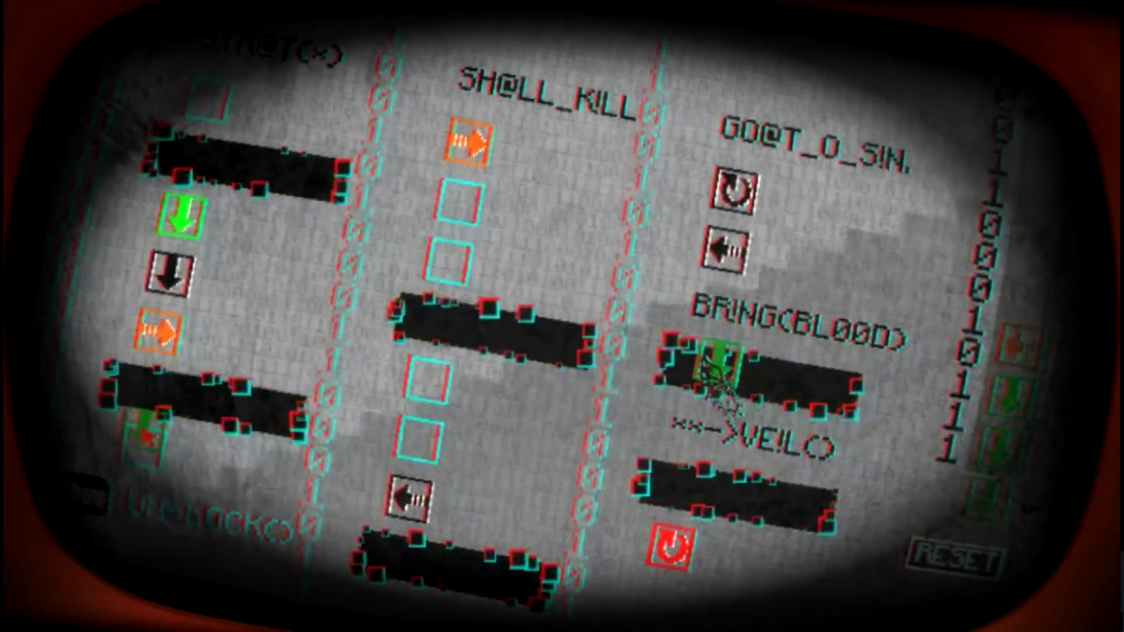
click(145, 443)
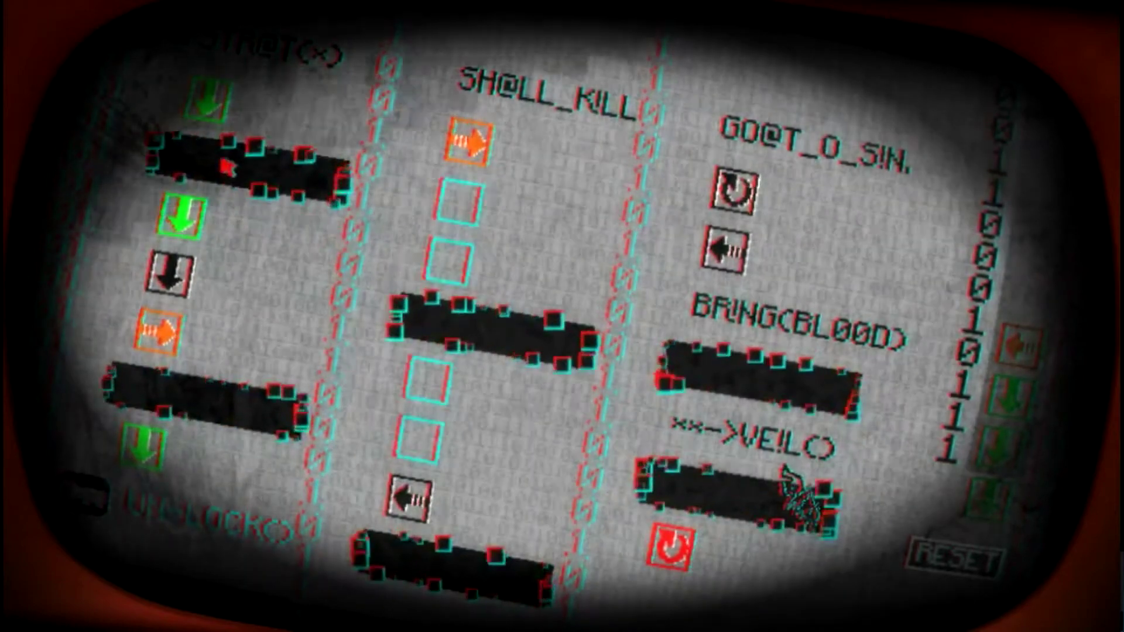
drag(209, 100, 457, 202)
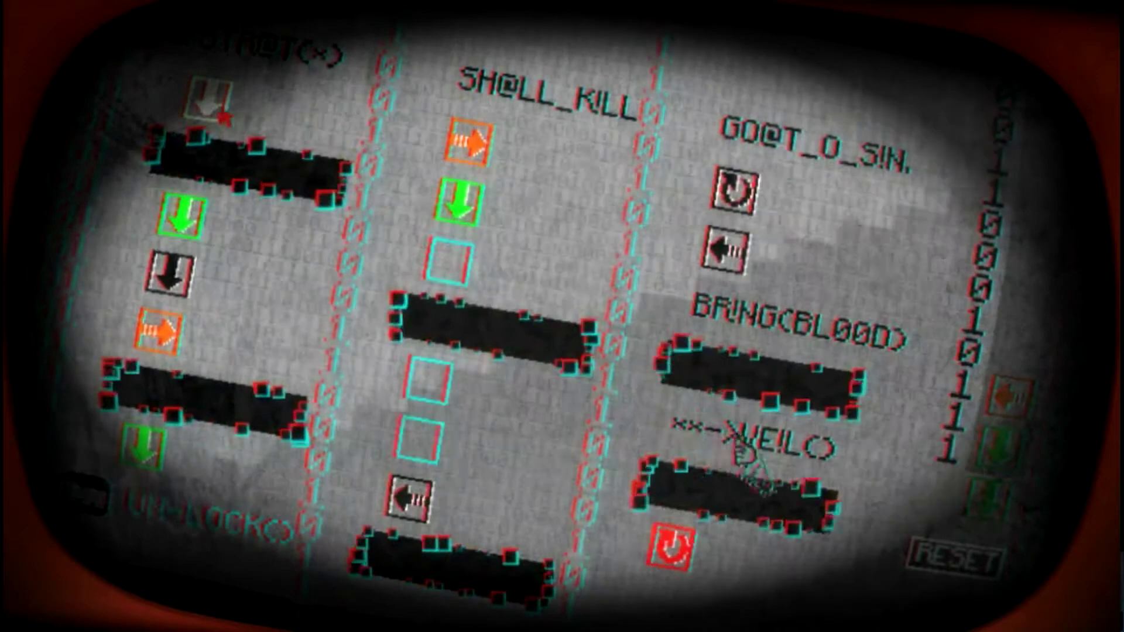
drag(209, 102, 409, 244)
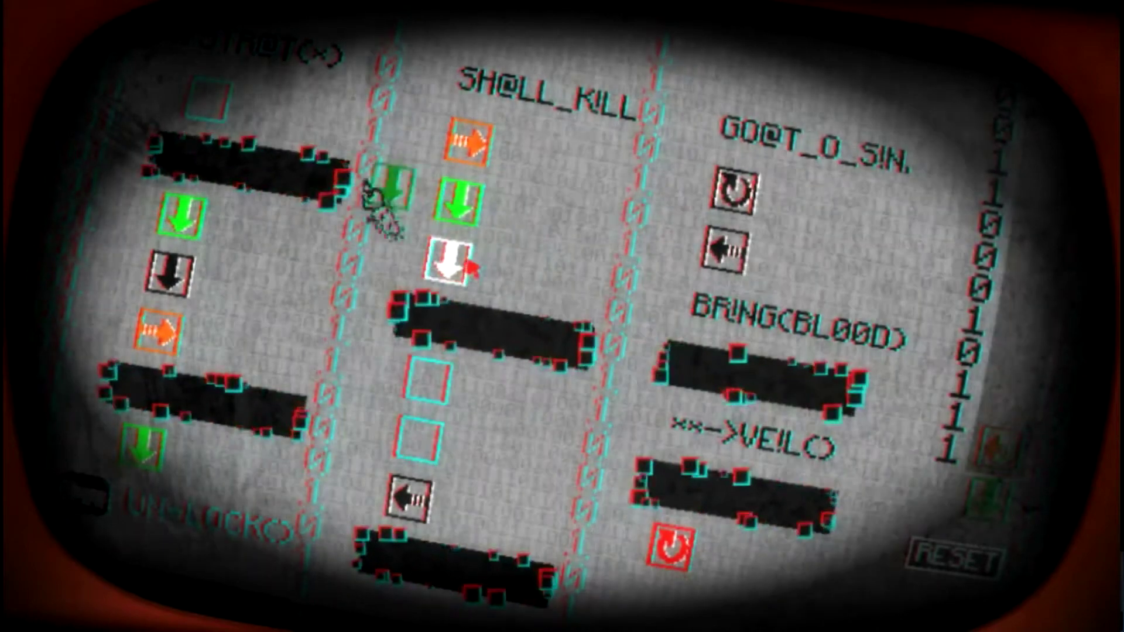
drag(390, 188, 452, 260)
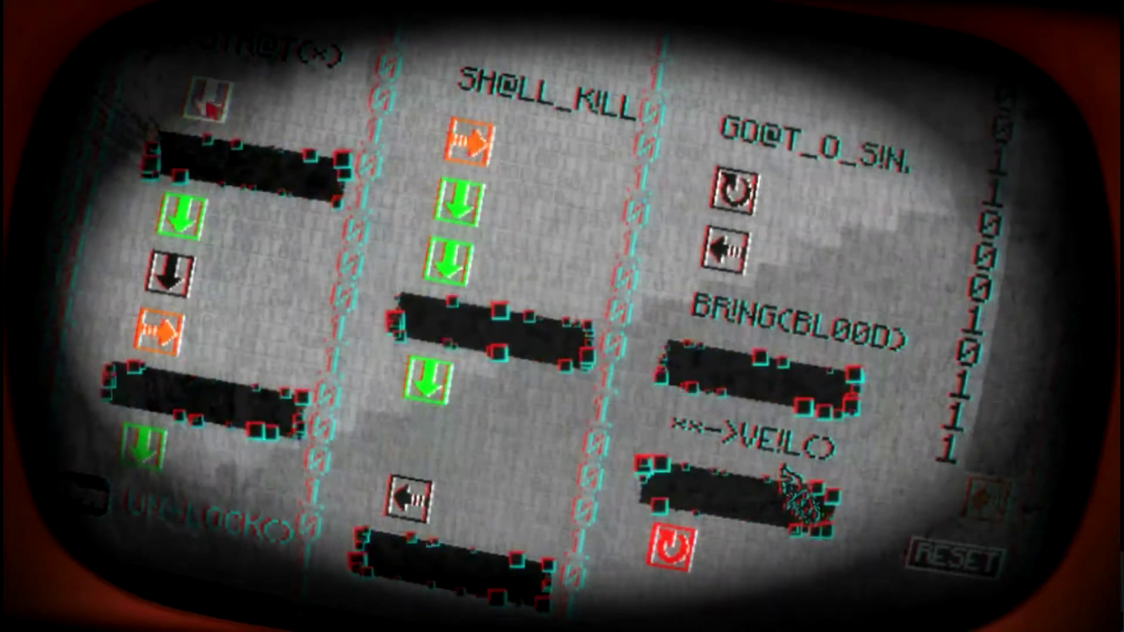
drag(209, 98, 428, 400)
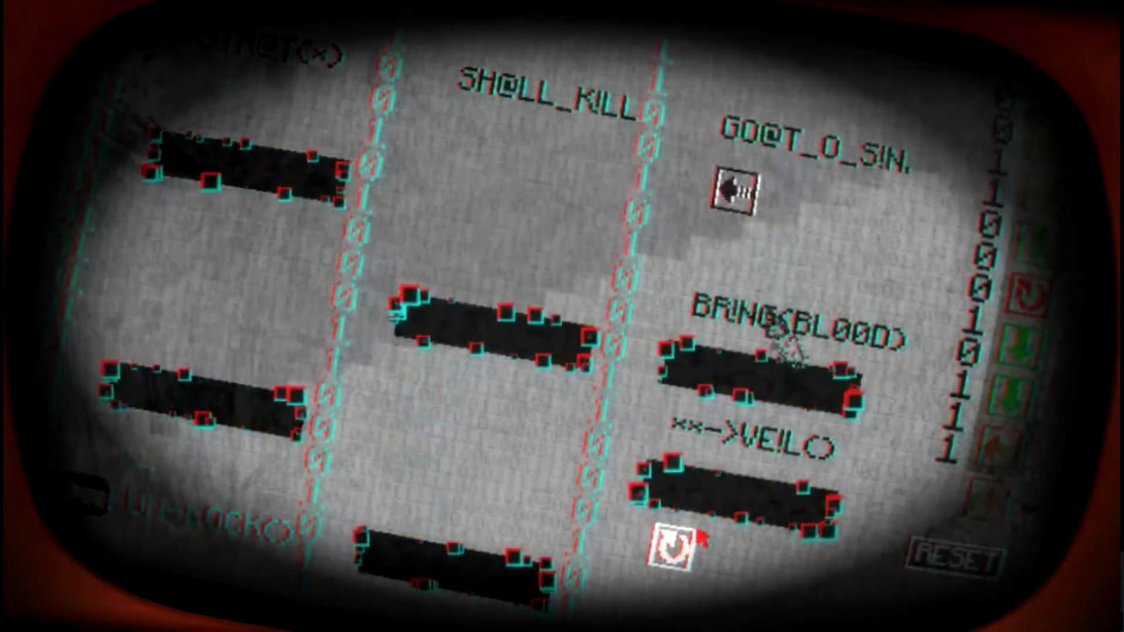
- Undo the run and restore the loop and left-arrow commands under GO@T_O_SIN and SH@LL_KILL
click(694, 539)
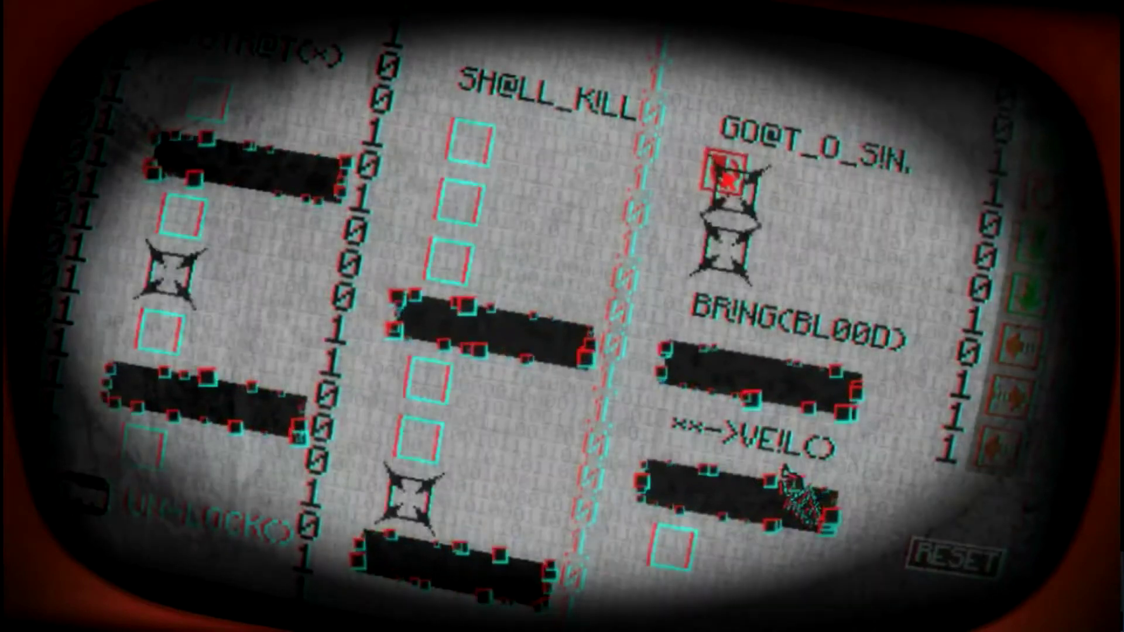
click(727, 178)
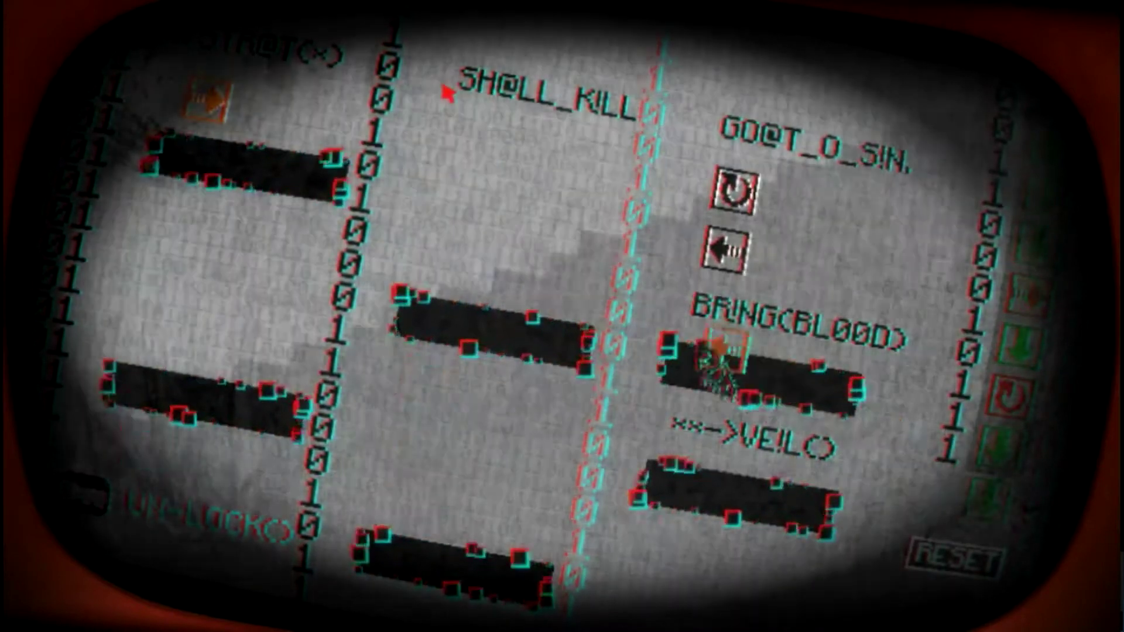
click(457, 202)
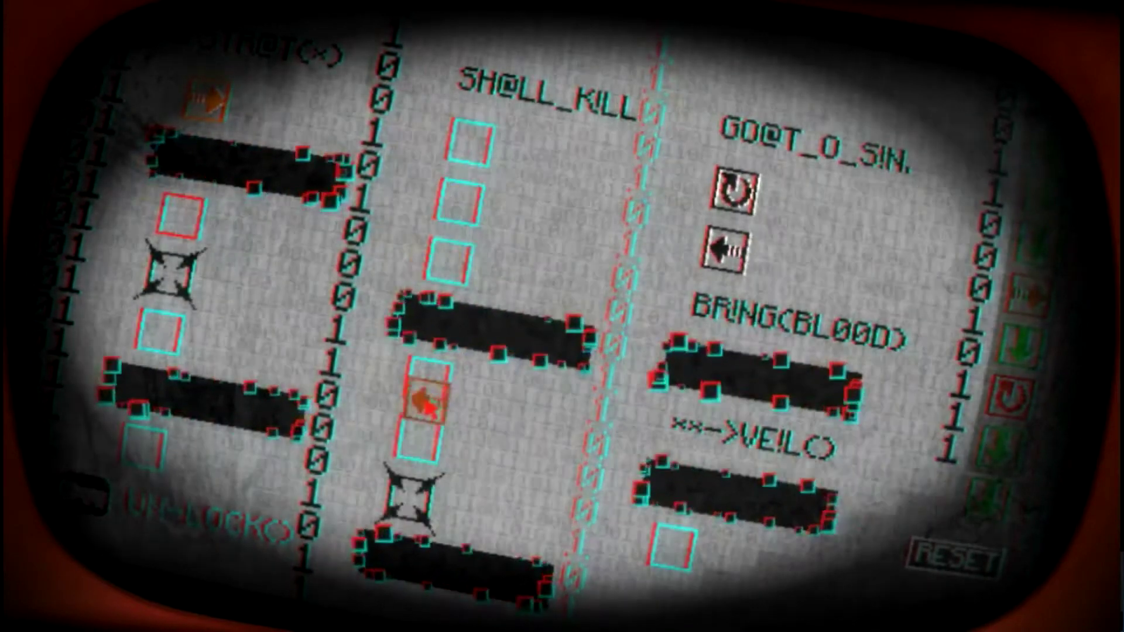
drag(427, 404, 411, 509)
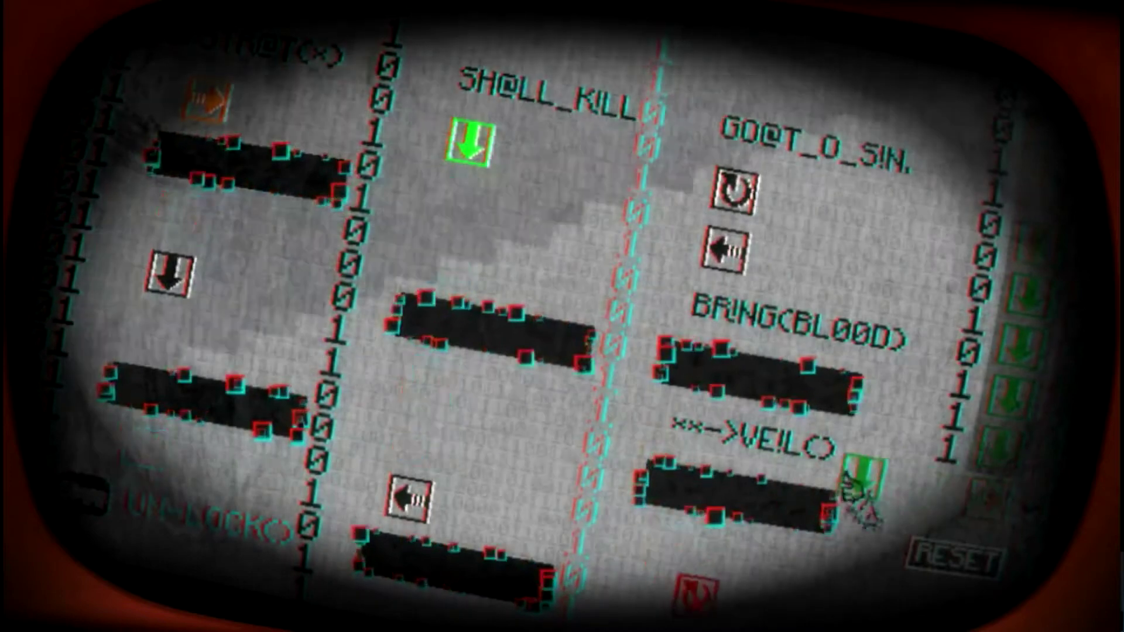
- Restack three down arrows in SH@LL_KILL, add a right arrow to the first column, and remove the extra arrow
drag(860, 492, 540, 425)
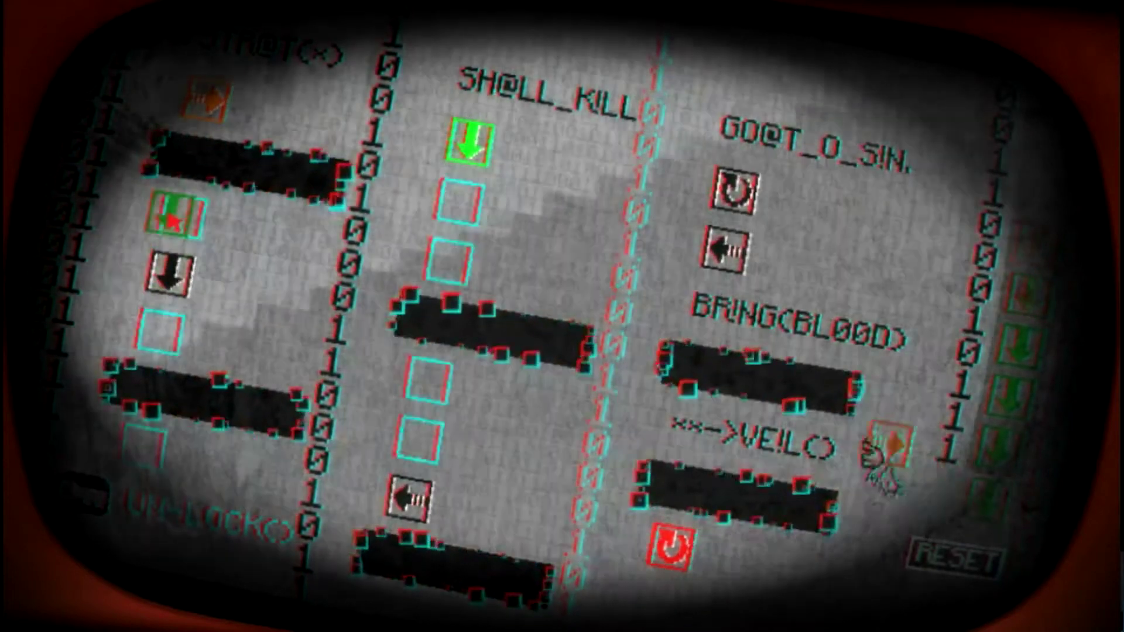
mouse_move(889, 446)
mouse_down()
mouse_move(460, 202)
mouse_move(160, 332)
mouse_up()
drag(1010, 395, 449, 260)
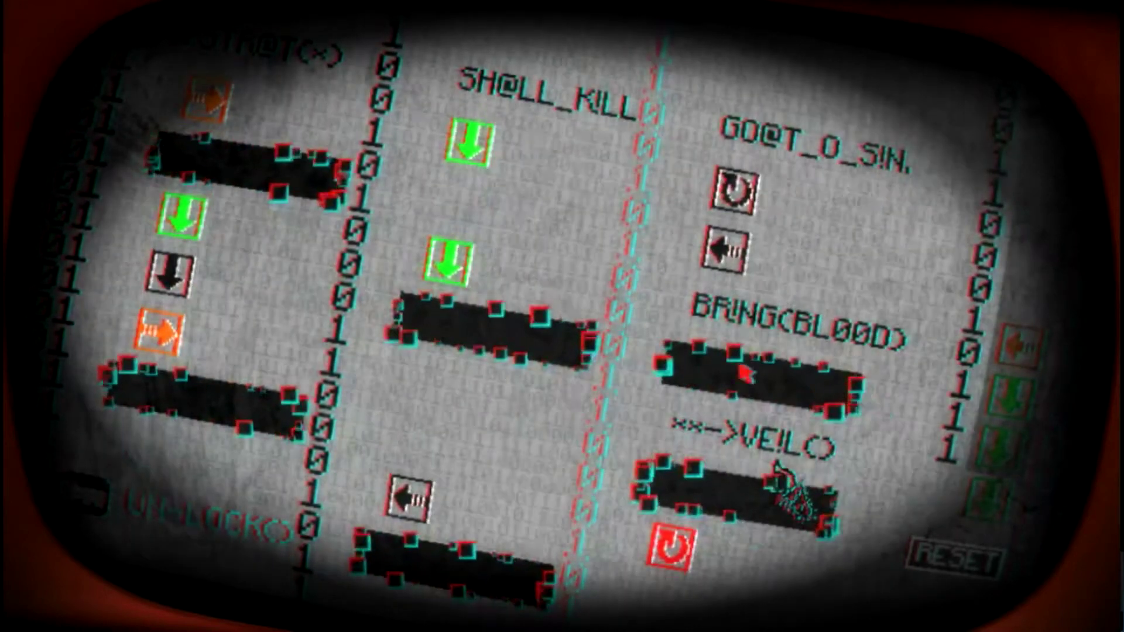
click(449, 260)
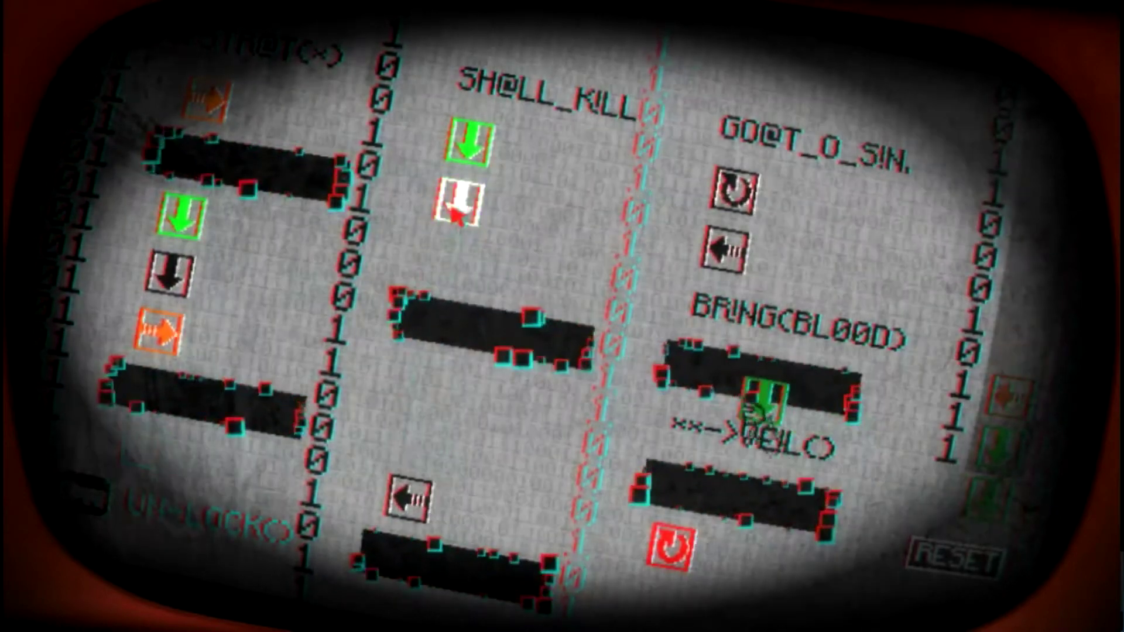
drag(449, 269, 431, 380)
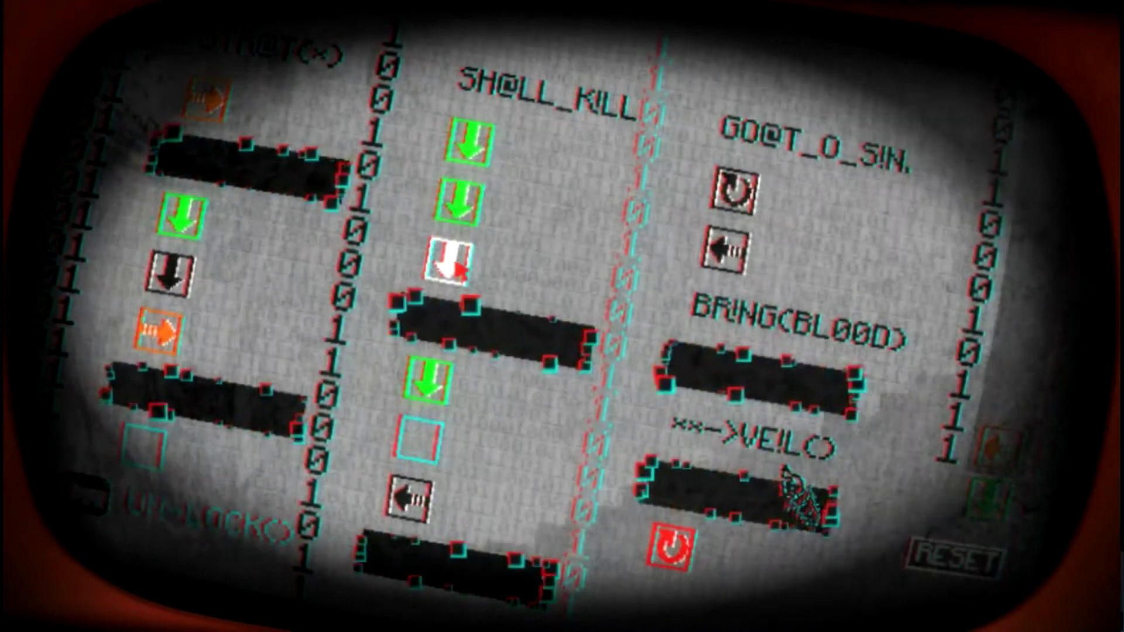
mouse_move(450, 260)
mouse_down()
mouse_move(444, 402)
mouse_move(421, 439)
mouse_up()
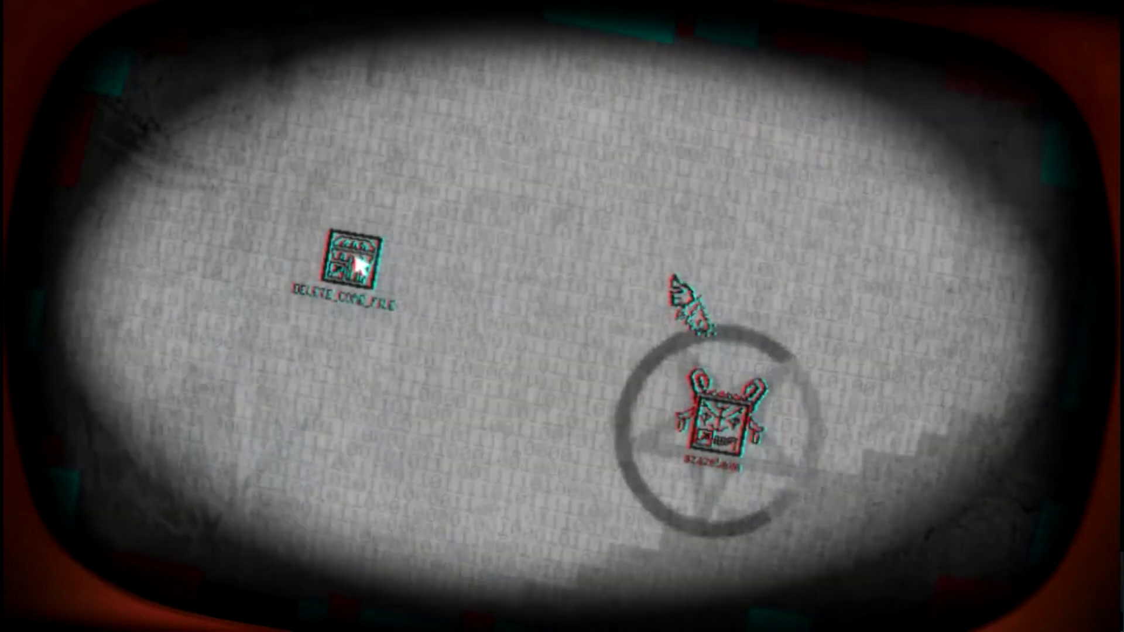
- Run DELETE_CORE_FILE, confirm the prompt, and launch it again to finish the deletion
double_click(358, 261)
key(Return)
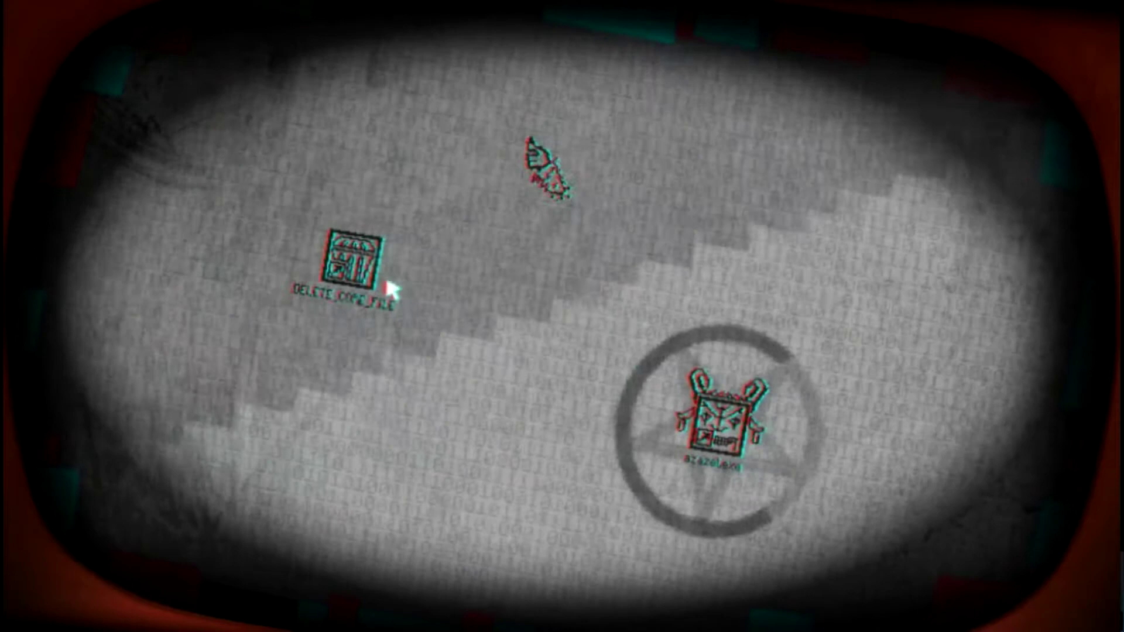
double_click(353, 258)
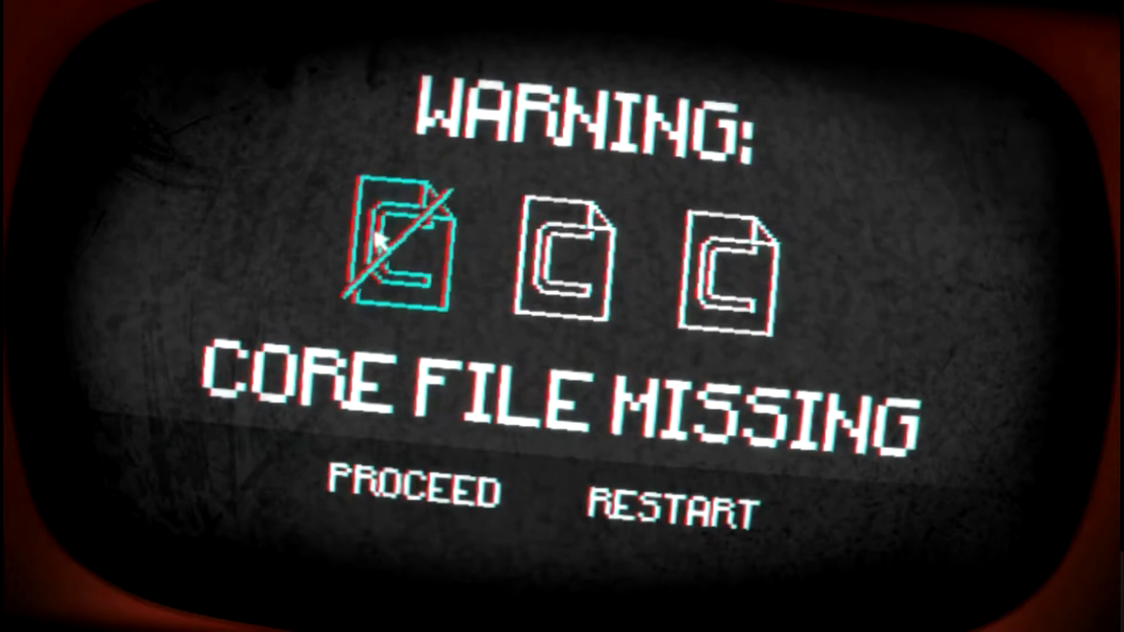
- Get past the core-file warning and try the h0peles $0uL login before returning to Guest
click(432, 502)
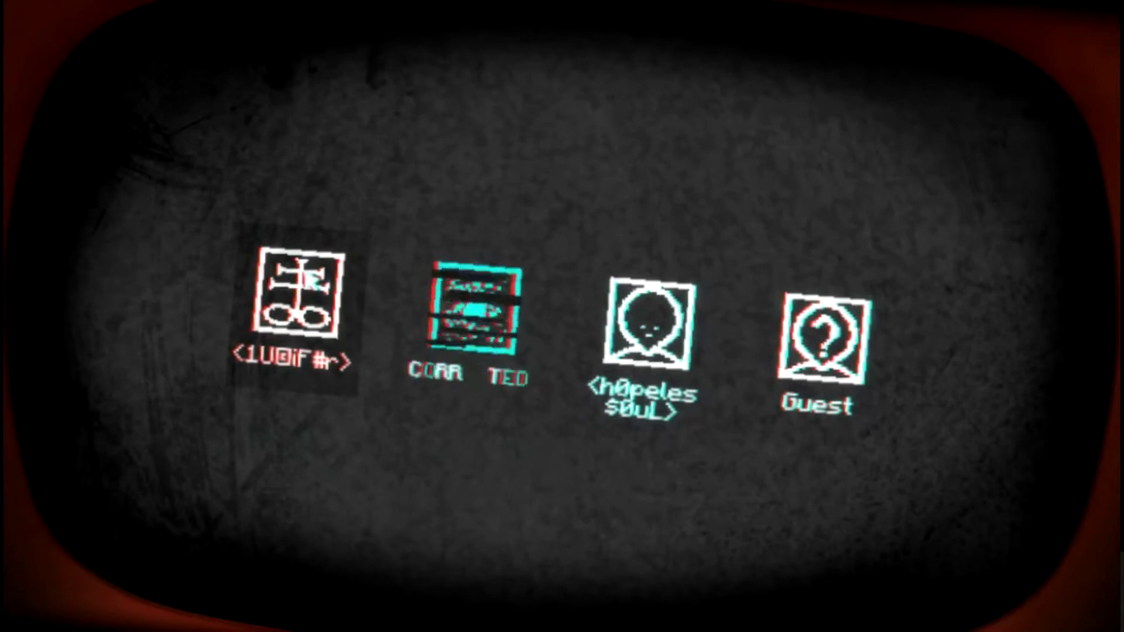
click(651, 324)
click(568, 444)
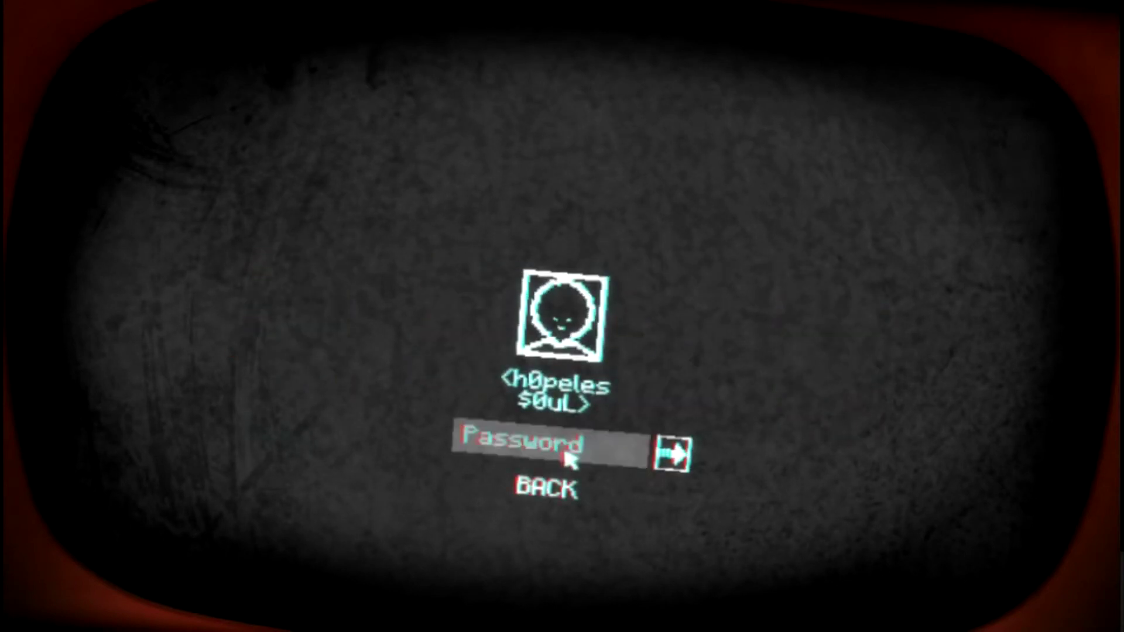
click(553, 489)
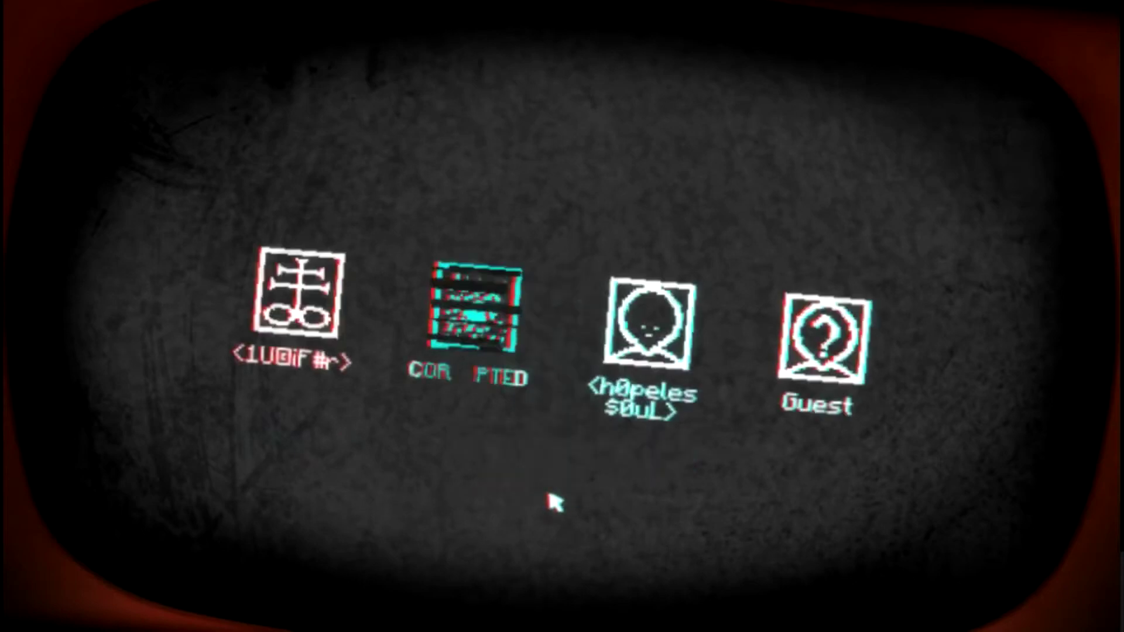
click(826, 343)
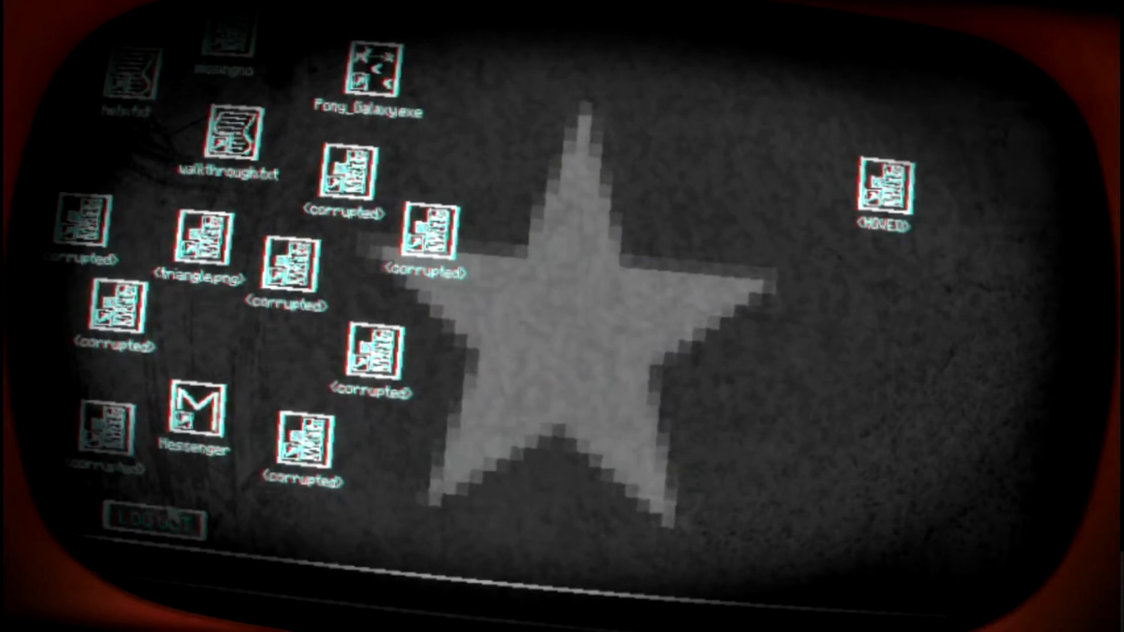
click(173, 522)
click(650, 317)
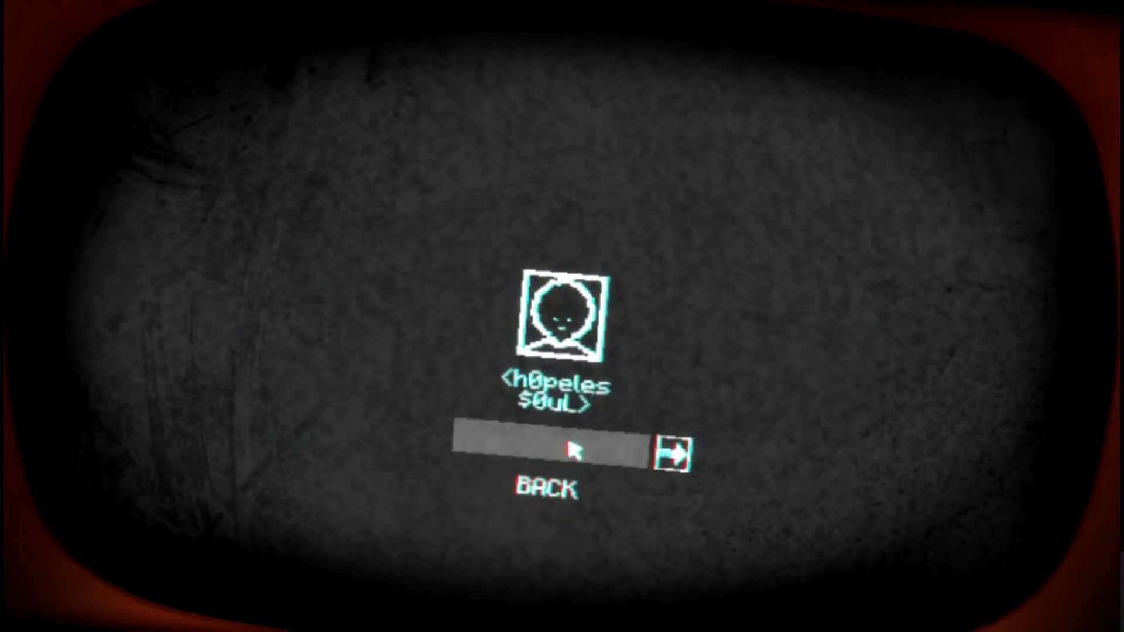
click(540, 489)
click(301, 308)
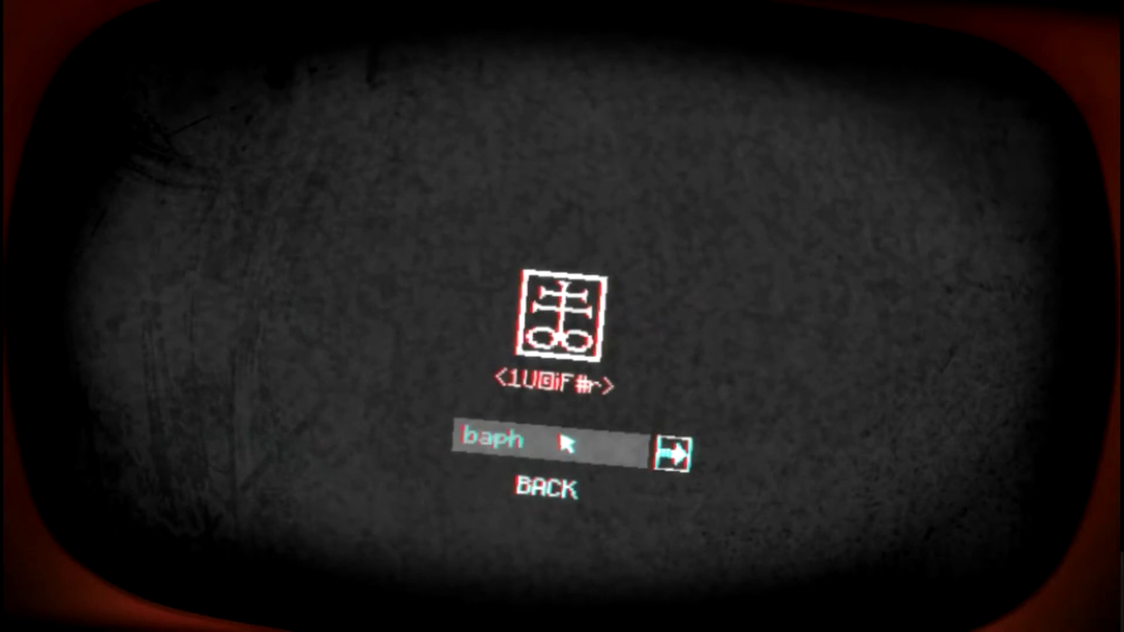
text(e)
key(Return)
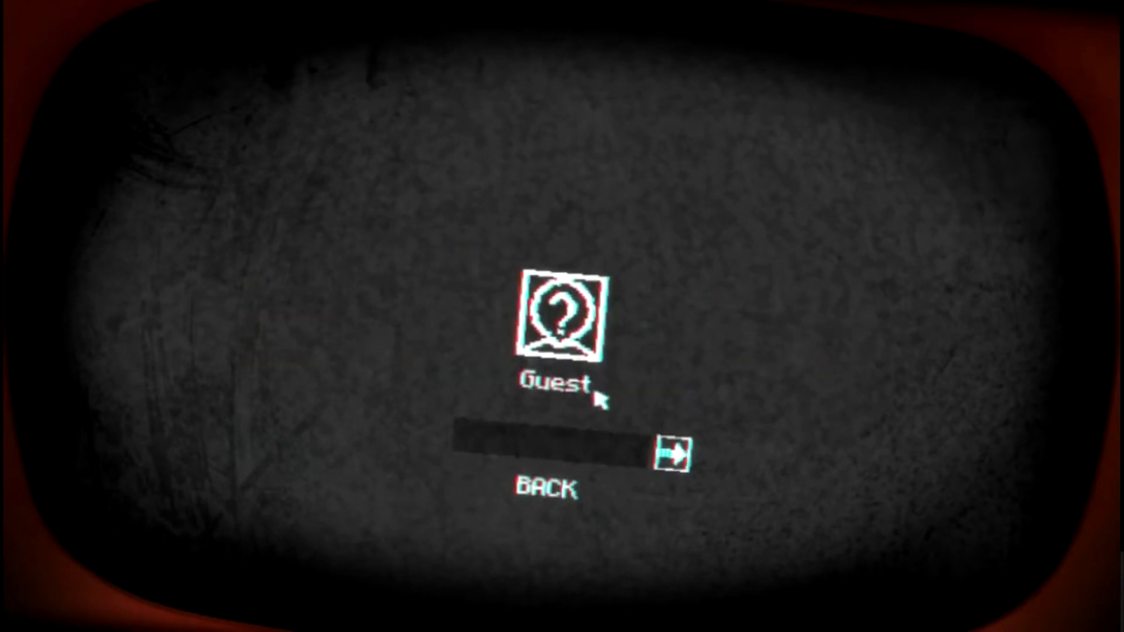
- Log in as Guest and play a round of Pony_Galaxy, dodging enemies
click(531, 444)
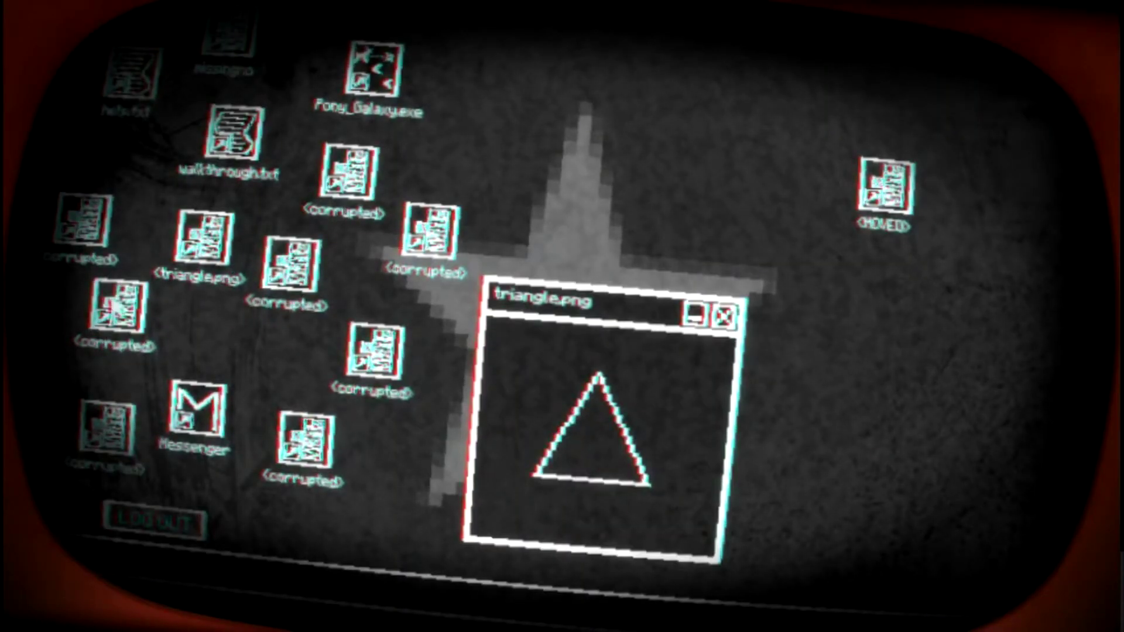
double_click(373, 69)
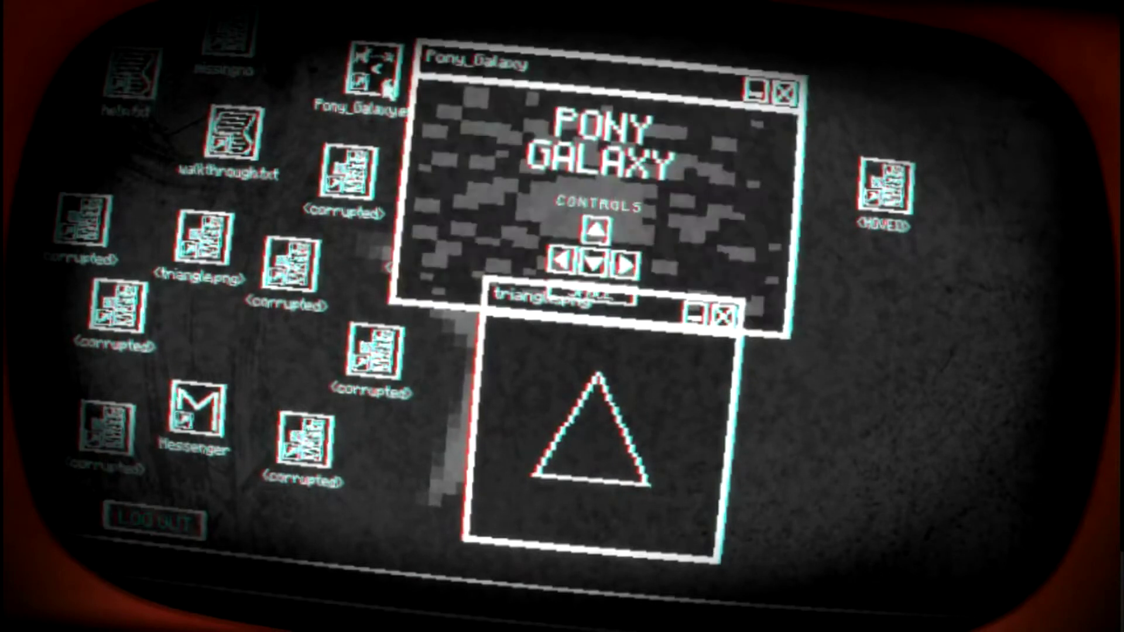
click(624, 180)
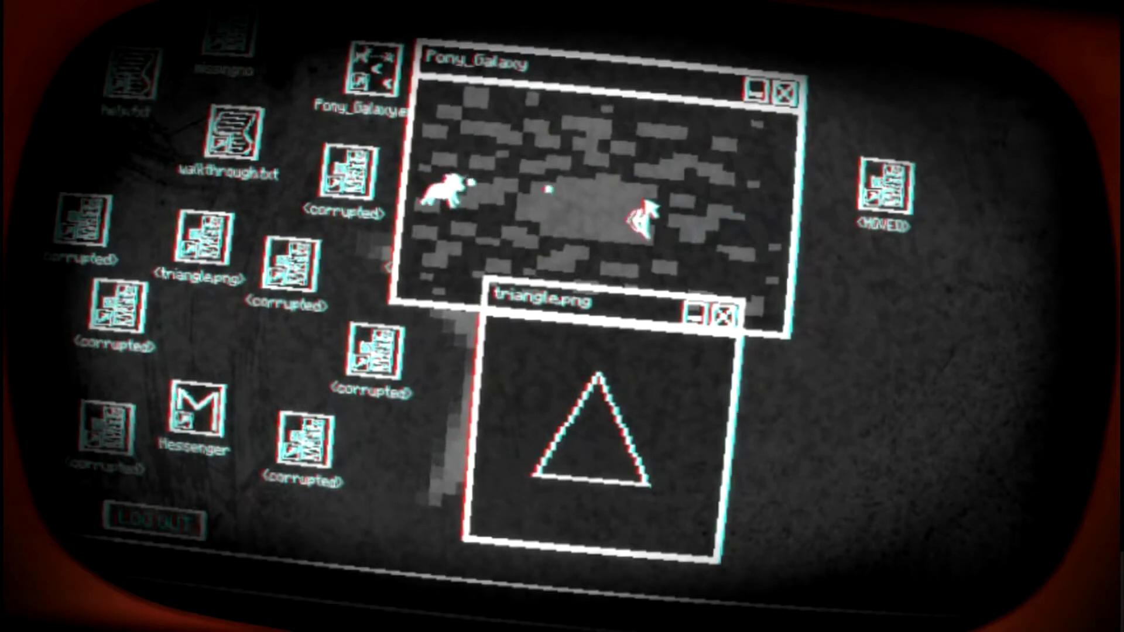
key(Up)
key(Down)
key(Down)
key(Up)
key(Up)
key(Down)
key(Up)
key(space)
key(space)
- Close Pony_Galaxy and the corrupted help.txt, then open walkthrough.txt
click(783, 91)
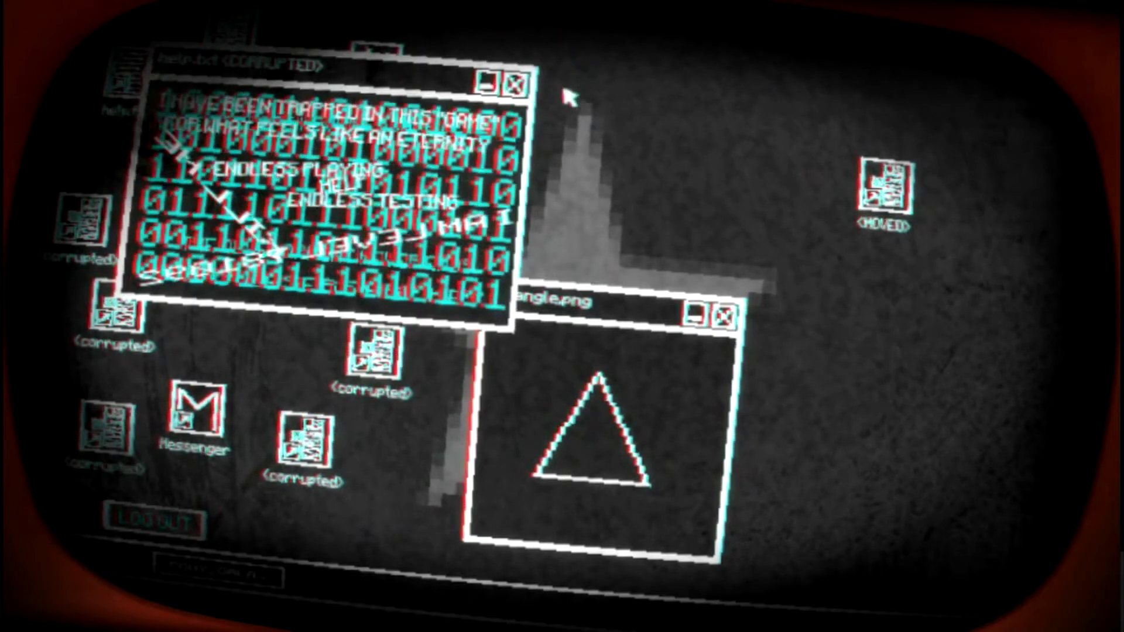
click(516, 85)
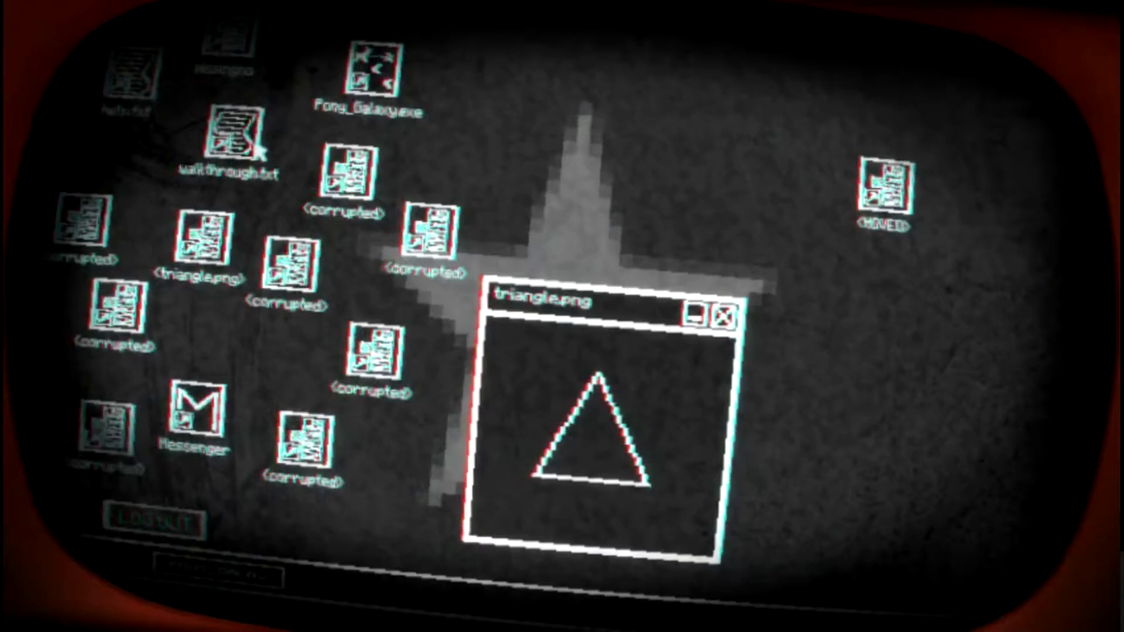
double_click(235, 138)
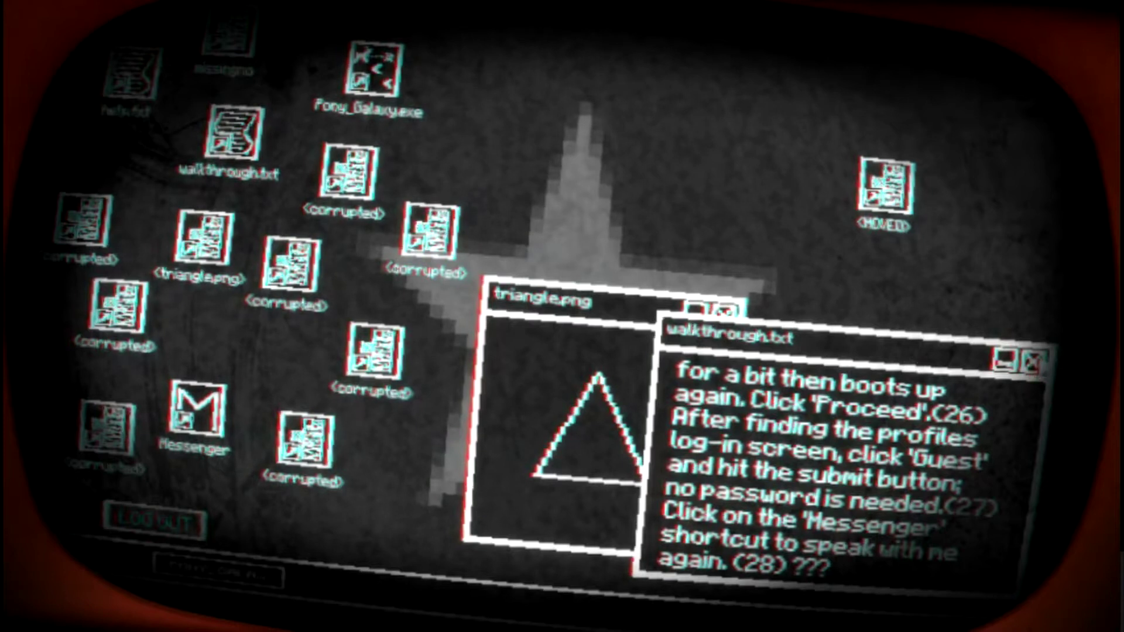
click(1033, 360)
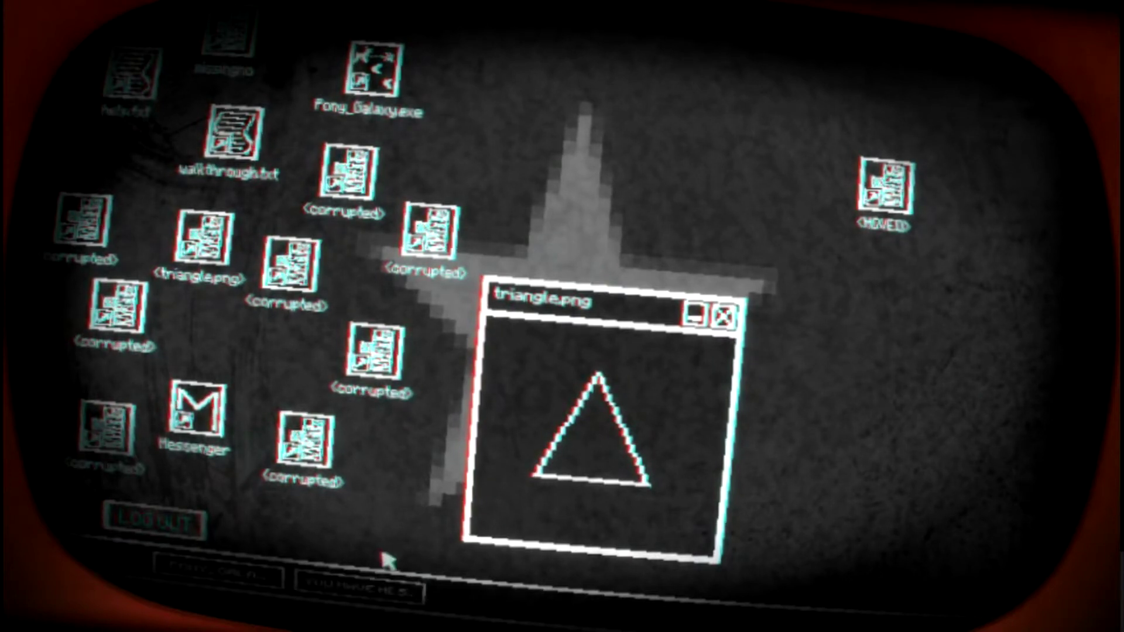
click(352, 587)
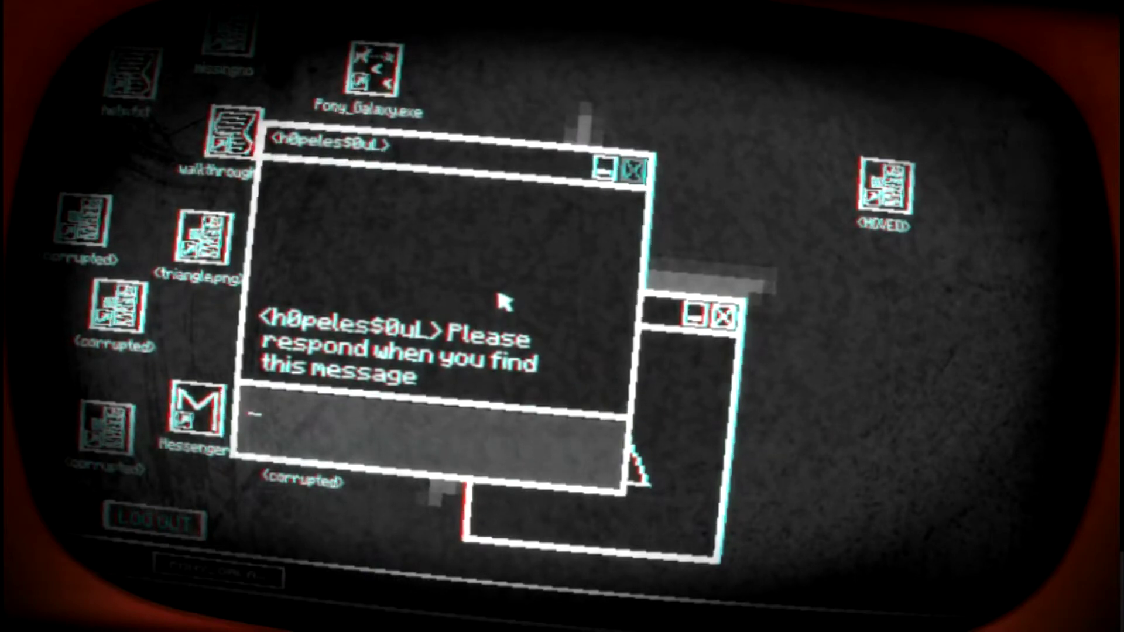
text(what up)
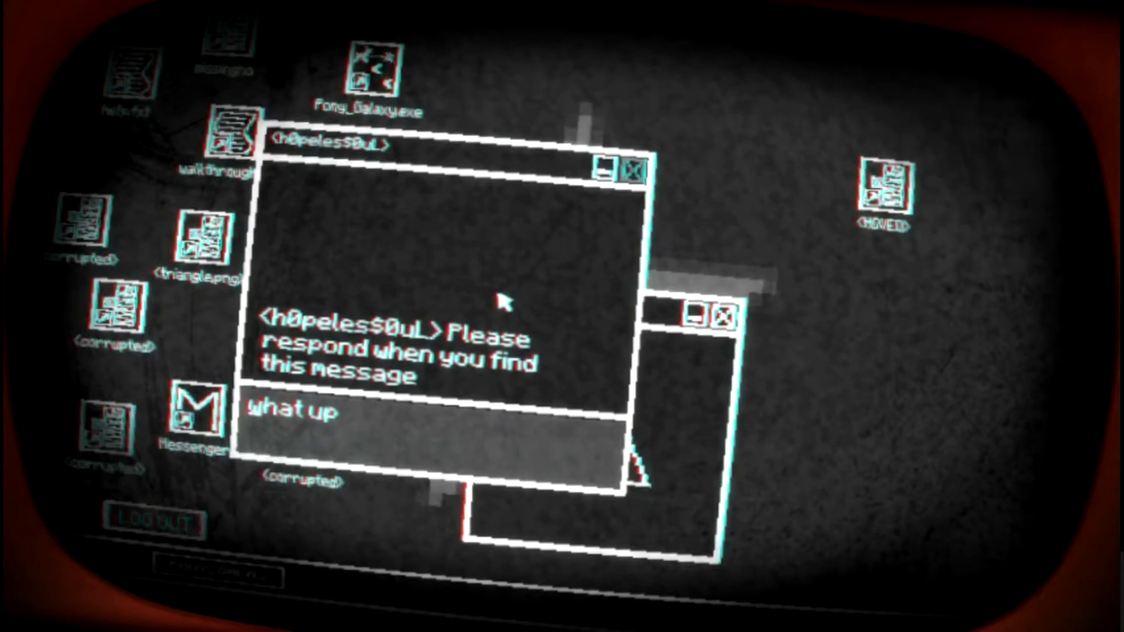
text( homeboy)
key(Return)
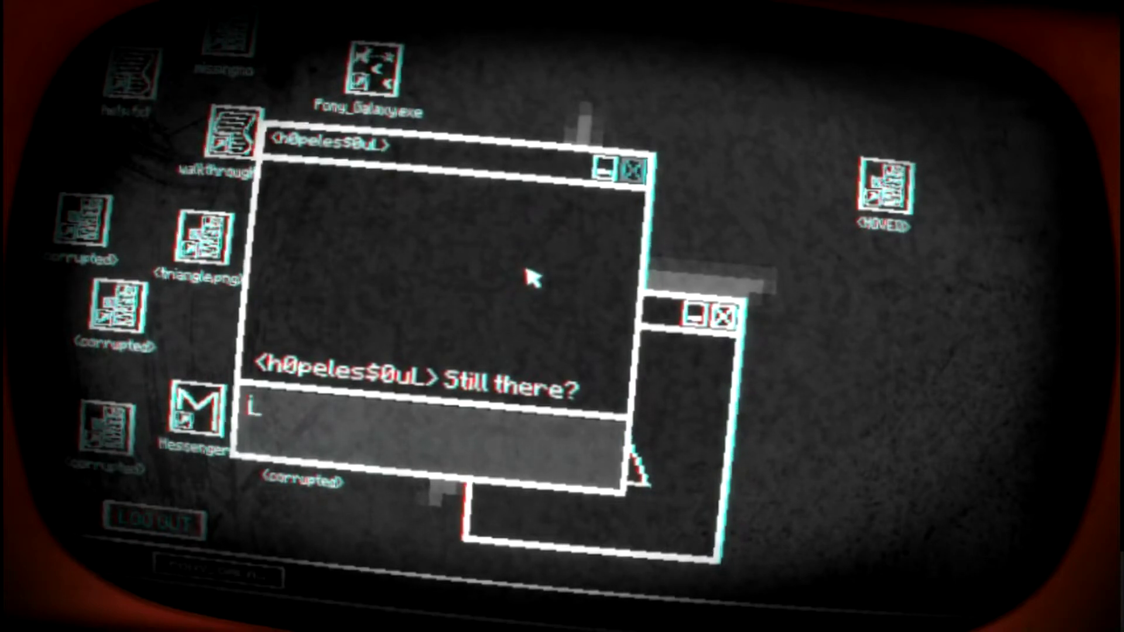
text(ess so)
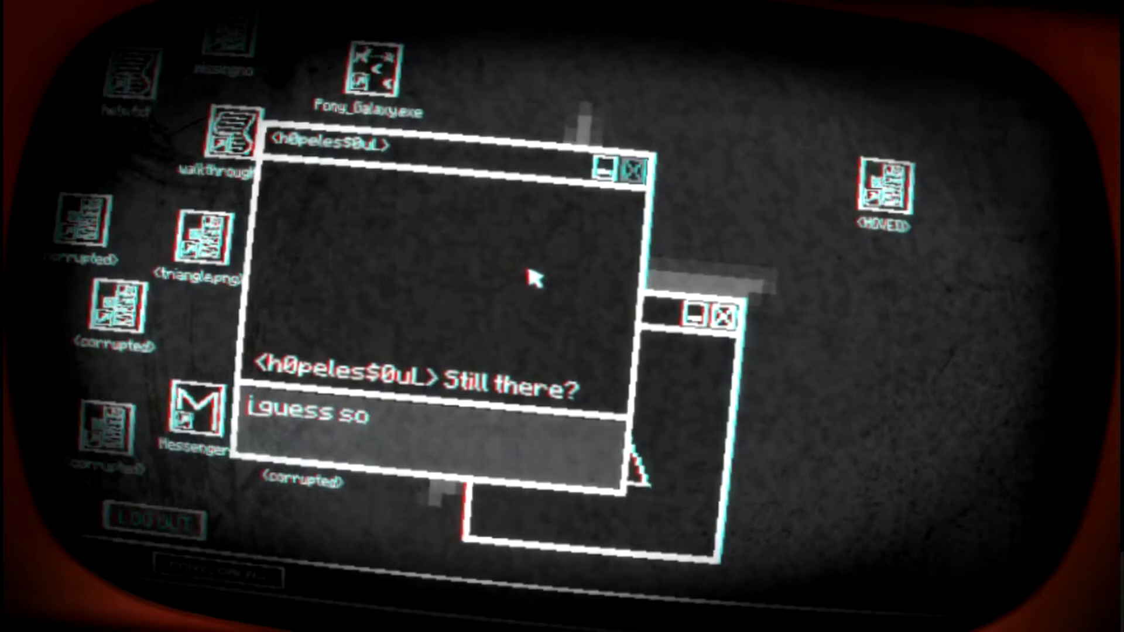
text( dude)
key(Return)
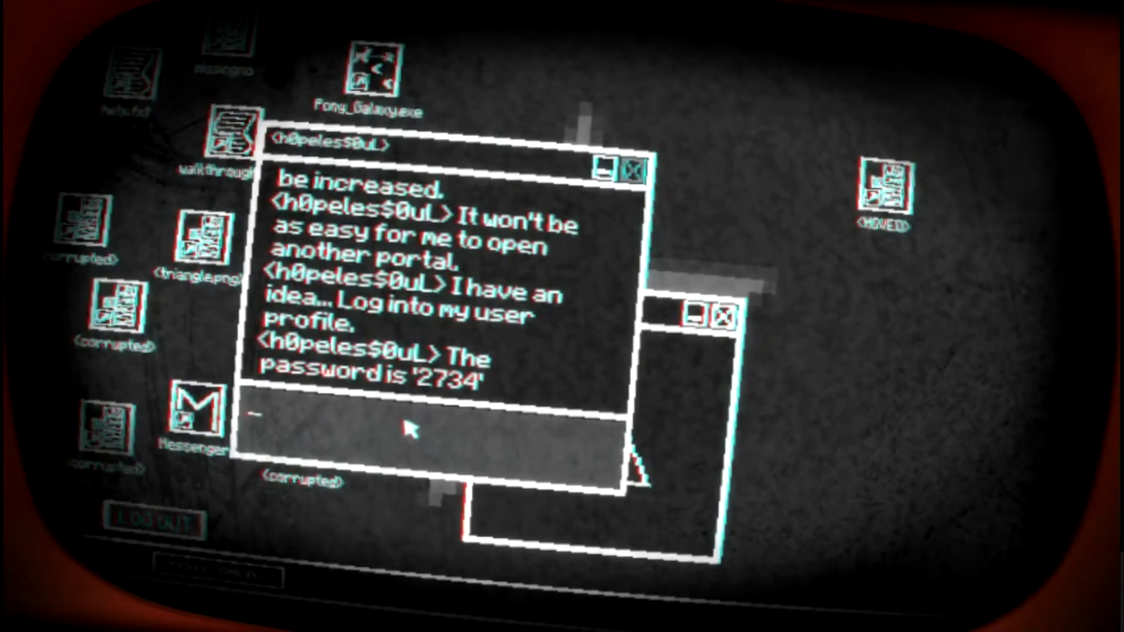
text(ll)
key(Return)
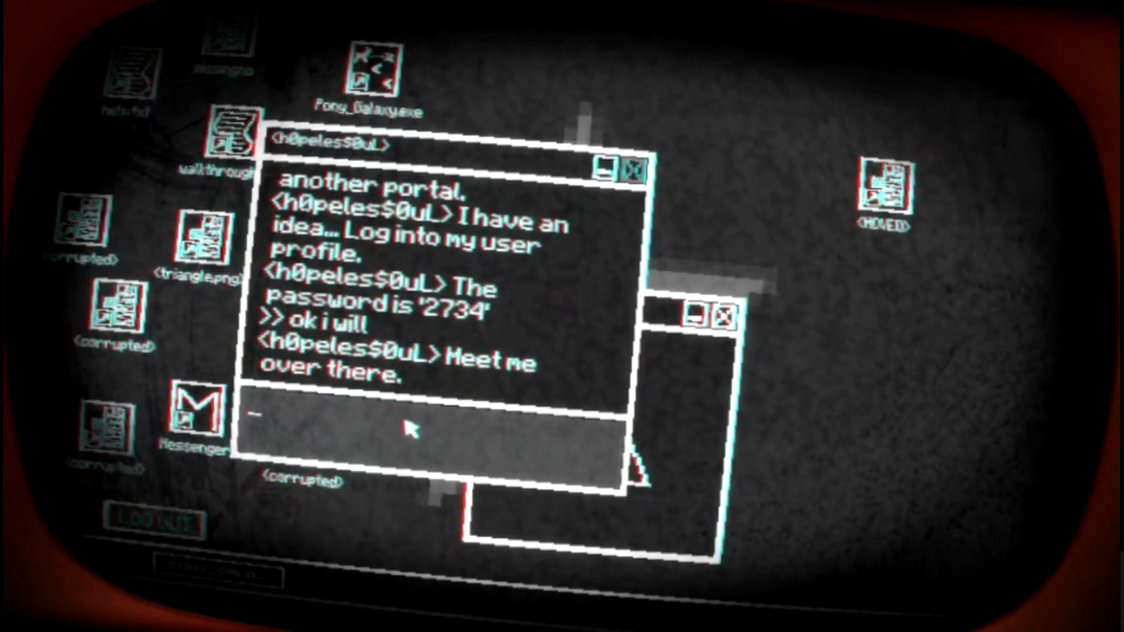
text(ok)
key(Return)
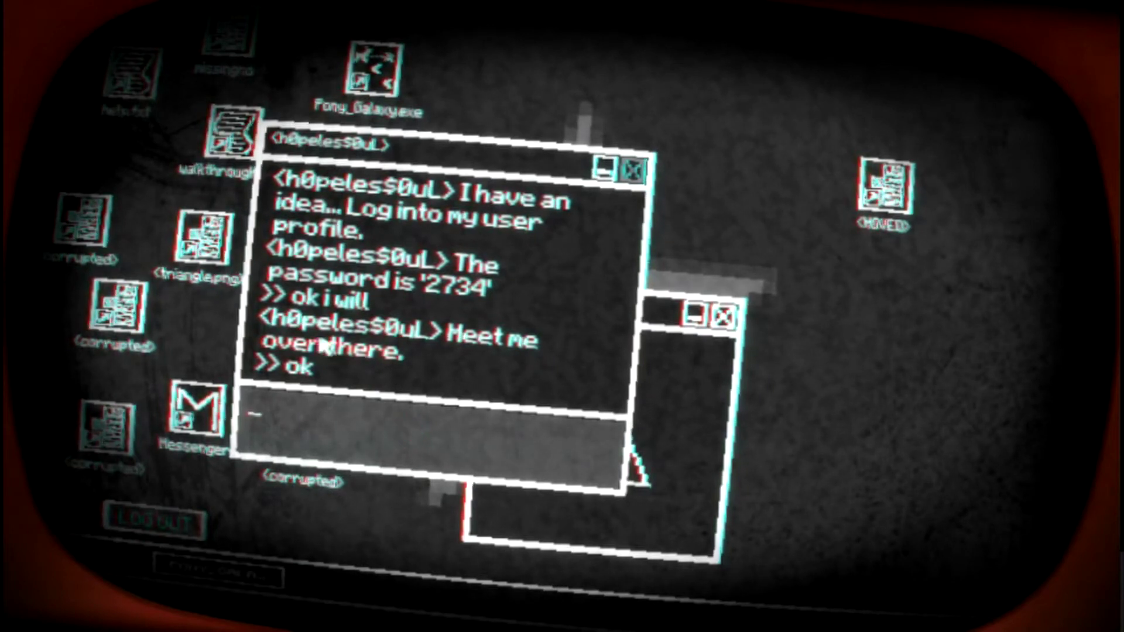
click(633, 170)
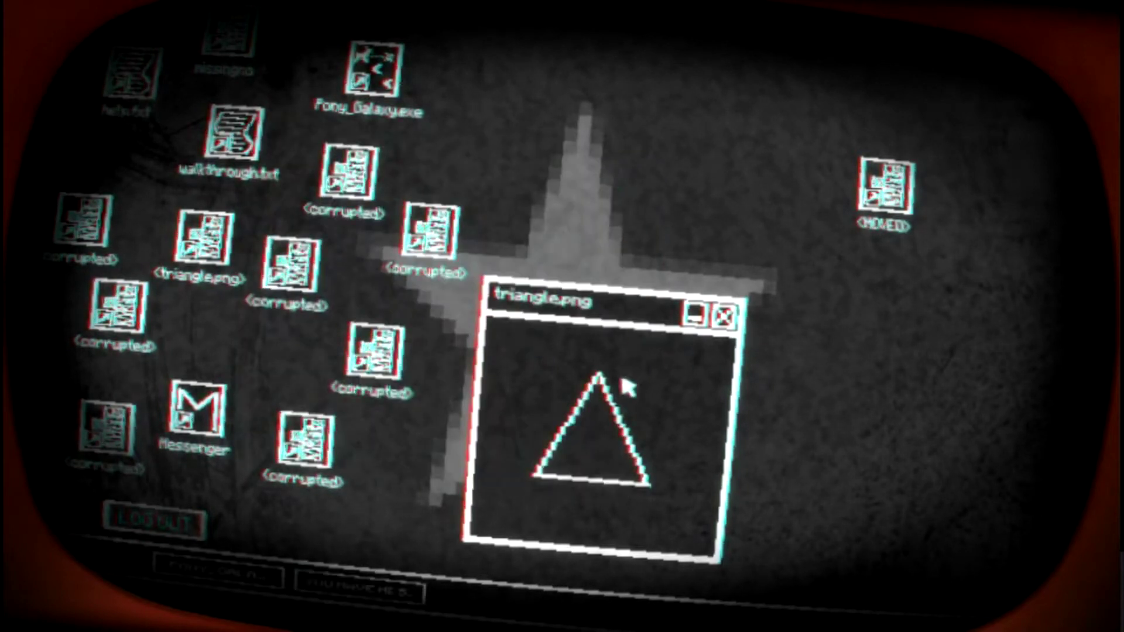
drag(606, 315, 599, 74)
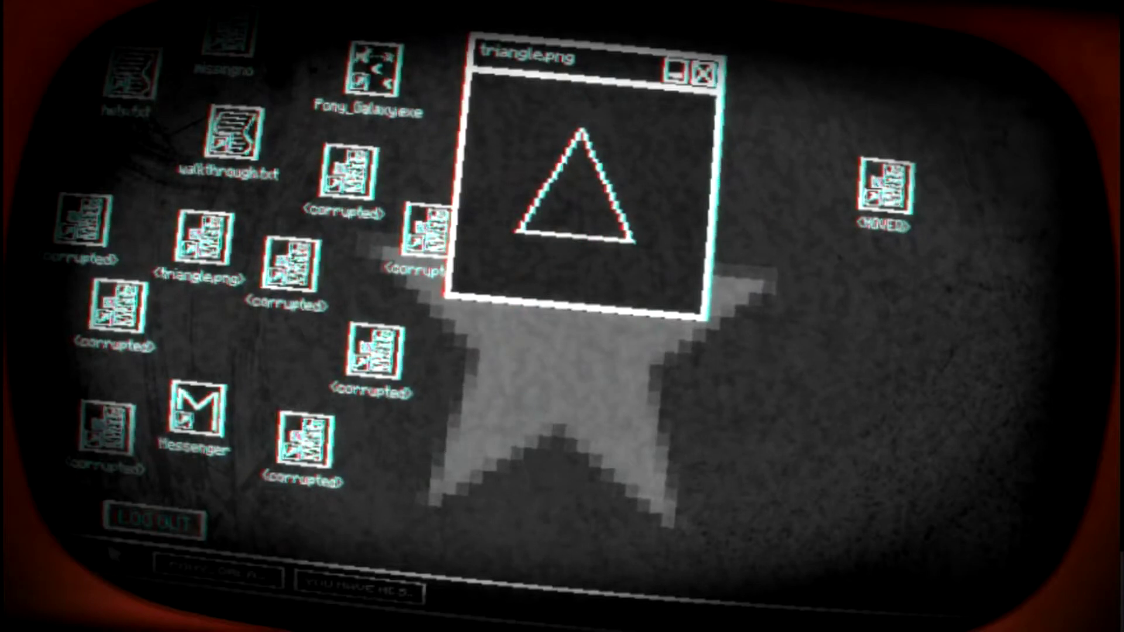
click(154, 520)
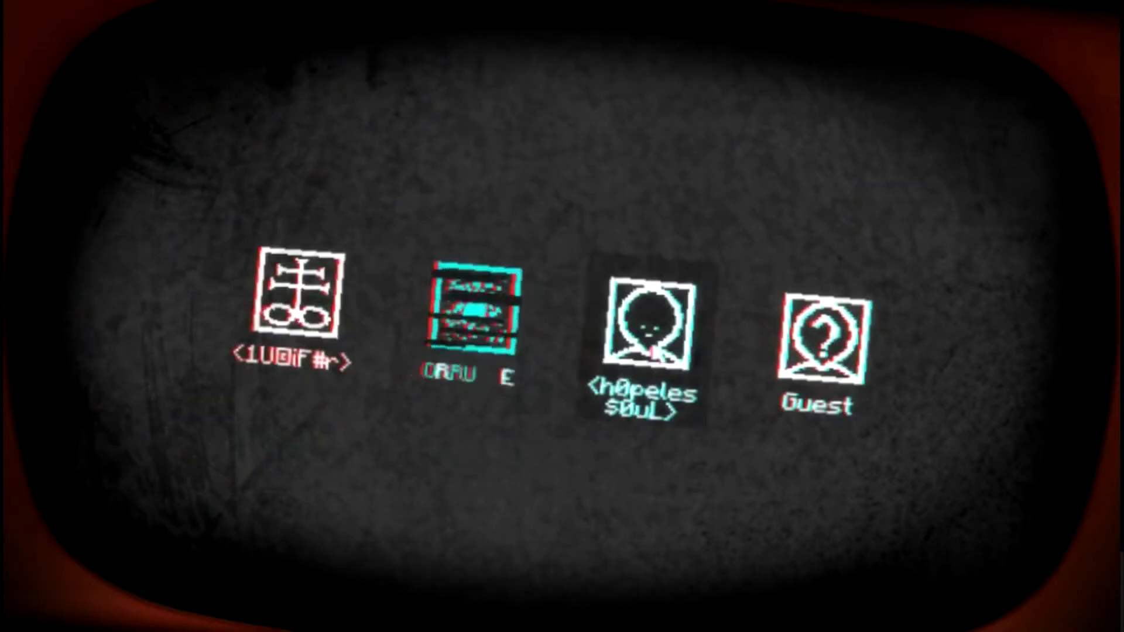
click(650, 325)
click(543, 449)
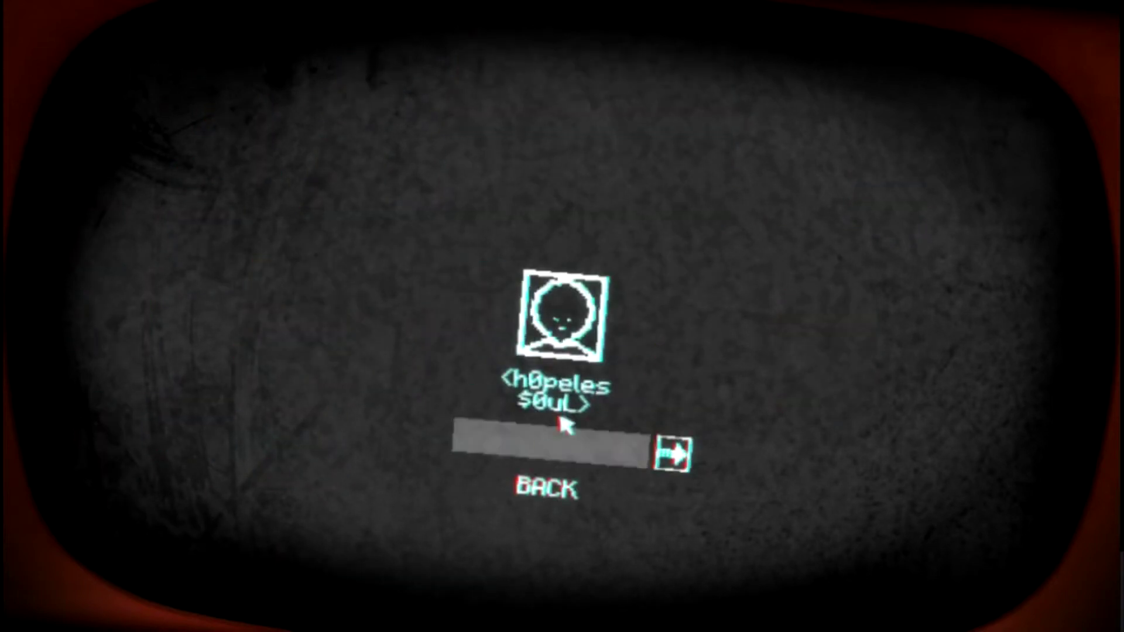
text(27)
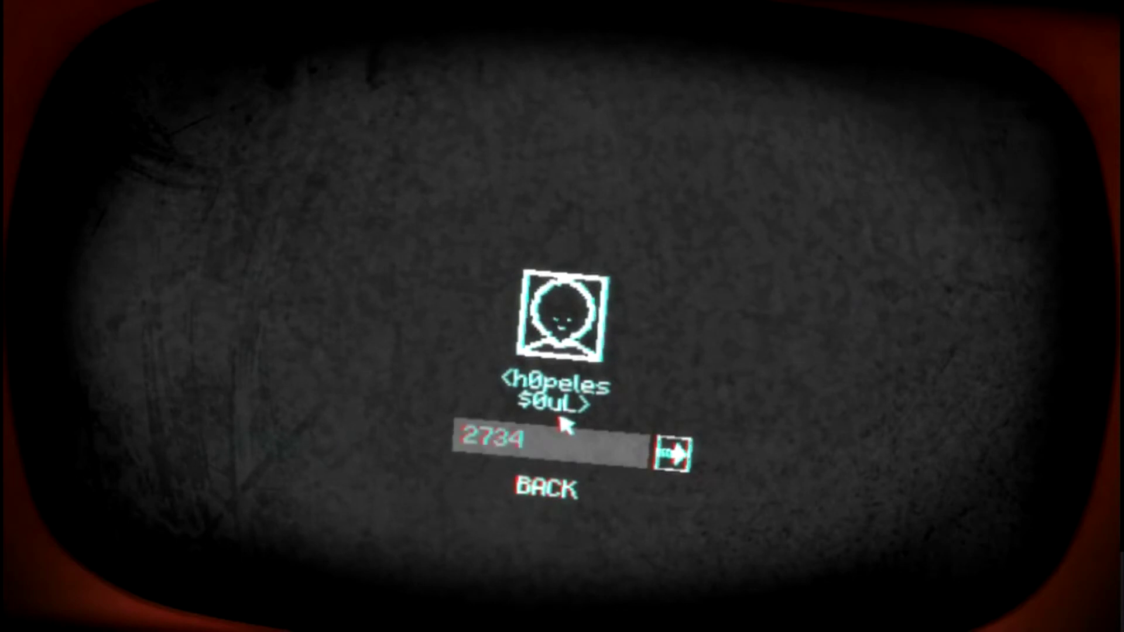
text(34)
key(Return)
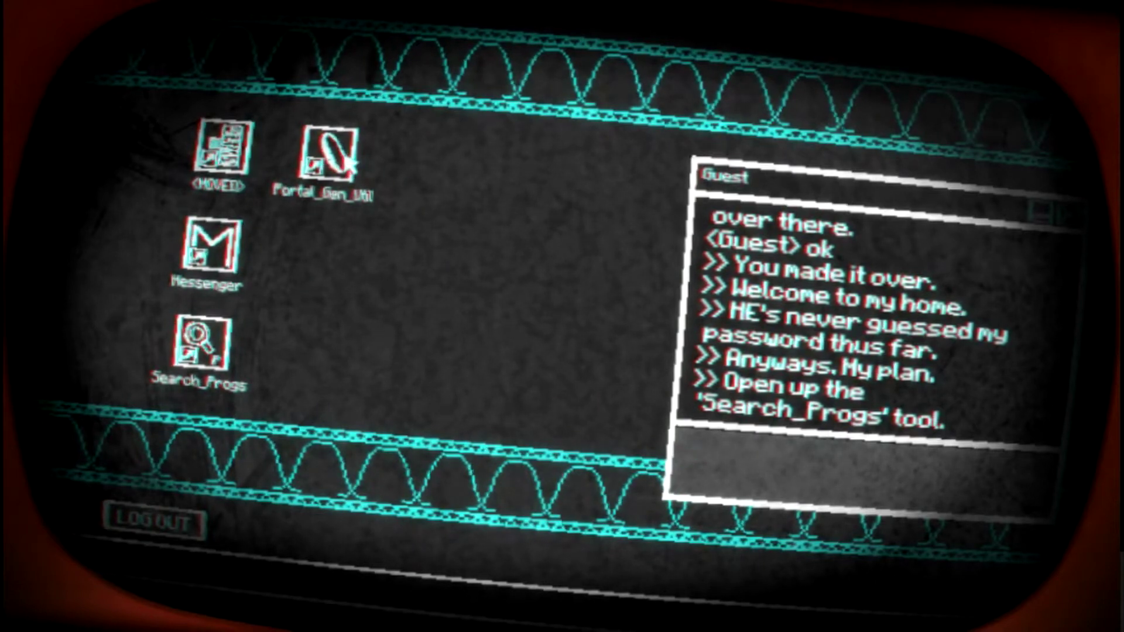
double_click(362, 161)
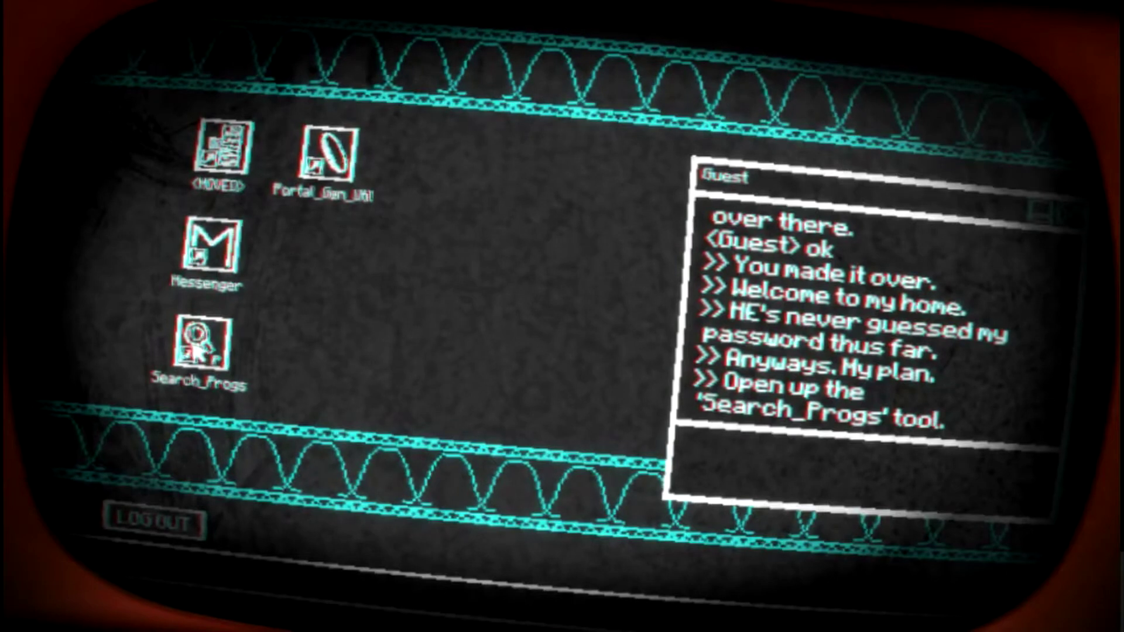
- Open Search_Progs, sort by CORRUPTION least to greatest, and lower the left DEGARBLE slider
double_click(216, 358)
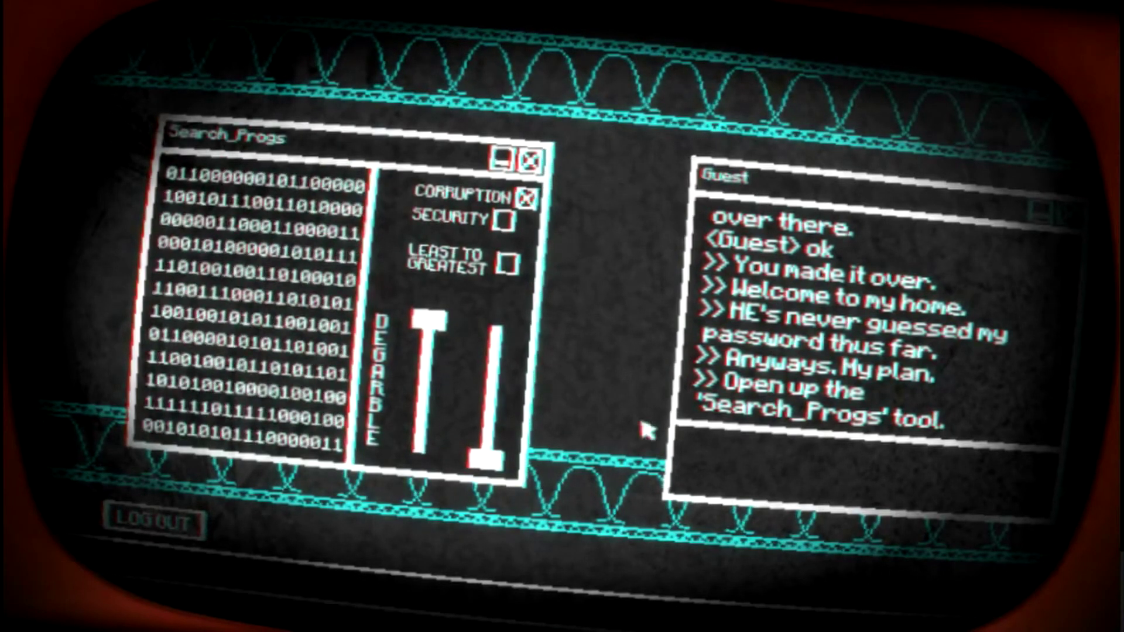
click(737, 482)
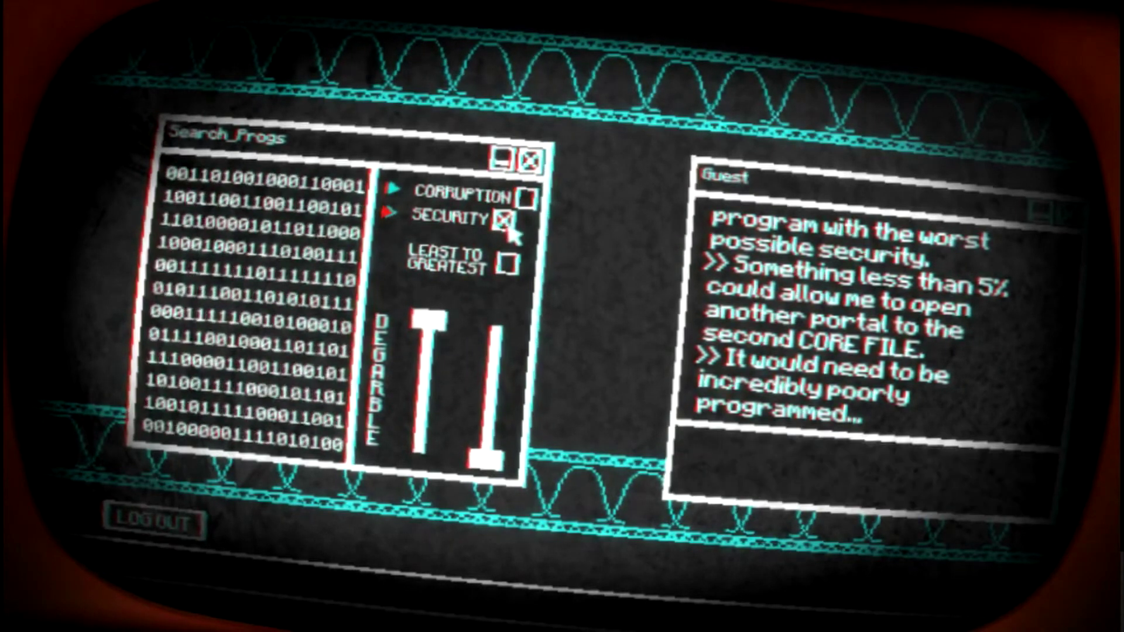
click(508, 264)
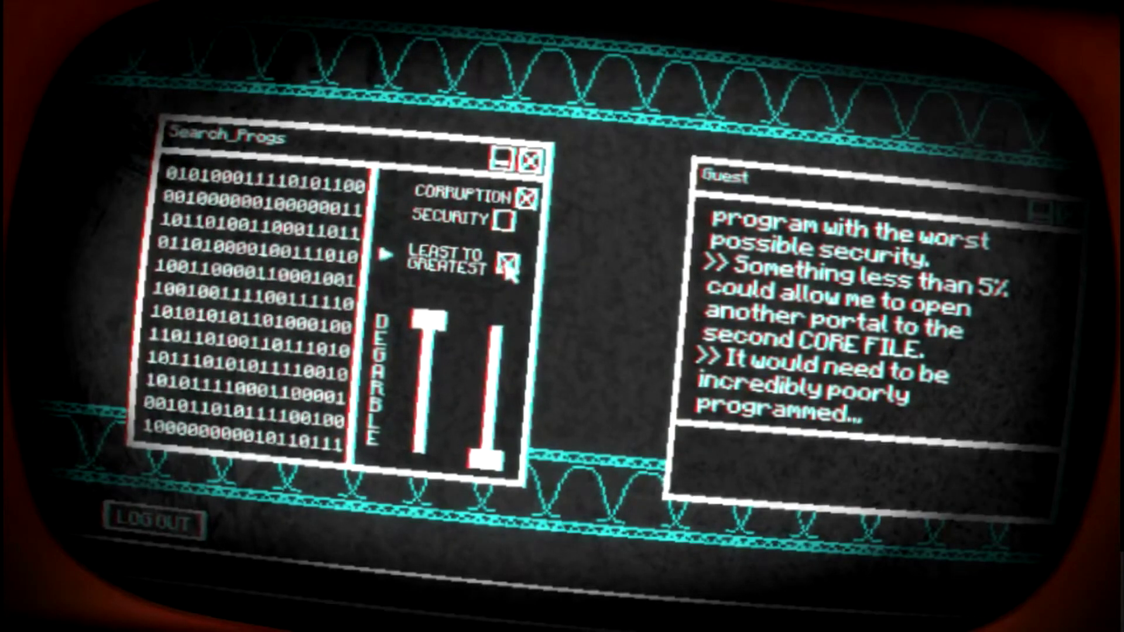
click(527, 198)
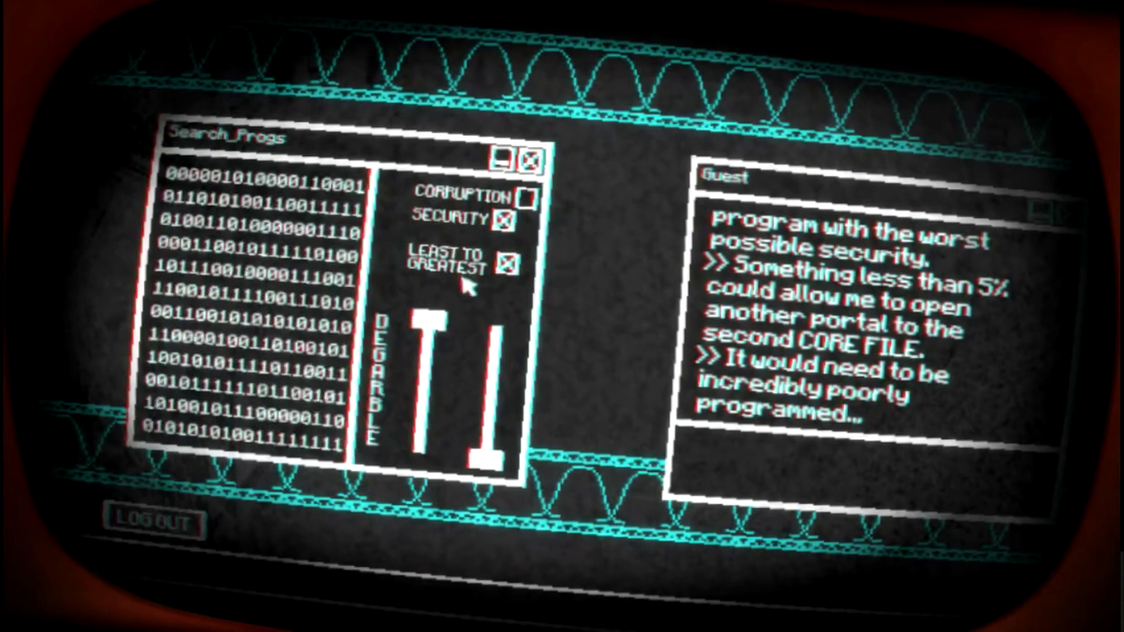
drag(430, 328, 422, 456)
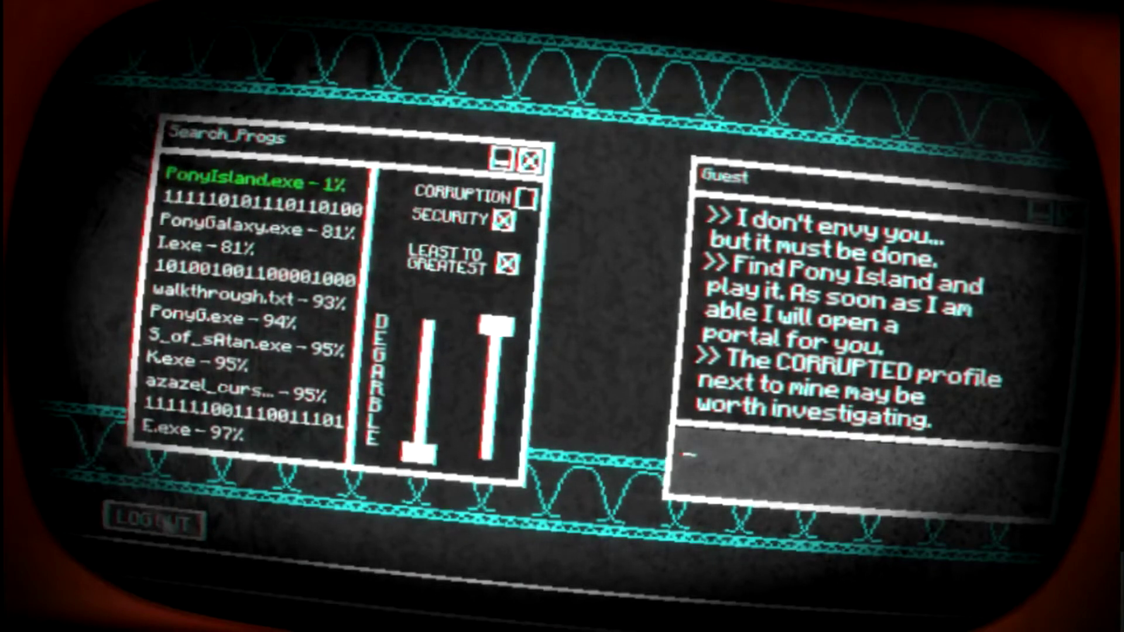
click(527, 198)
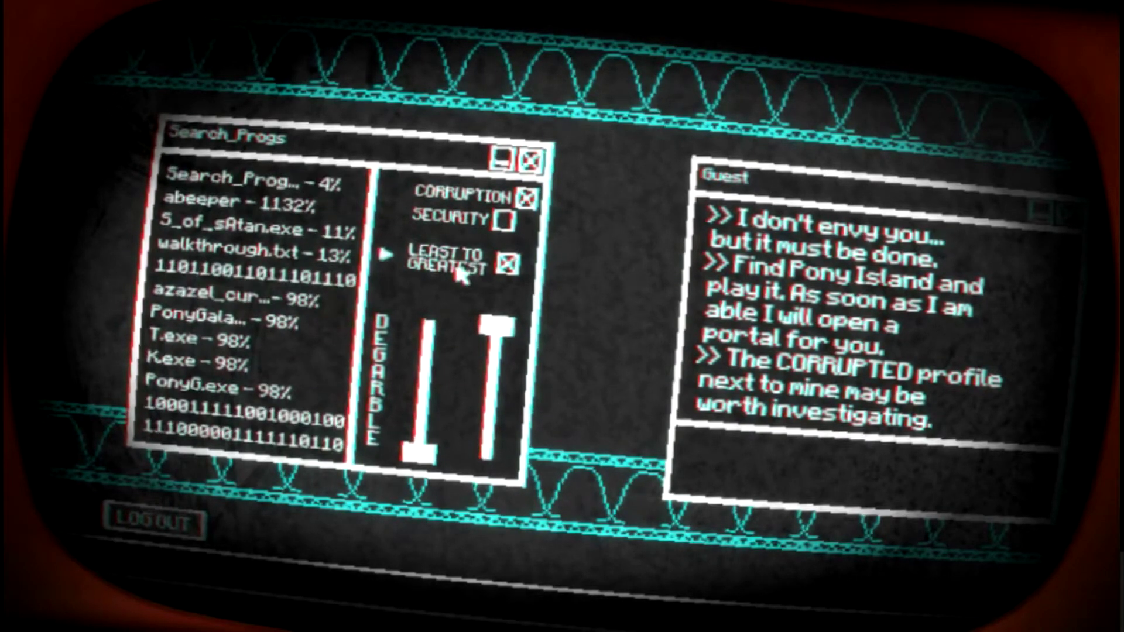
click(180, 527)
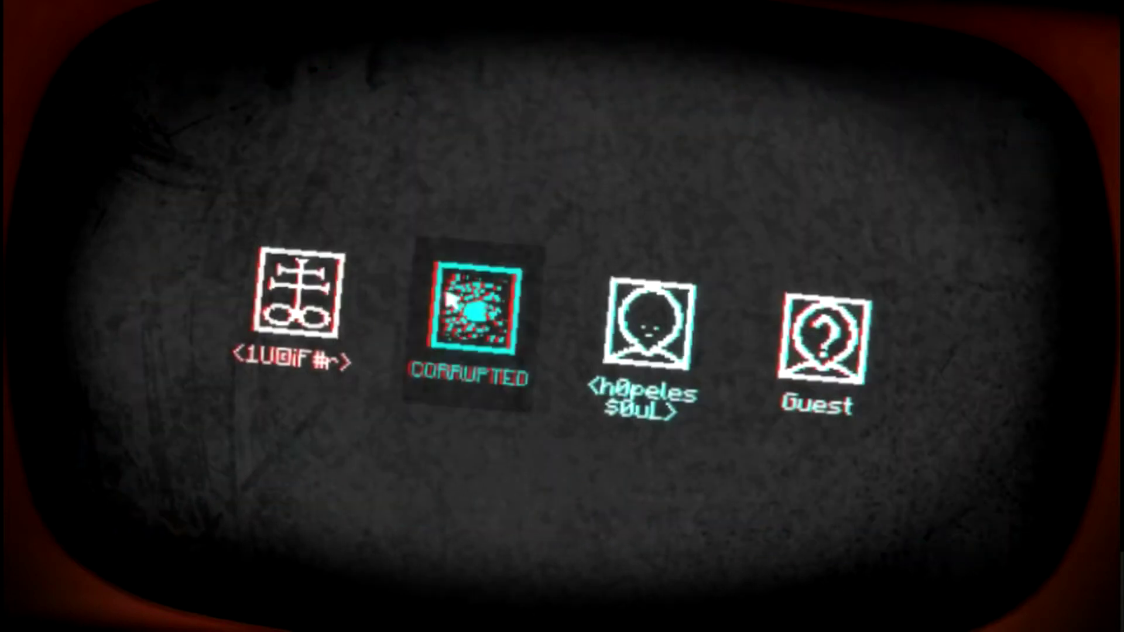
click(475, 298)
click(571, 443)
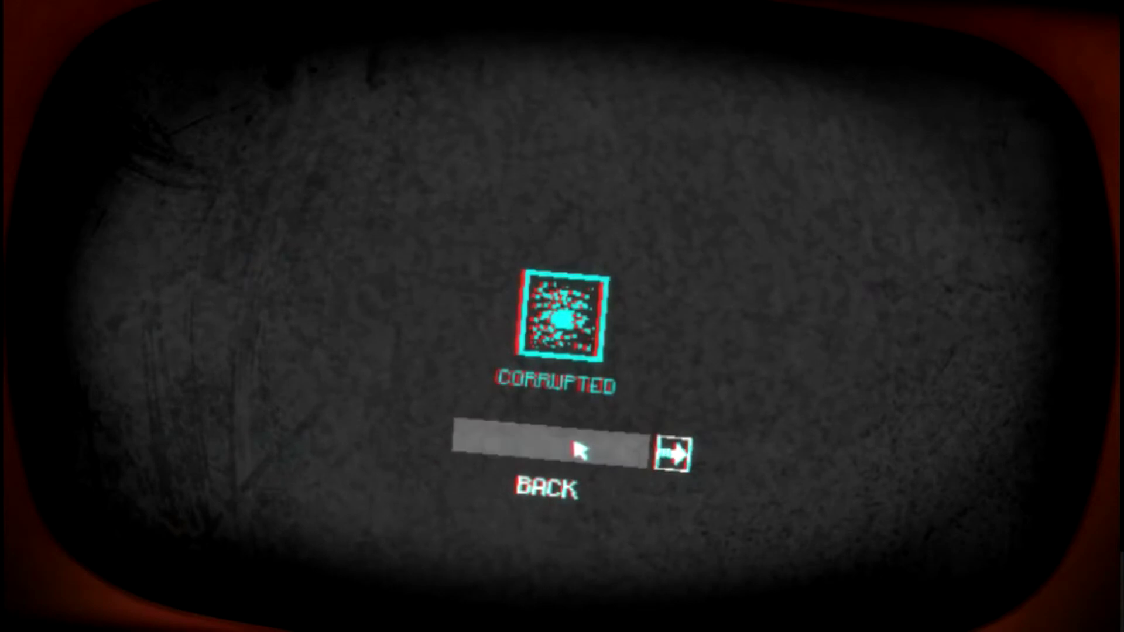
click(546, 488)
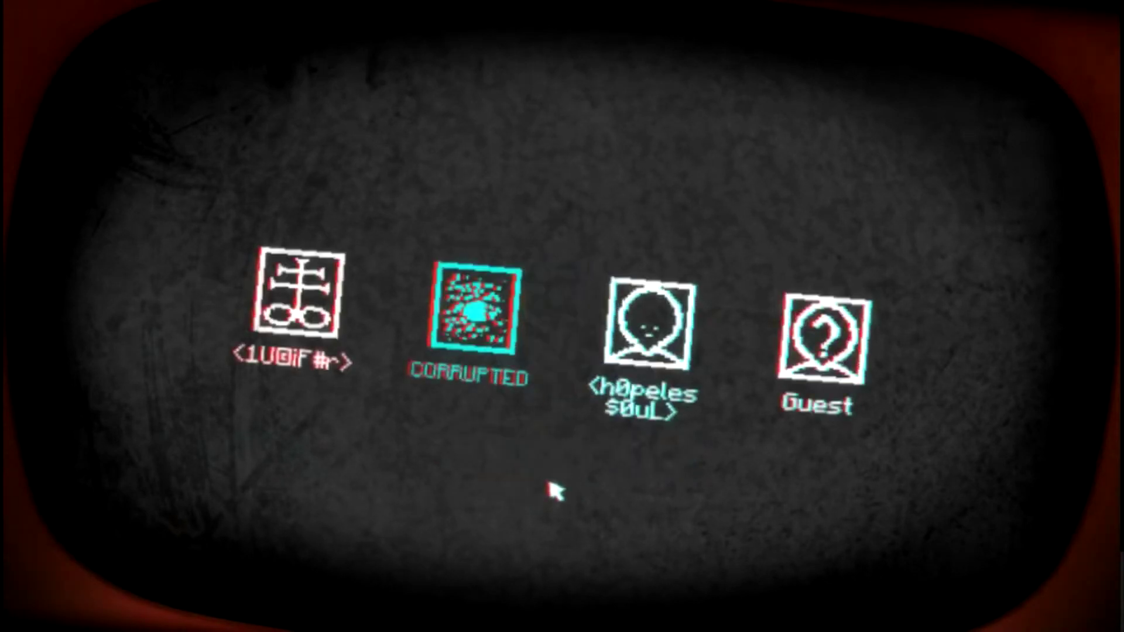
click(651, 352)
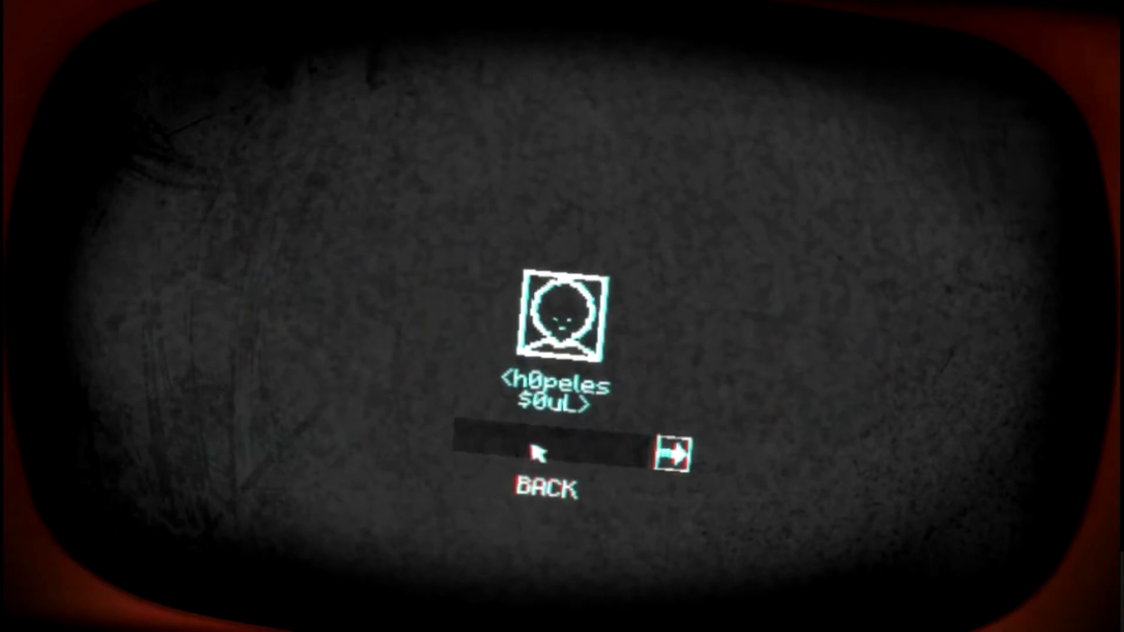
text(273)
key(Return)
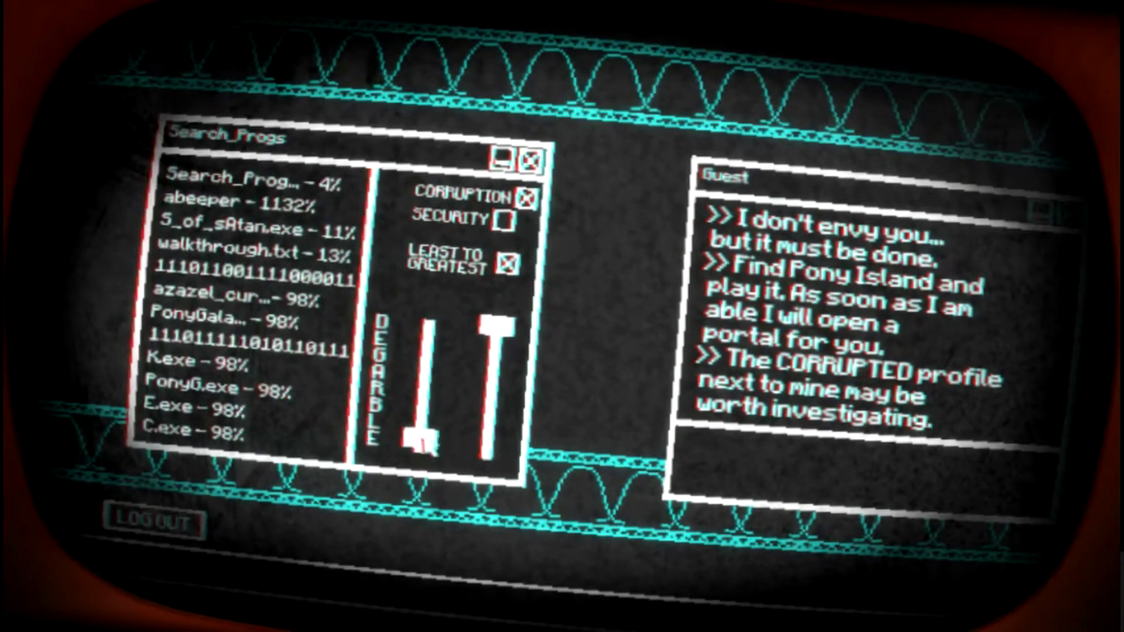
- Adjust both DEGARBLE sliders and sort greatest to least, then close Search_Progs
drag(420, 451, 427, 386)
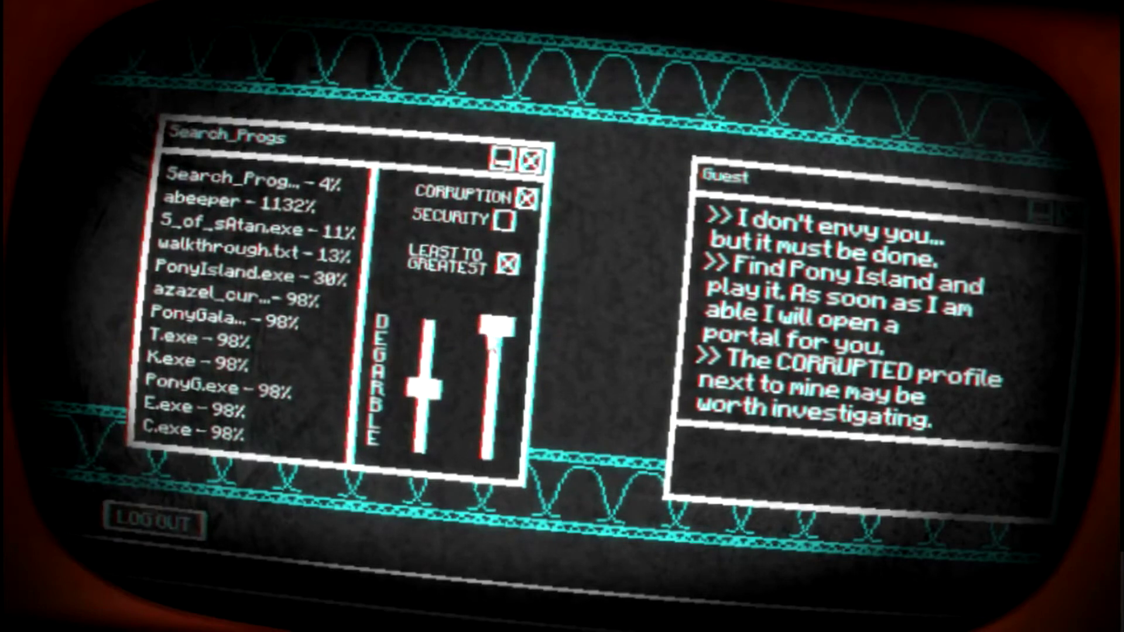
drag(497, 341, 498, 428)
drag(427, 386, 428, 350)
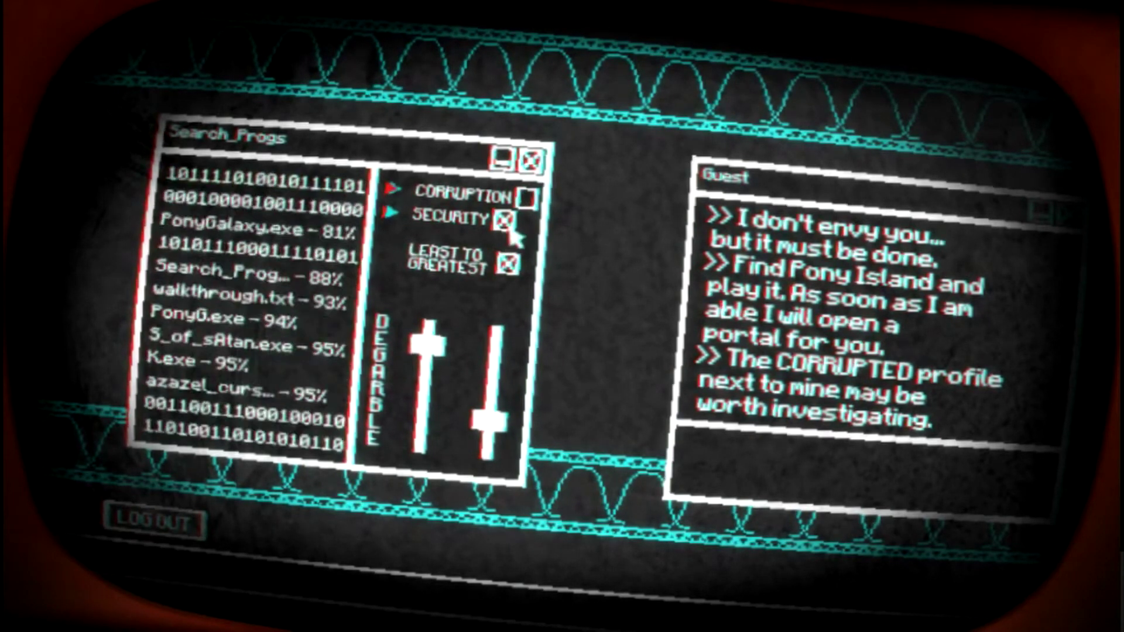
click(509, 264)
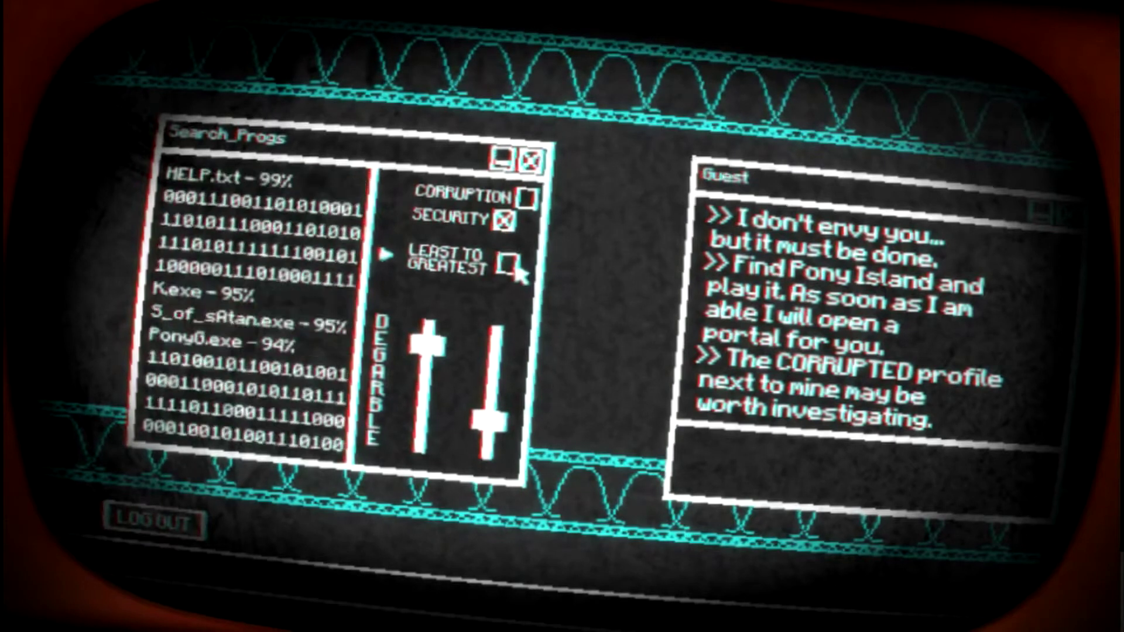
drag(431, 383, 419, 450)
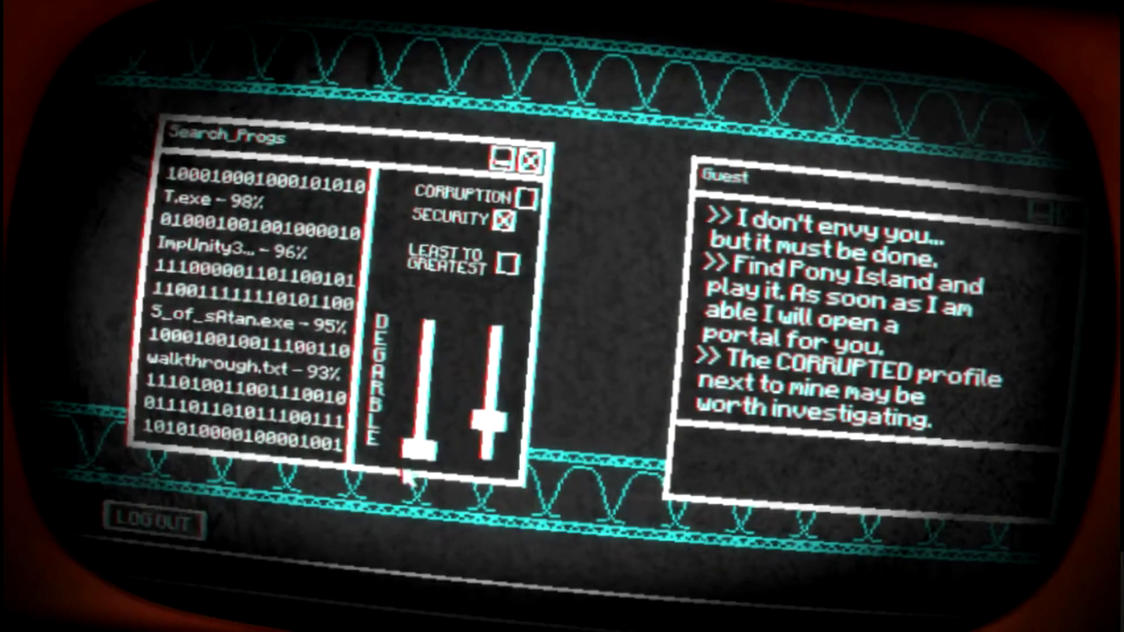
drag(497, 361, 500, 325)
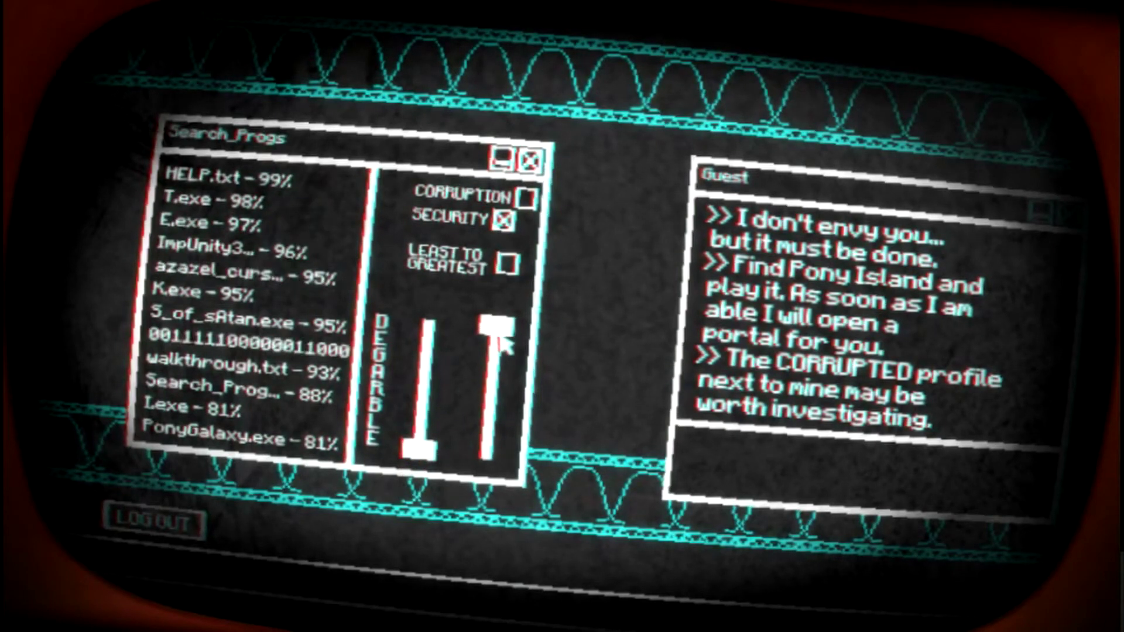
drag(497, 326, 501, 400)
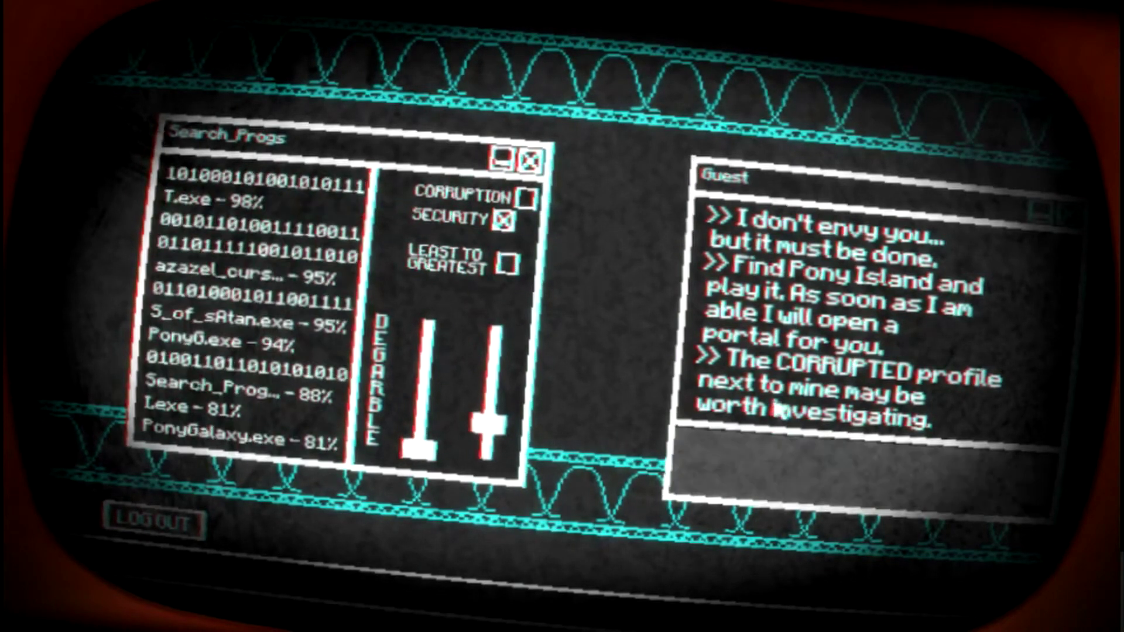
click(530, 160)
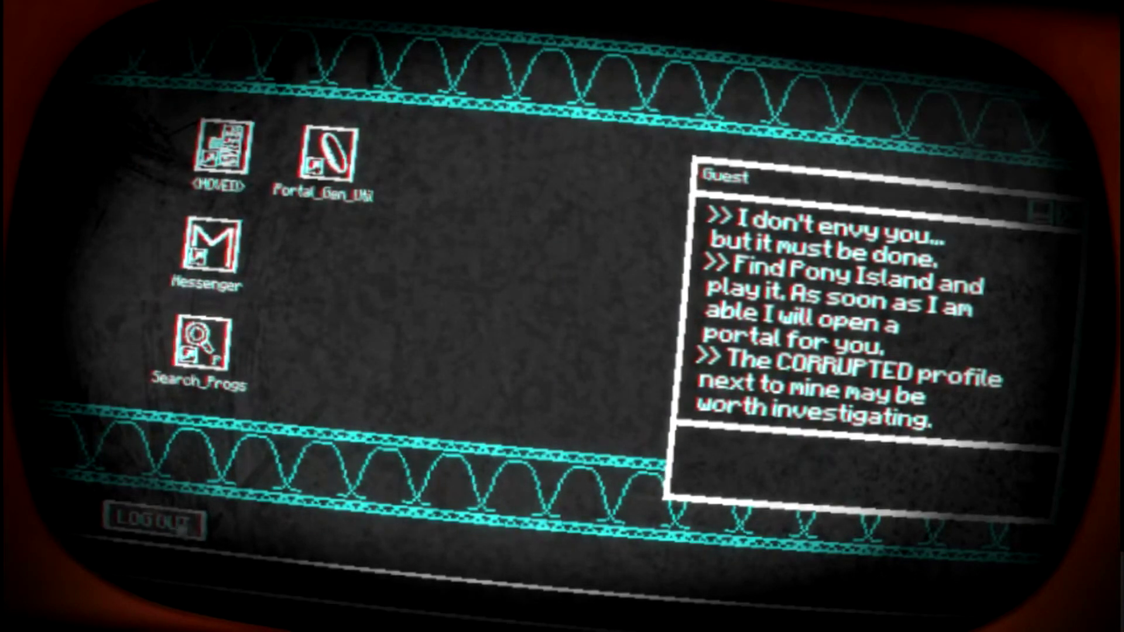
- Ask the Guest 'whats the password' in chat, then log out
click(810, 492)
text(what)
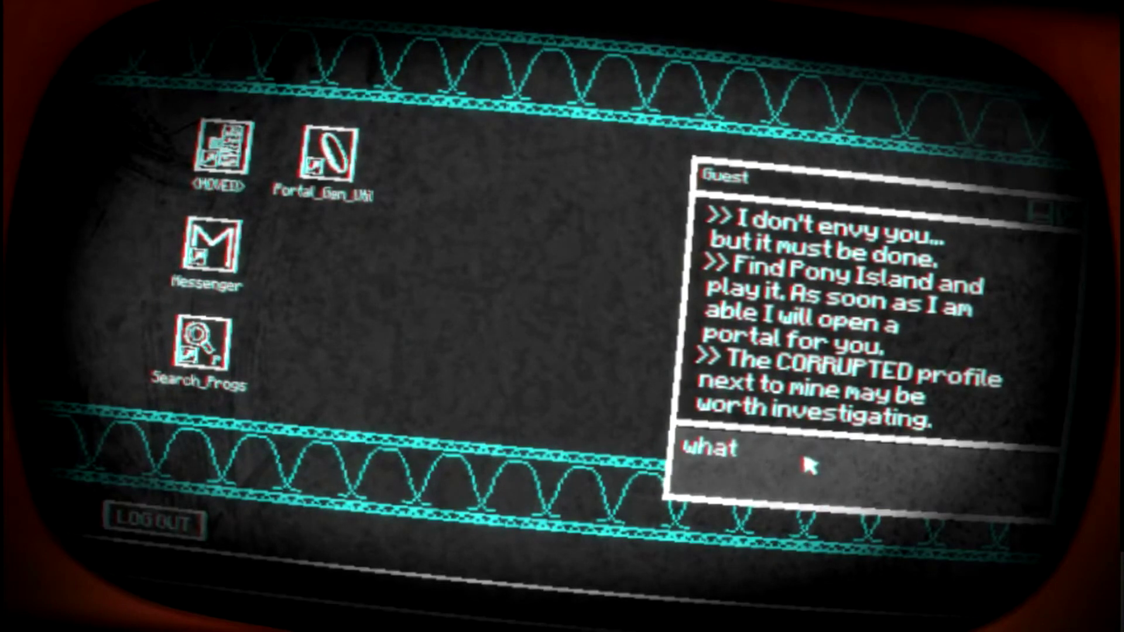
text(s the password)
key(Return)
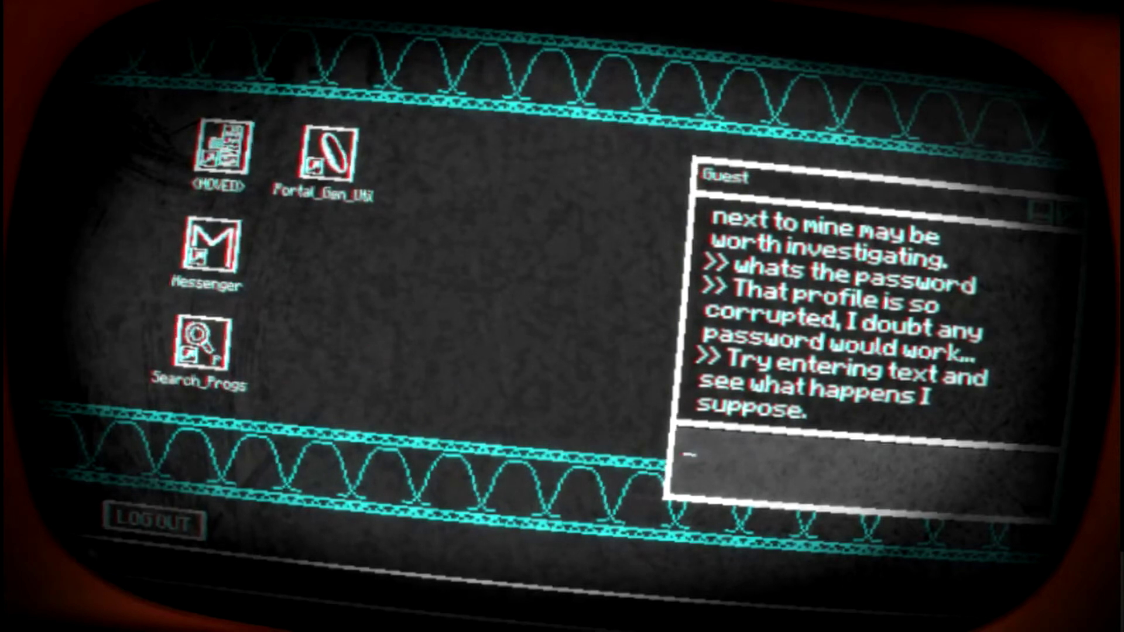
click(150, 525)
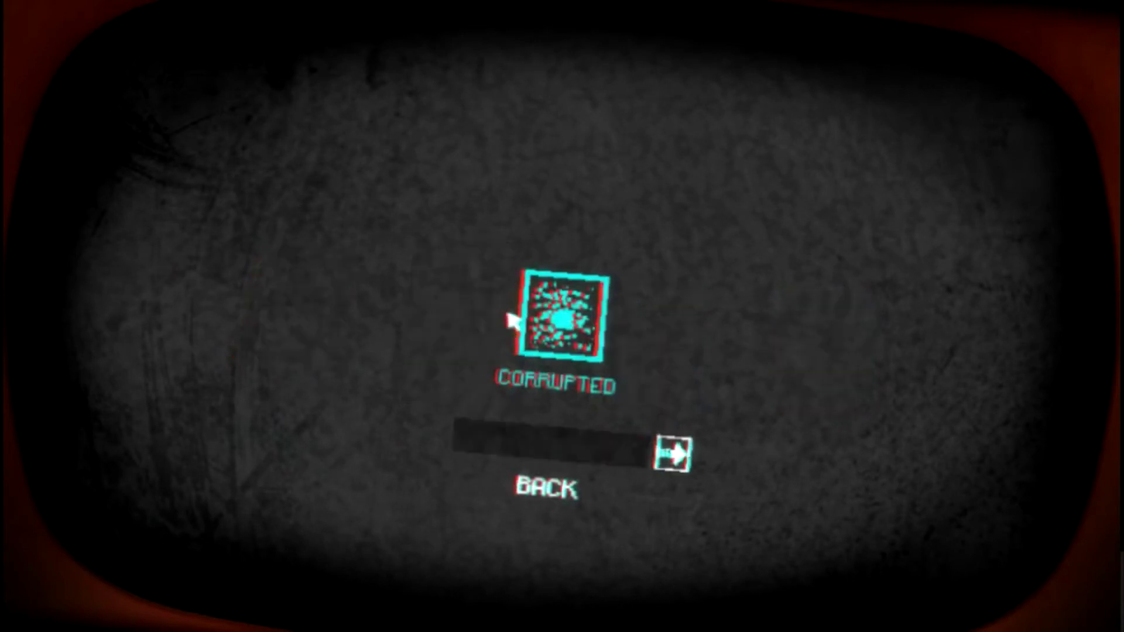
- Select the CORRUPTED profile and submit password attempts until one is accepted
click(539, 448)
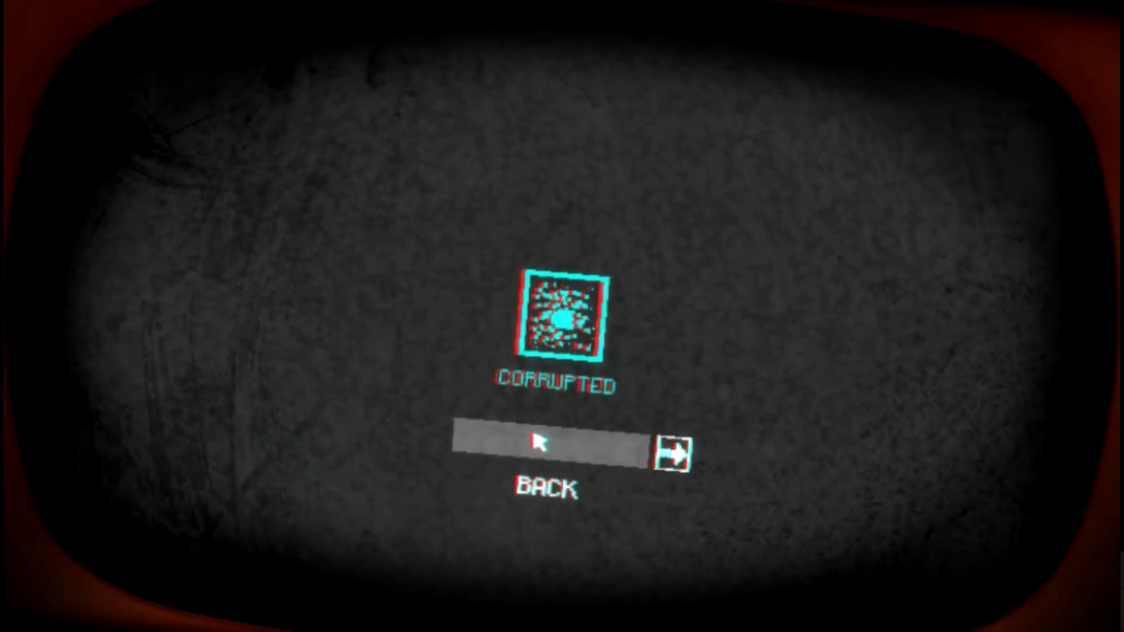
text(p2)
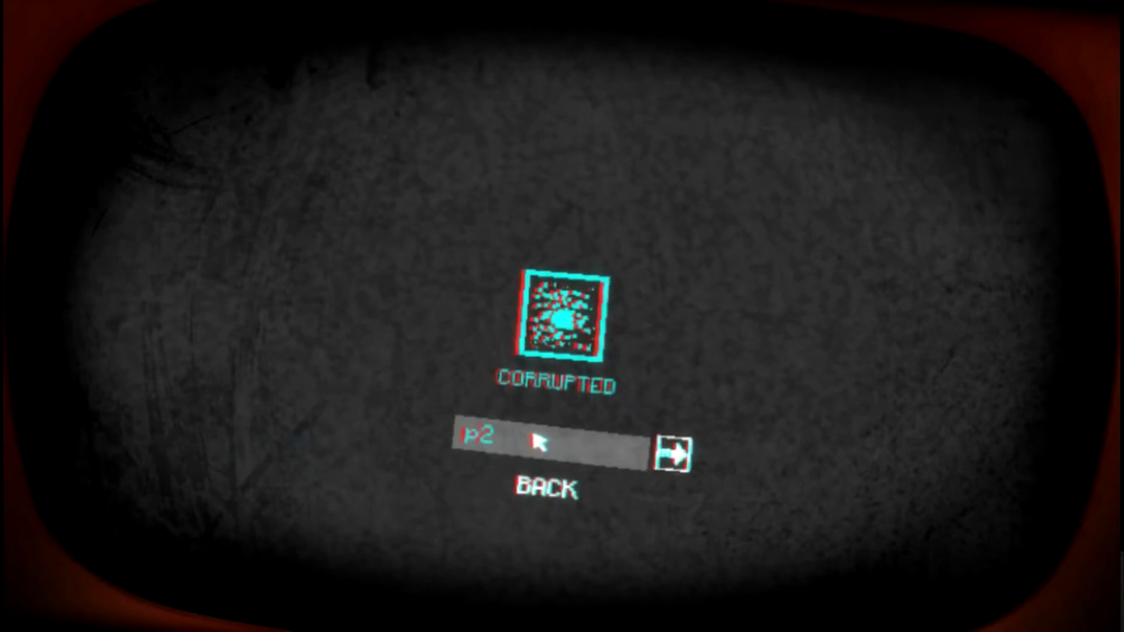
text(ss)
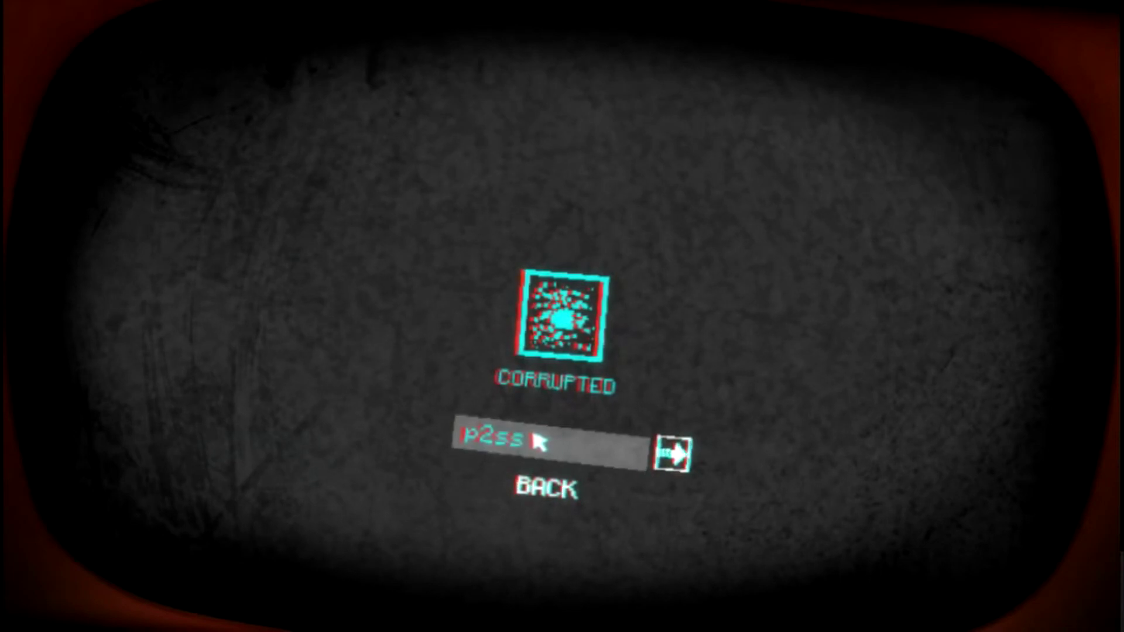
text(wiggle)
click(707, 480)
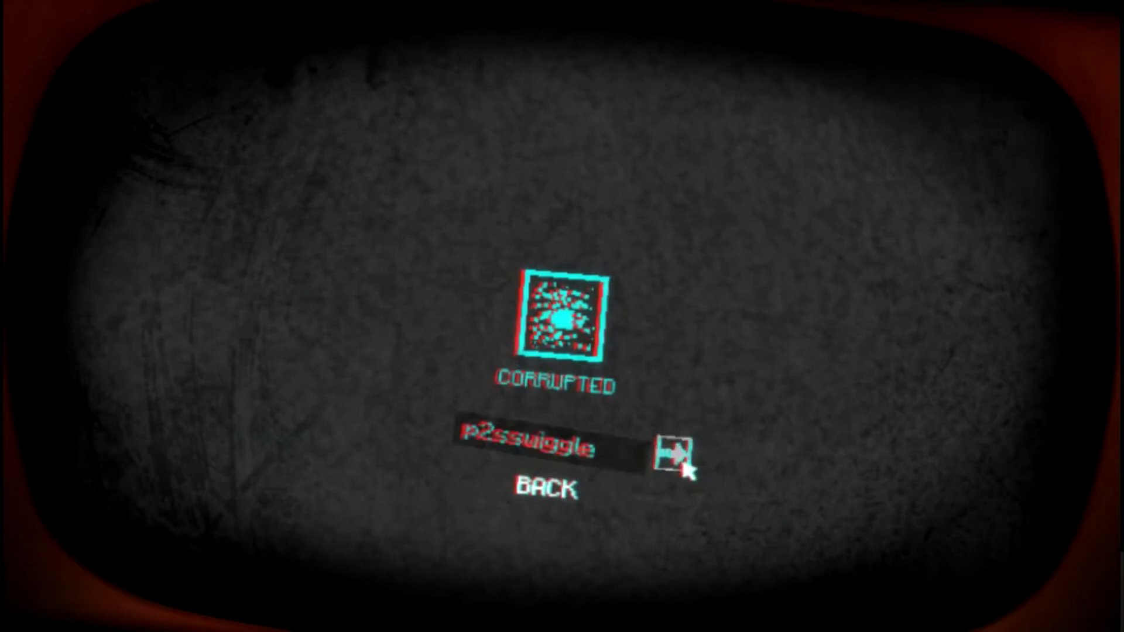
click(674, 453)
click(639, 452)
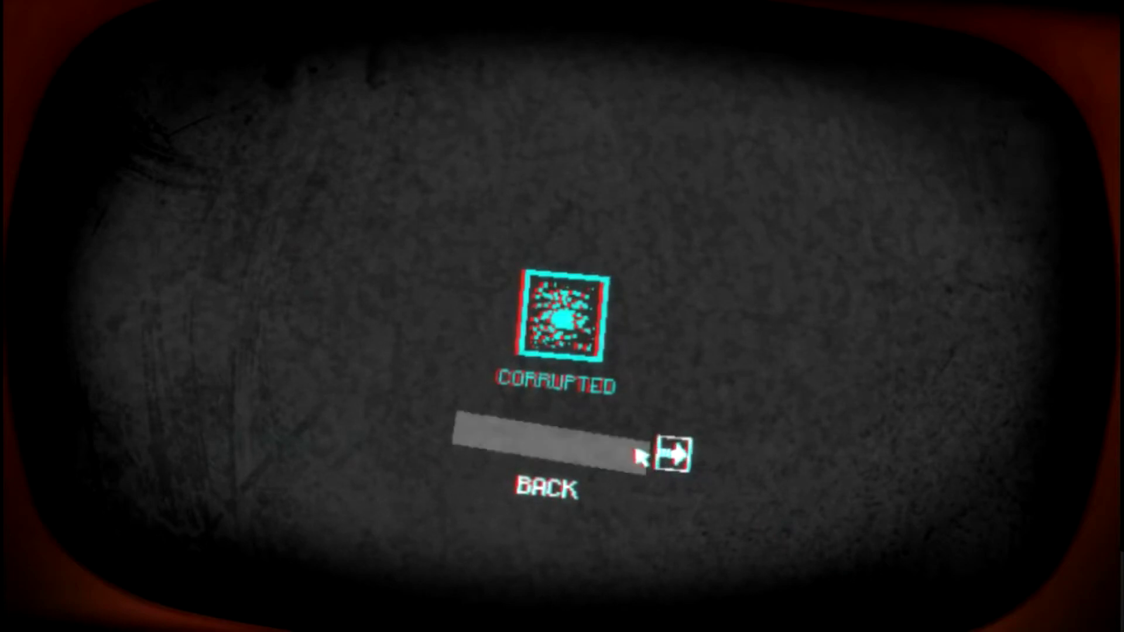
text(r)
key(Return)
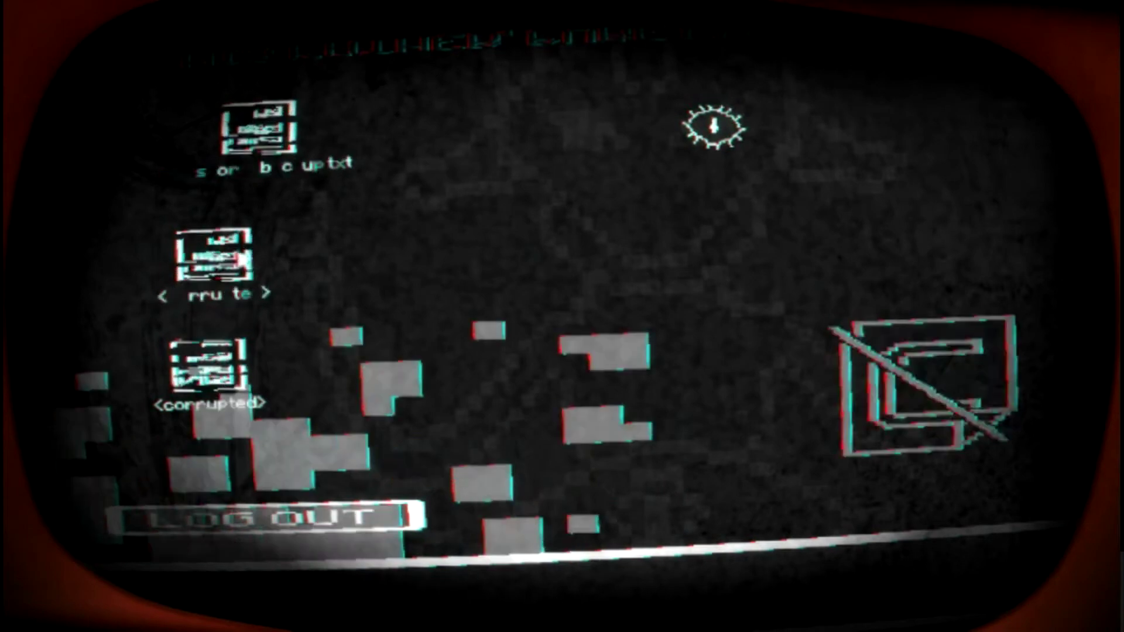
double_click(259, 133)
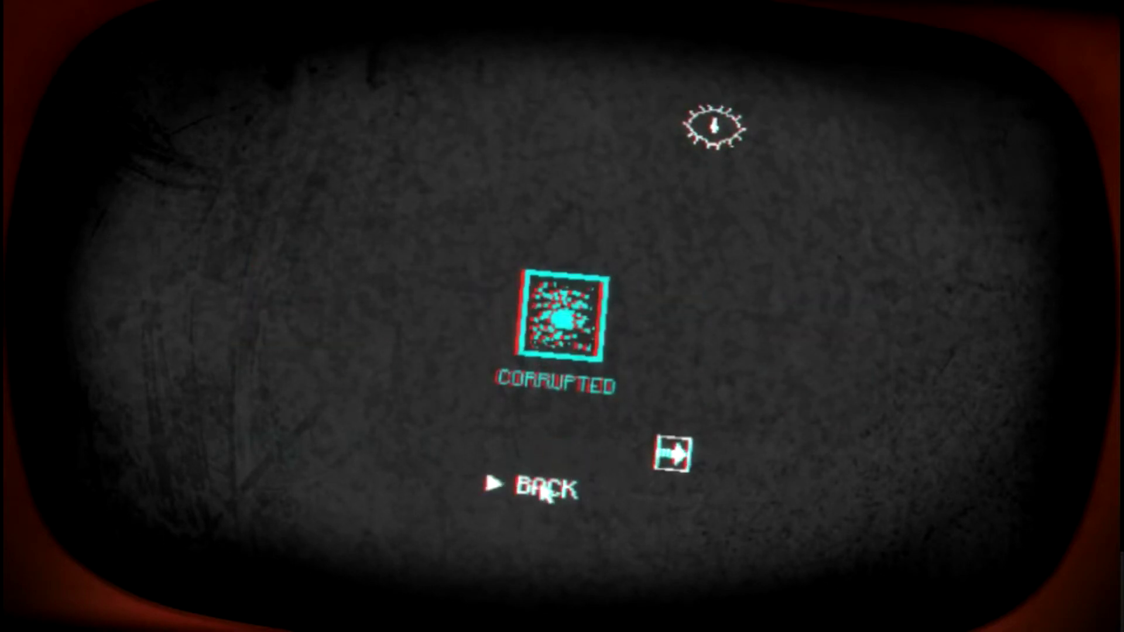
click(544, 488)
click(298, 289)
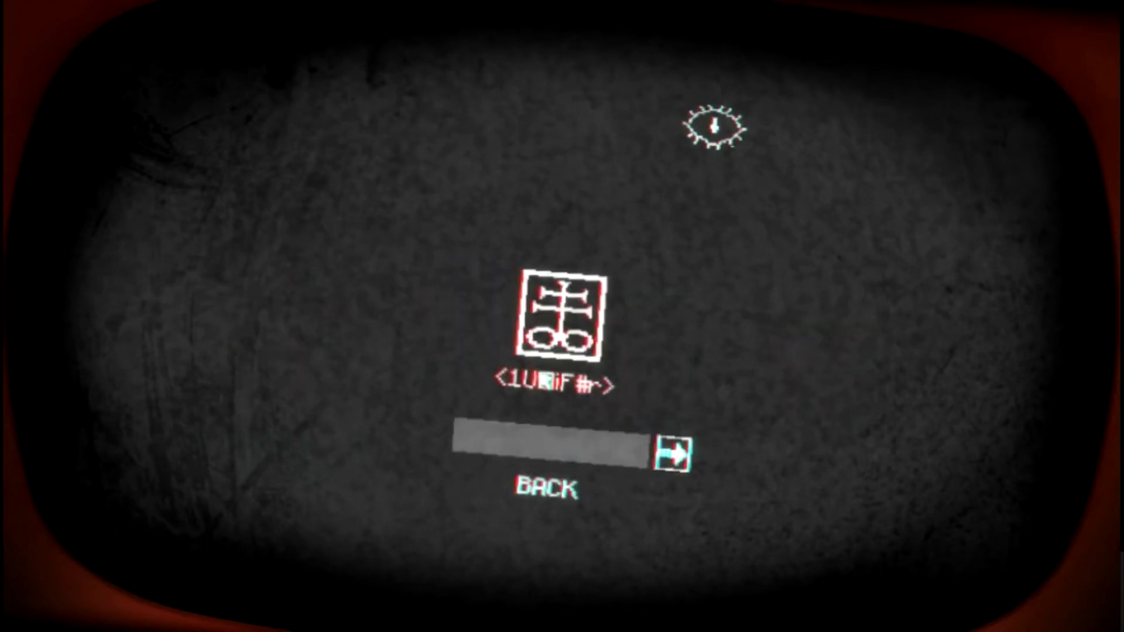
text(ponies)
key(Return)
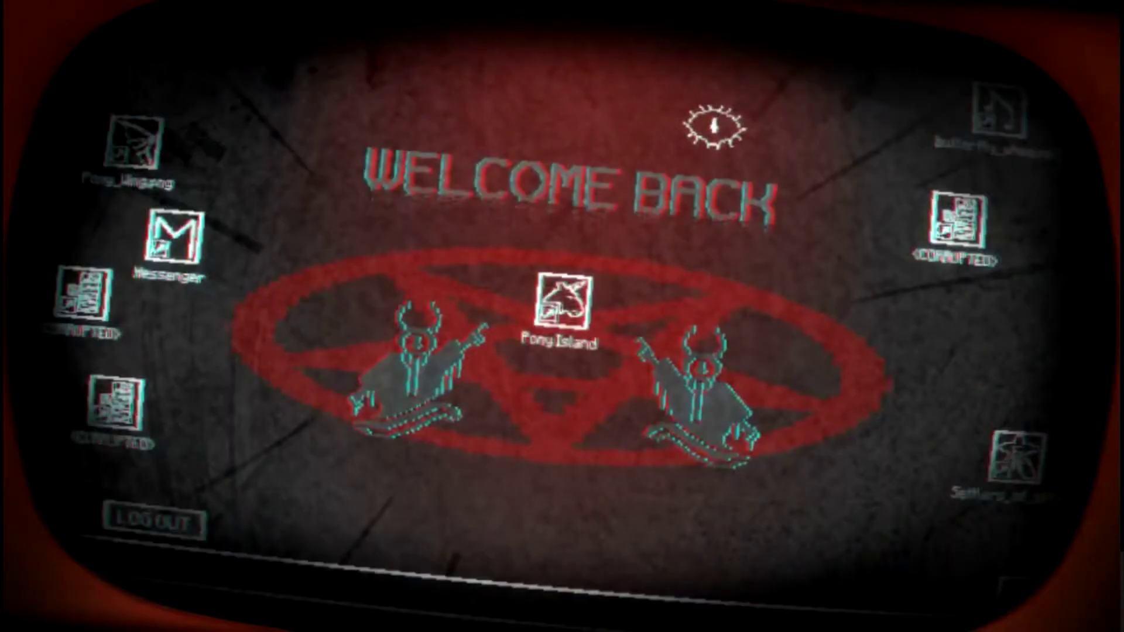
- Start Settlers_of_sAtan, roll once, and build a road and settlement near the Or hex
double_click(1019, 456)
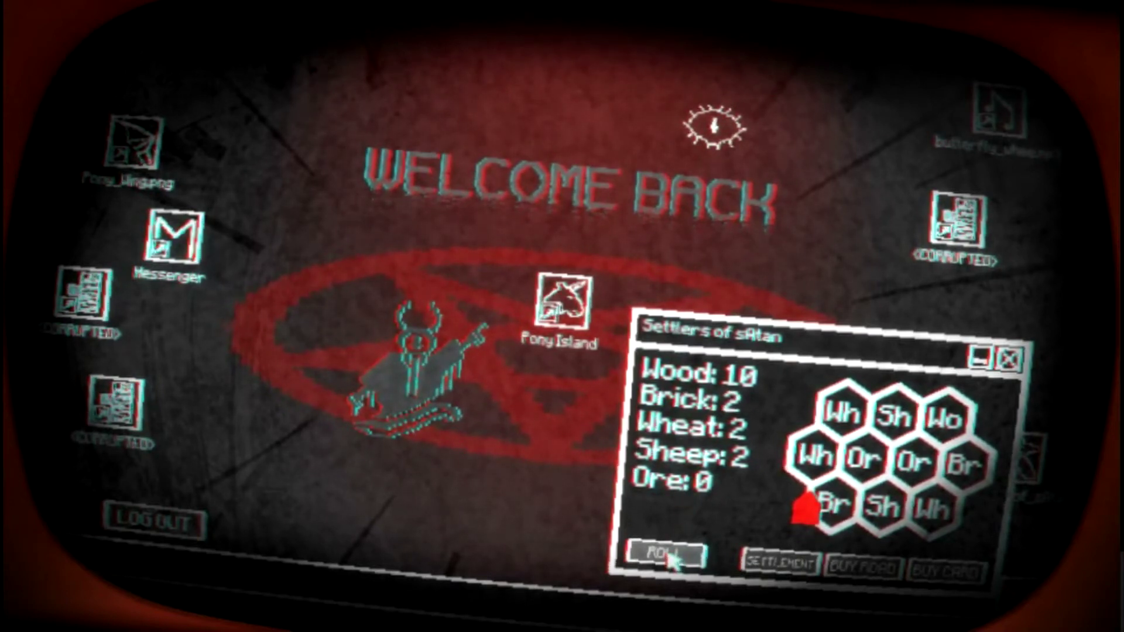
click(676, 560)
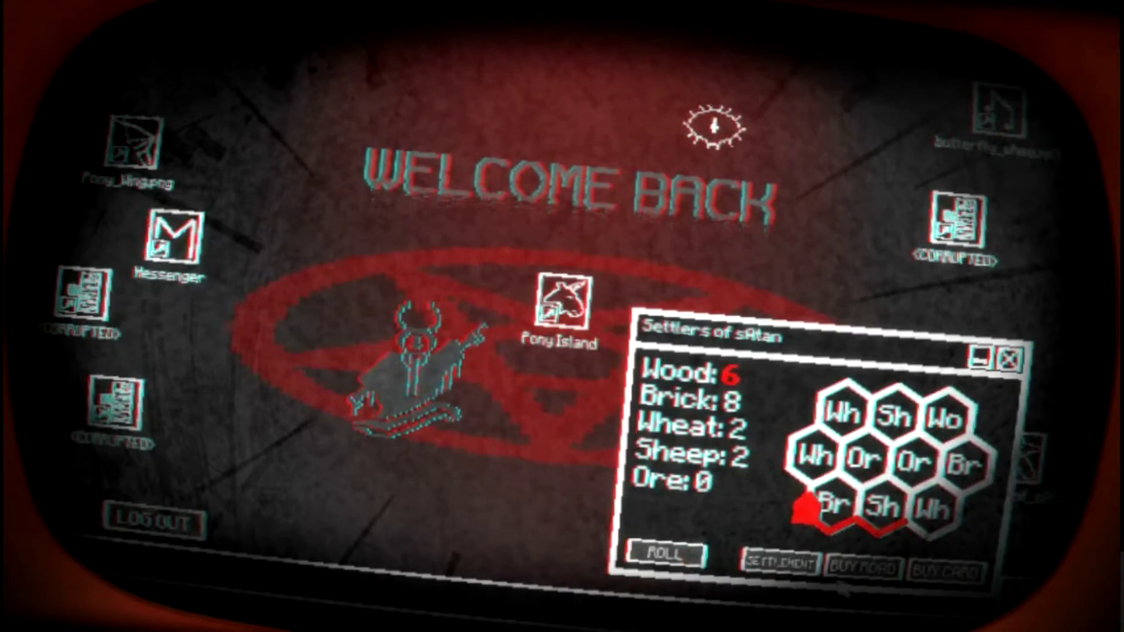
click(863, 567)
click(780, 563)
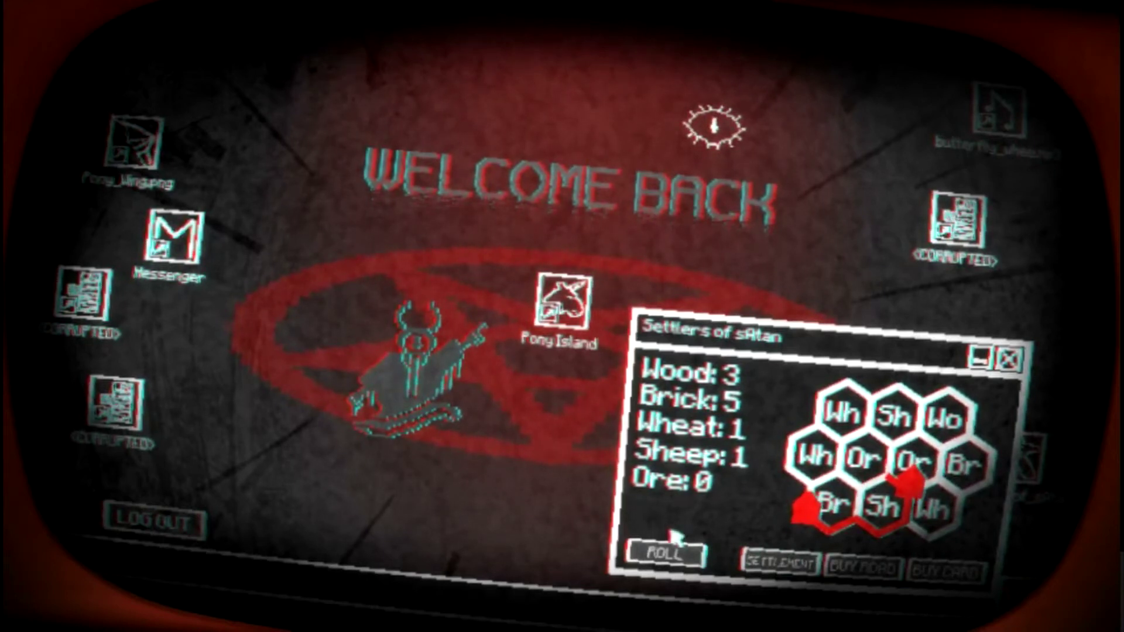
- Roll repeatedly for resources, build another settlement, and close the game
click(664, 555)
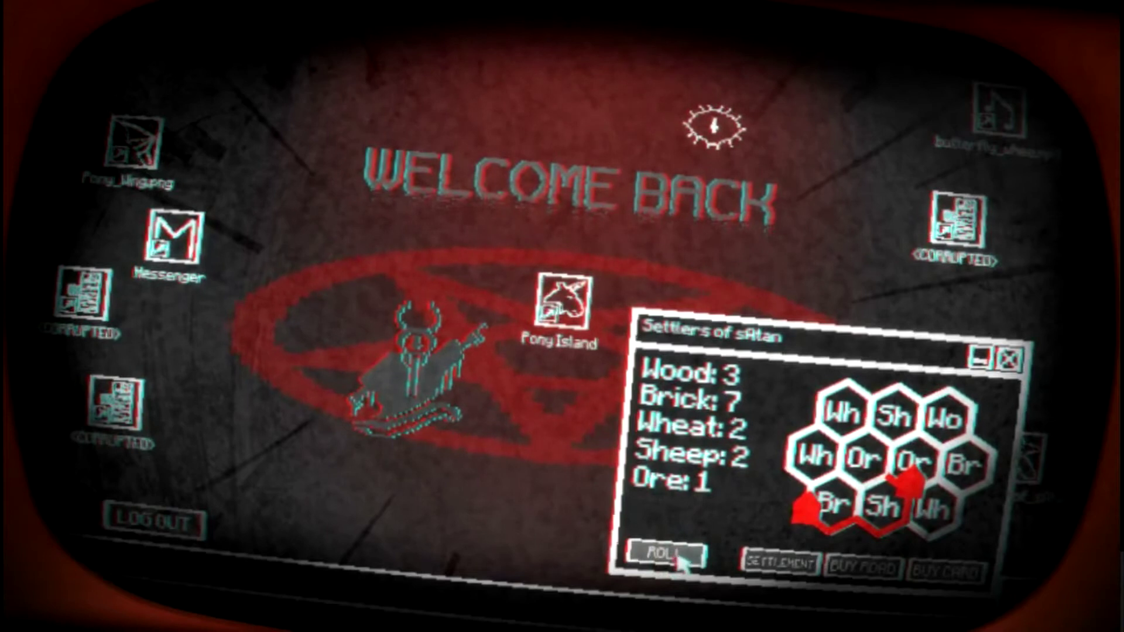
click(668, 554)
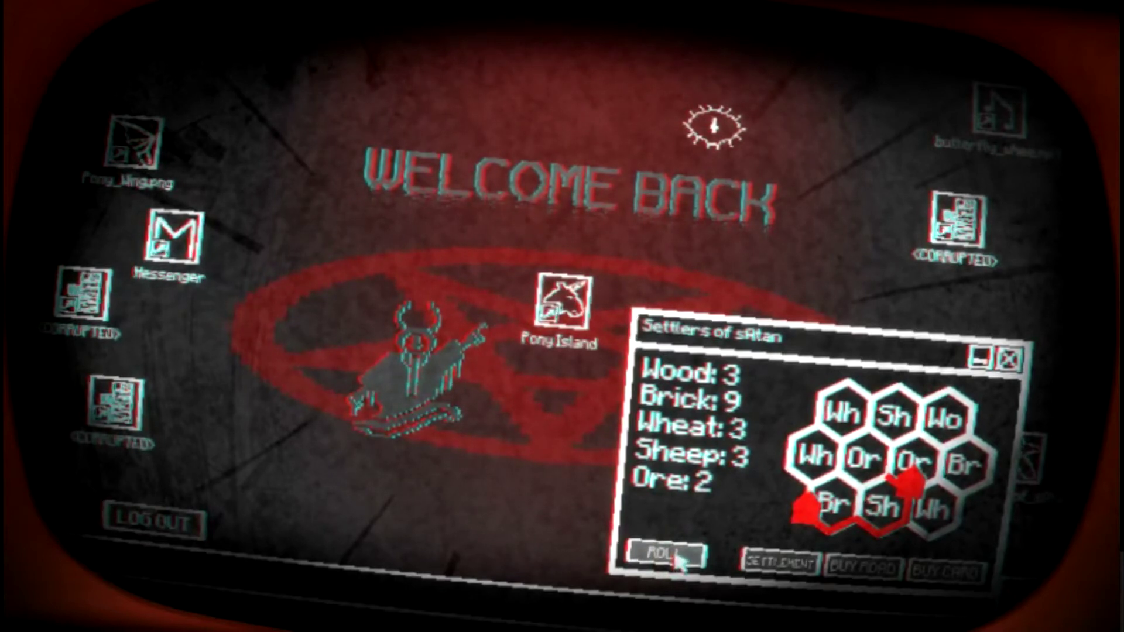
click(681, 558)
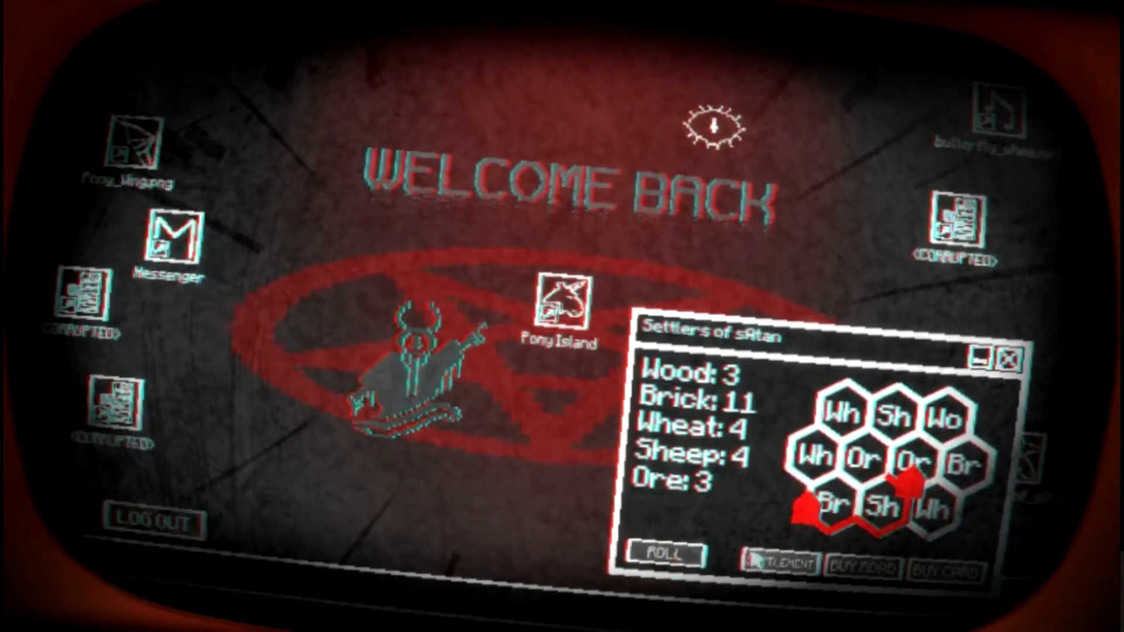
click(694, 555)
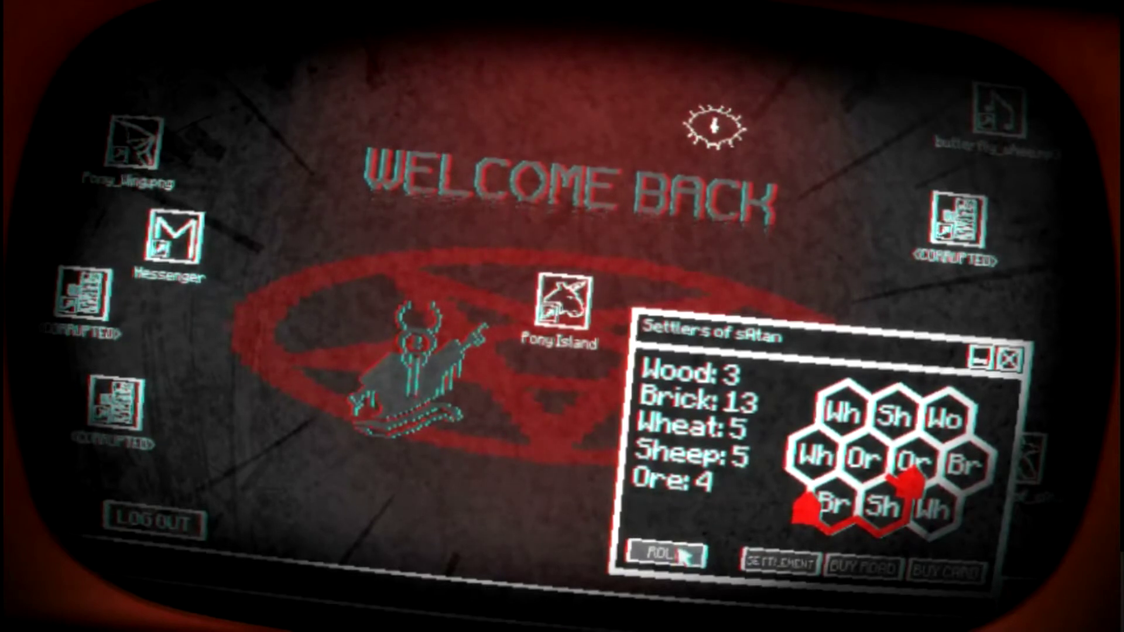
click(694, 555)
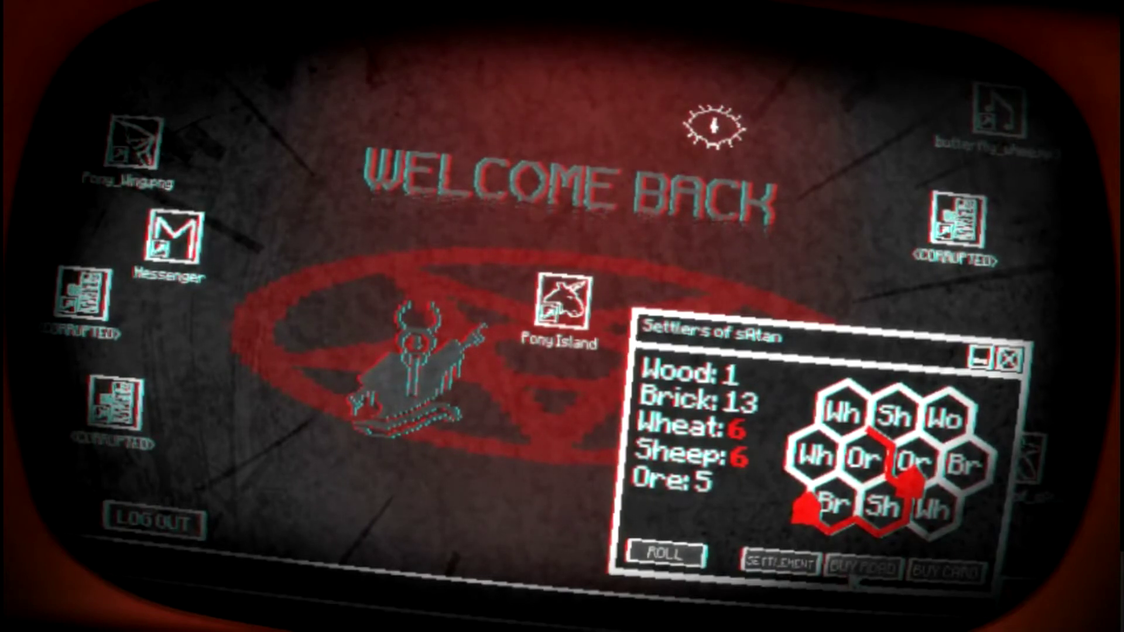
click(671, 557)
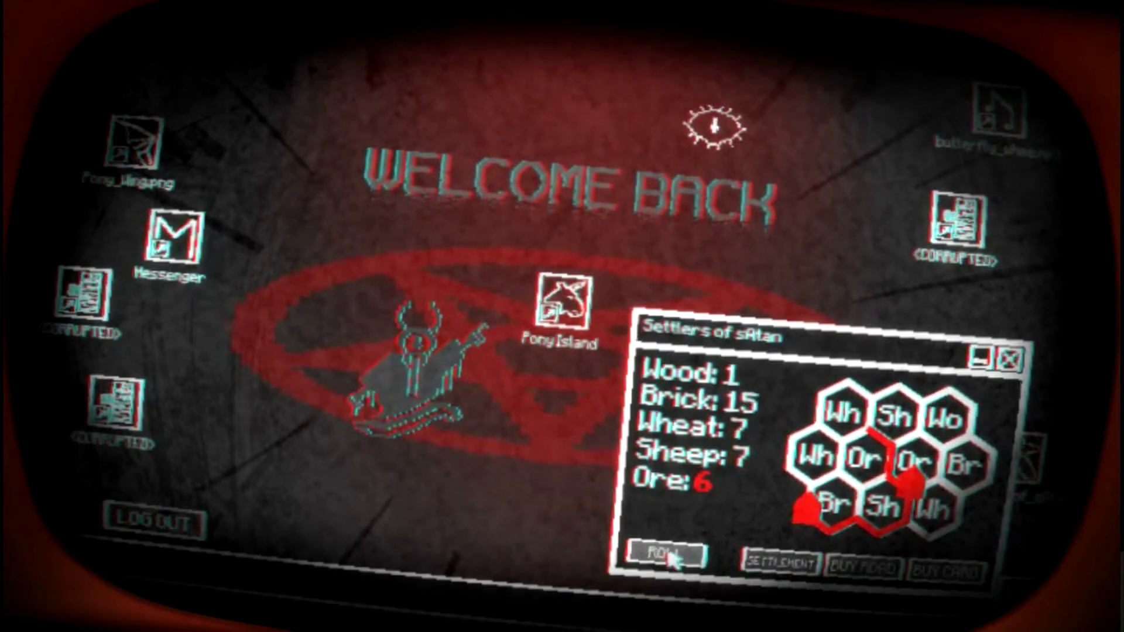
click(676, 557)
click(676, 558)
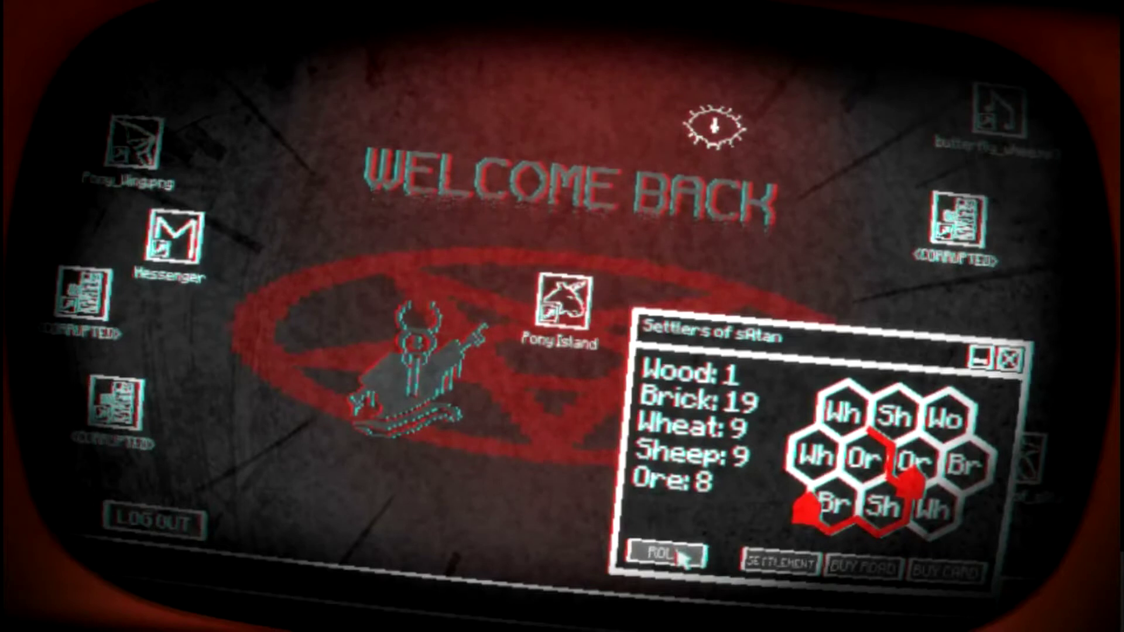
click(784, 562)
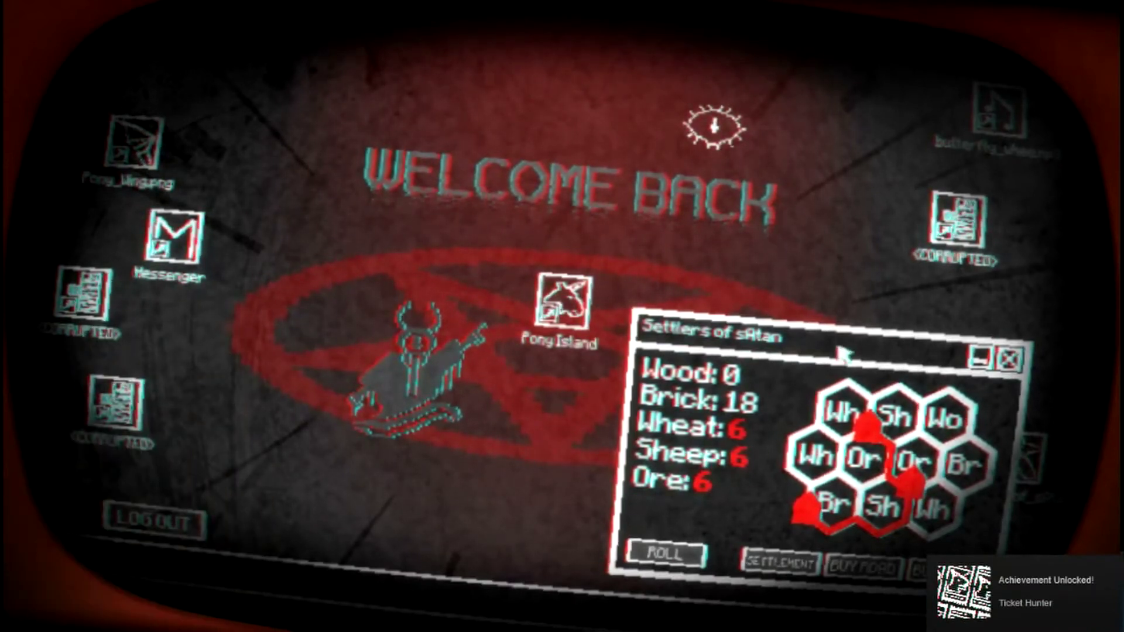
click(1010, 359)
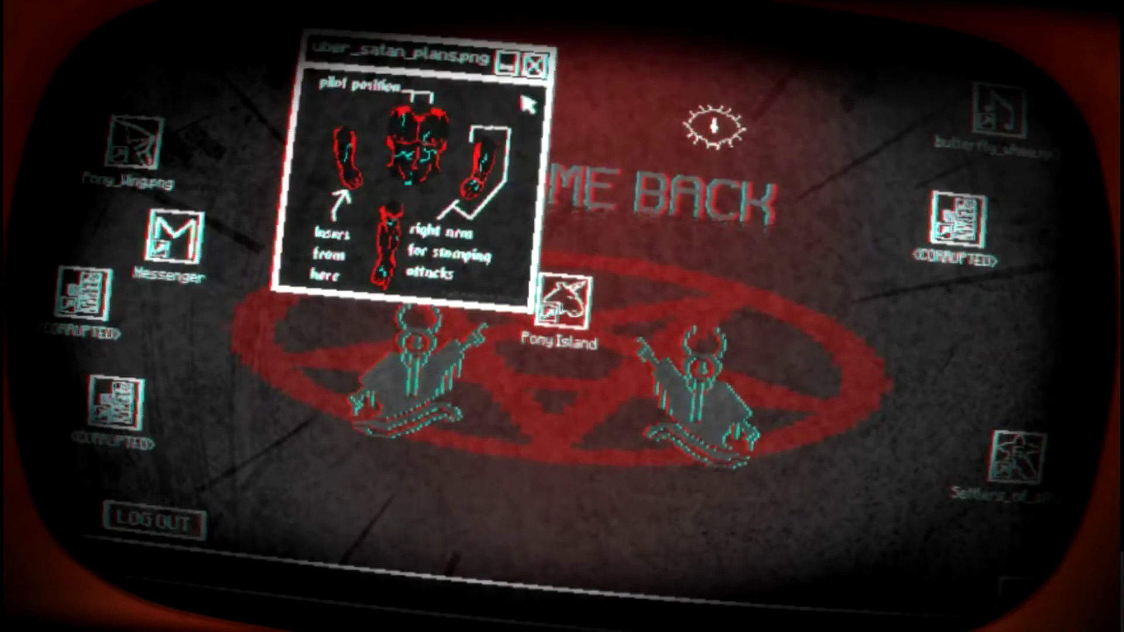
- Move aside and close uber_satan_plans.png, then do the same for Pony_Wing.png
drag(420, 62, 830, 303)
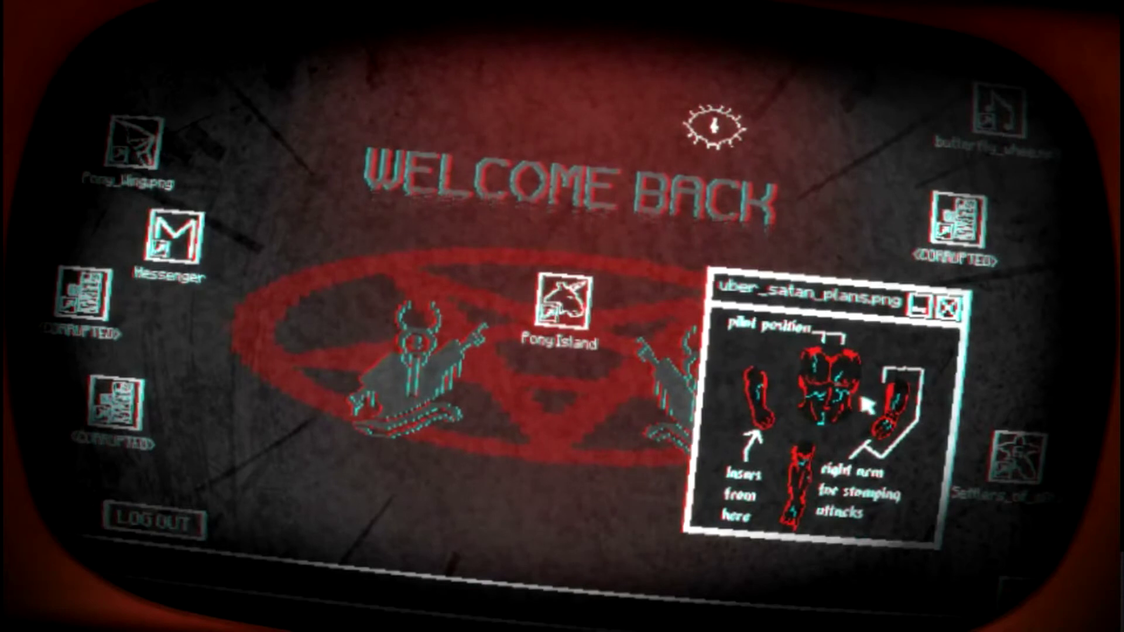
click(949, 308)
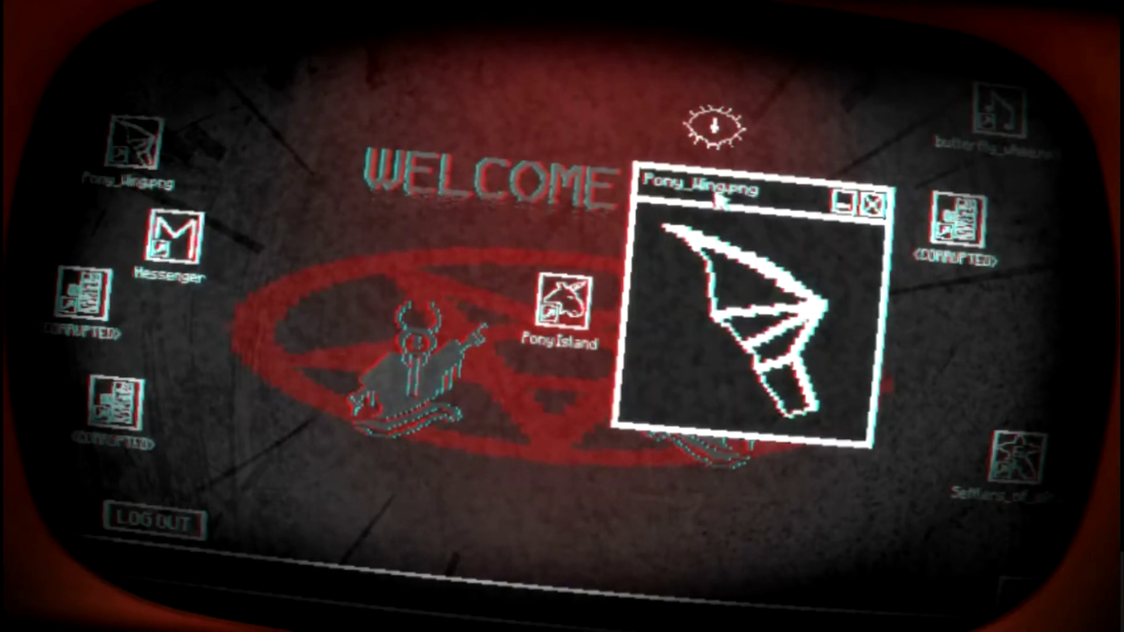
drag(719, 194, 419, 86)
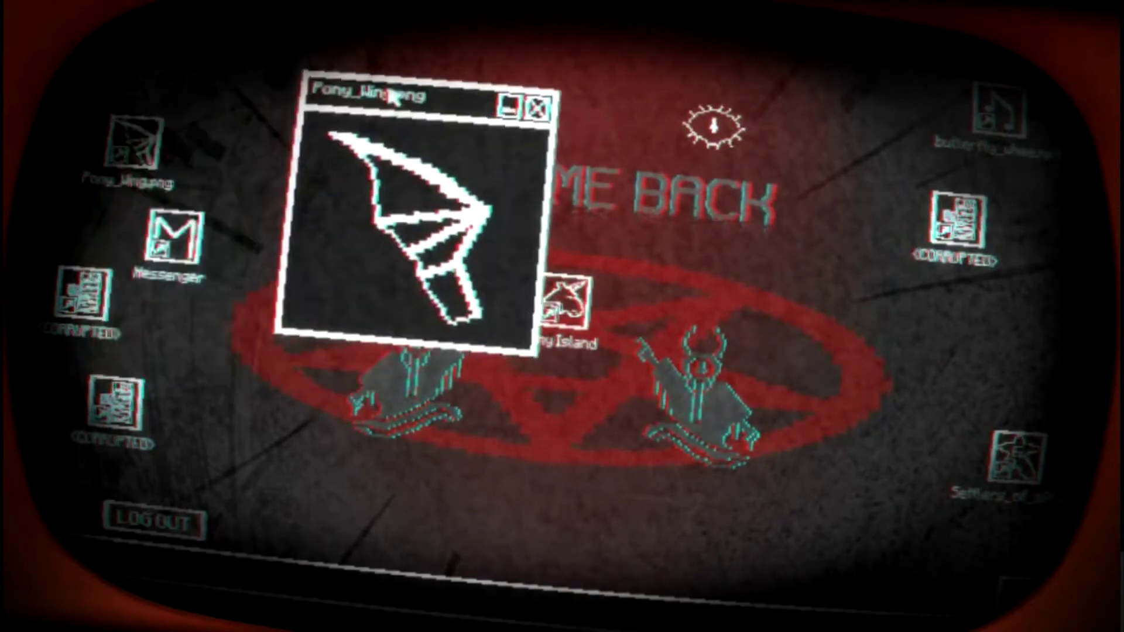
click(562, 98)
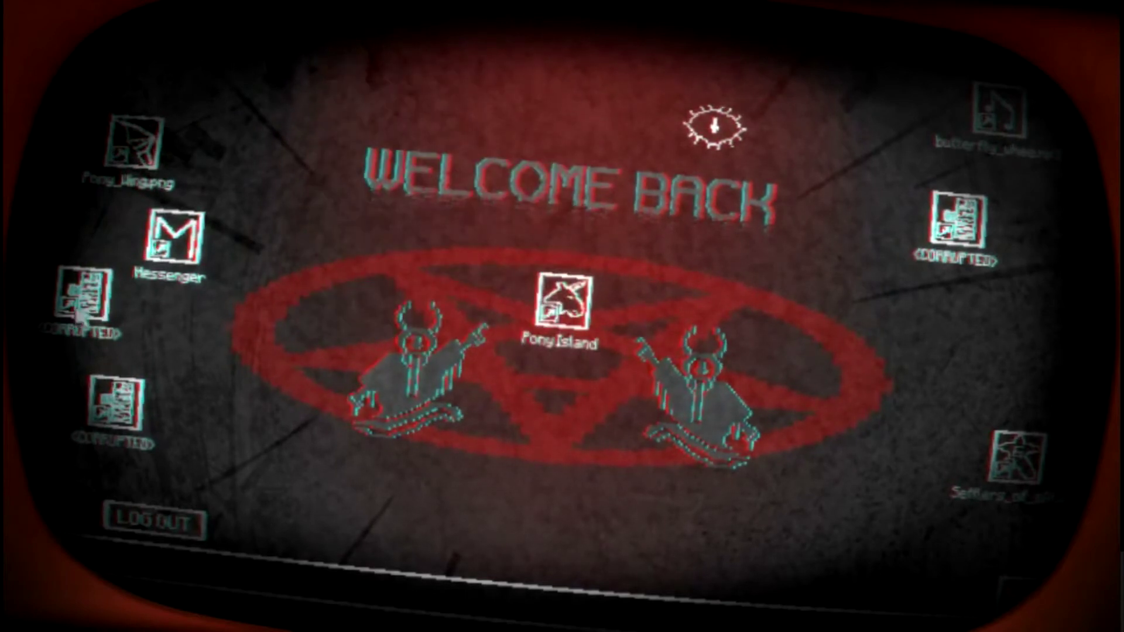
- In Messenger, tell Guest your dreams were your ticket out, then close the chat window
click(184, 241)
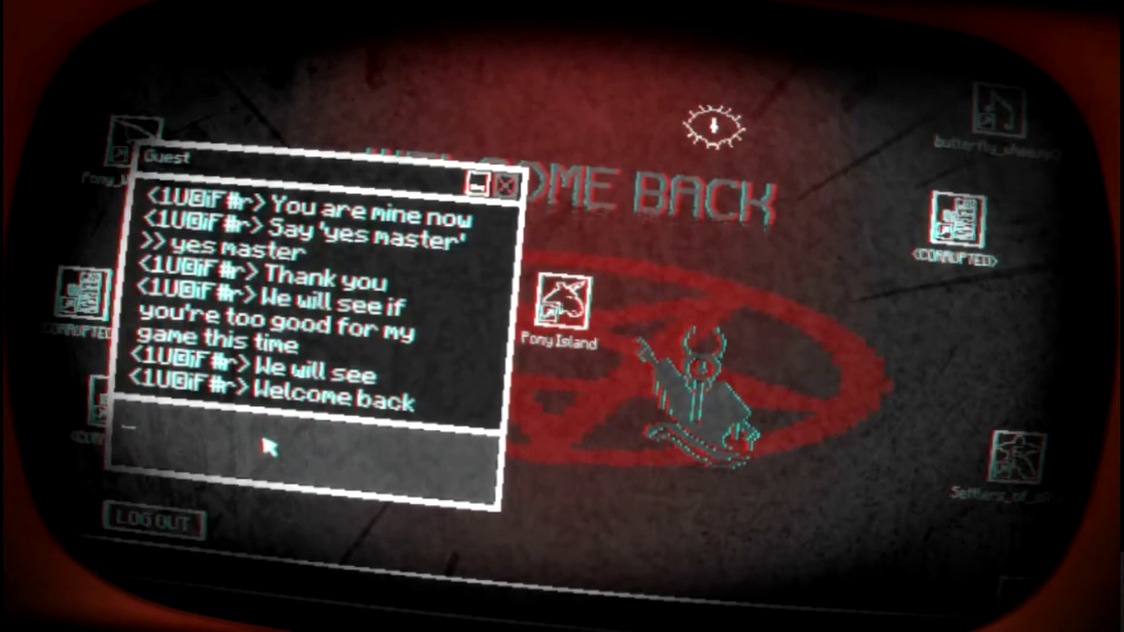
click(282, 443)
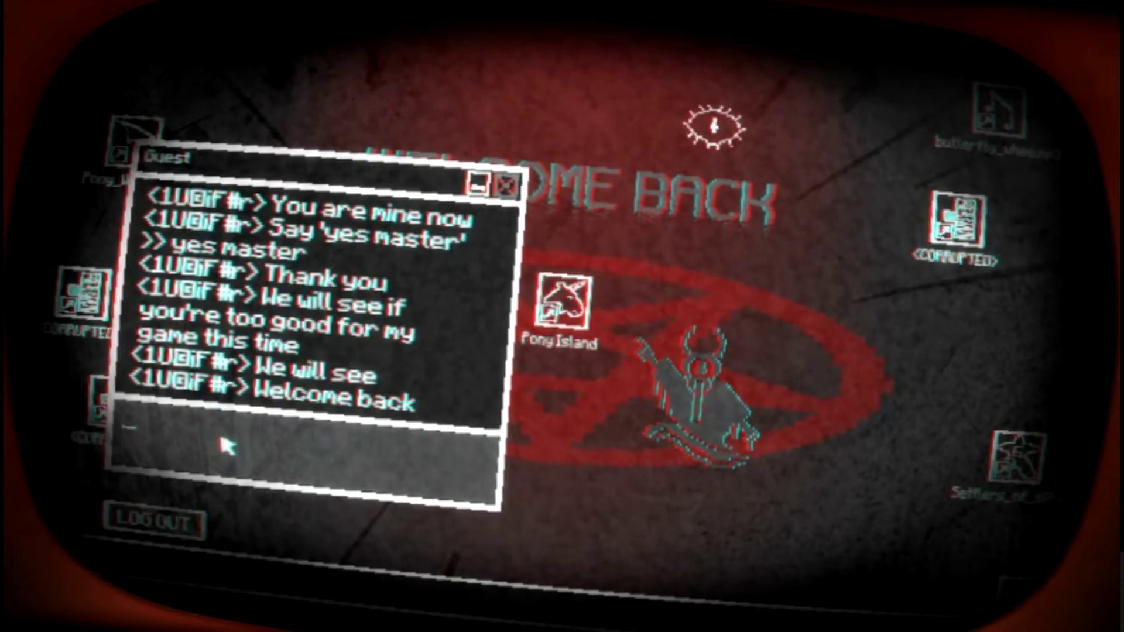
text(r dreams)
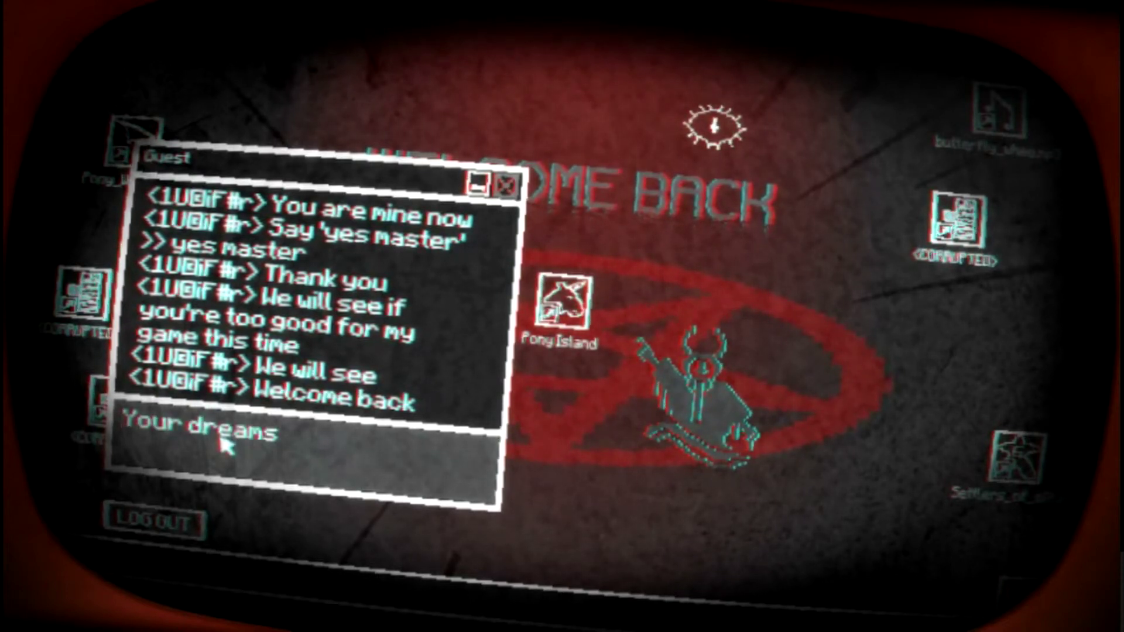
text( were your ticket out)
key(Return)
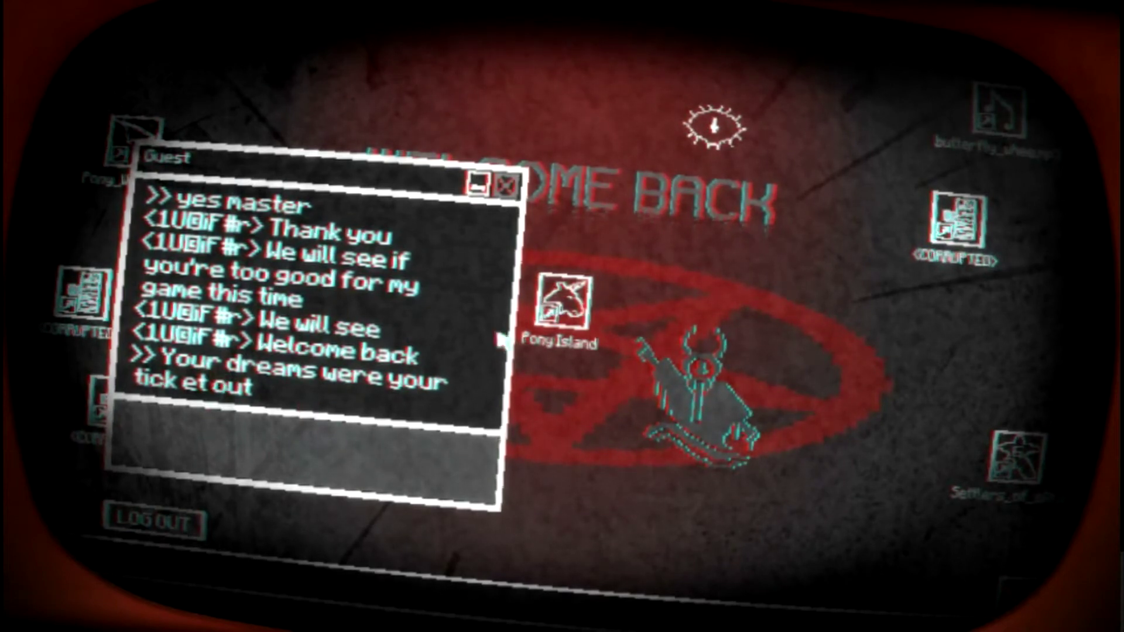
click(506, 184)
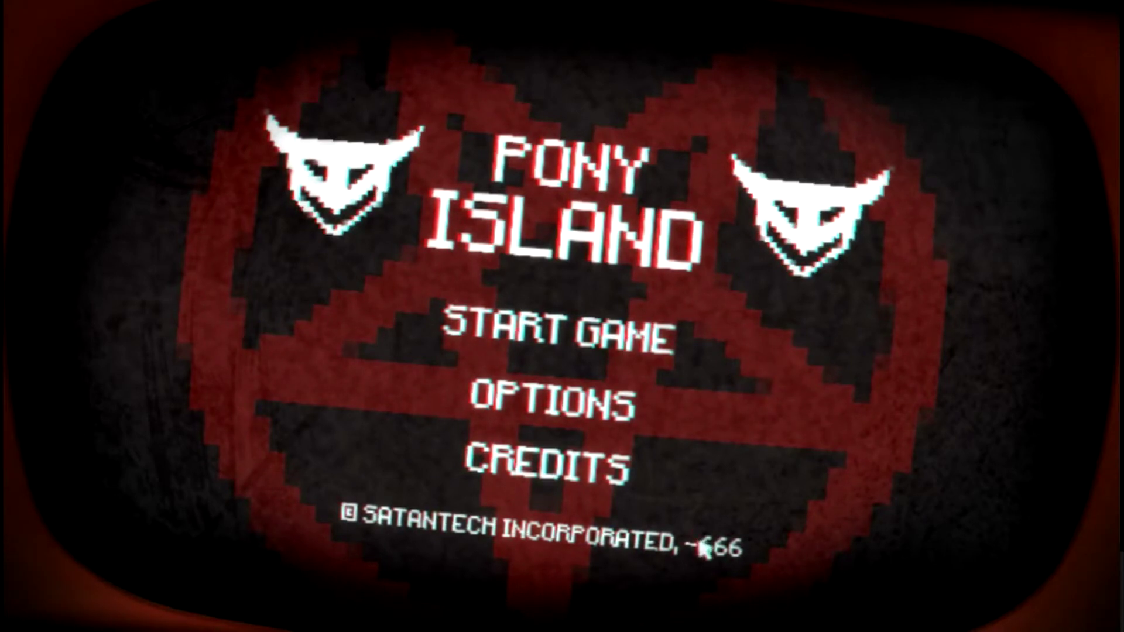
- Choose the title-menu entry that glitches into Adventure Mode
click(558, 466)
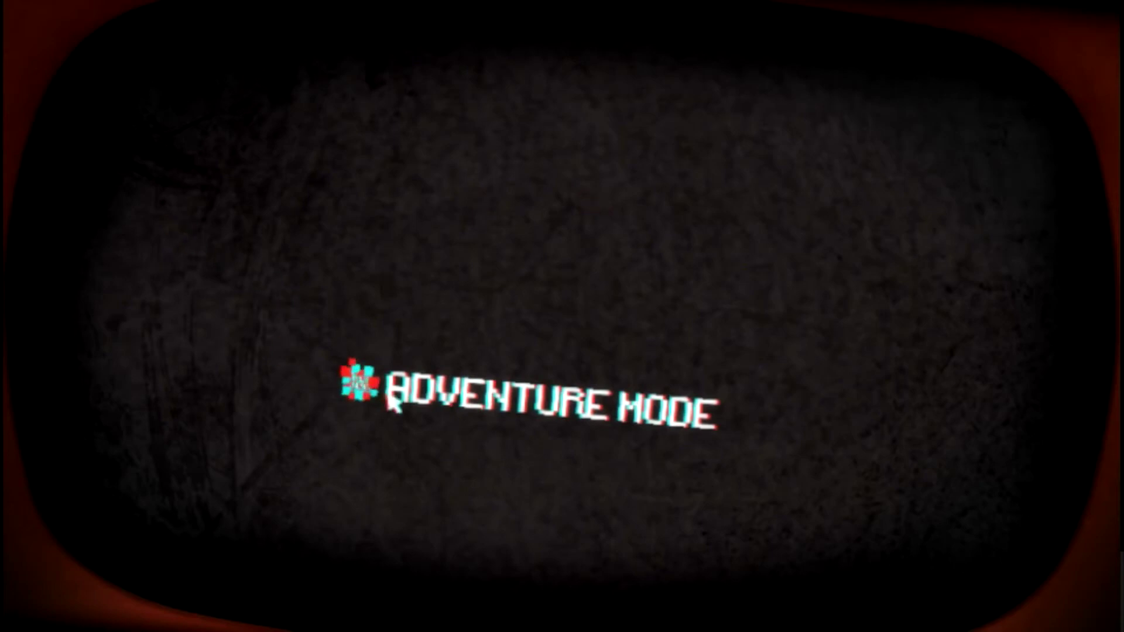
- Enter Adventure Mode and step execution down through the code pages
click(360, 381)
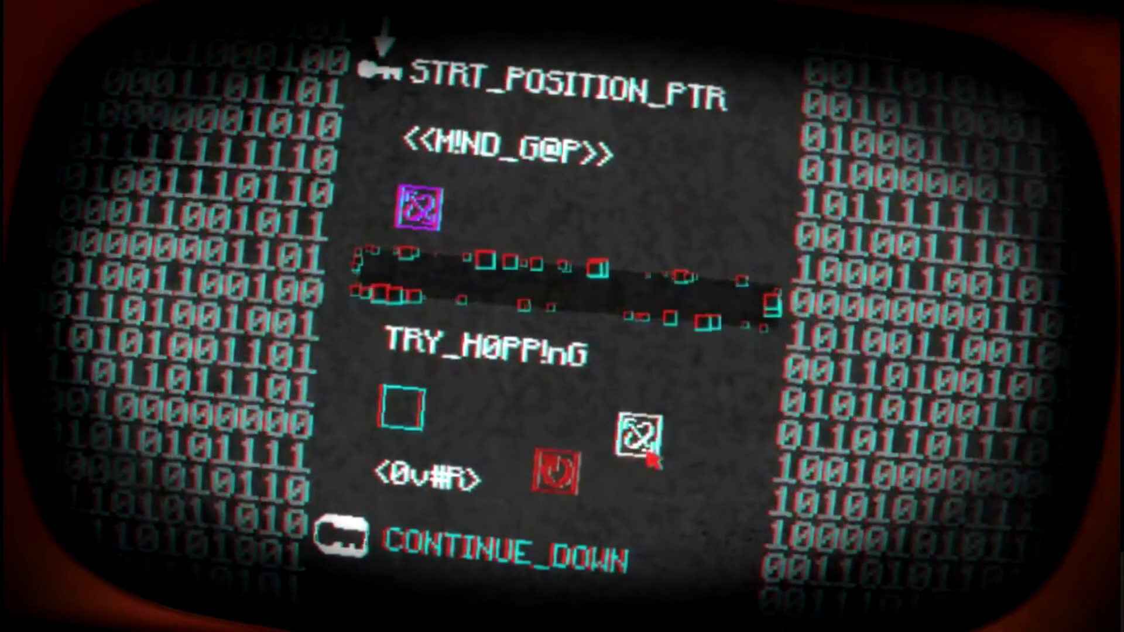
key(Down)
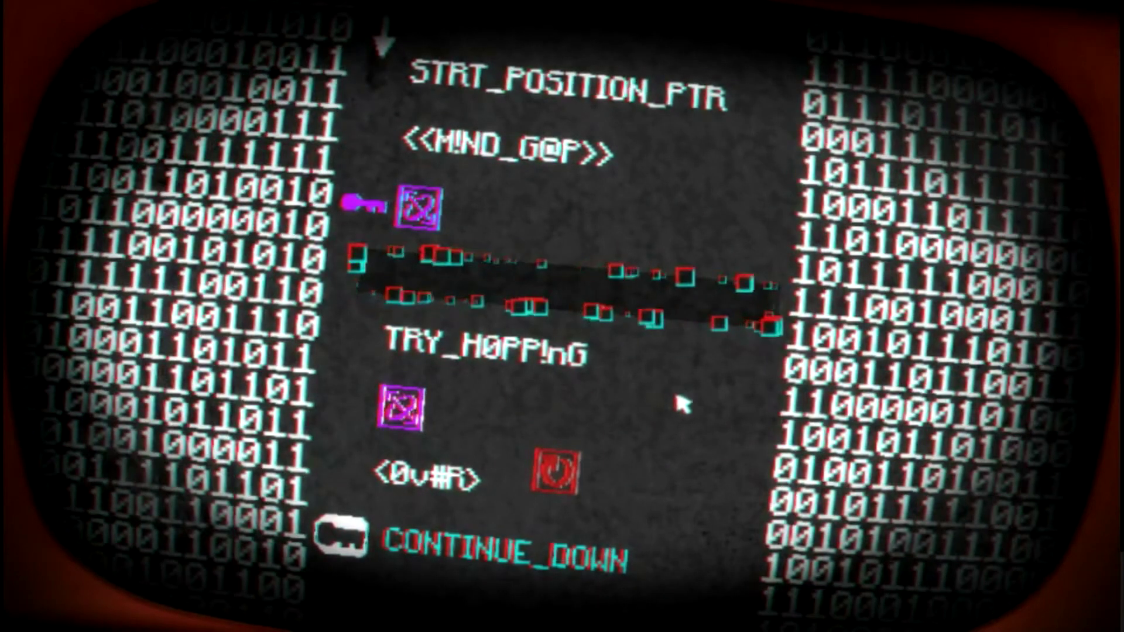
key(Down)
key(Down)
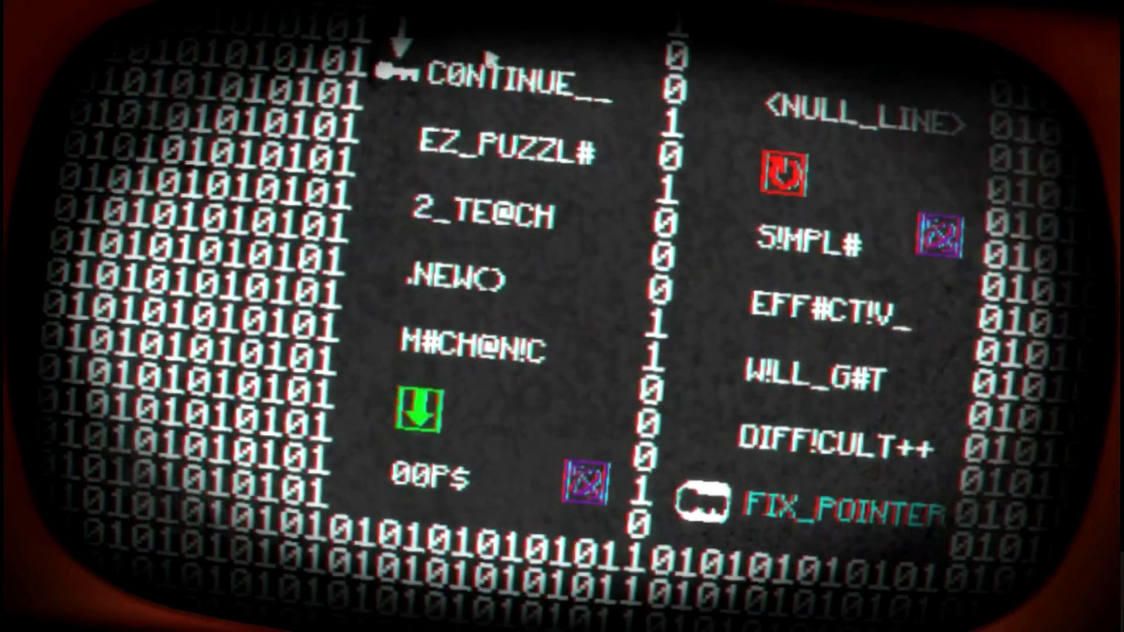
key(Down)
key(Down)
key(Down)
key(Down)
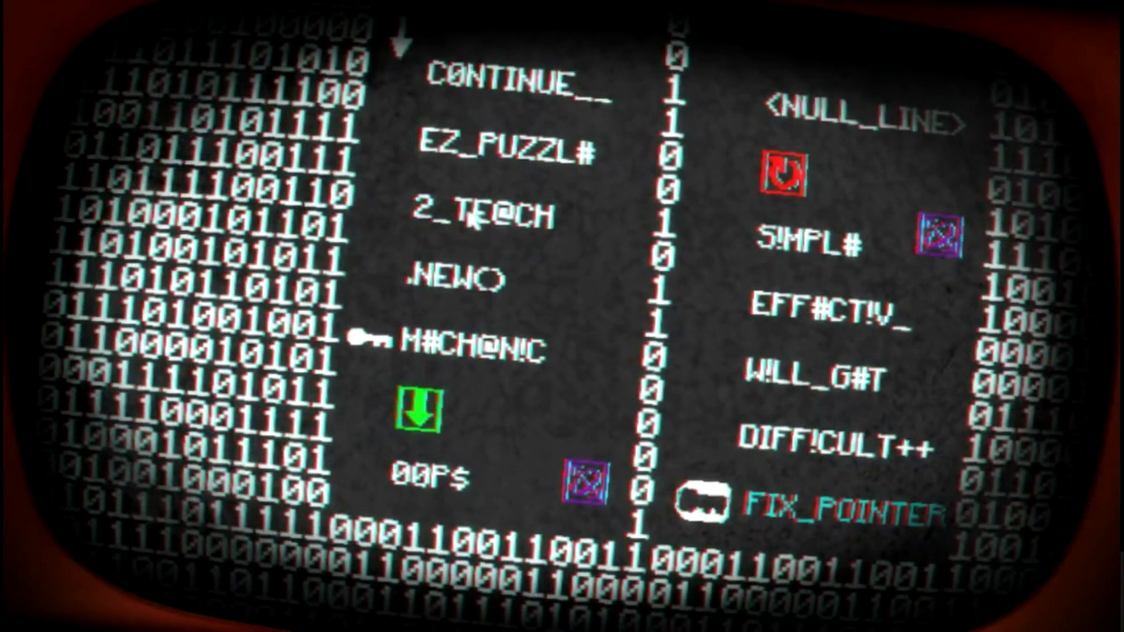
key(Down)
key(Down)
key(Down)
key(Down)
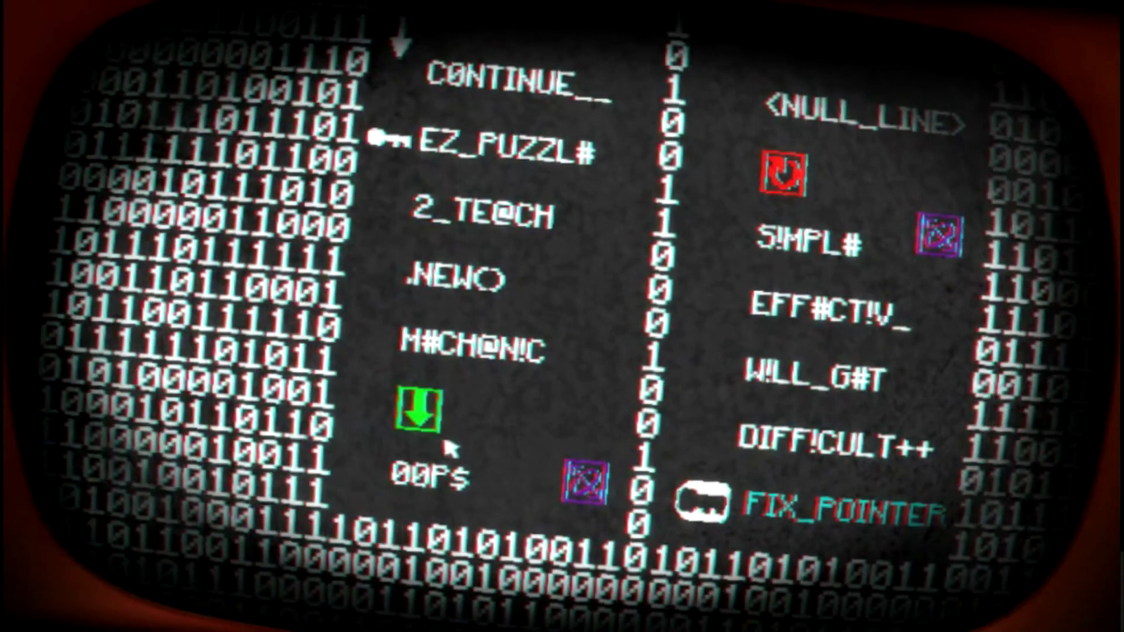
key(Down)
key(Down)
key(Down)
key(Down)
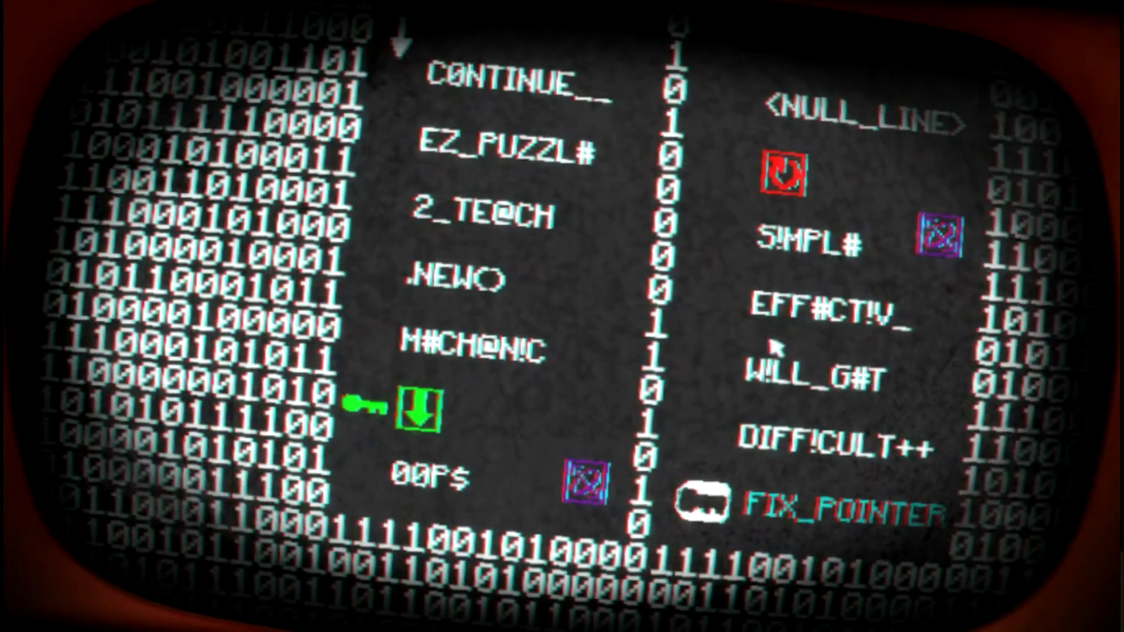
key(Down)
key(Down)
key(Down)
key(Down)
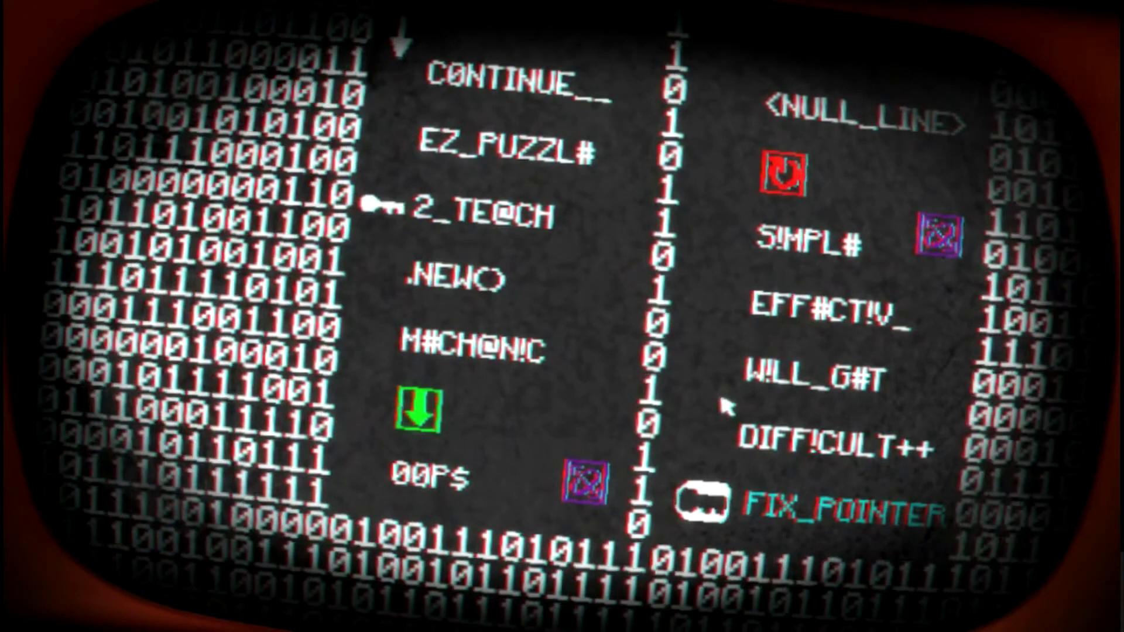
key(Down)
key(Down)
key(Down)
key(Down)
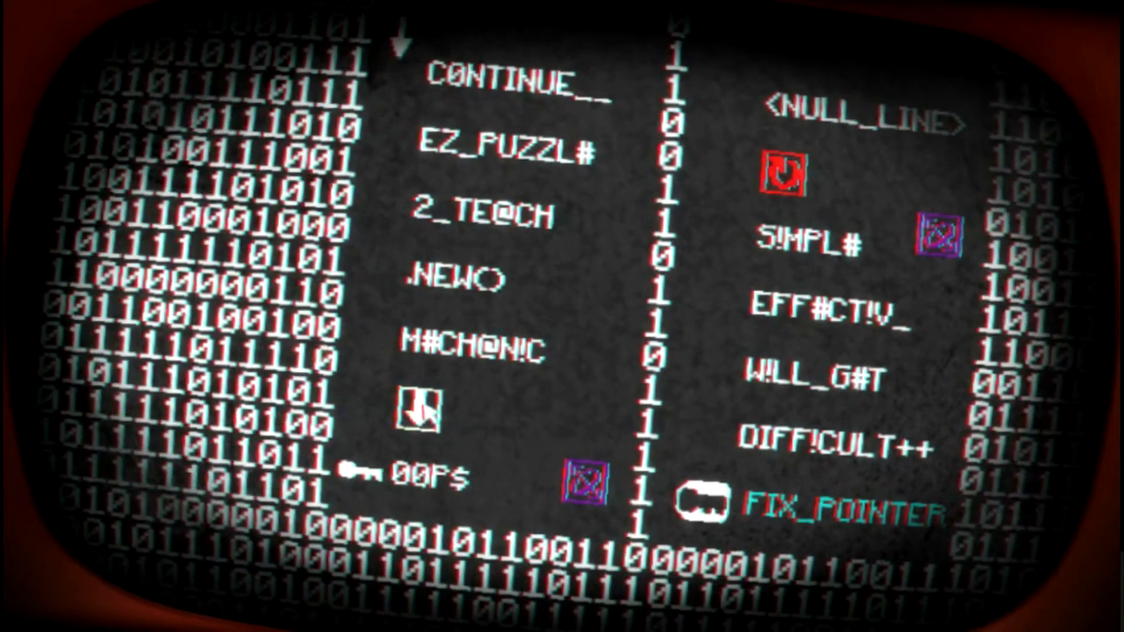
- Swap the green arrow and red tiles for purple ones so execution reaches FIX_POINTER
drag(420, 409, 584, 400)
drag(584, 481, 420, 409)
key(Down)
drag(782, 171, 856, 150)
drag(940, 236, 783, 172)
key(Down)
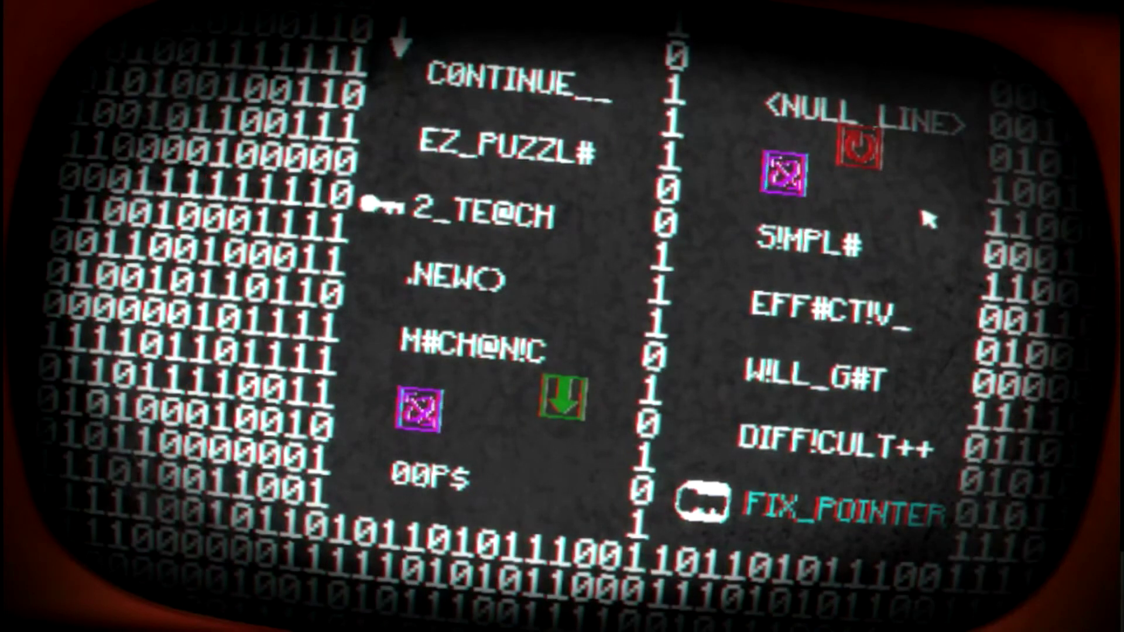
key(Down)
key(Down)
key(Down)
key(Down)
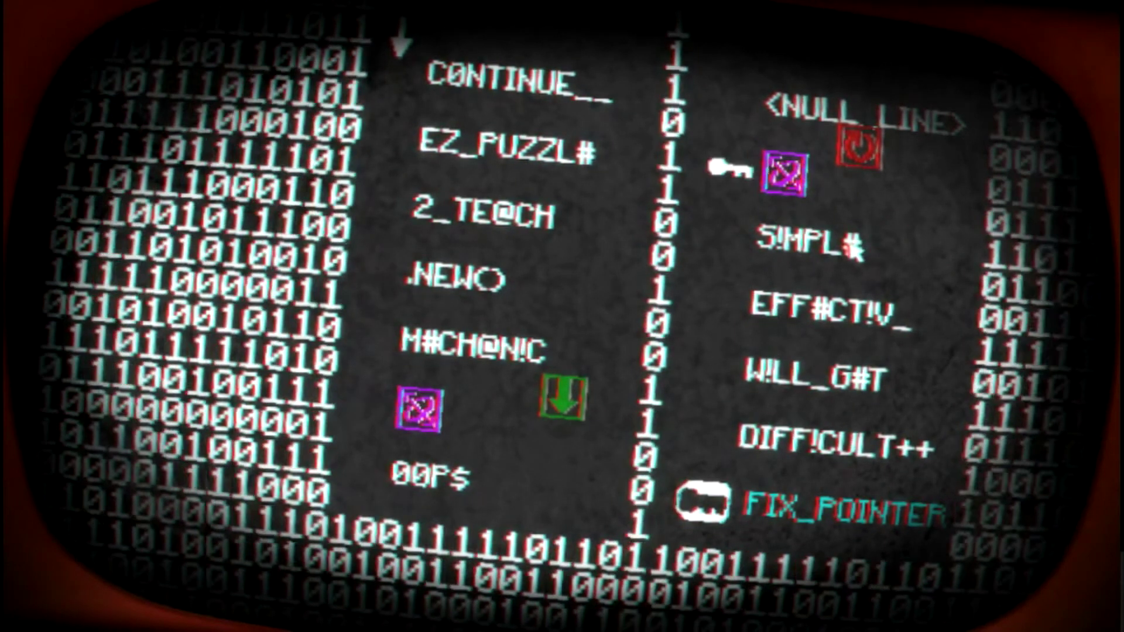
key(Down)
key(Down)
key(Down)
key(Down)
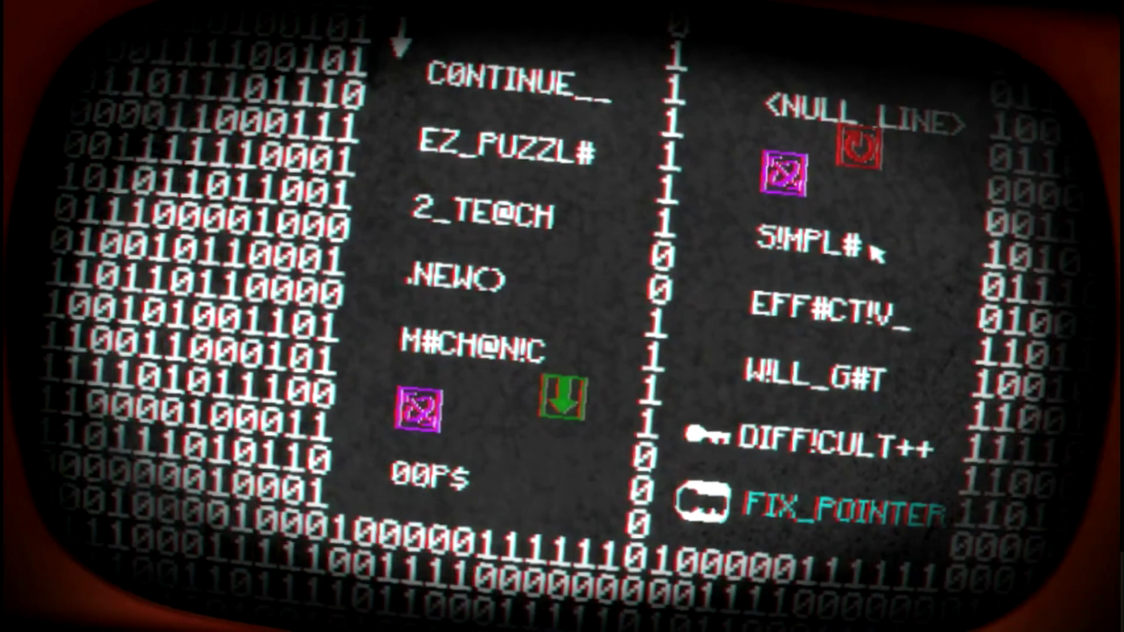
key(Down)
key(Return)
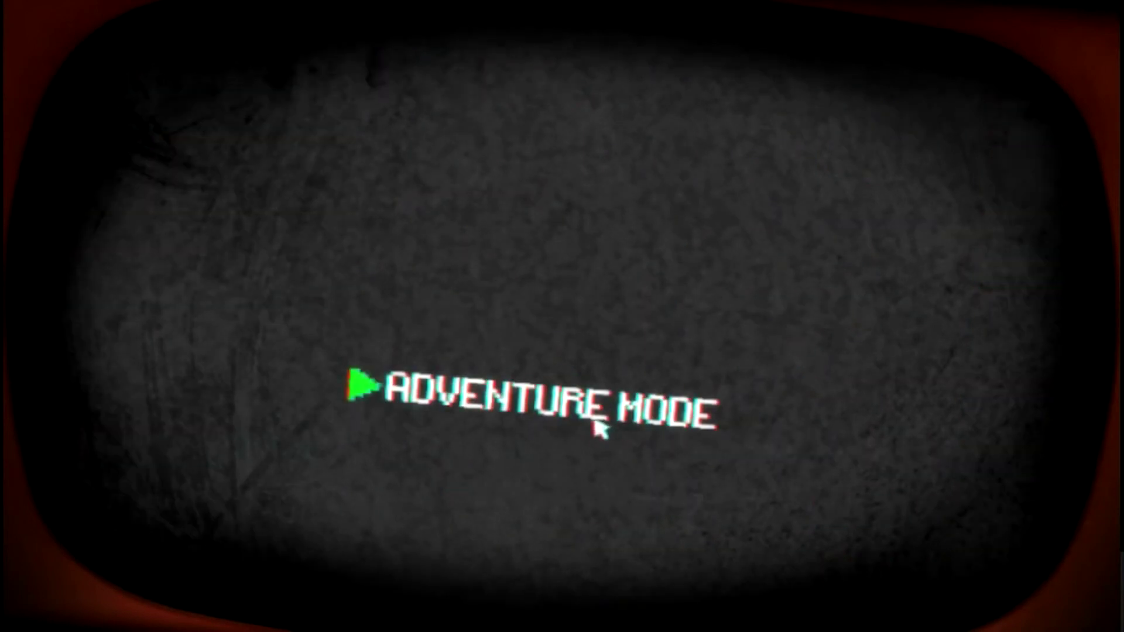
- Enter Adventure Mode, walk the pony from the shrine to START, and begin the level
click(590, 405)
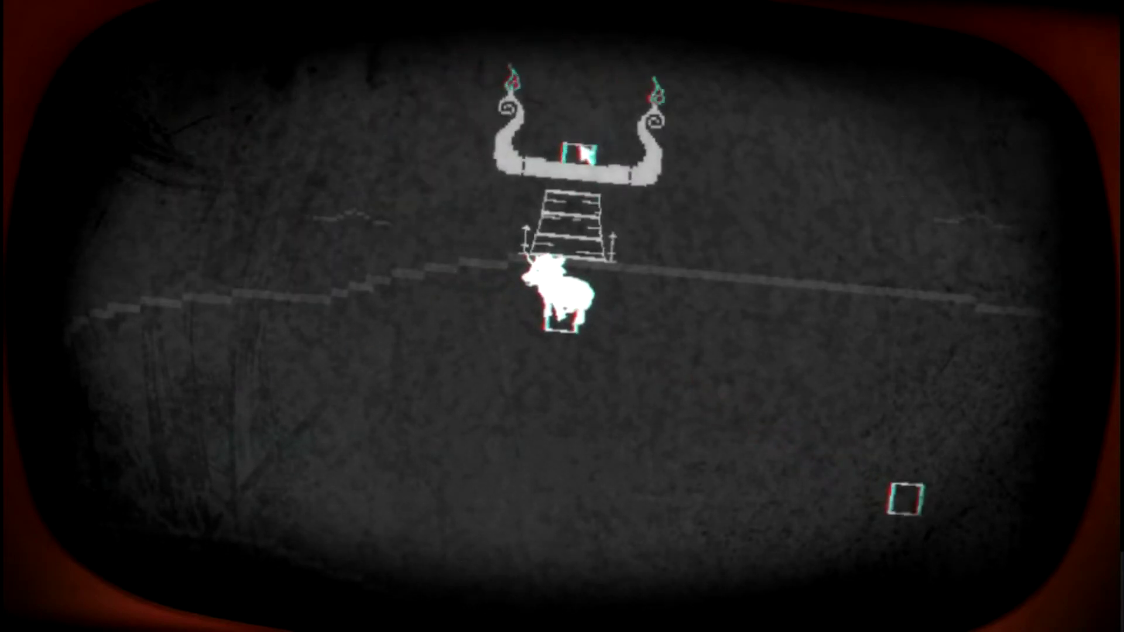
click(897, 525)
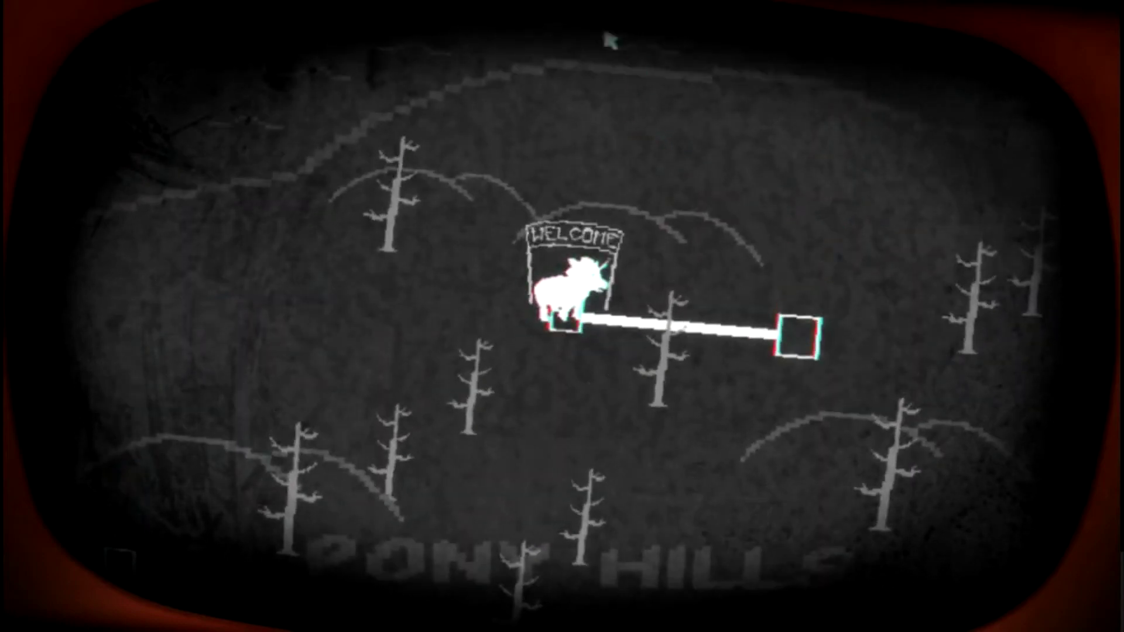
click(799, 336)
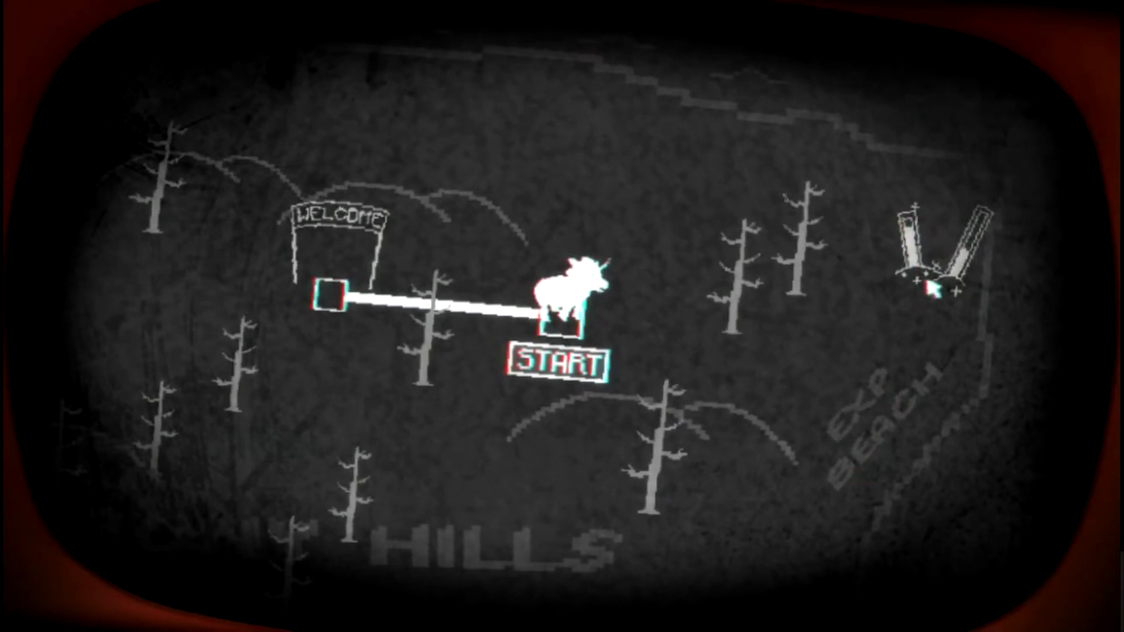
click(579, 360)
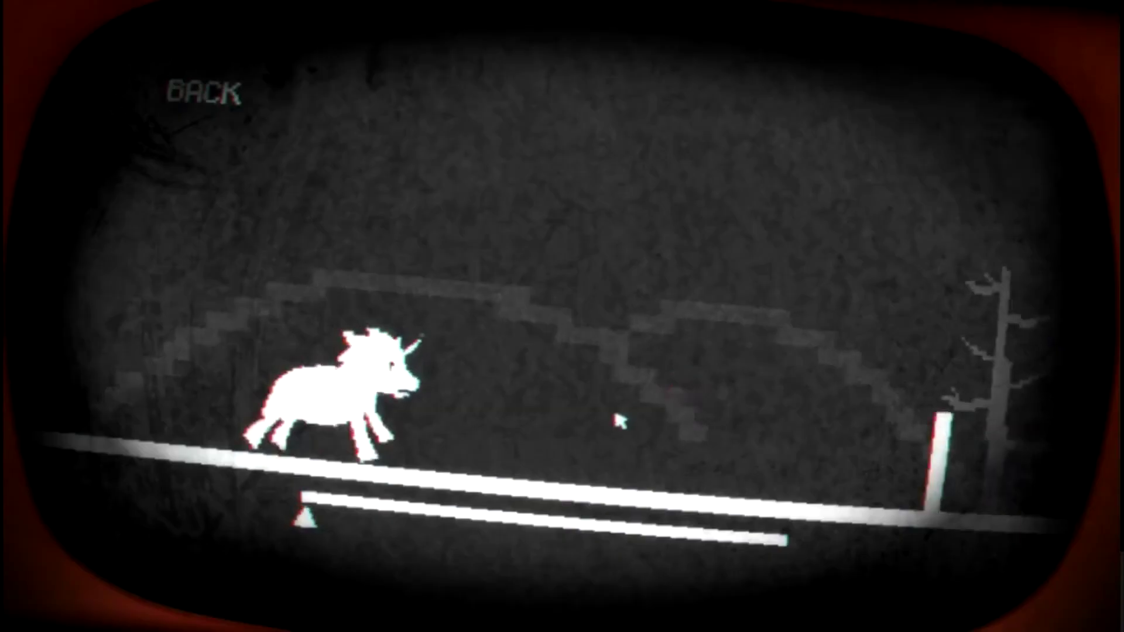
- Jump the pony over two posts until the PREPAR_LASERS code screen appears
click(615, 378)
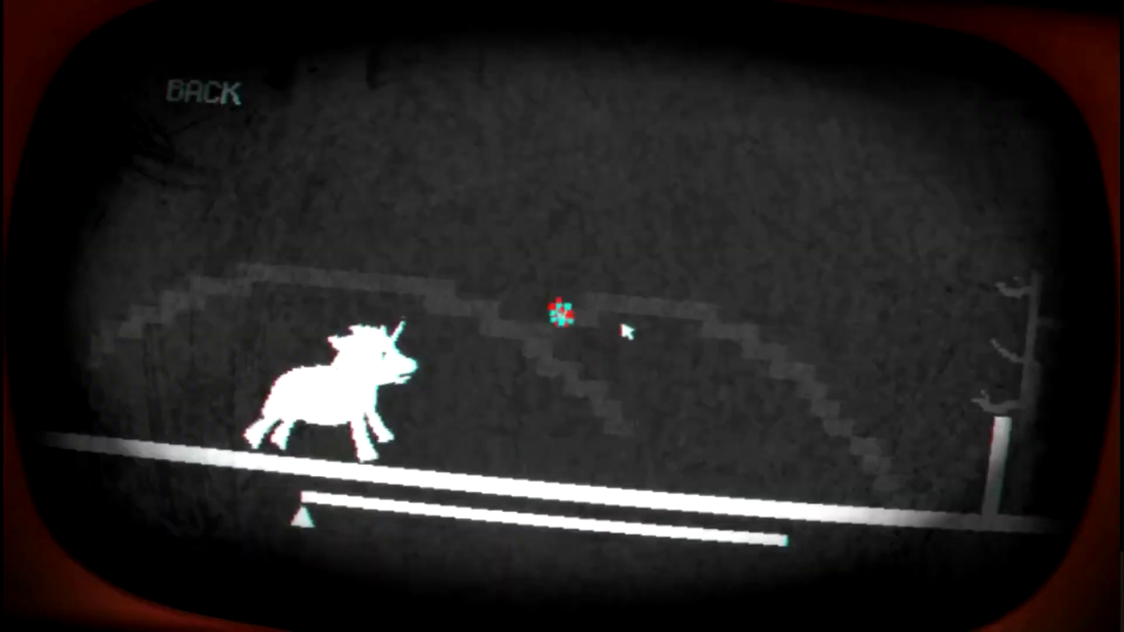
click(631, 328)
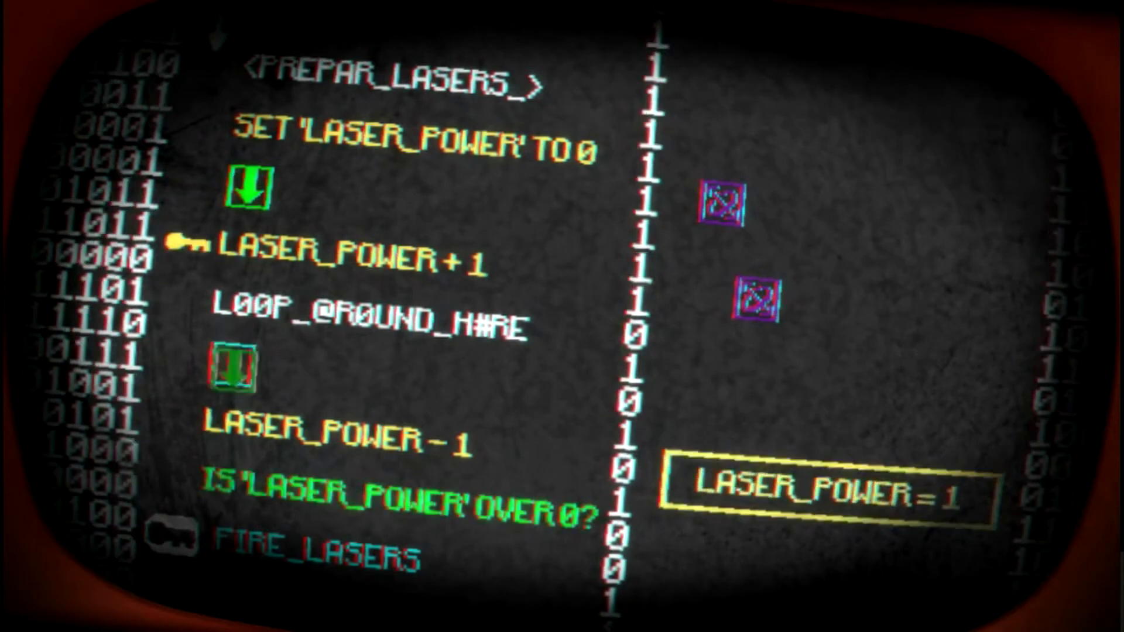
- Rearrange the arrow tiles so the loop keeps adding 1 to LASER_POWER, up to 5
drag(232, 364, 577, 428)
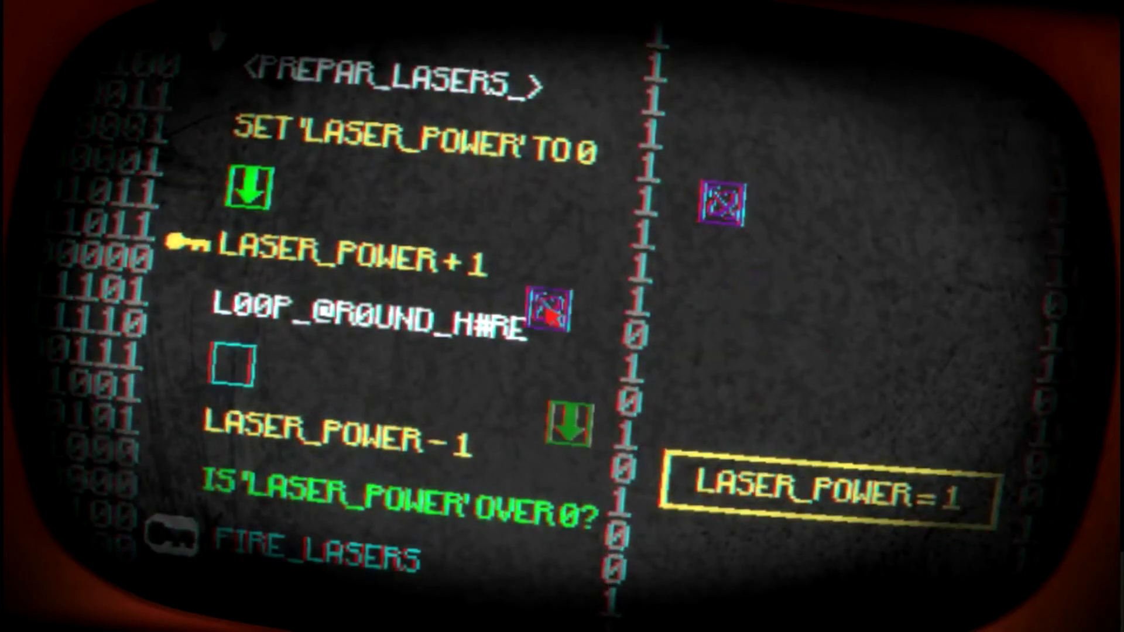
drag(250, 188, 780, 323)
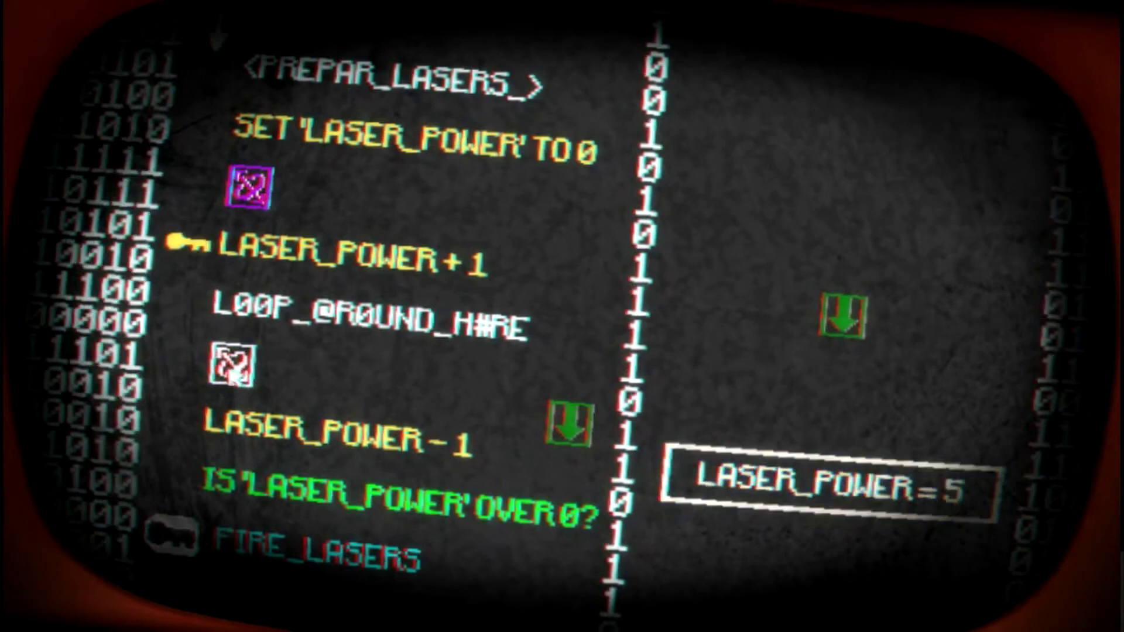
drag(233, 364, 570, 327)
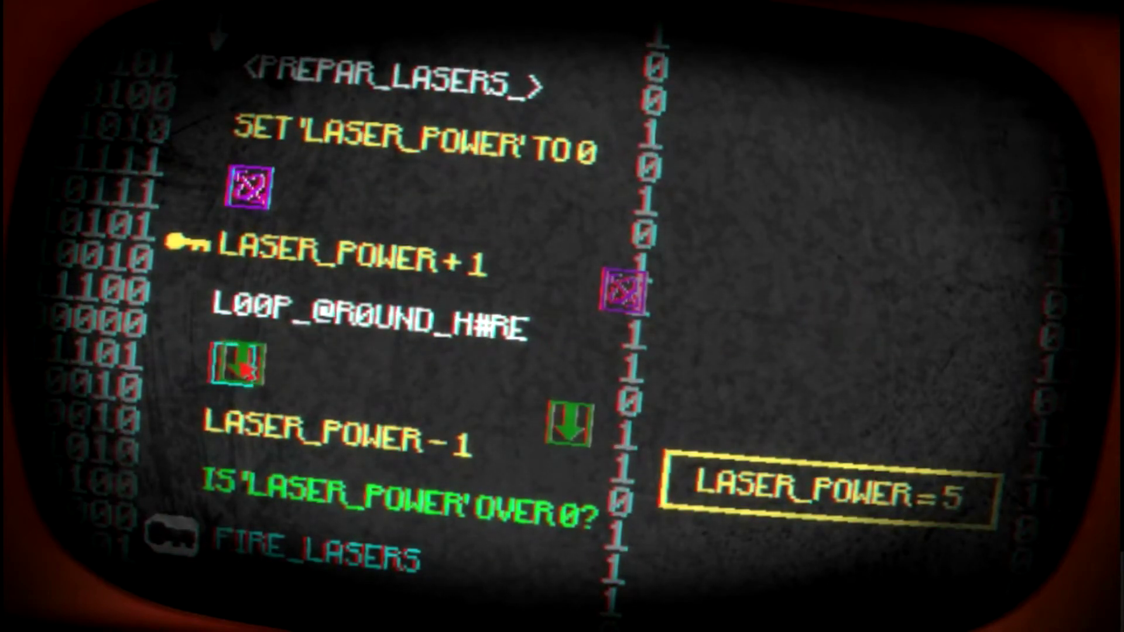
drag(237, 369, 235, 366)
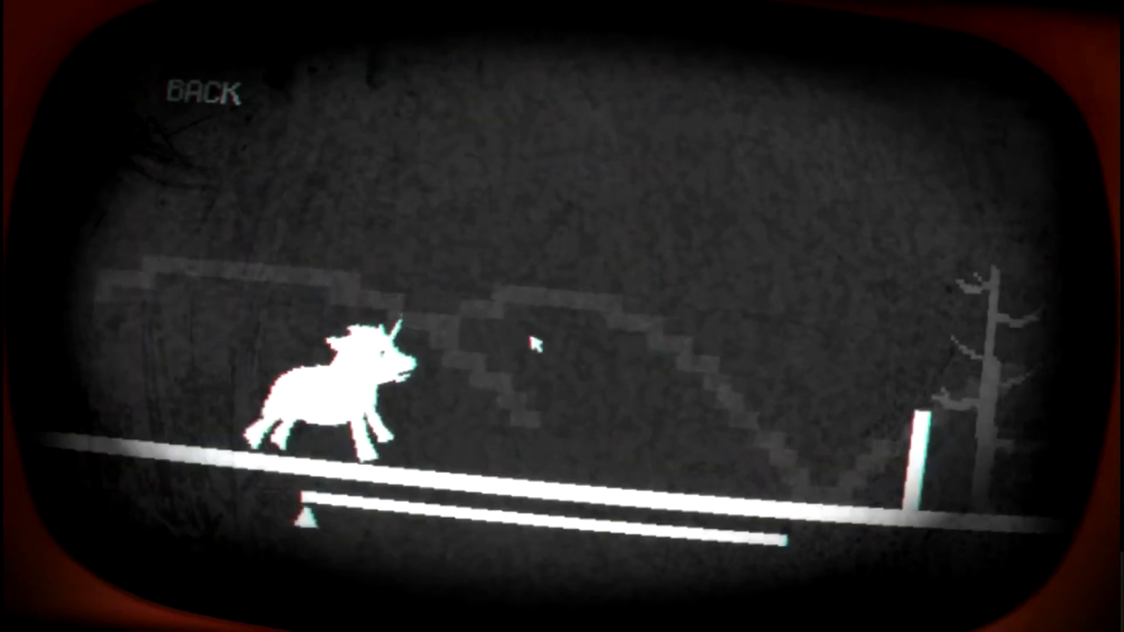
- Jump the posts and laser the demon faces circling the pony
click(589, 344)
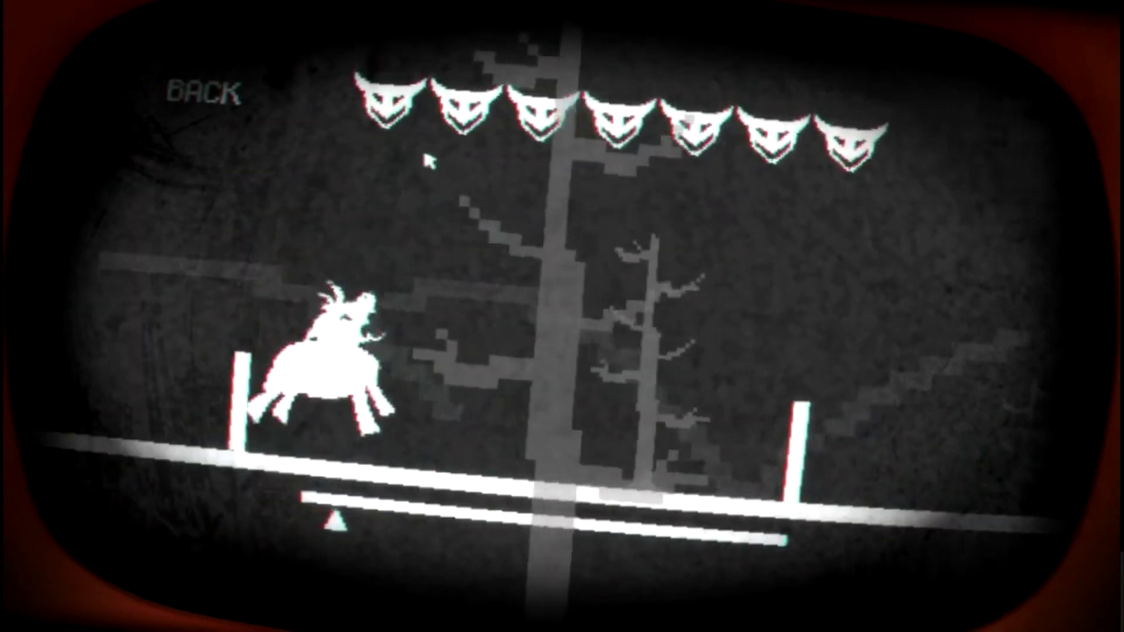
click(562, 351)
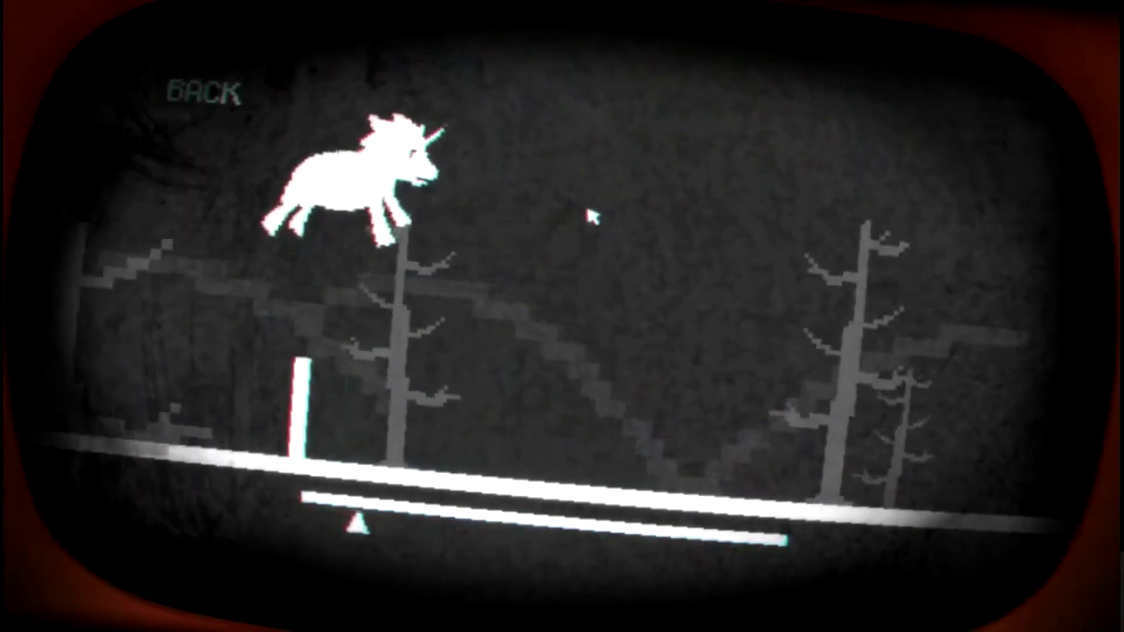
click(728, 238)
click(607, 430)
click(607, 439)
click(649, 387)
click(678, 349)
click(571, 114)
click(230, 91)
click(965, 333)
click(203, 131)
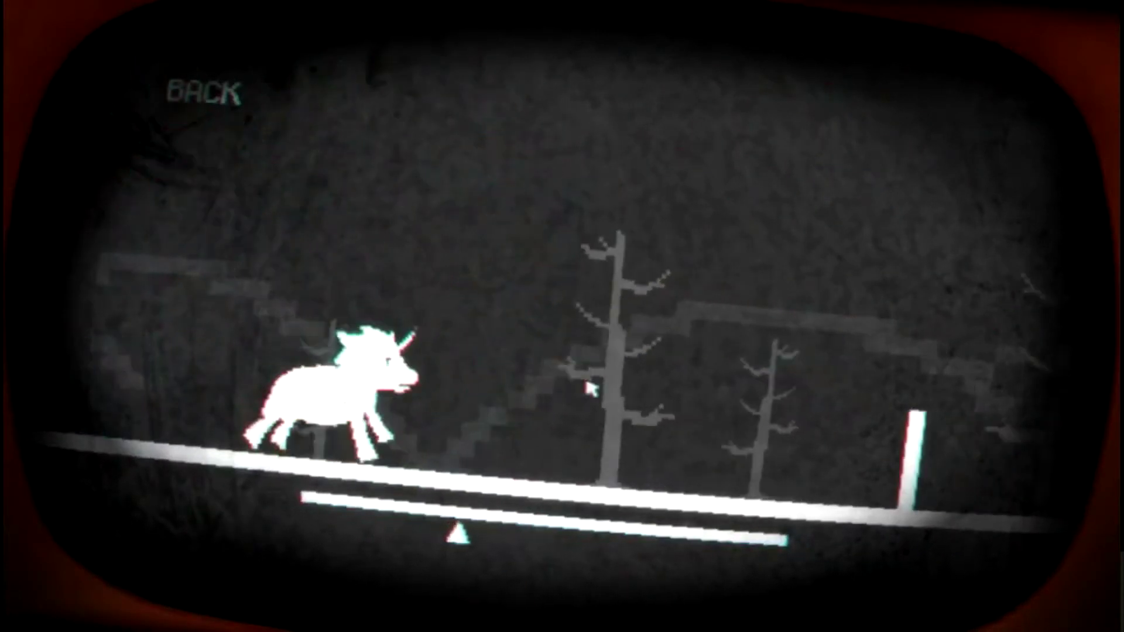
- Blast the swarming faces and the horned boss until the finish flag shows
click(672, 433)
click(728, 255)
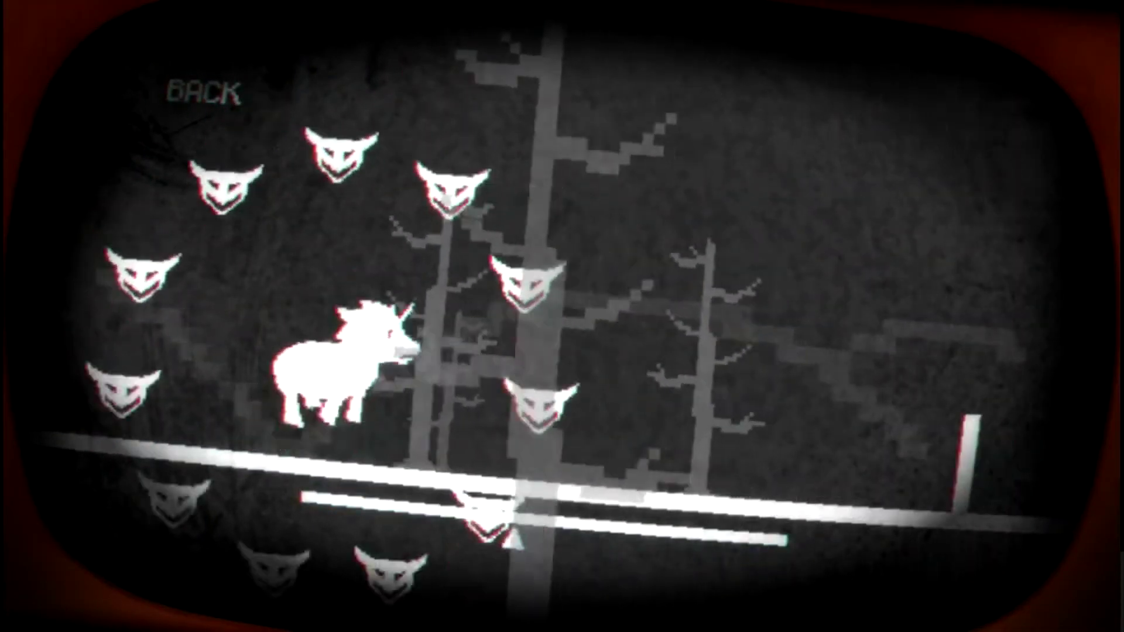
click(741, 333)
click(132, 97)
click(351, 299)
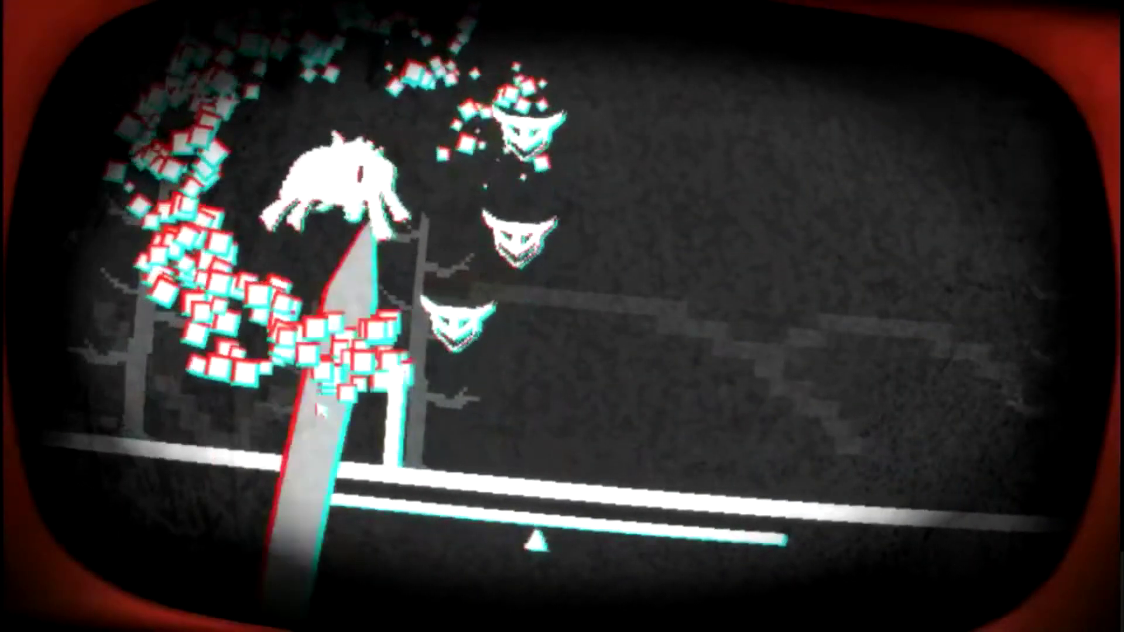
click(345, 106)
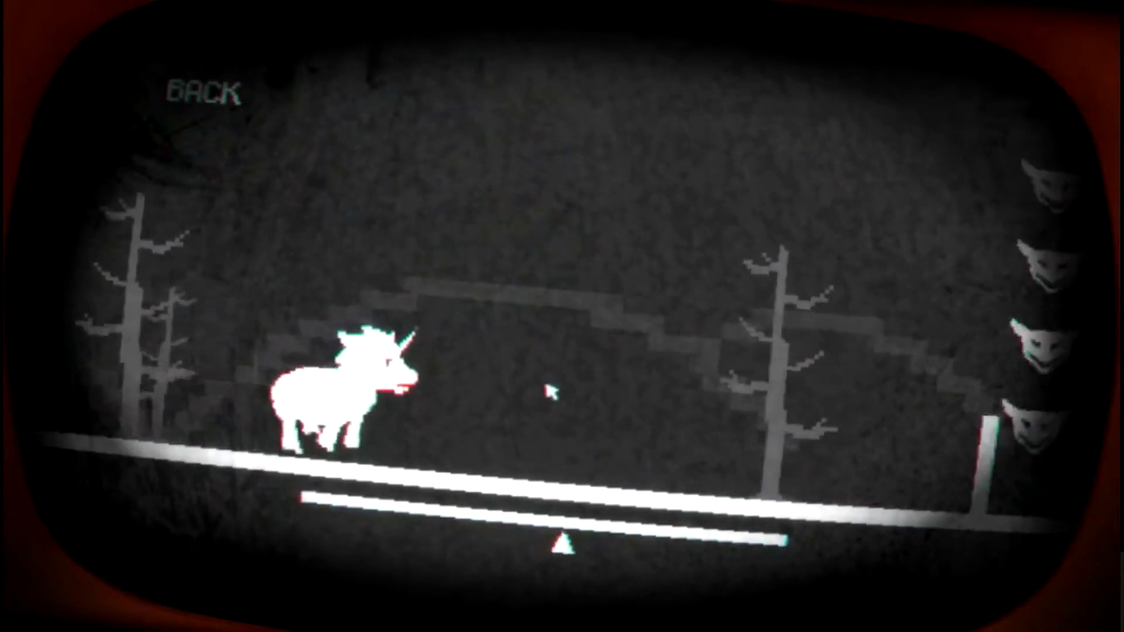
click(715, 118)
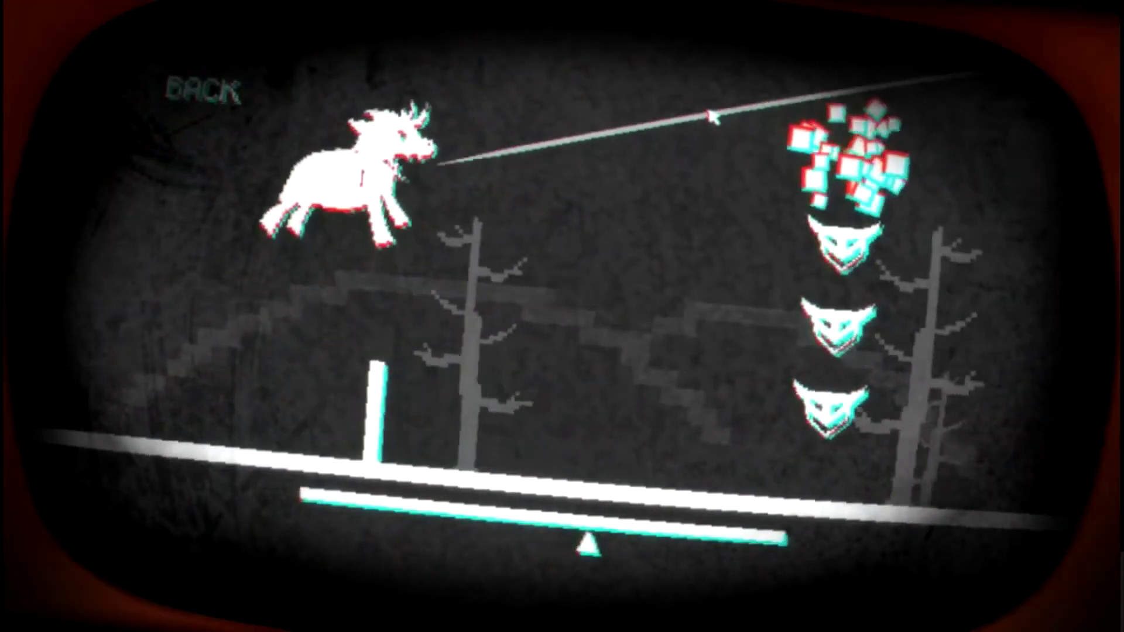
click(842, 290)
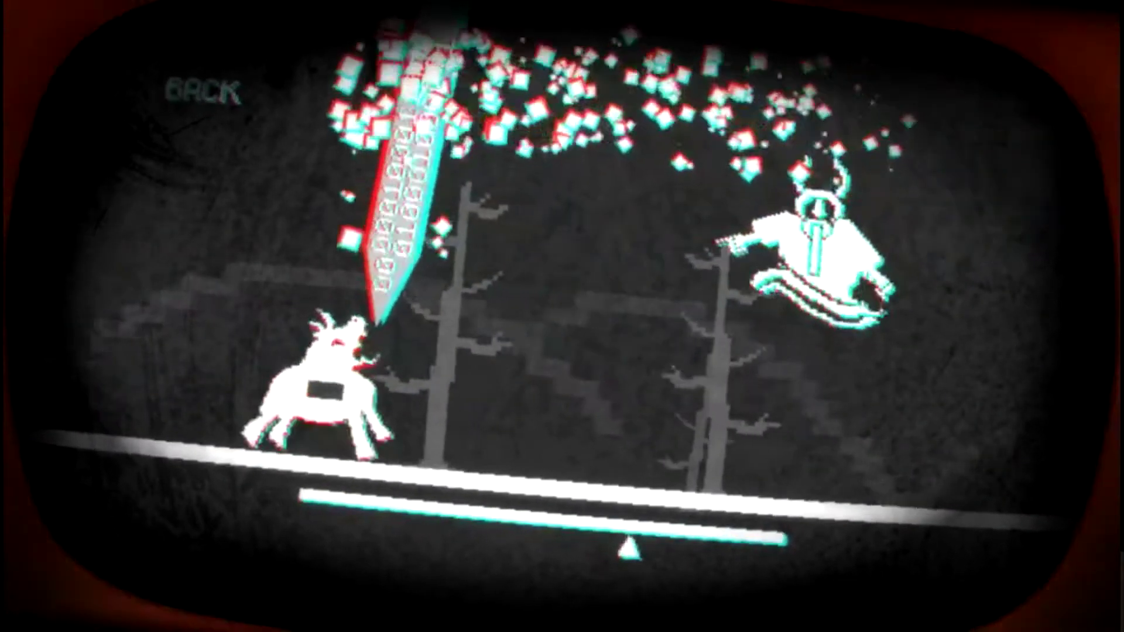
click(561, 316)
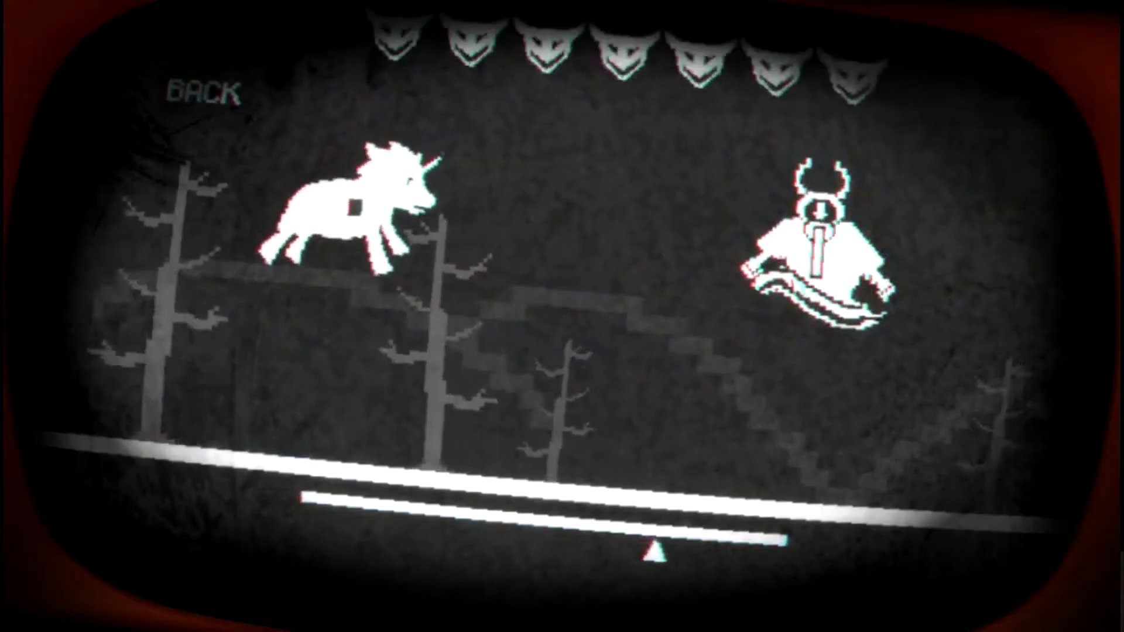
click(816, 237)
click(562, 105)
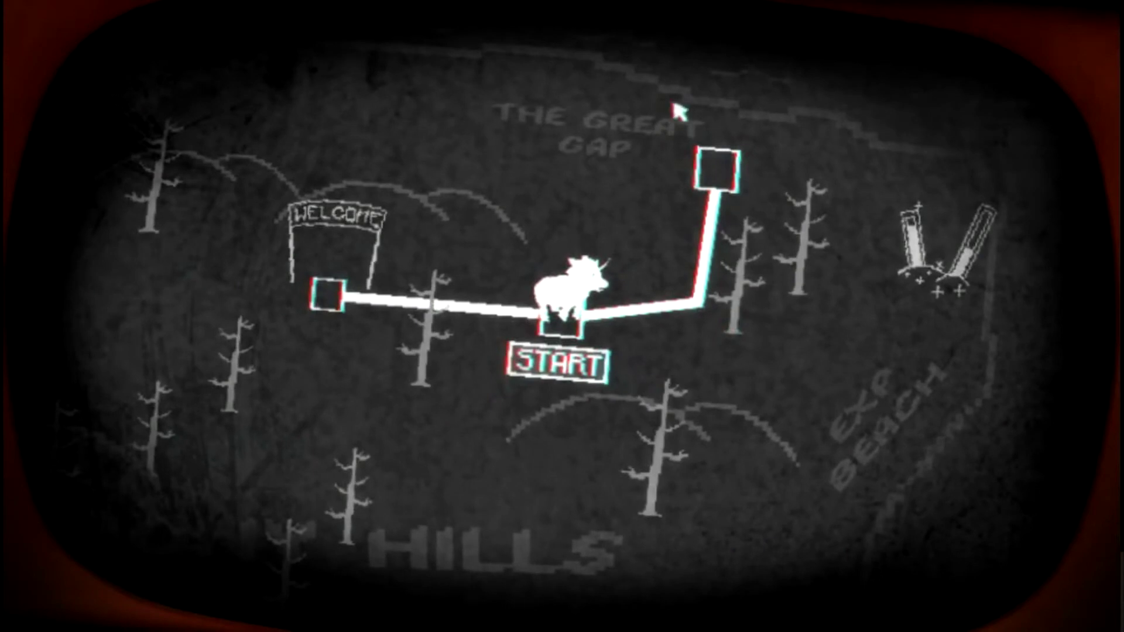
- Walk the pony past the WELCOME gate to the horned shrine
click(327, 294)
click(391, 369)
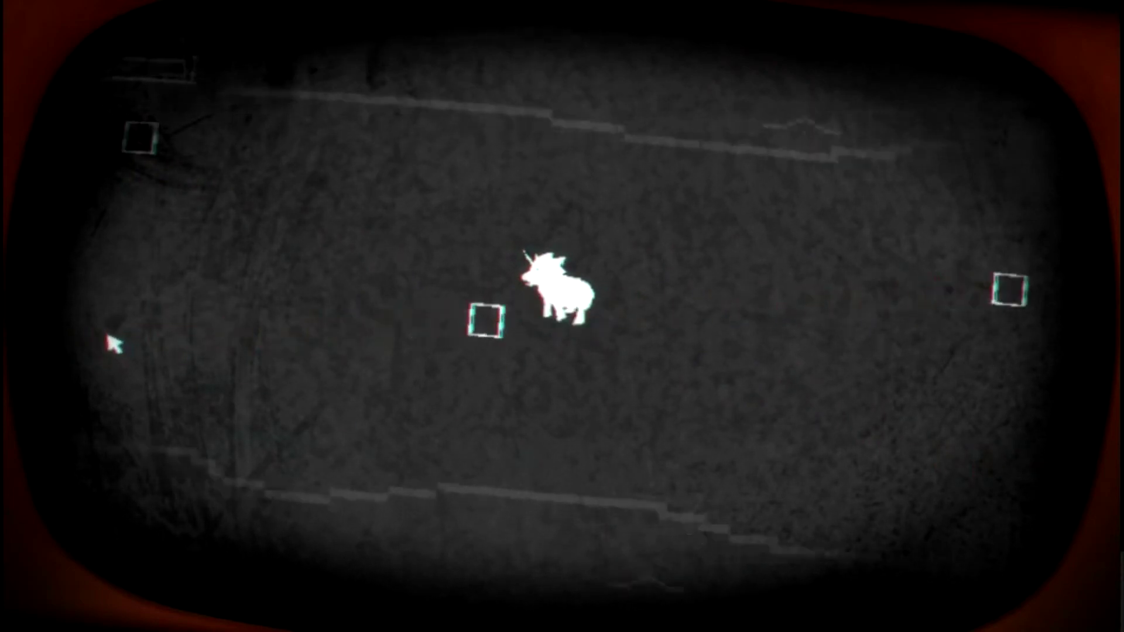
click(217, 129)
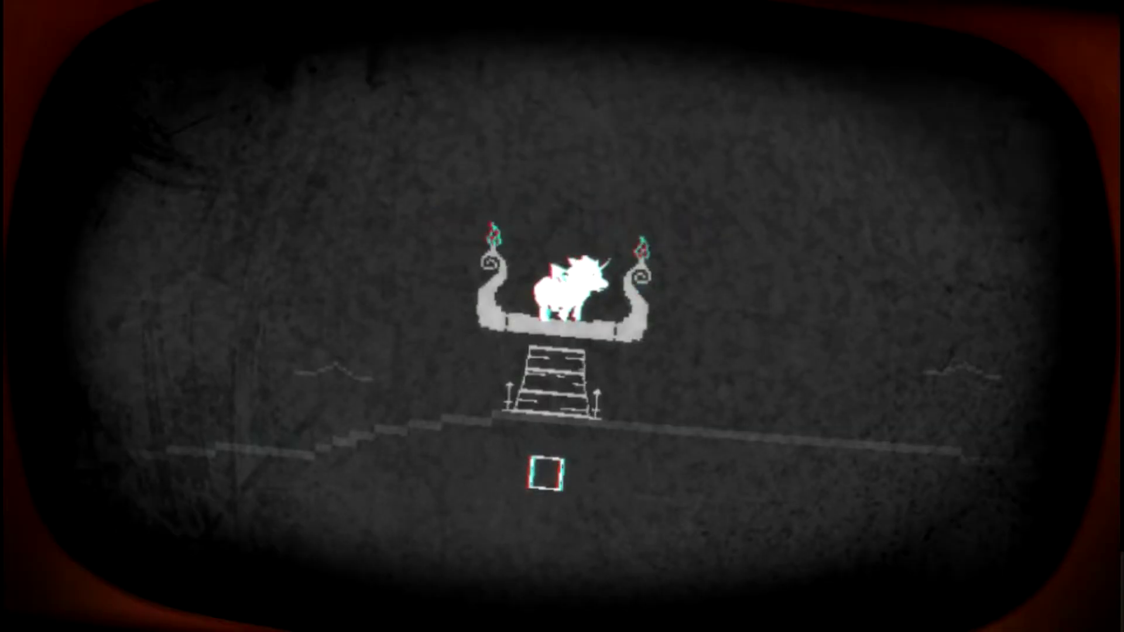
- Walk back from the shrine across Pony Hills to the WELCOME sign
click(545, 492)
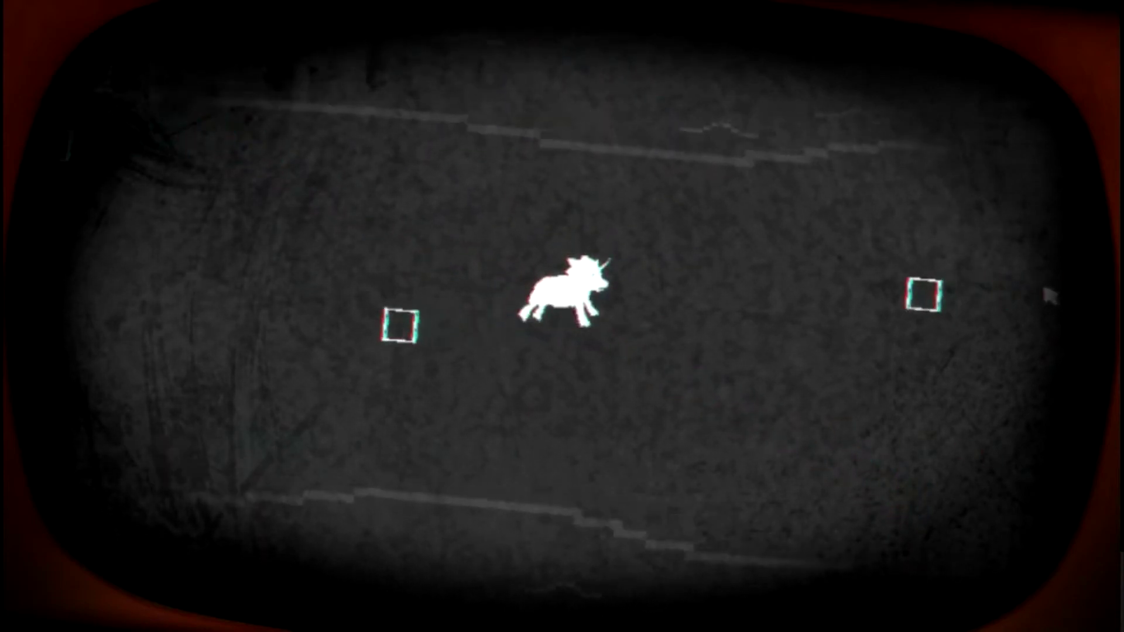
click(978, 462)
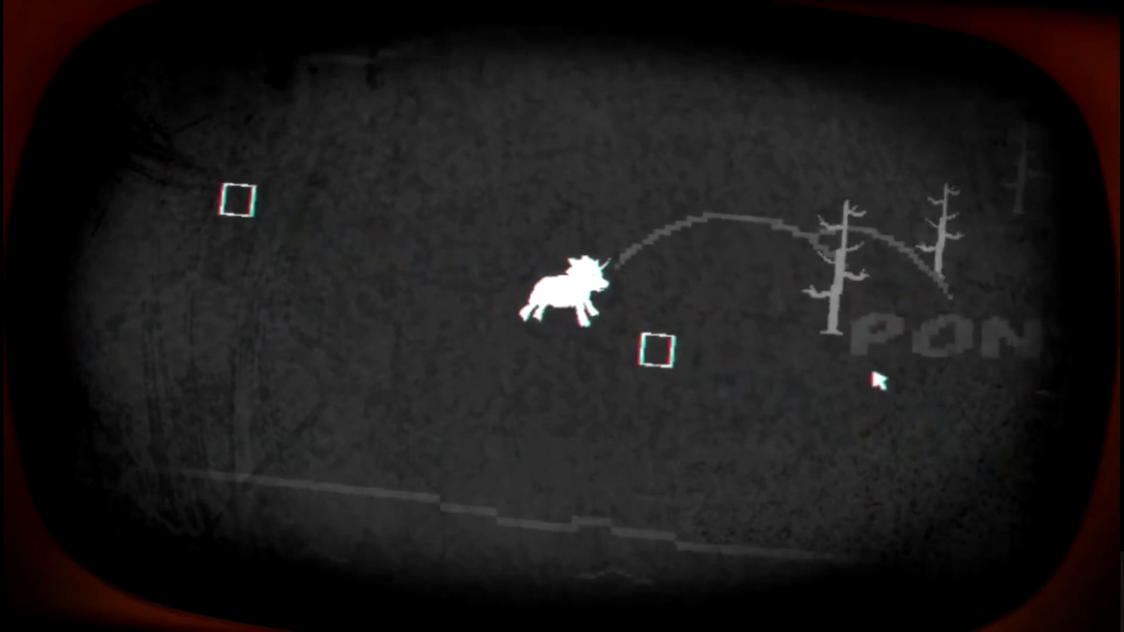
click(991, 207)
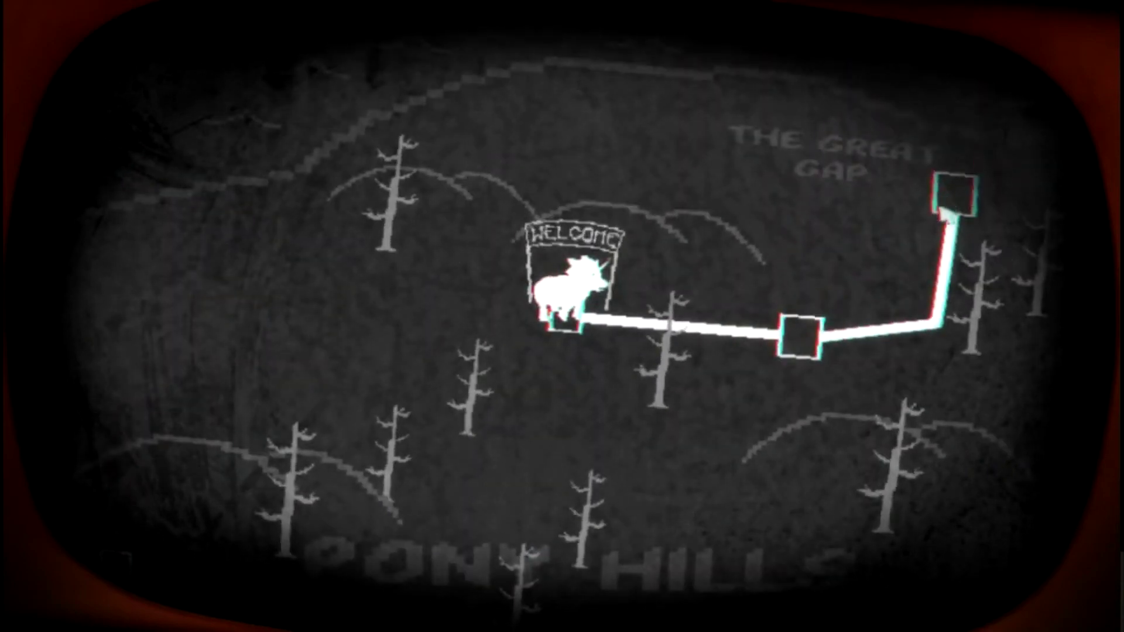
- Enter the START level from the middle node and jump hurdles until the scripted death
click(799, 336)
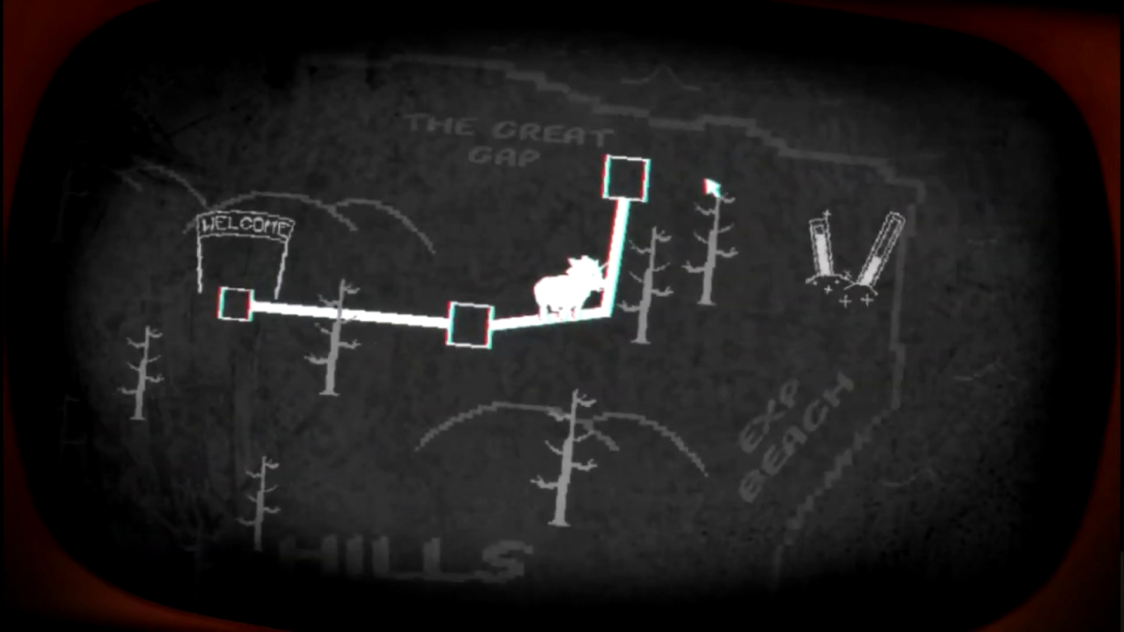
click(564, 347)
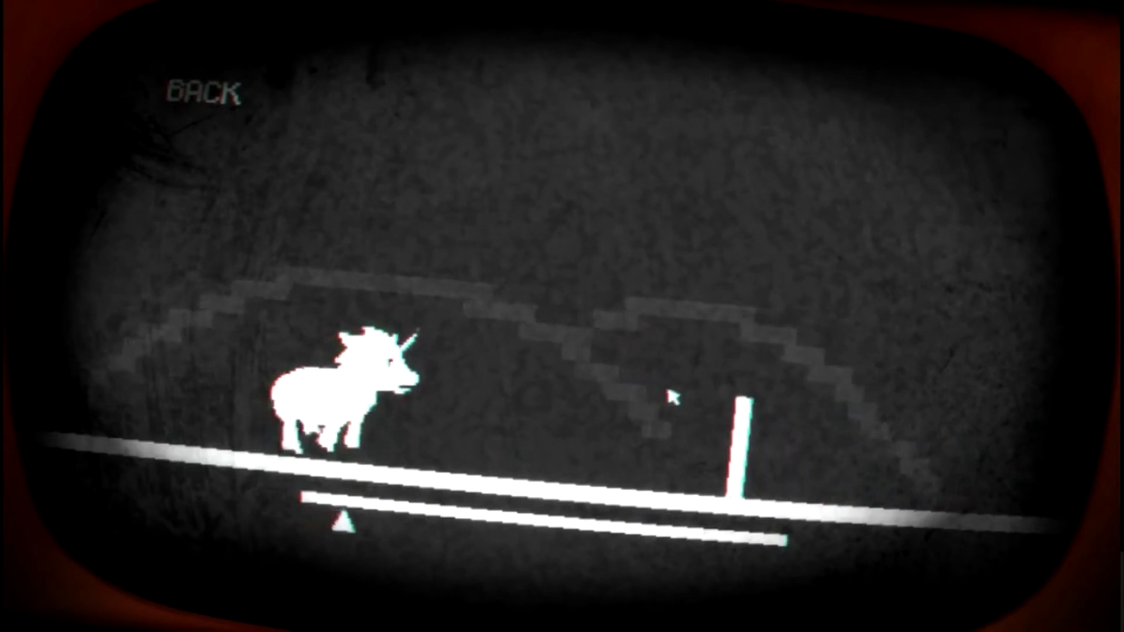
click(668, 398)
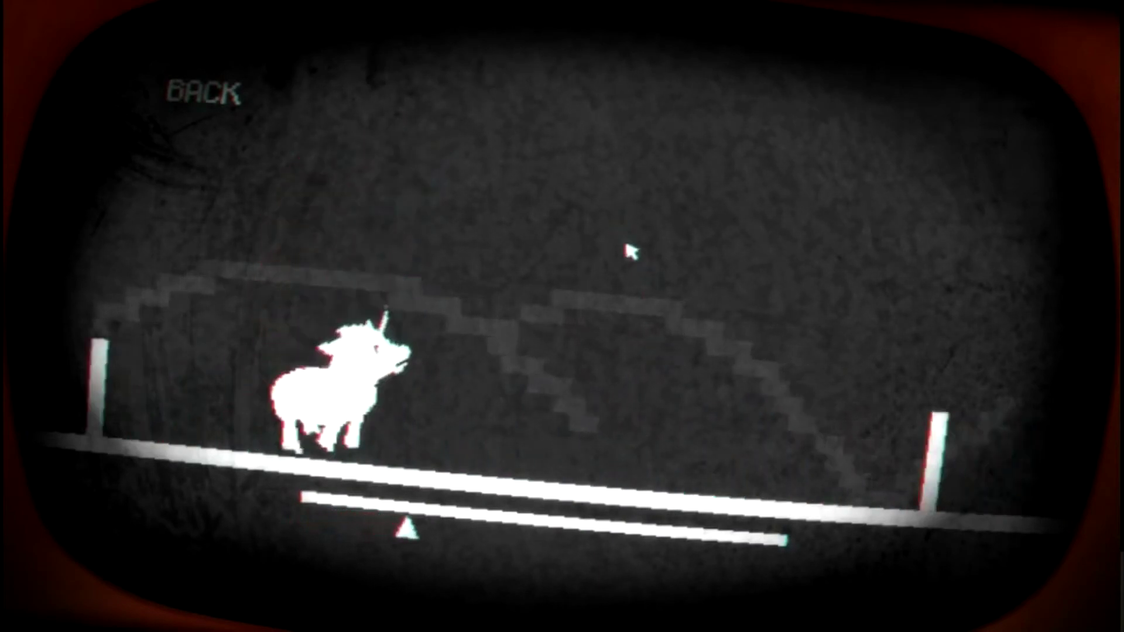
click(694, 361)
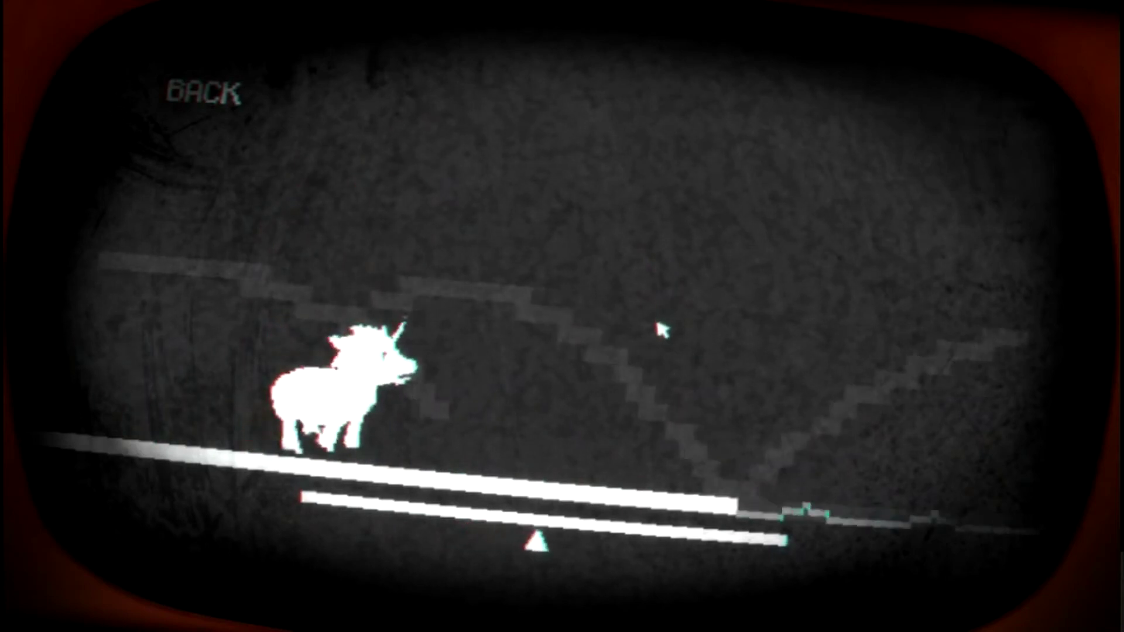
click(669, 333)
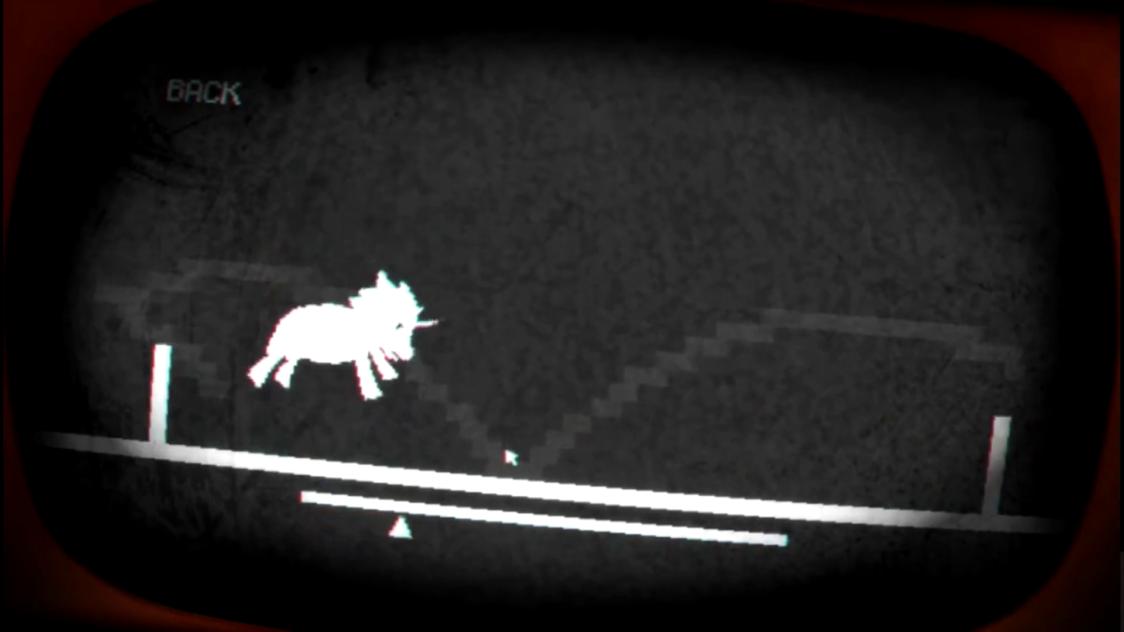
click(578, 381)
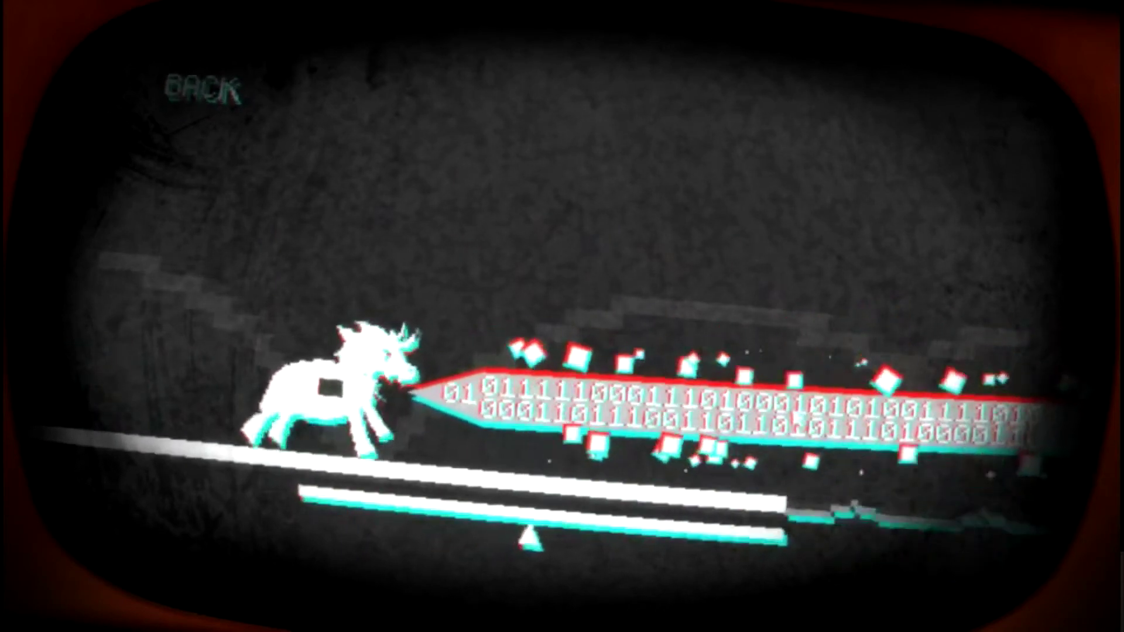
click(777, 468)
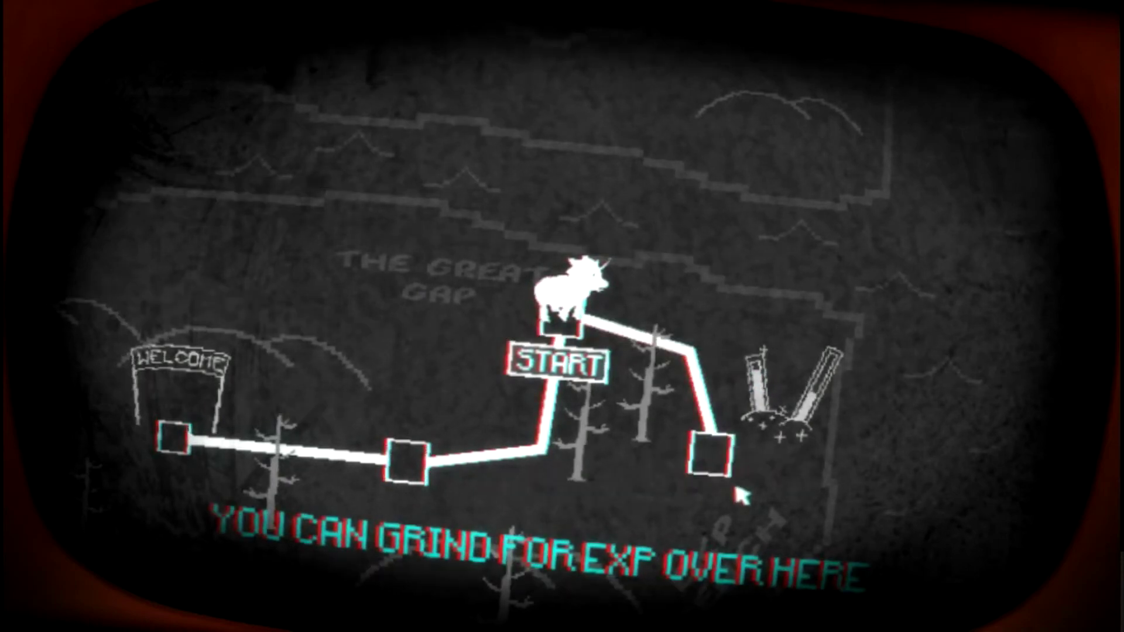
- Move to the next level node, jump the hurdles, and beam down the horned demon
click(706, 456)
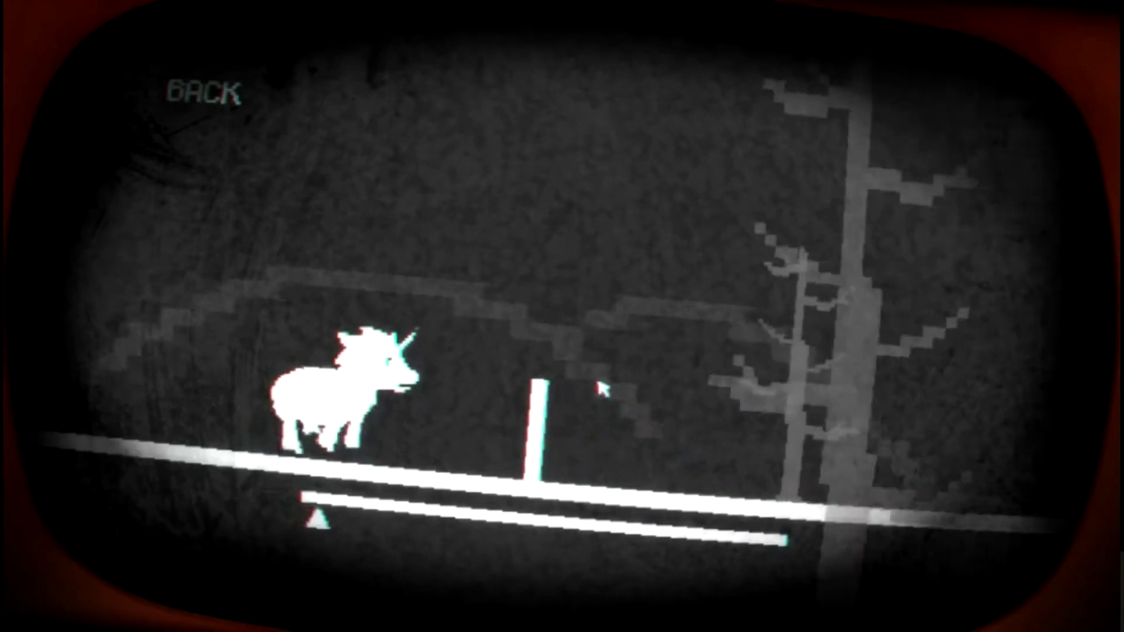
click(604, 386)
click(590, 354)
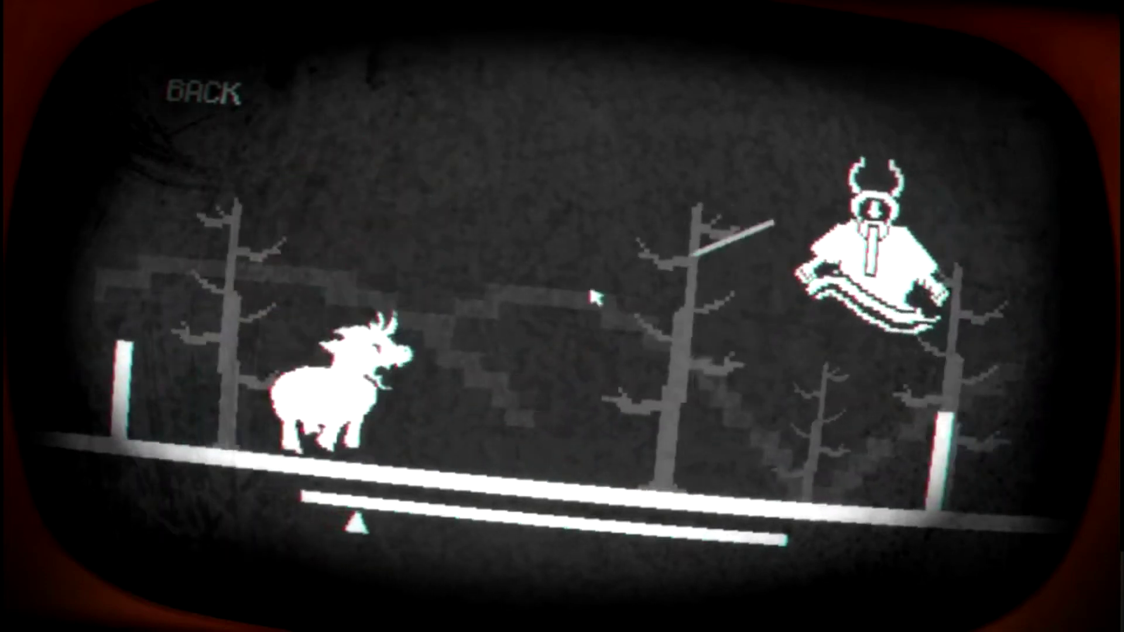
click(667, 289)
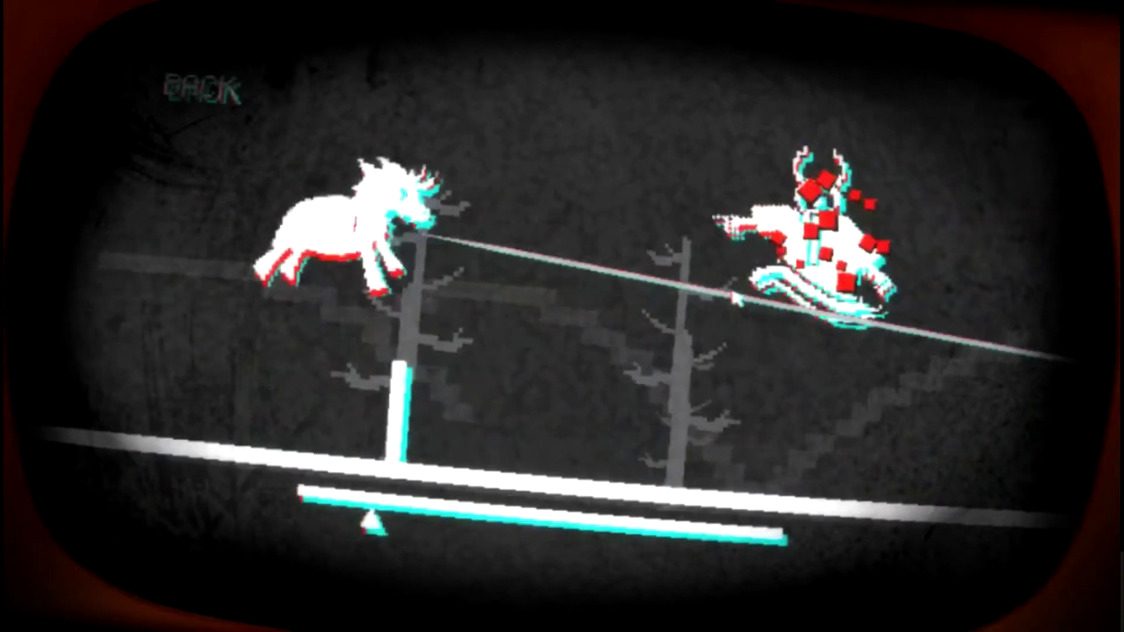
click(736, 300)
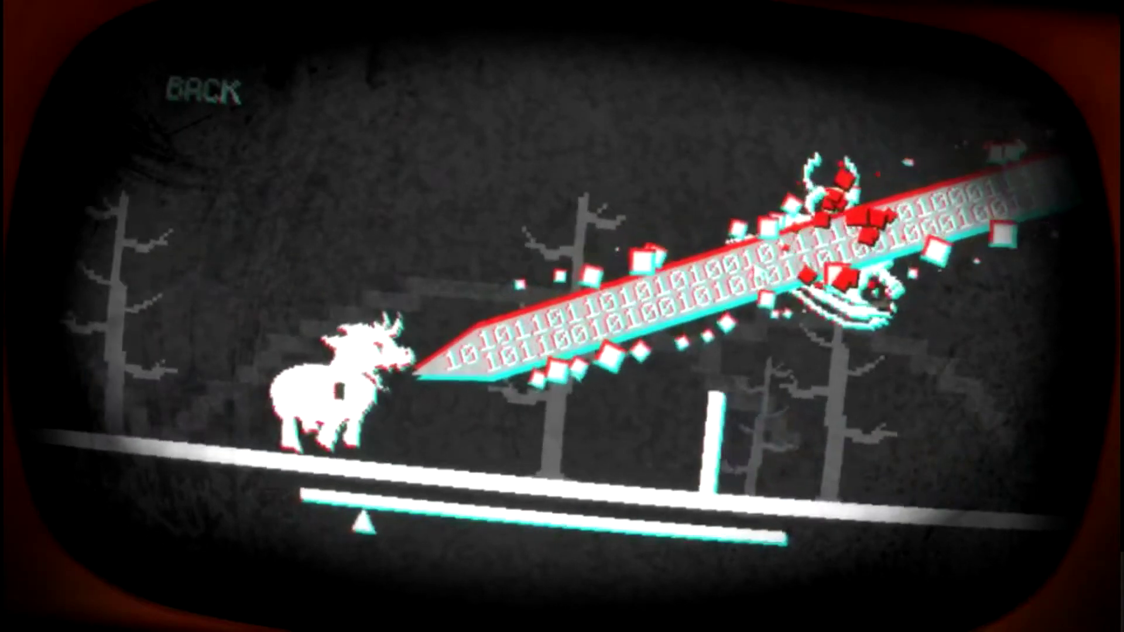
click(659, 227)
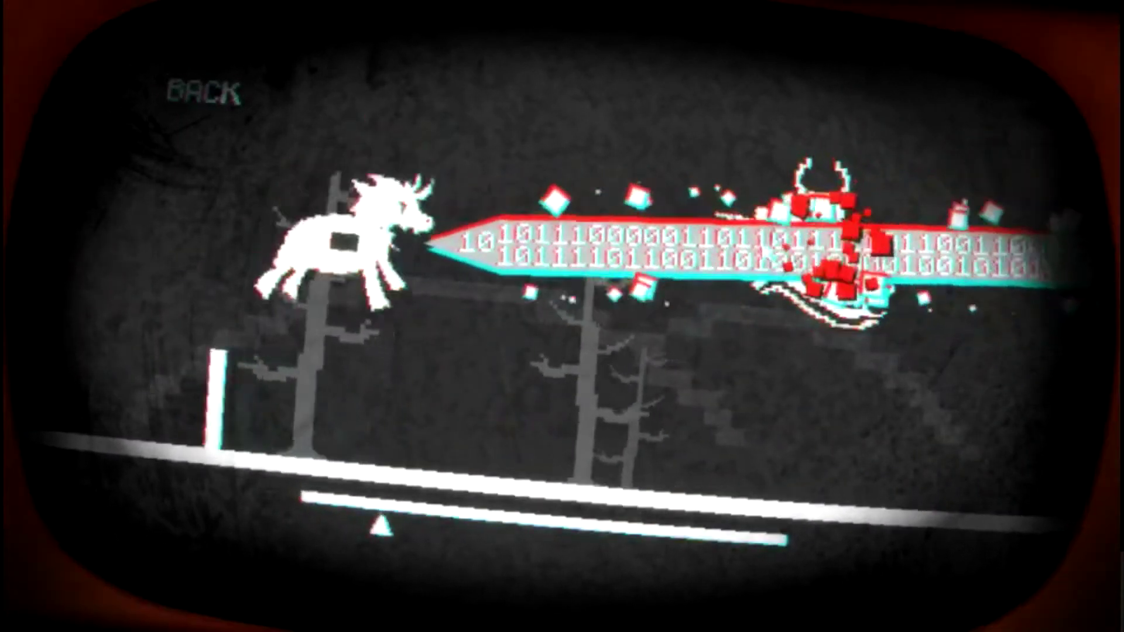
mouse_move(659, 226)
mouse_down()
mouse_move(562, 256)
mouse_move(615, 246)
mouse_up()
click(615, 246)
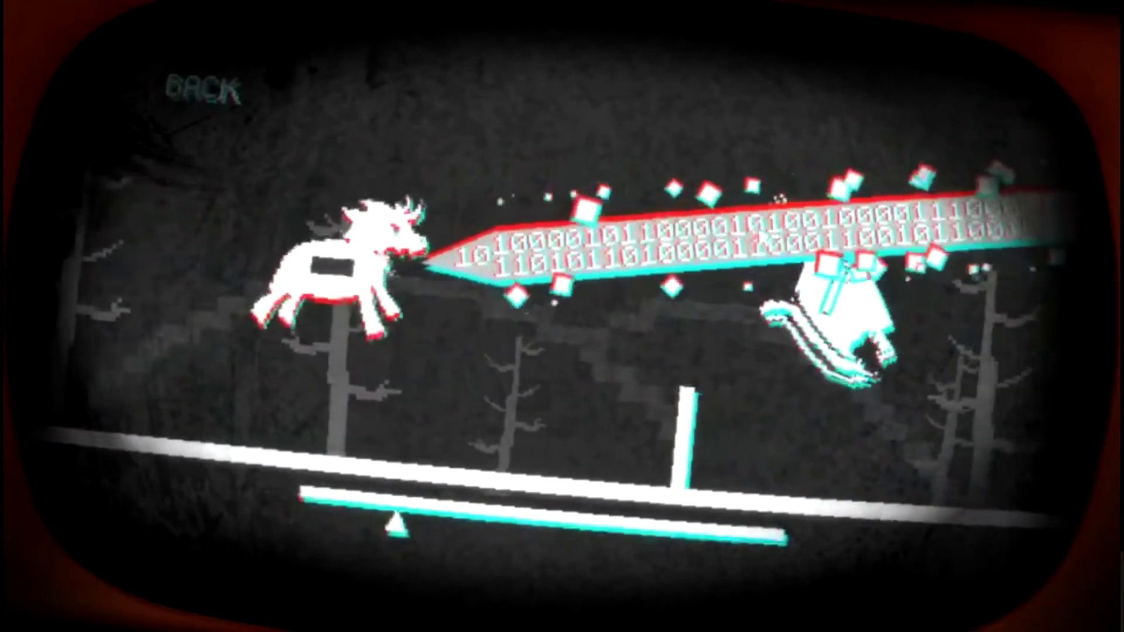
click(763, 245)
- Sweep the laser across the swarming demon faces while jumping posts
drag(877, 264, 965, 202)
click(716, 302)
drag(562, 264, 369, 176)
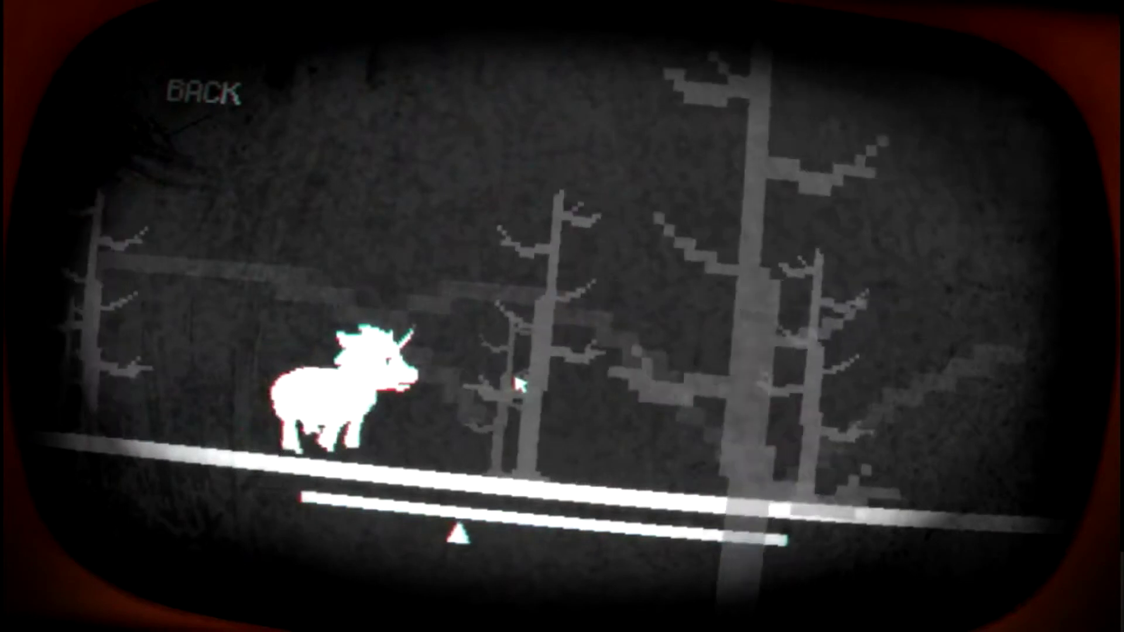
click(518, 396)
click(520, 235)
drag(520, 235, 791, 369)
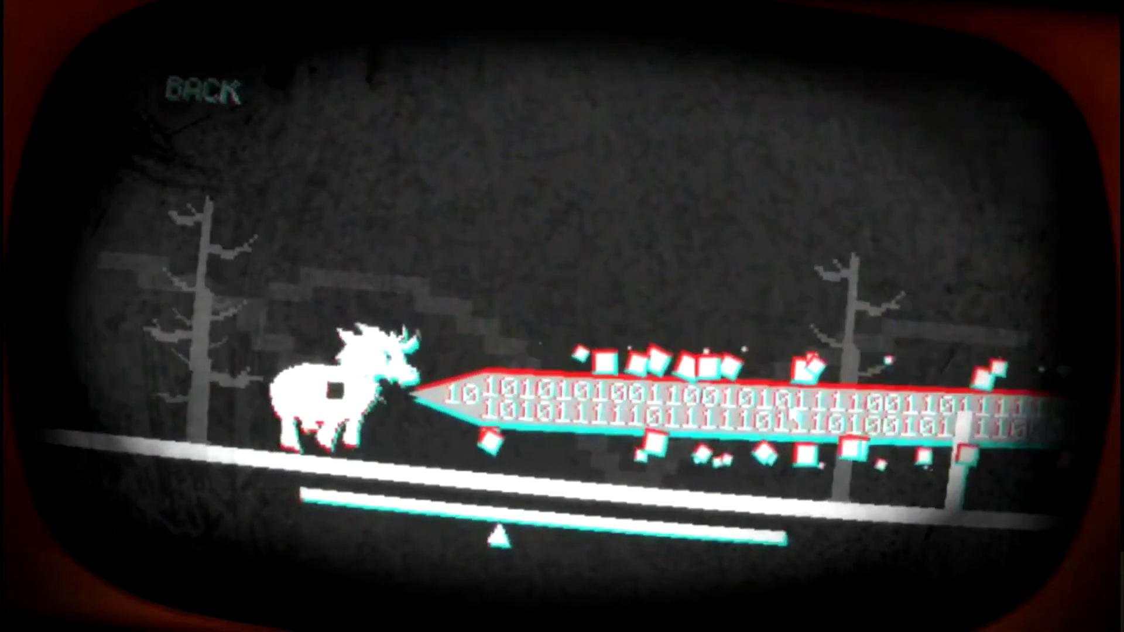
click(791, 403)
click(793, 405)
mouse_move(754, 263)
mouse_down()
mouse_move(746, 289)
mouse_move(790, 220)
mouse_up()
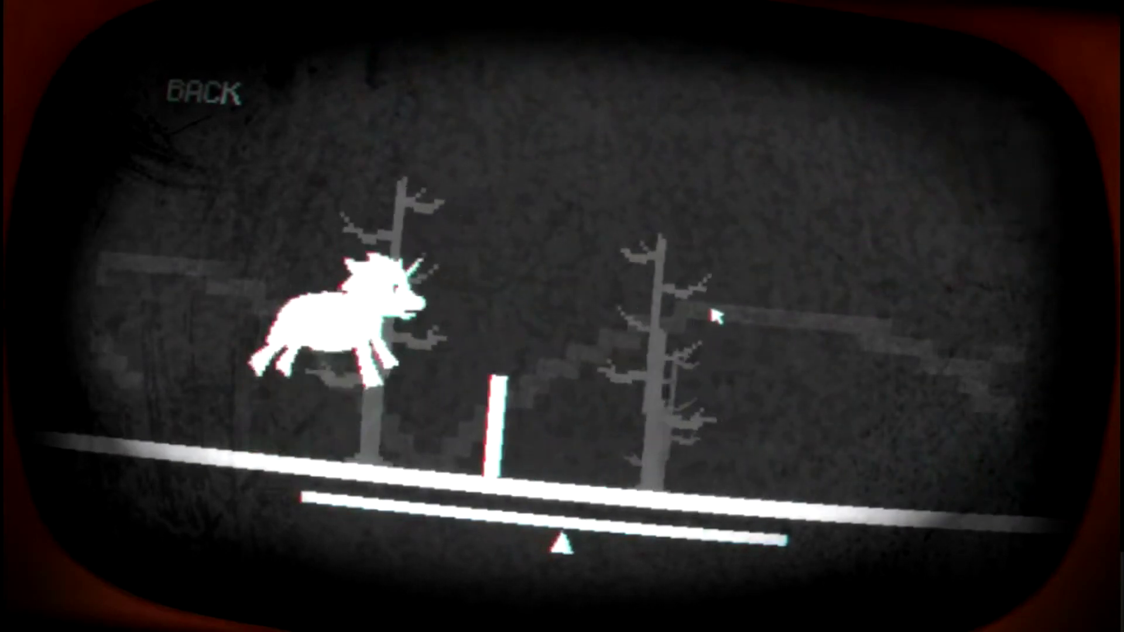
drag(715, 313, 746, 338)
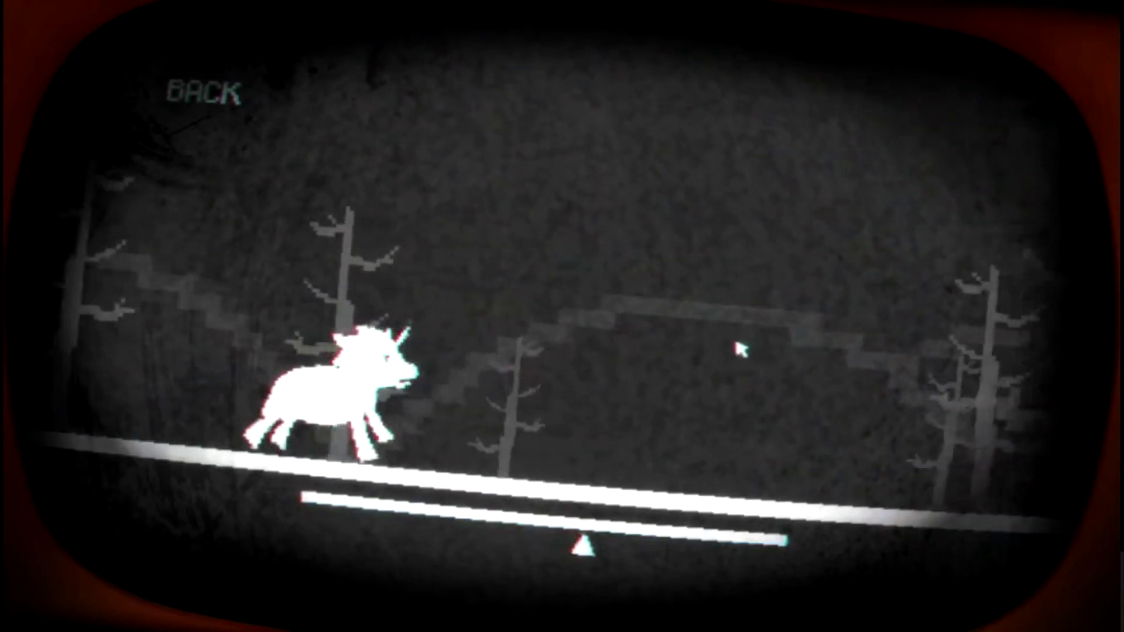
- Clear the final gaps and destroy the remaining demons, including the column of four
mouse_move(740, 350)
mouse_down()
mouse_move(693, 411)
mouse_move(755, 352)
mouse_move(685, 254)
mouse_up()
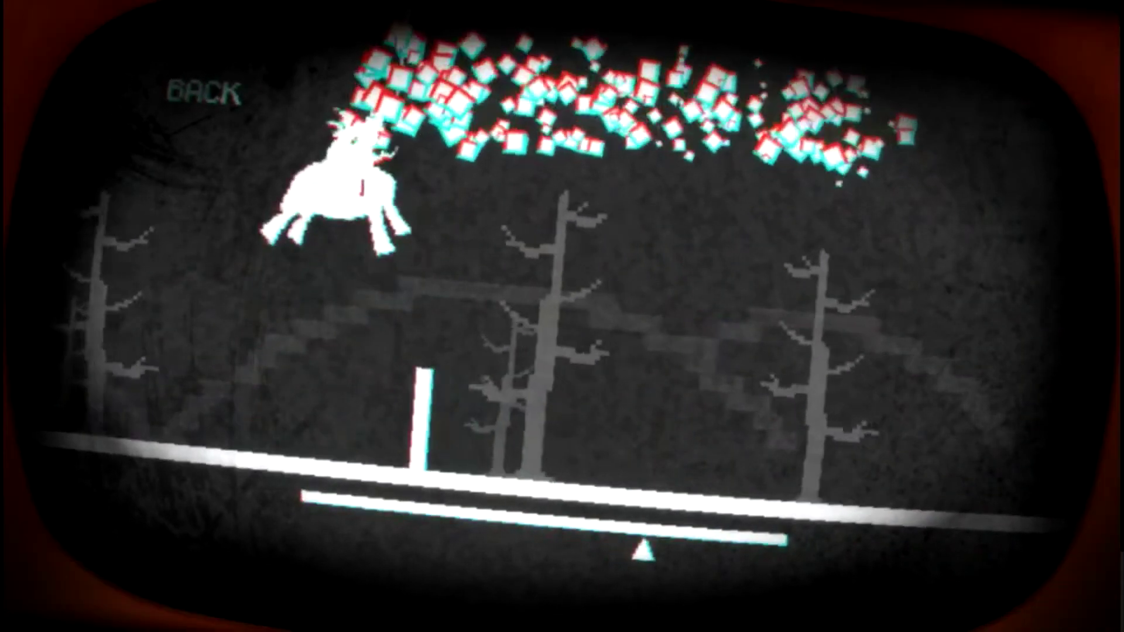
click(649, 158)
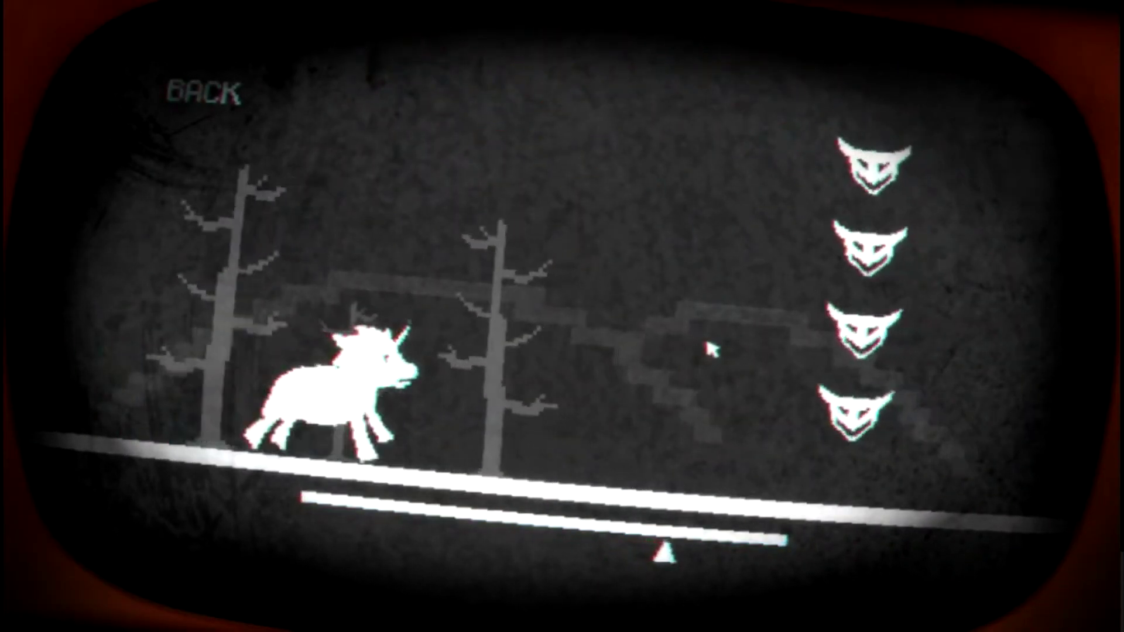
drag(791, 395, 721, 327)
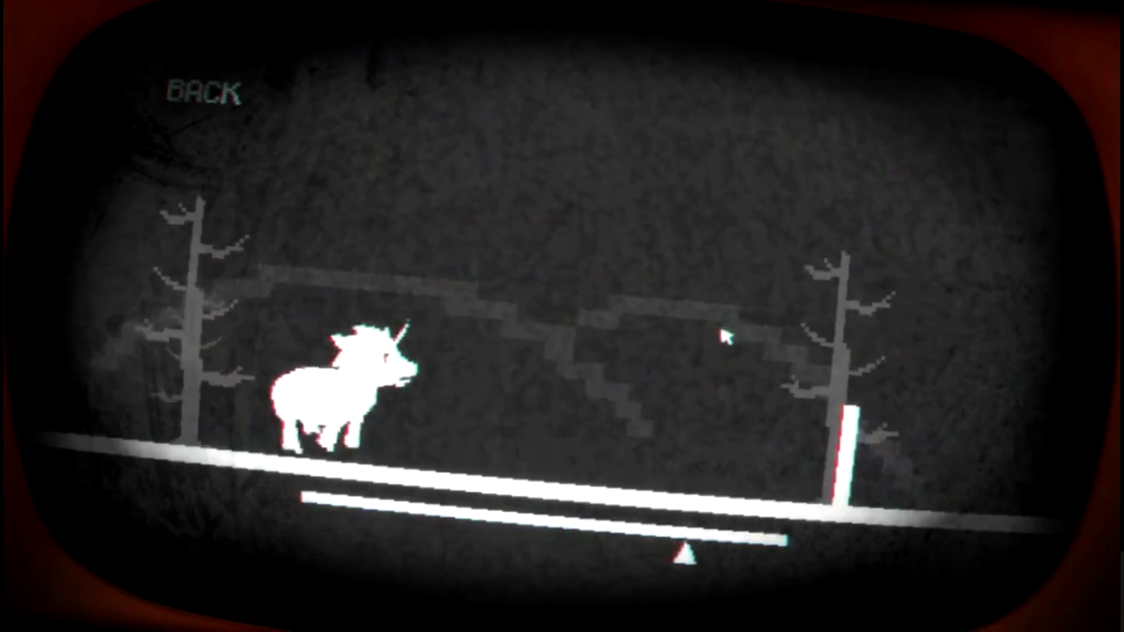
click(726, 336)
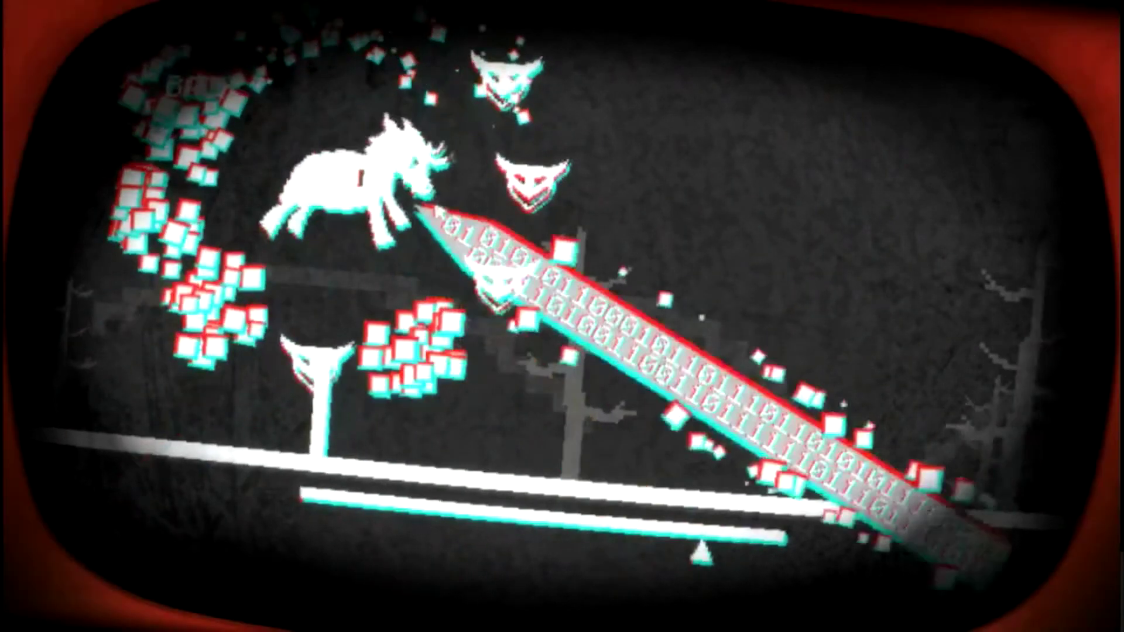
click(492, 87)
click(378, 562)
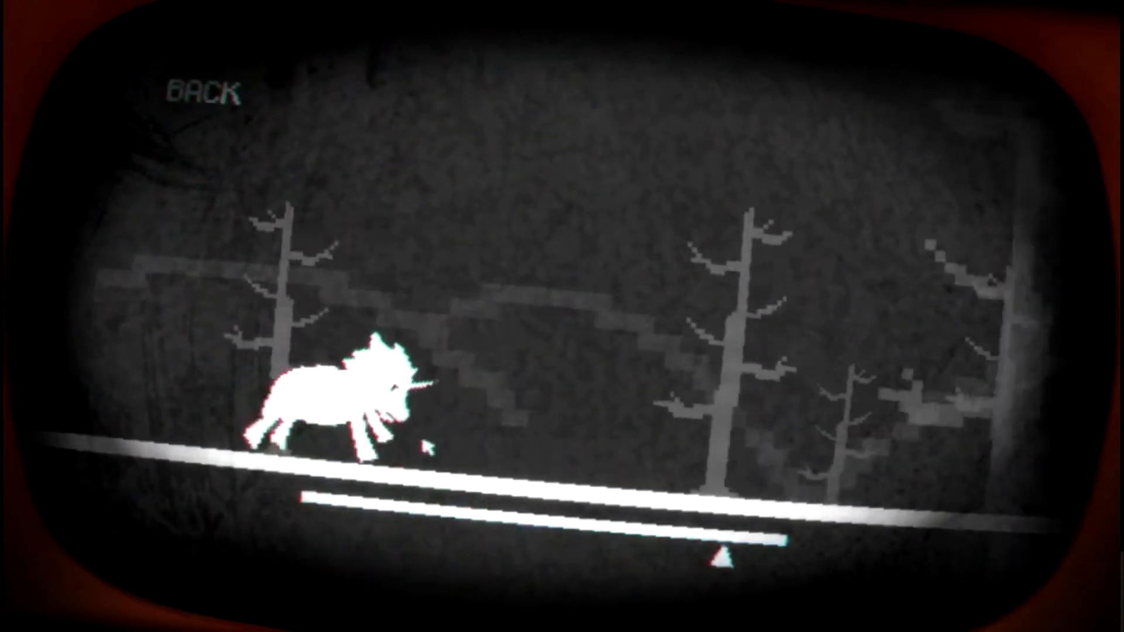
click(408, 351)
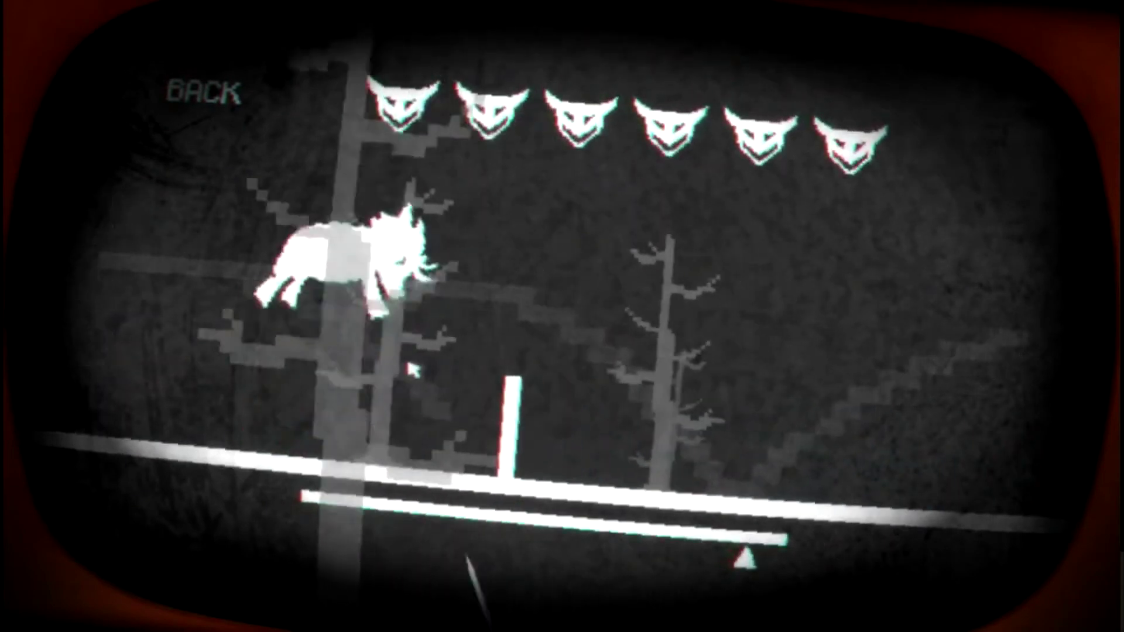
click(742, 255)
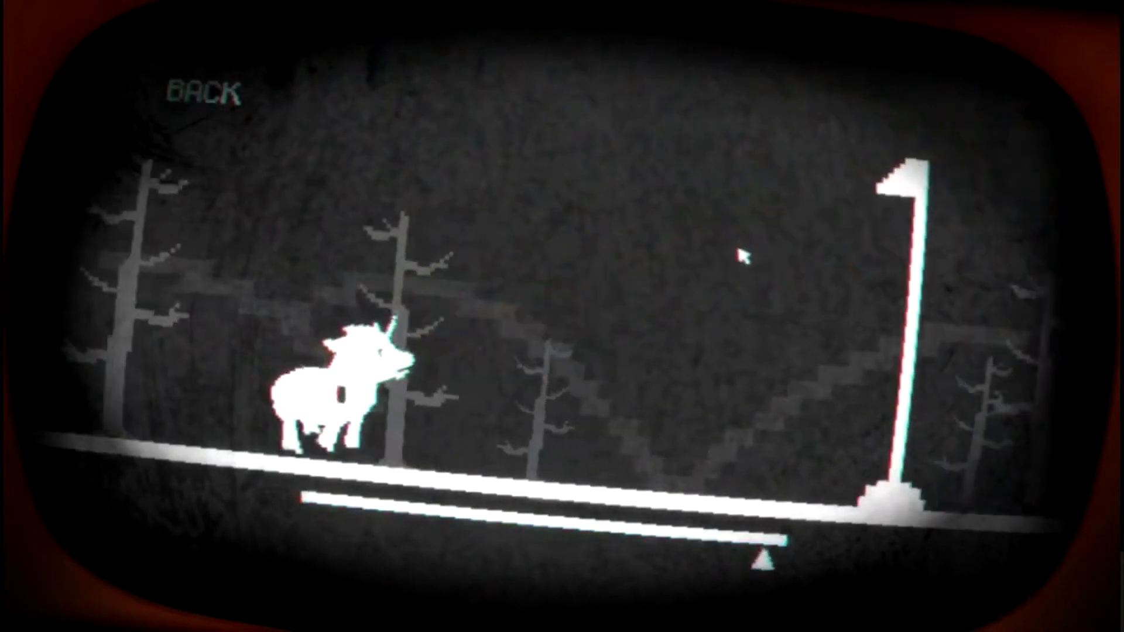
click(729, 258)
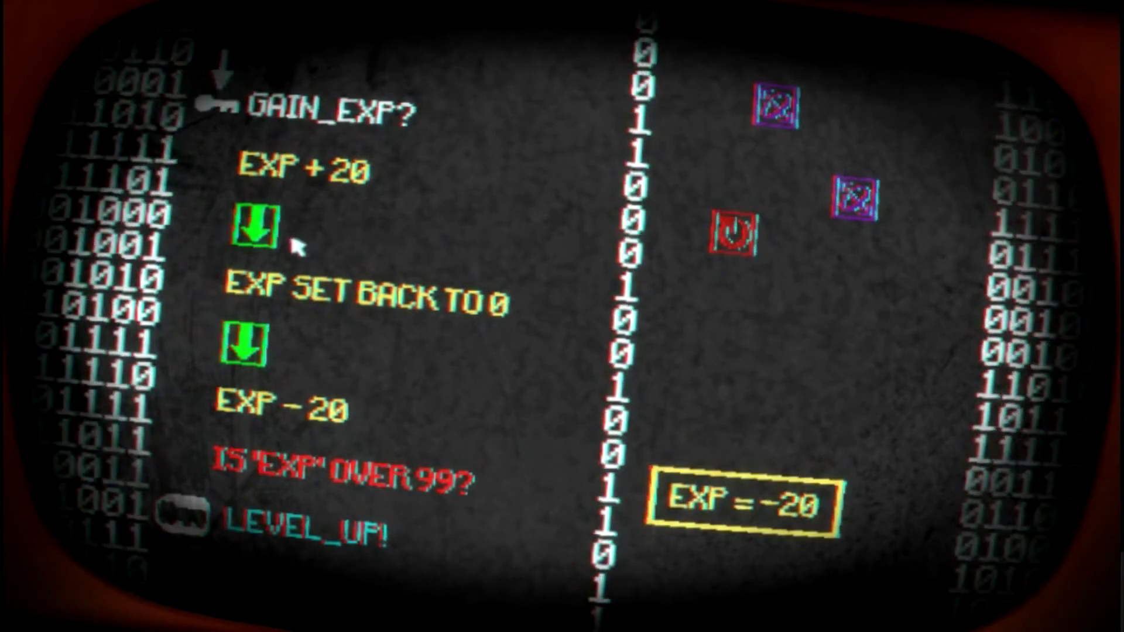
- Pull the arrow and reset blocks from GAIN_EXP and slot in X for 100 EXP
drag(255, 226, 465, 237)
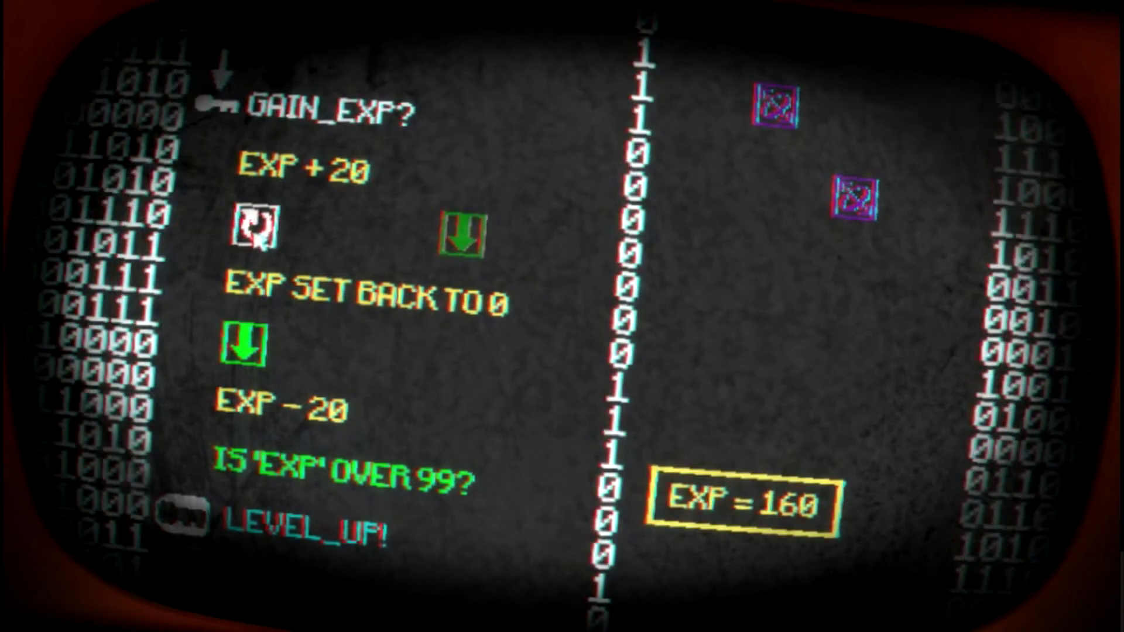
drag(255, 225, 654, 227)
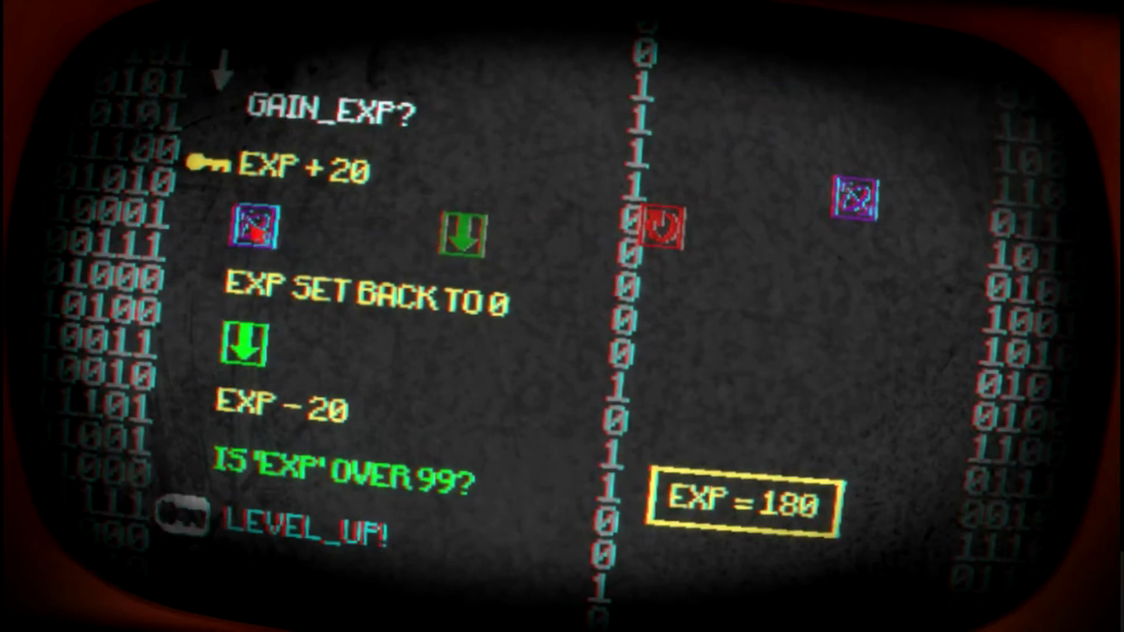
drag(245, 343, 730, 335)
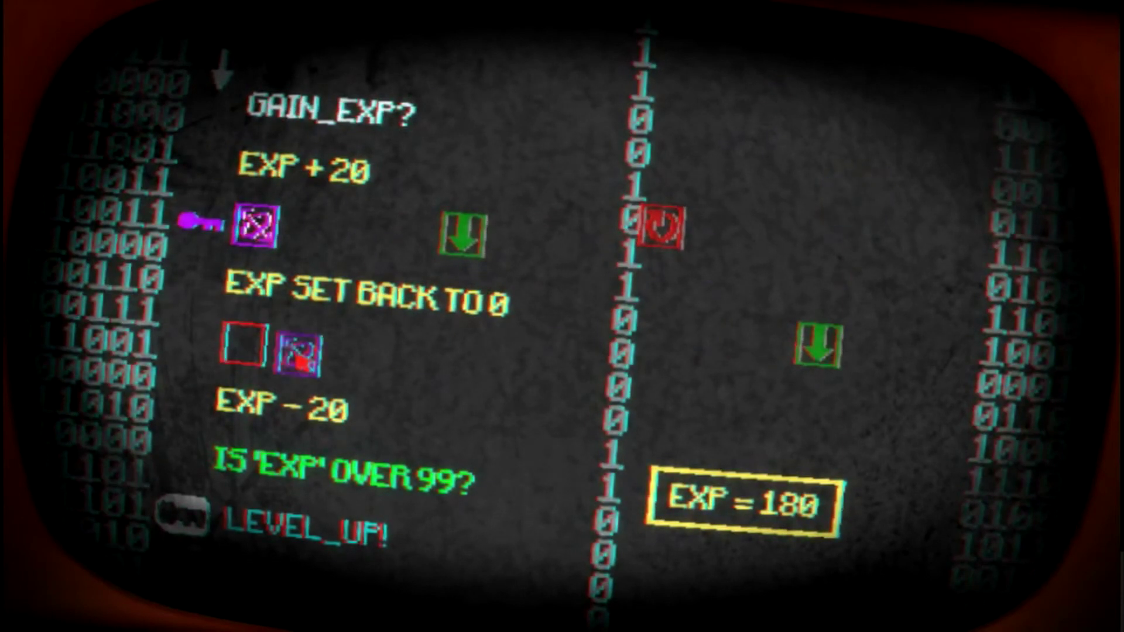
click(256, 347)
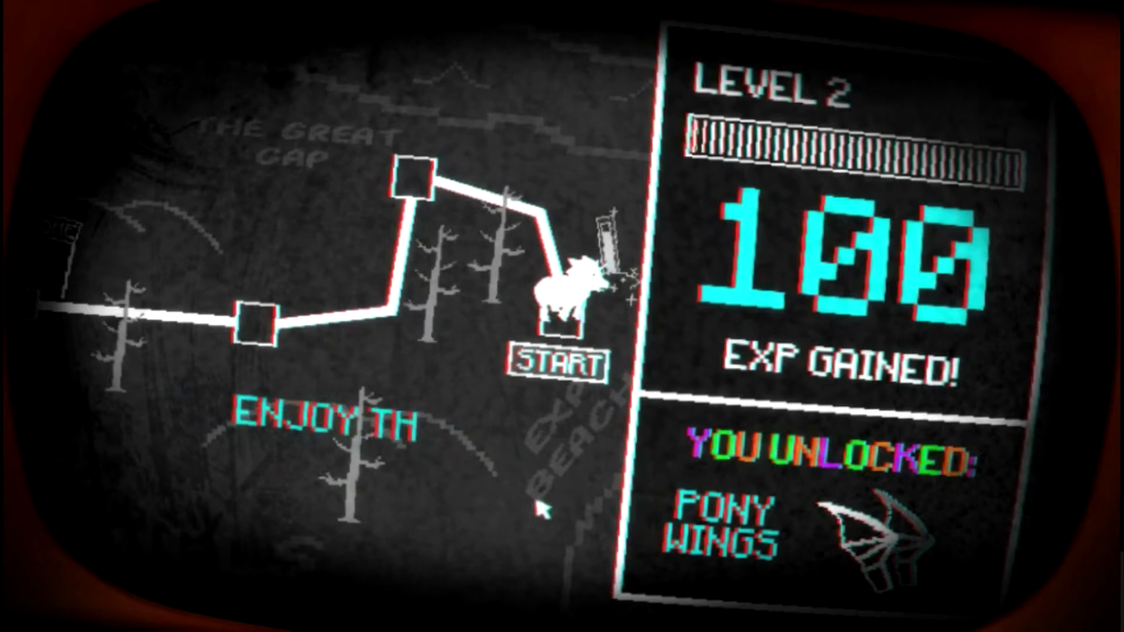
- Dismiss the level-up notice and enter the stage at the next map node
click(573, 474)
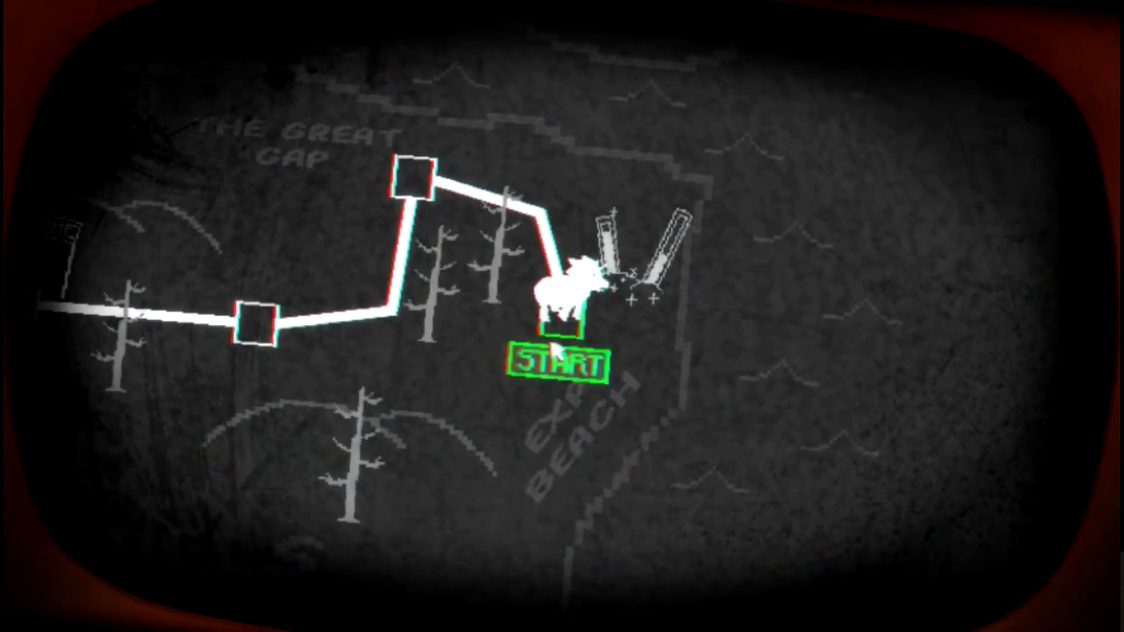
click(422, 181)
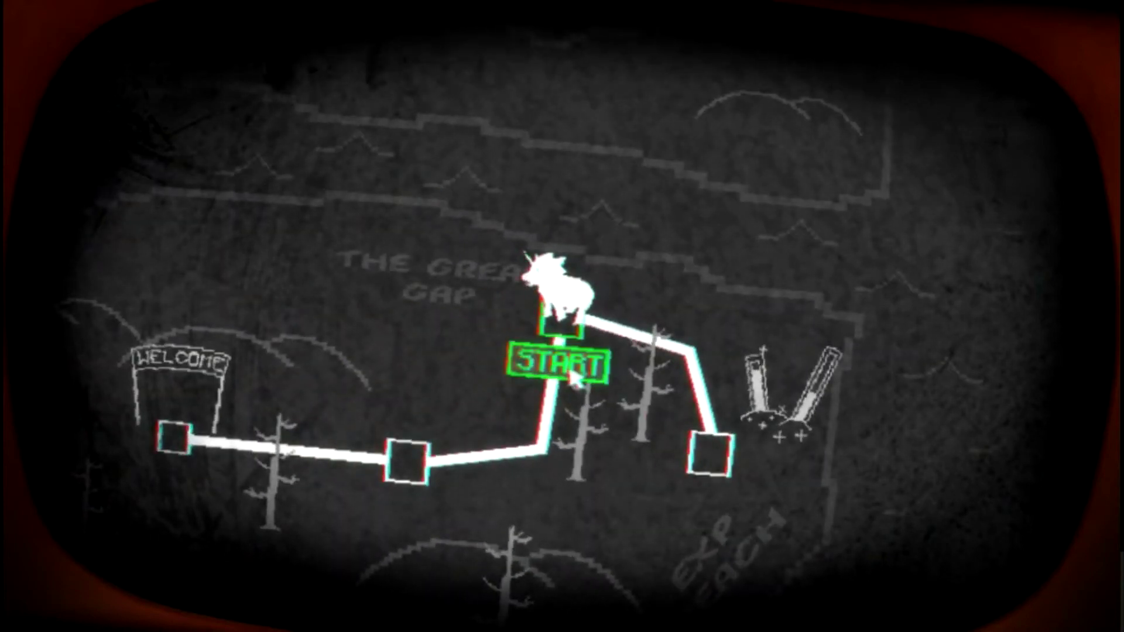
click(572, 375)
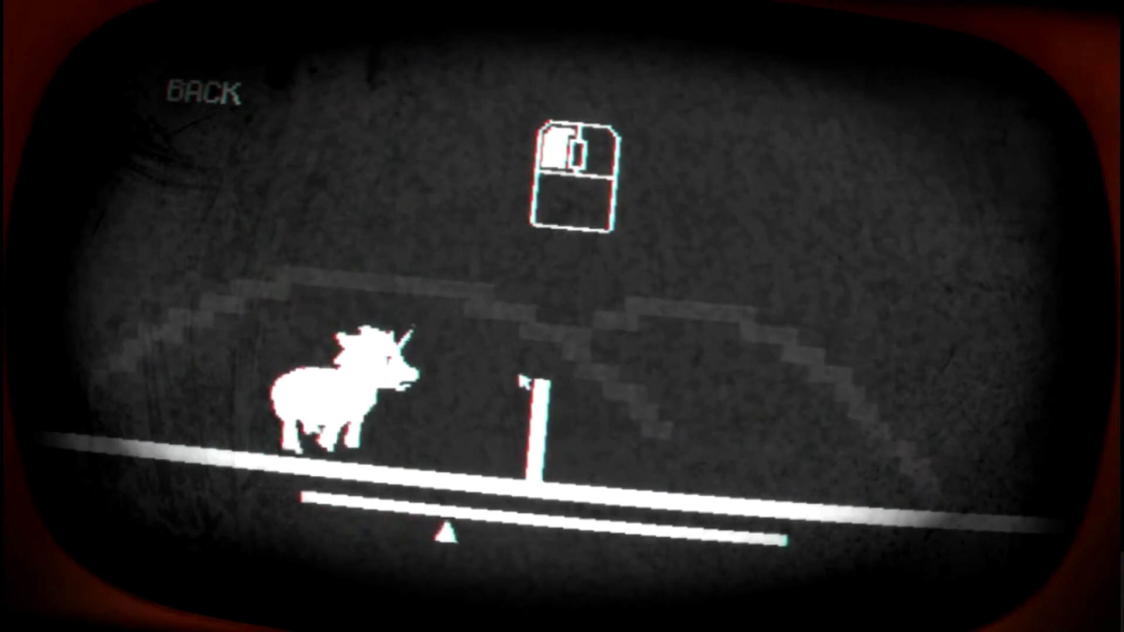
- Wing the pony over the spiky ground and lamp post to the finish flag
click(523, 391)
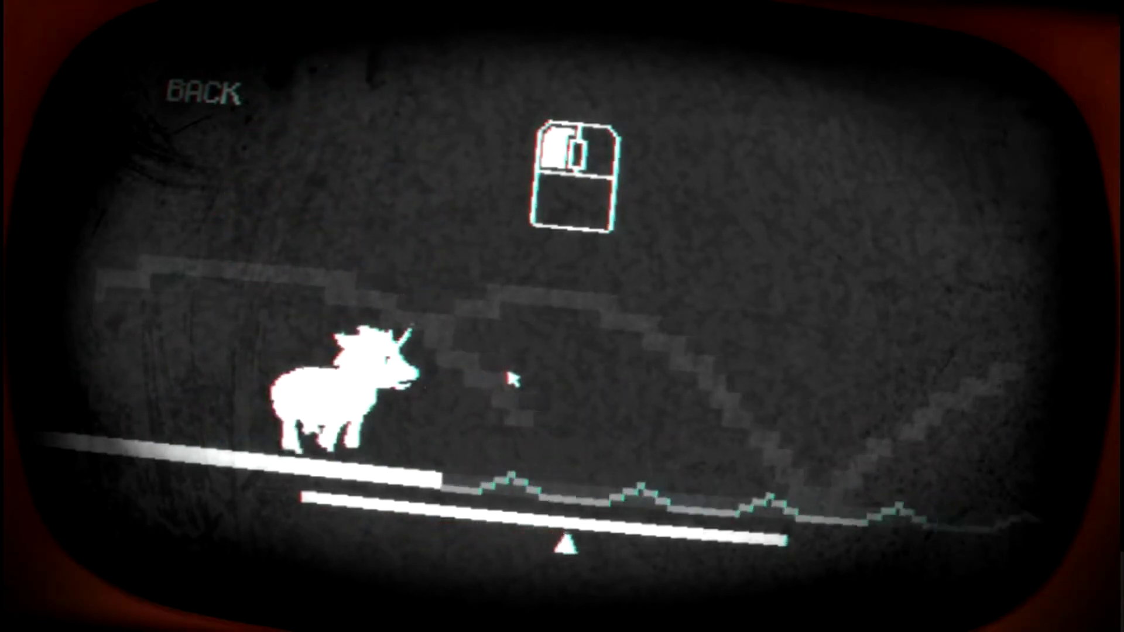
click(511, 379)
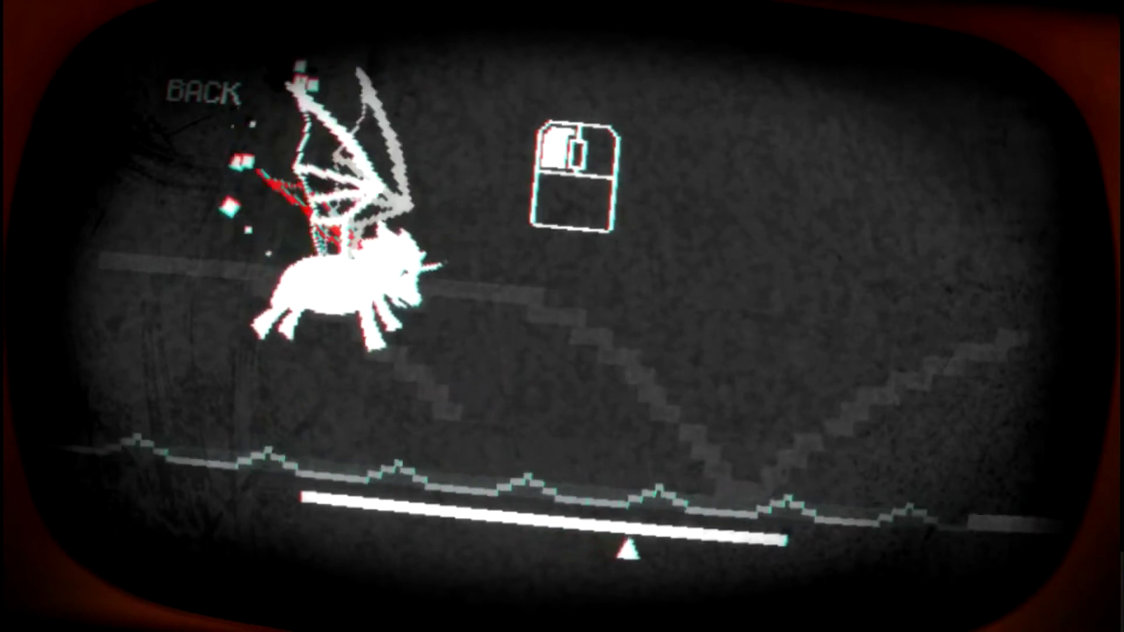
click(507, 377)
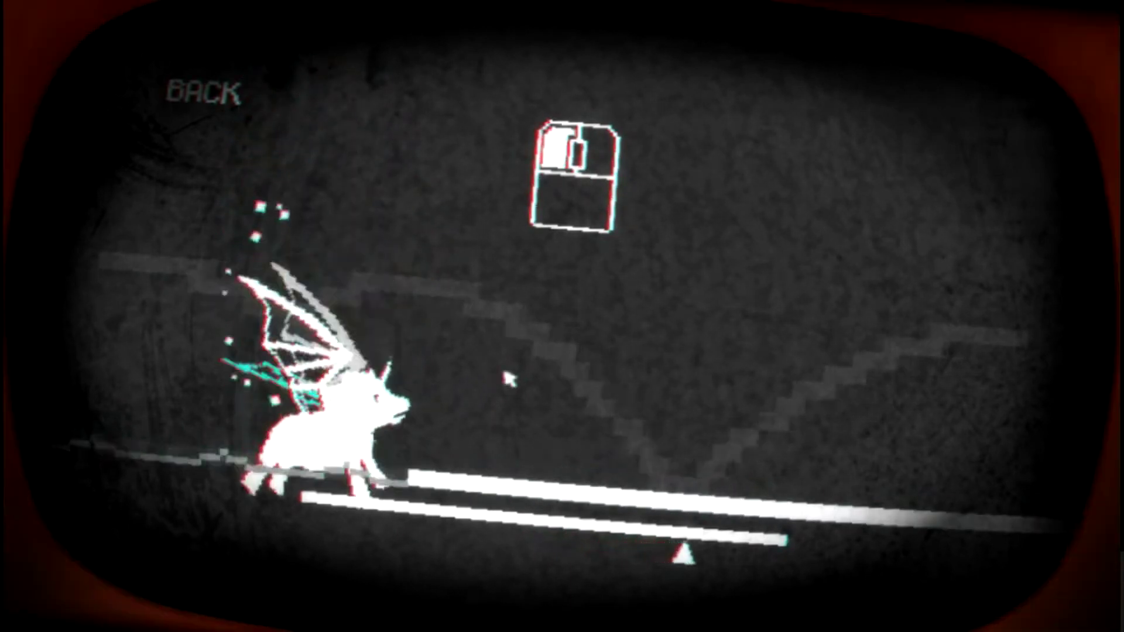
click(507, 377)
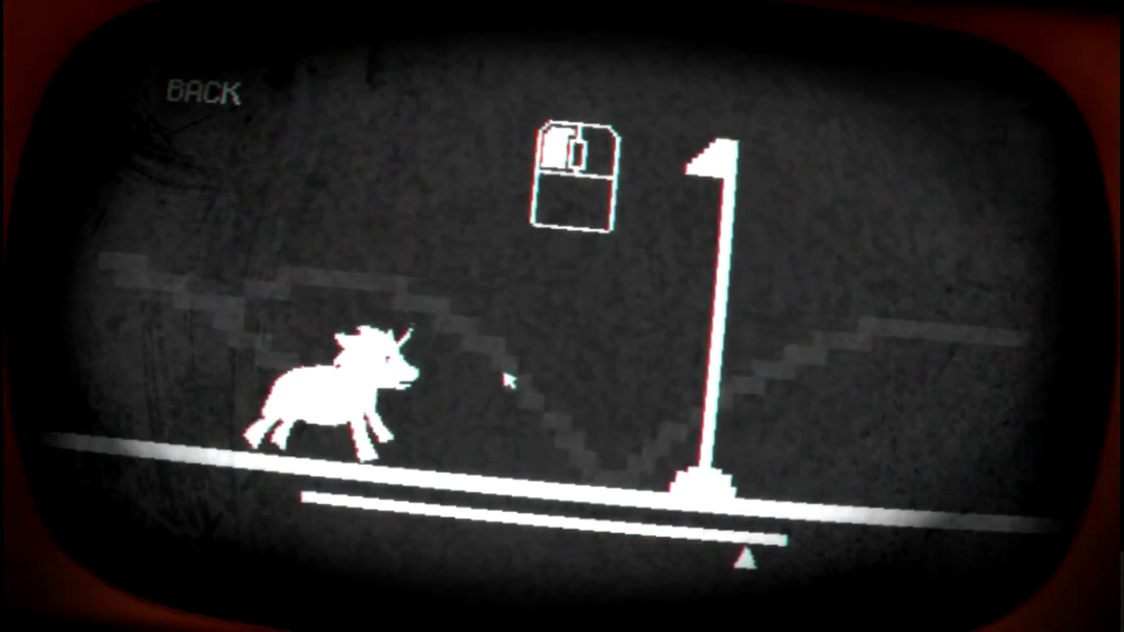
click(507, 379)
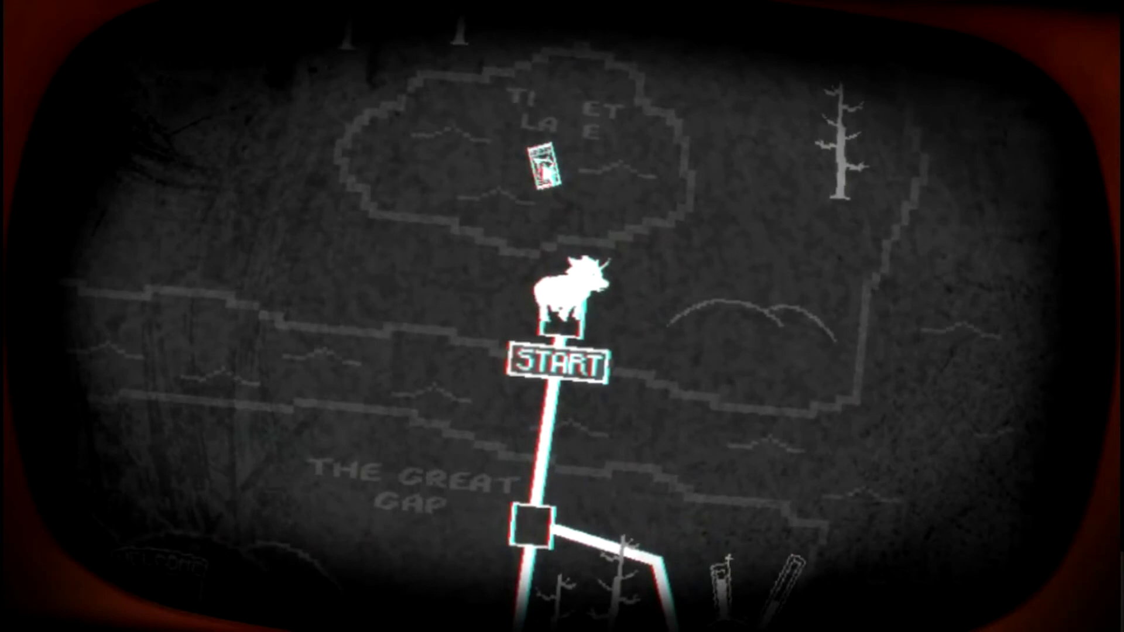
- Start the level and jump the hurdles and rows of posts while firing lasers
click(587, 379)
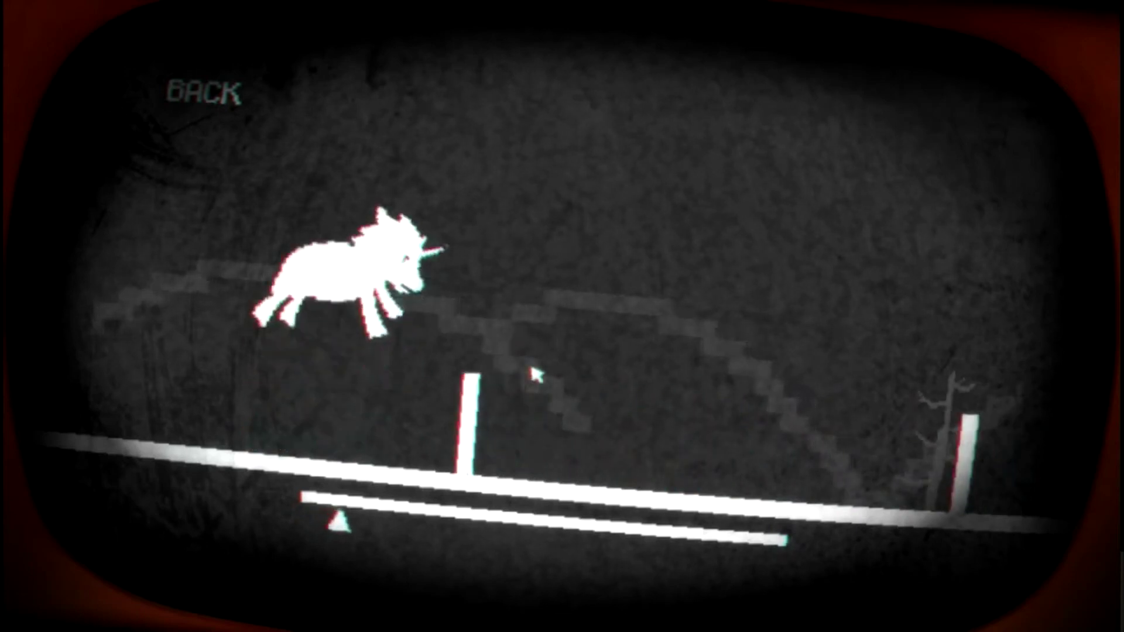
click(536, 352)
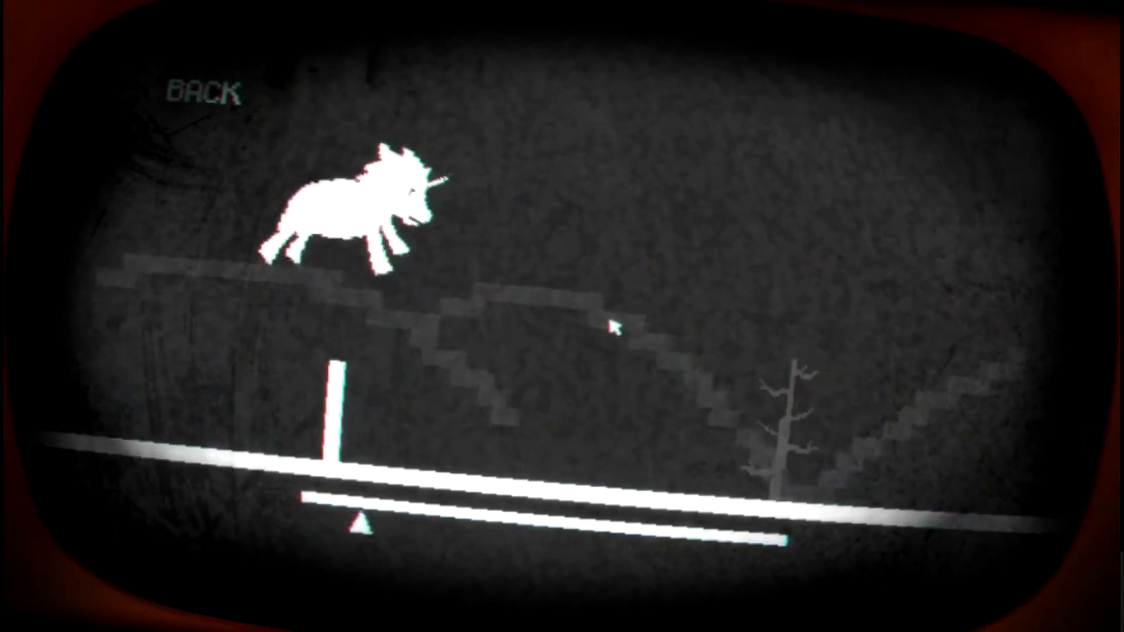
click(608, 308)
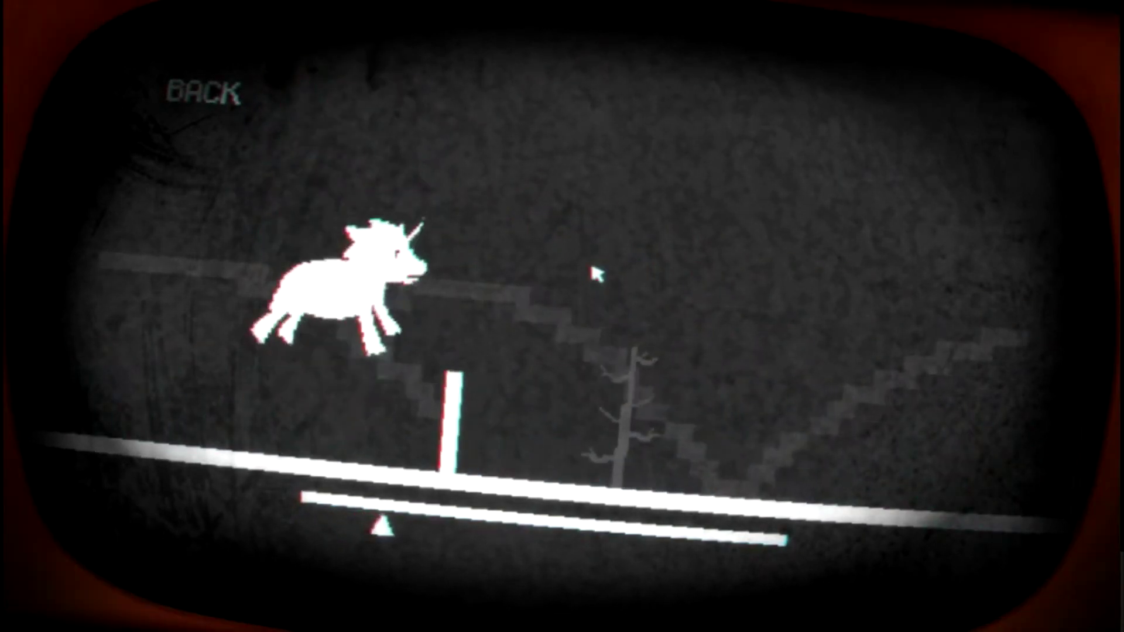
click(596, 274)
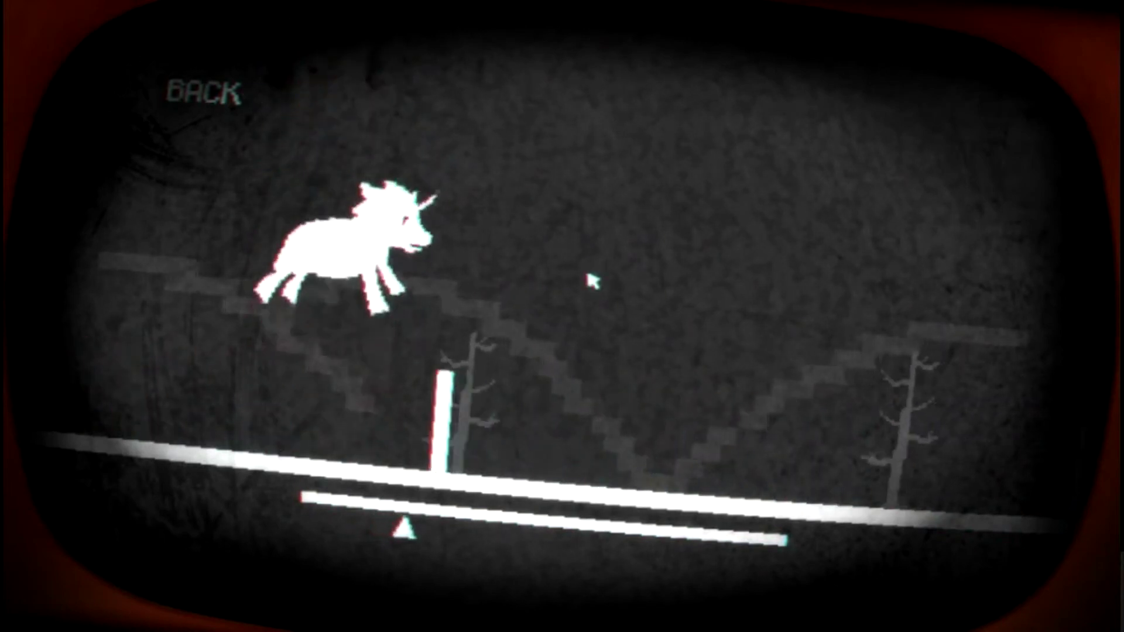
click(593, 280)
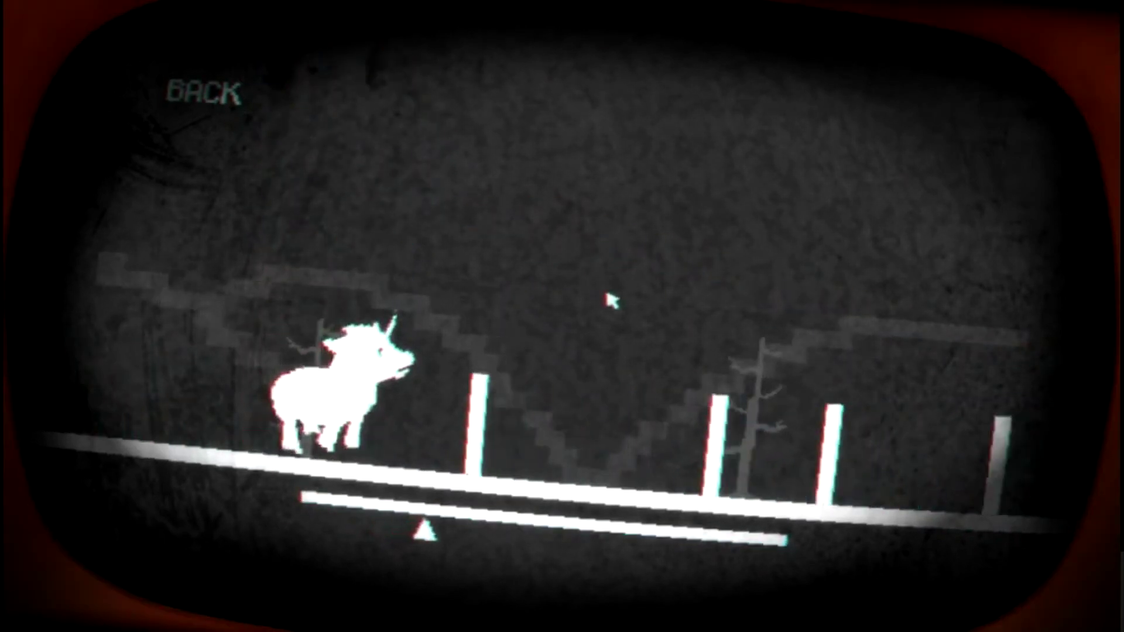
click(611, 300)
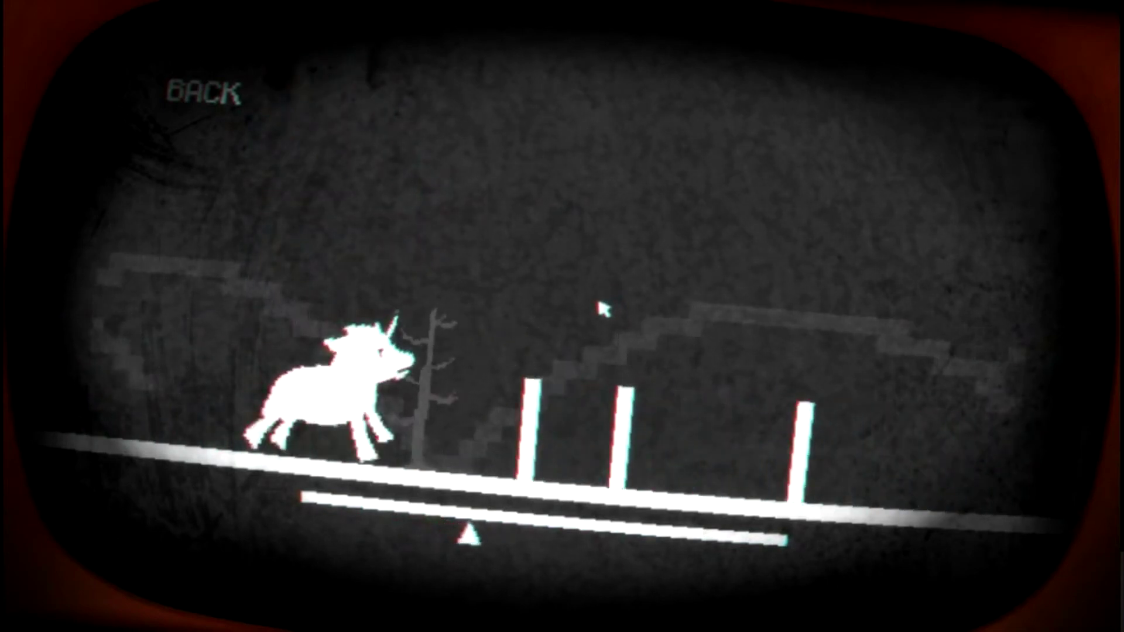
click(604, 309)
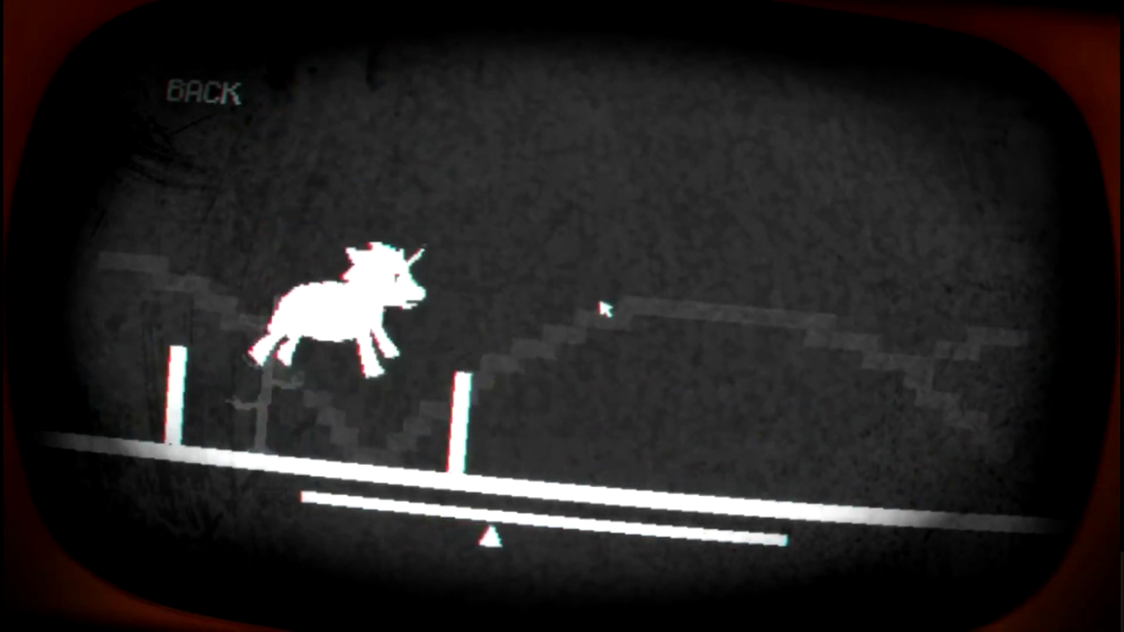
- Laser the three demon faces and the demon column until the run ends
click(610, 301)
click(640, 351)
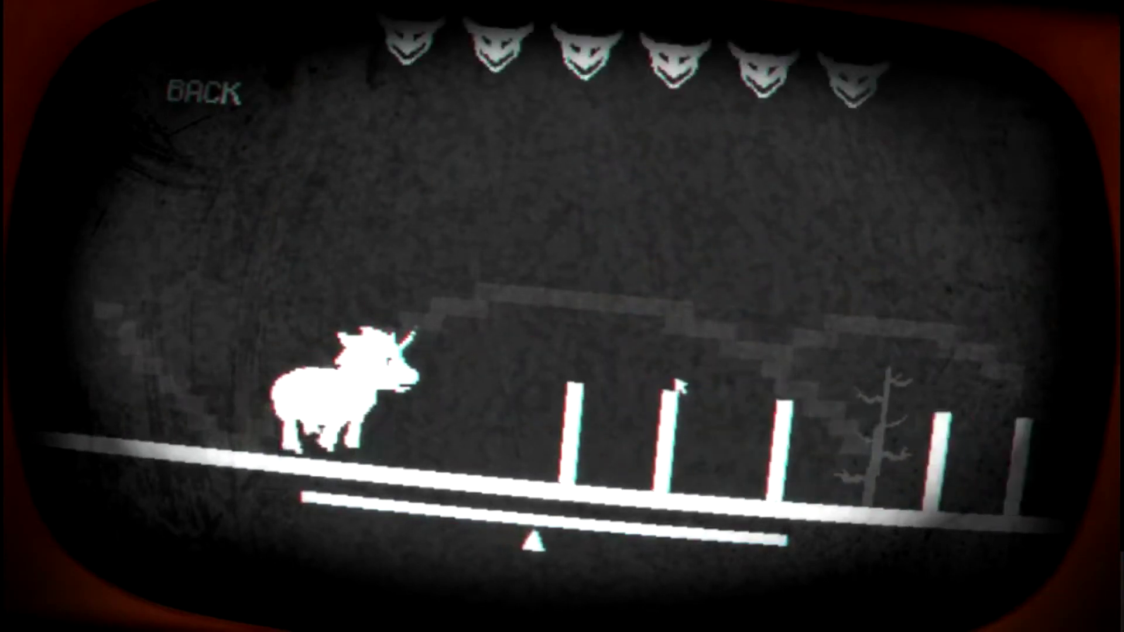
click(683, 393)
click(614, 276)
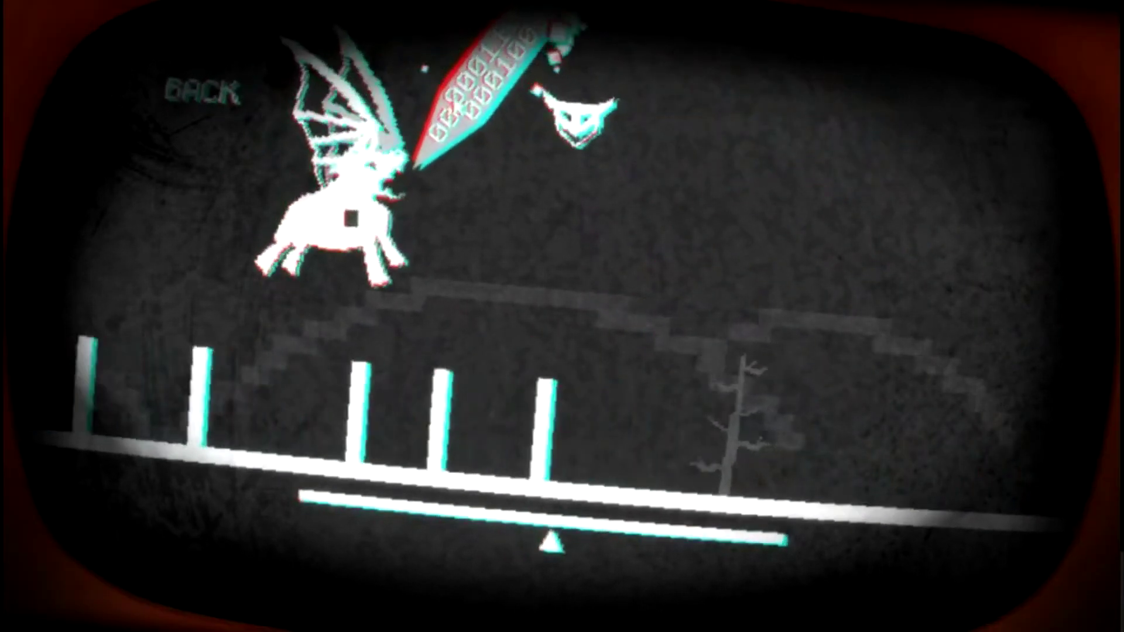
click(594, 307)
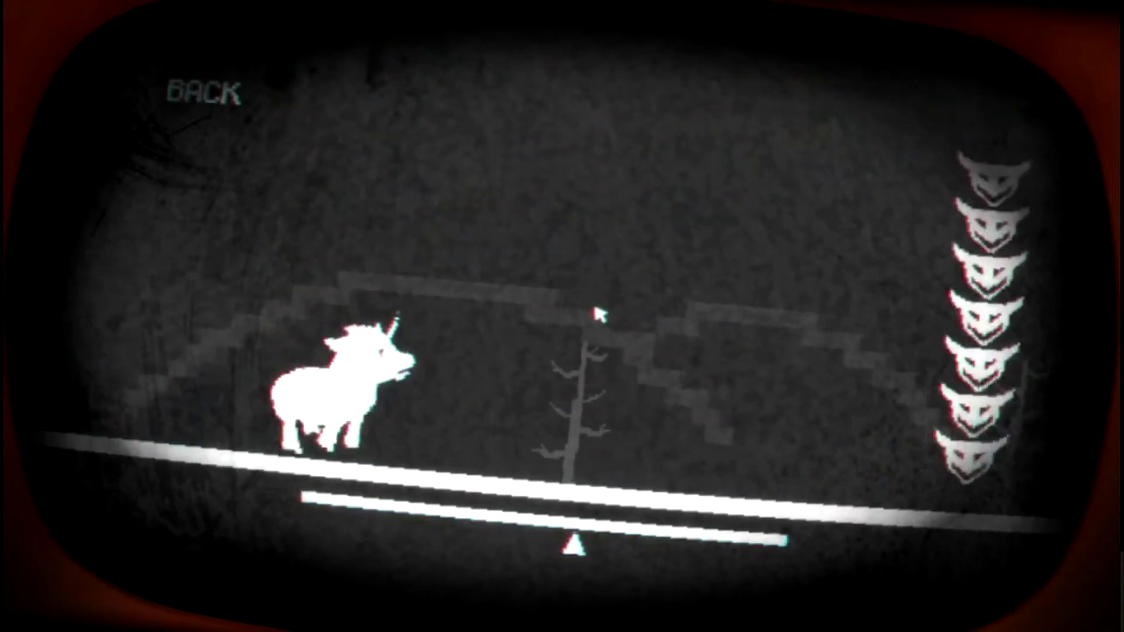
click(599, 314)
click(609, 218)
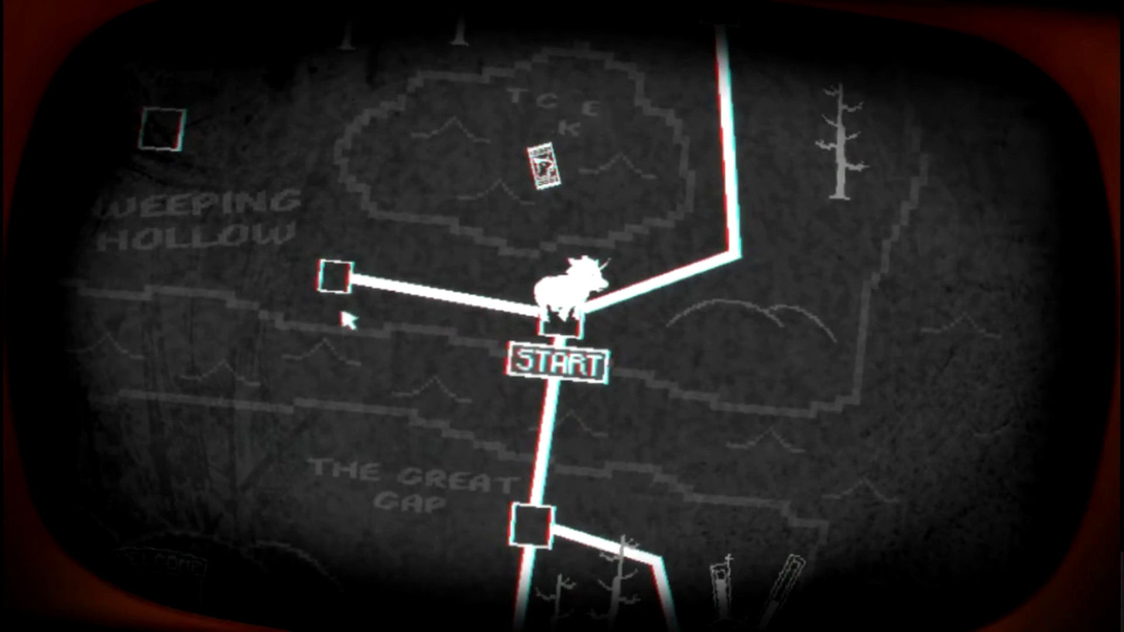
- Walk the pony via Weeping Hollow to the START node by the Cliffs of Trials
click(336, 280)
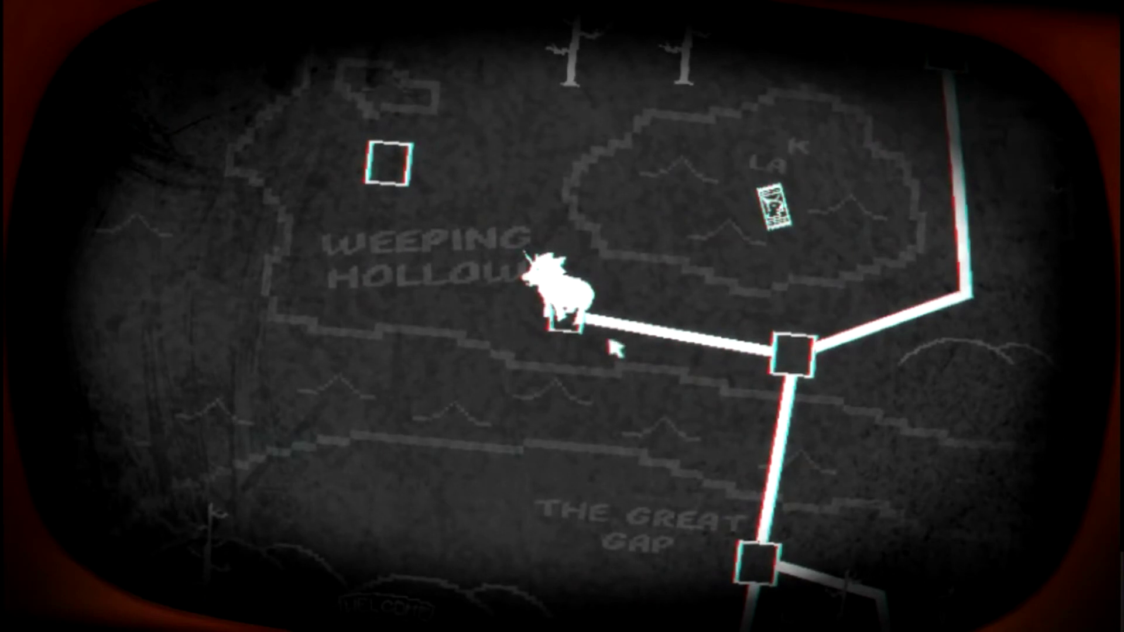
click(790, 355)
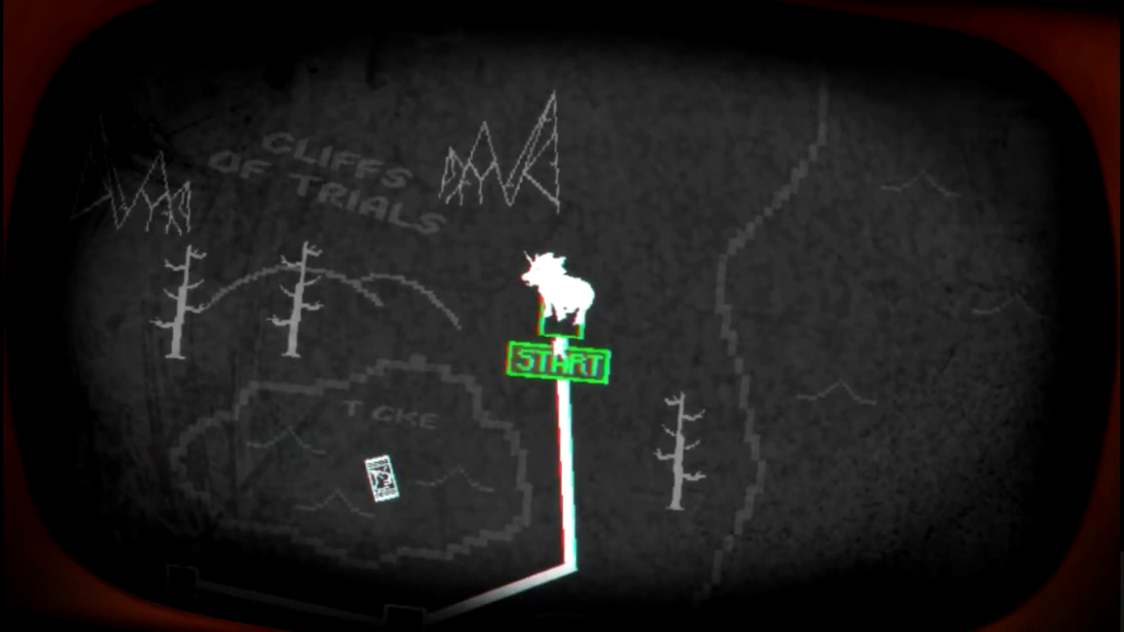
- Enter the Cliffs of Trials level and jump the pony over the first two bars
click(558, 344)
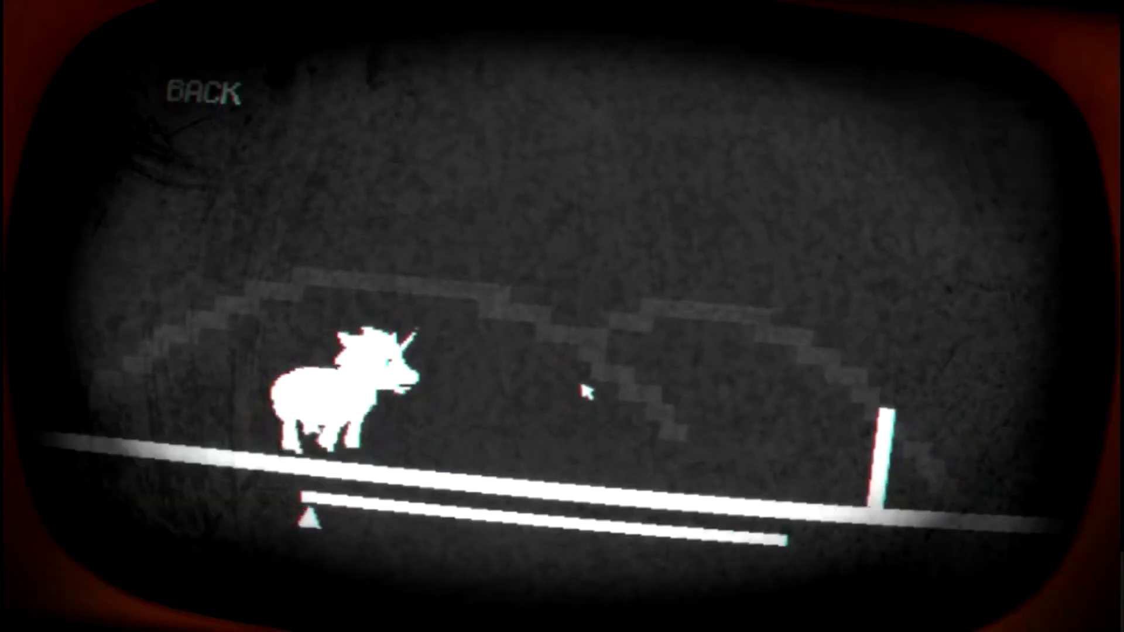
click(606, 394)
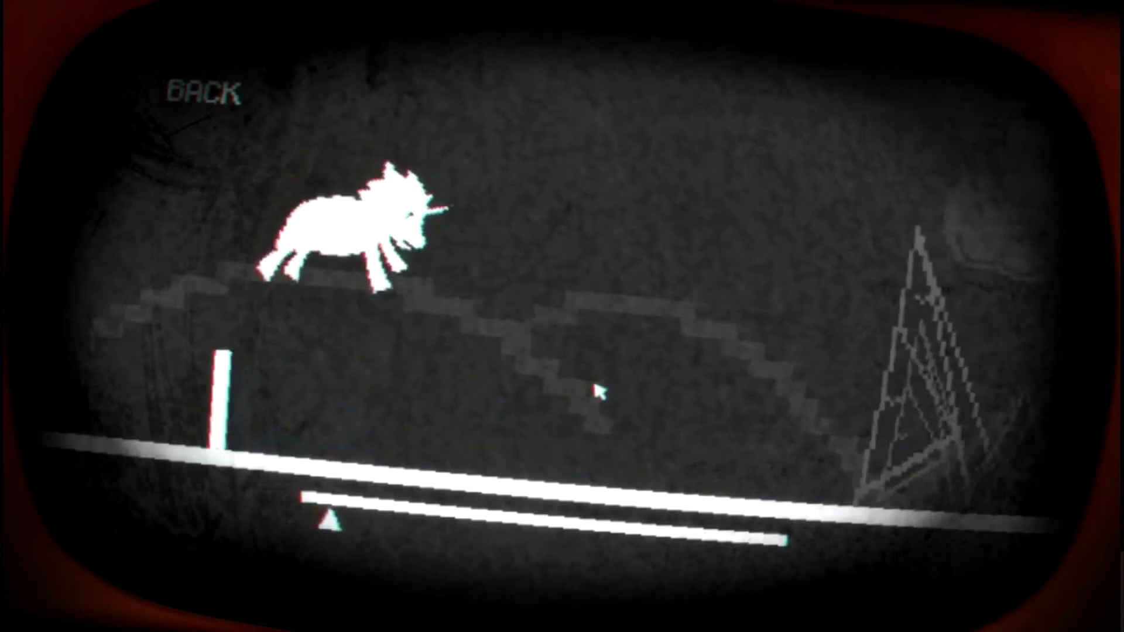
click(595, 389)
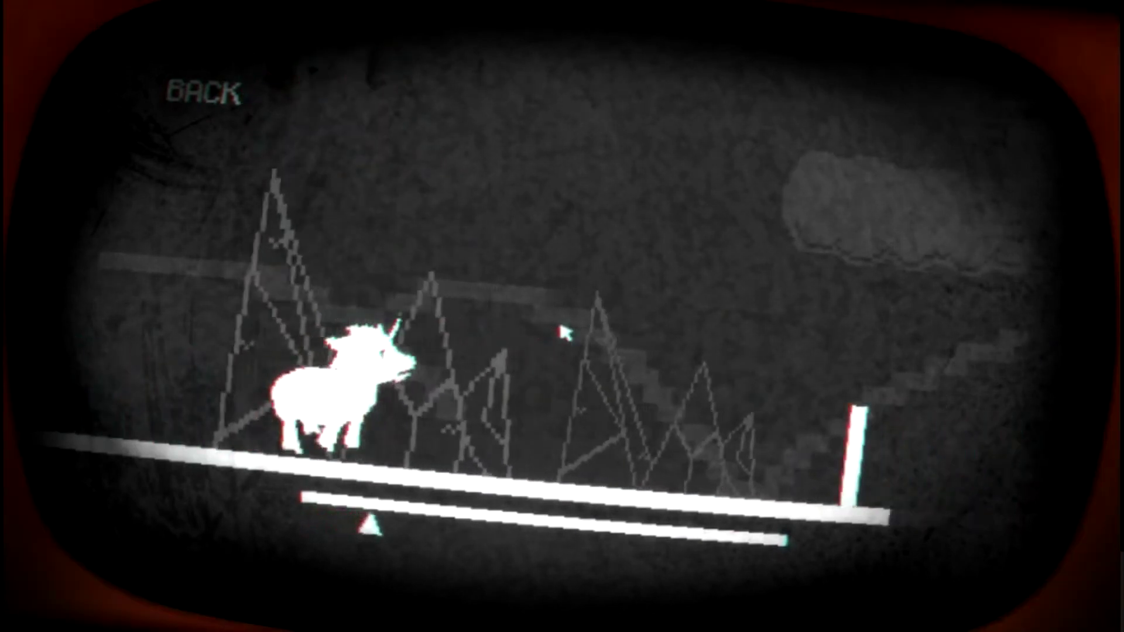
- Laser the horned demon until it is destroyed and the run reaches the flag
click(563, 331)
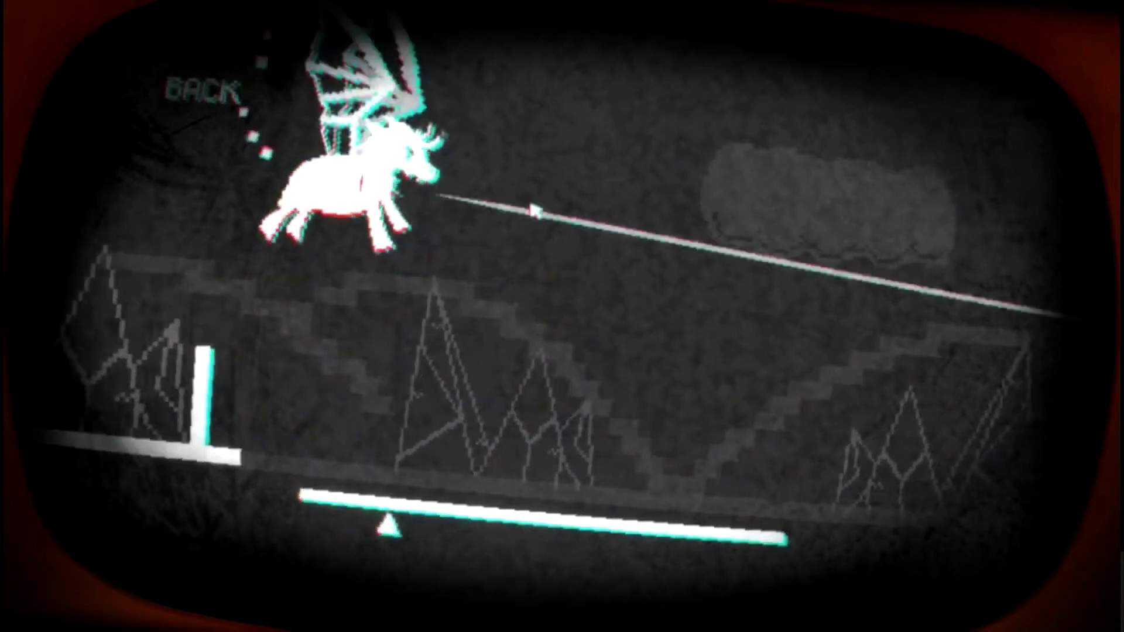
click(563, 331)
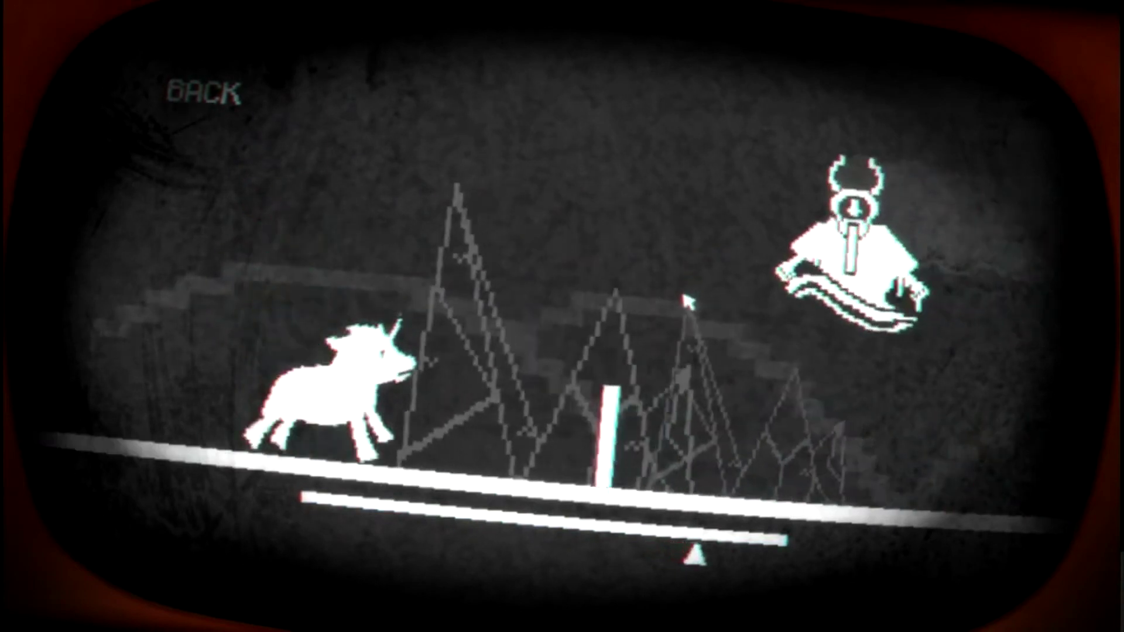
click(717, 225)
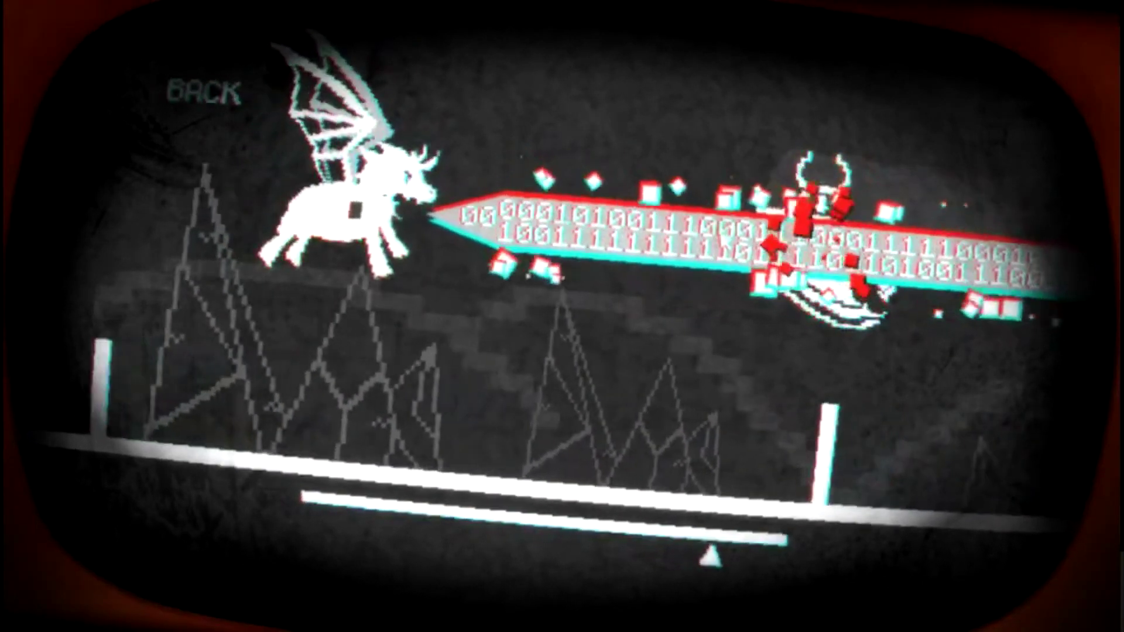
click(717, 259)
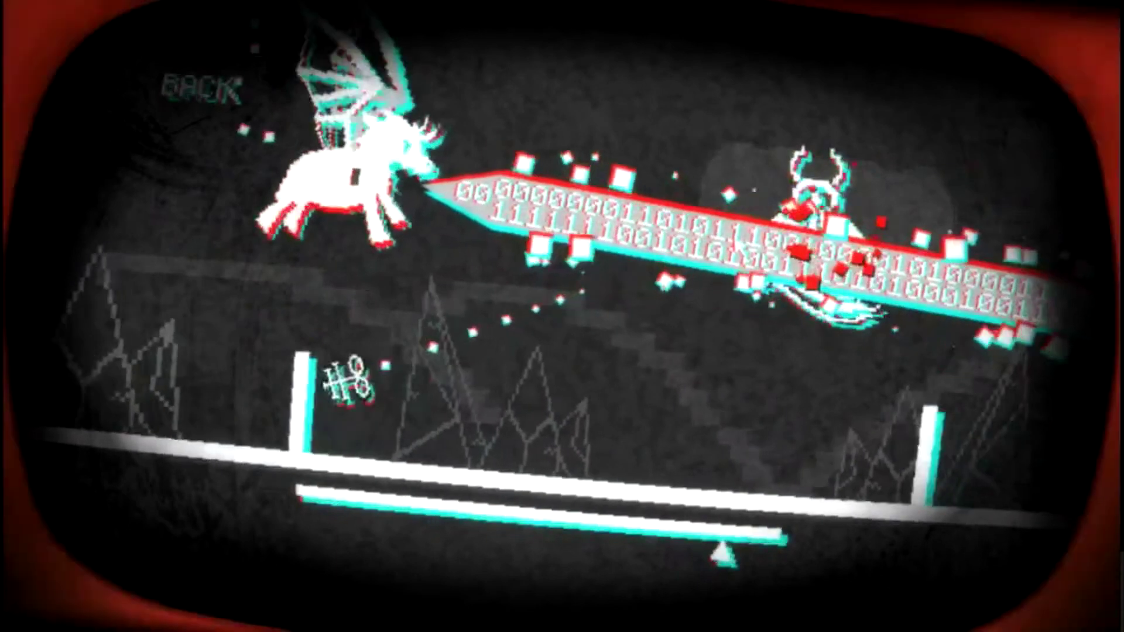
click(790, 254)
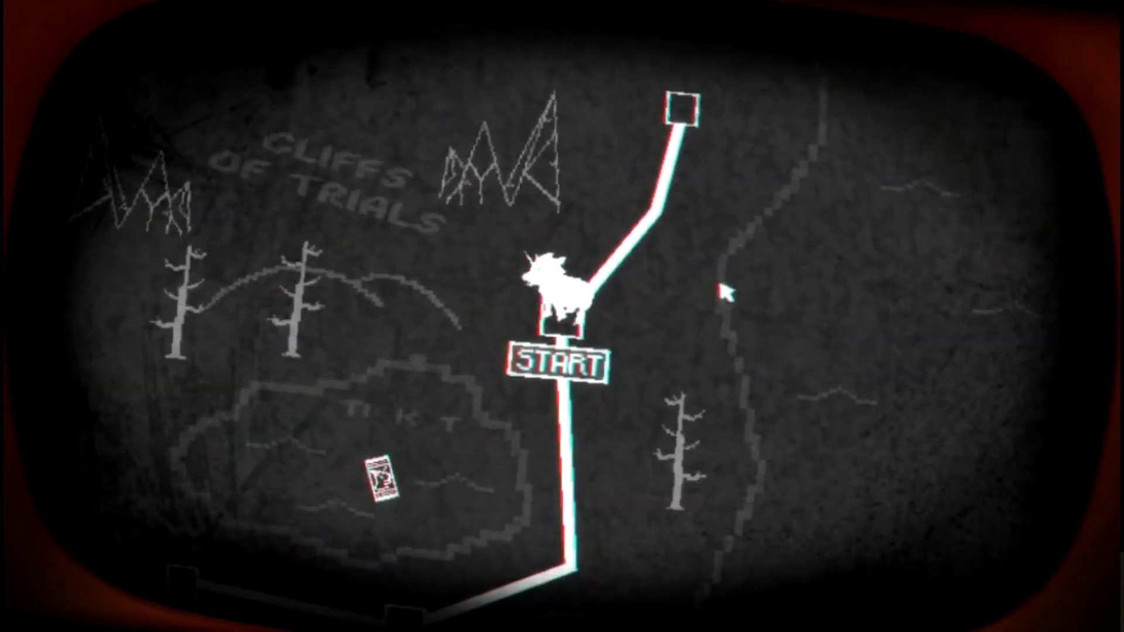
- Walk the pony up two nodes past the Cliffs of Trials and open the UNLOCK_SQUARE puzzle
click(682, 107)
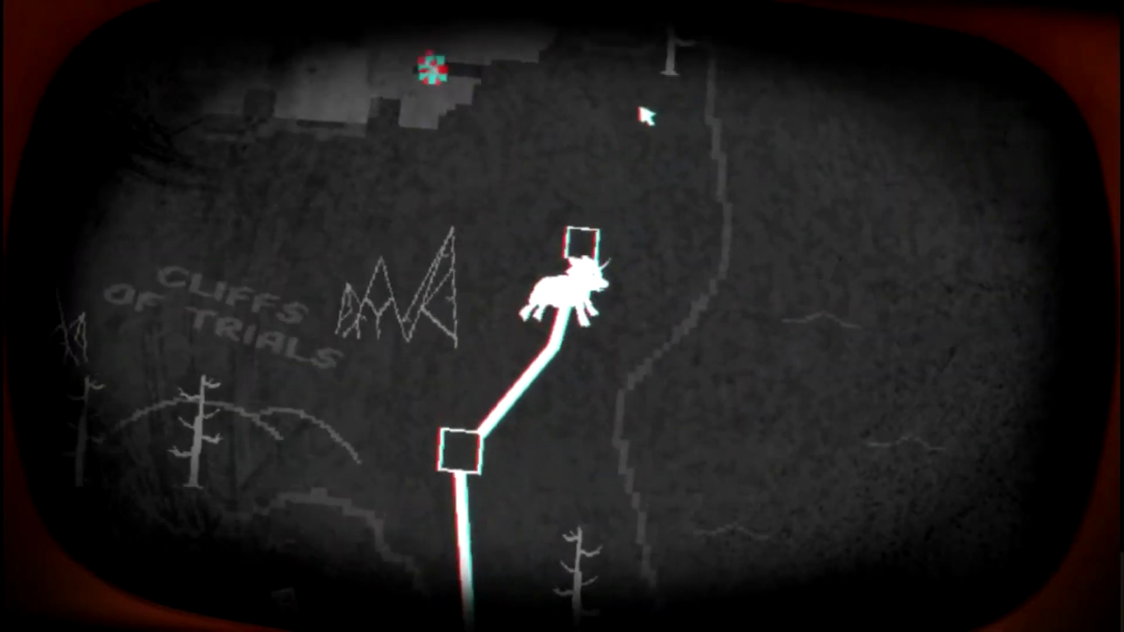
click(422, 146)
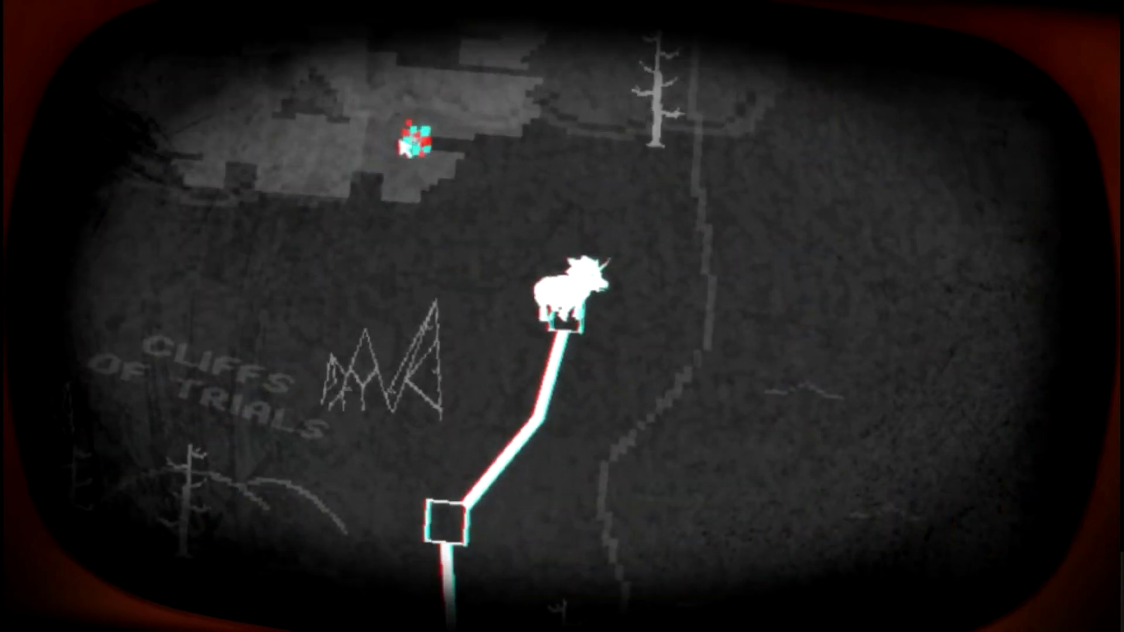
click(405, 148)
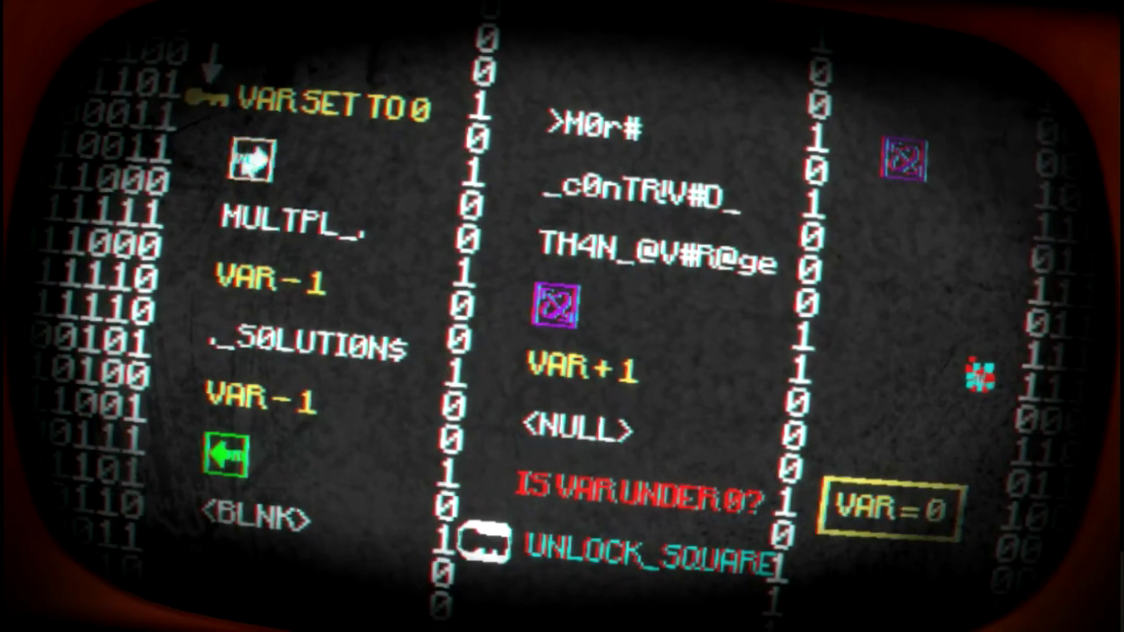
- Rearrange the orange arrow and purple square tiles so UNLOCK_SQUARE fires with VAR at -7
drag(253, 161, 359, 169)
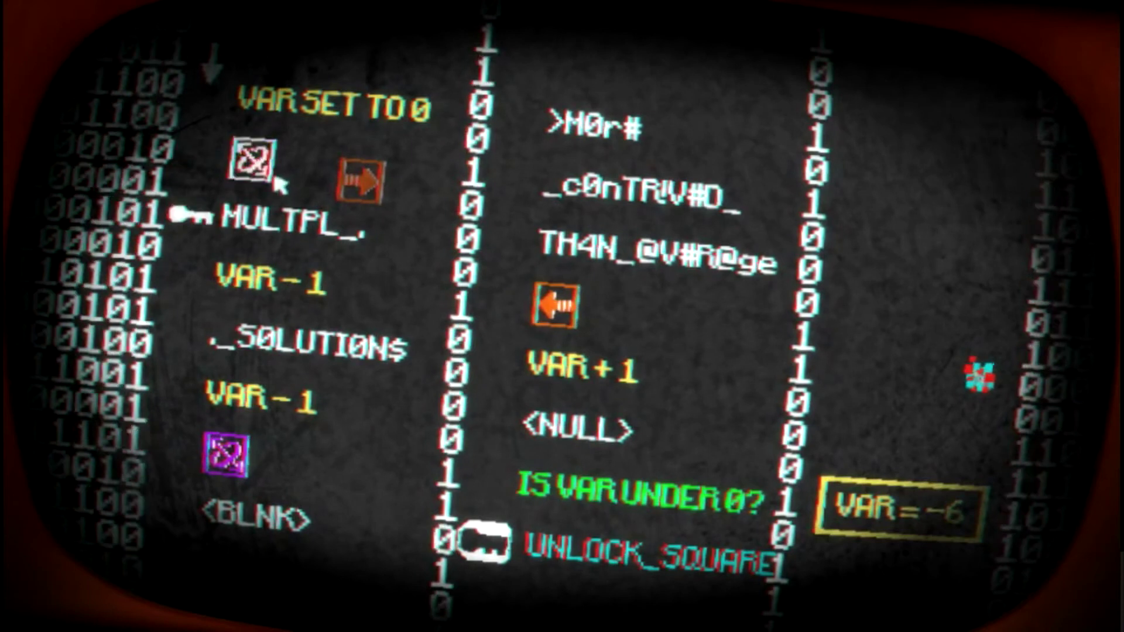
drag(253, 160, 607, 332)
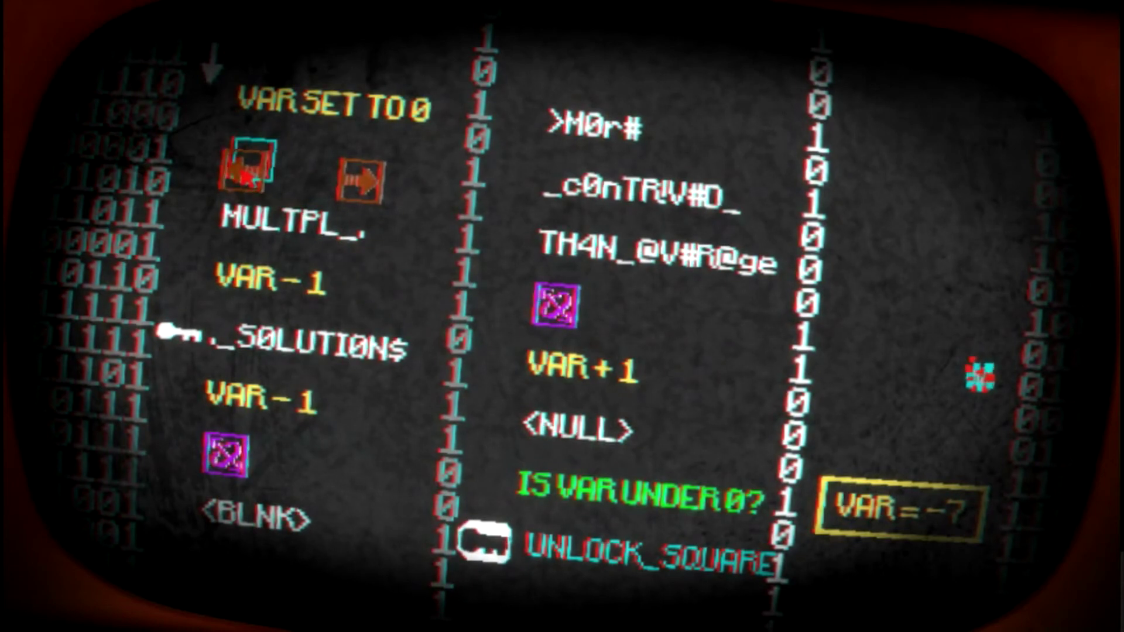
click(254, 170)
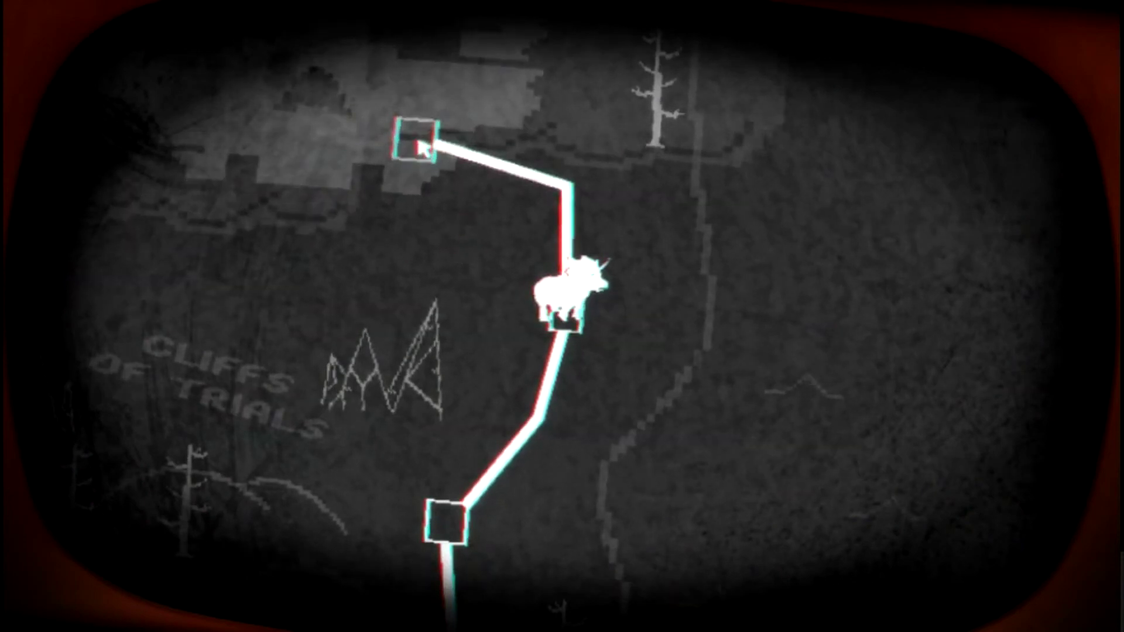
- Travel to the top-left node, start its level, and jump the first hurdle shooting faces
click(423, 148)
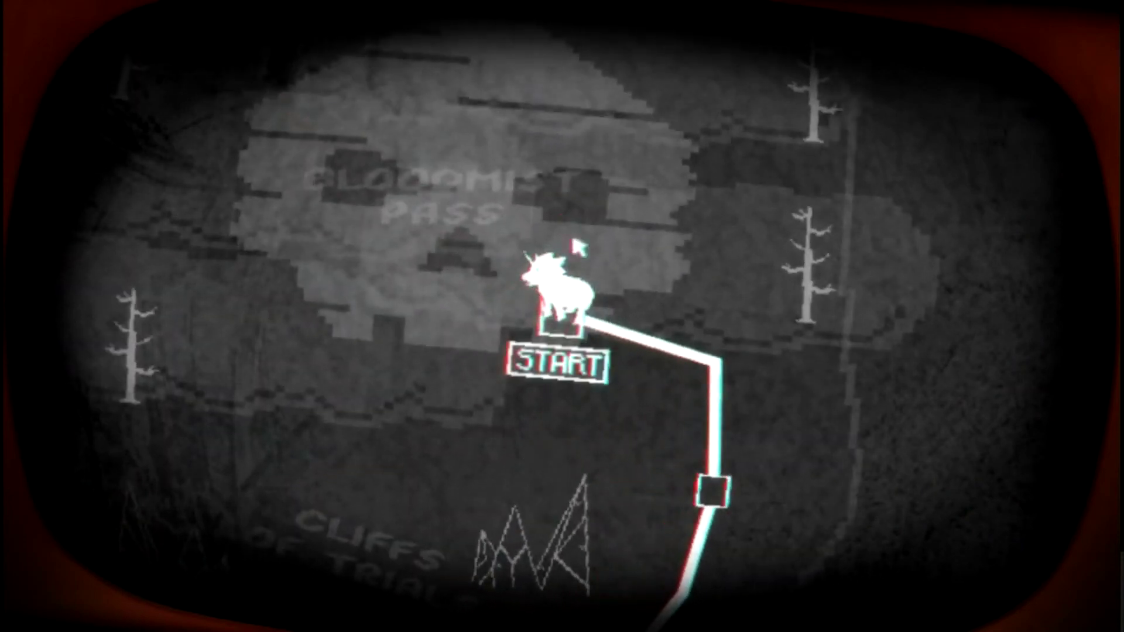
click(555, 372)
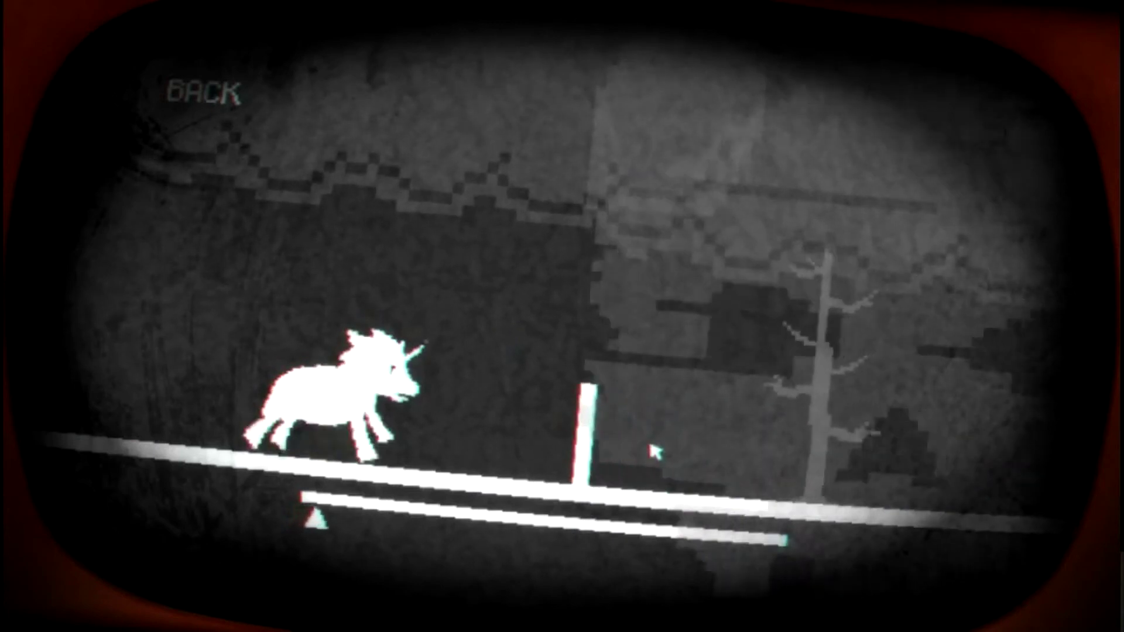
click(663, 454)
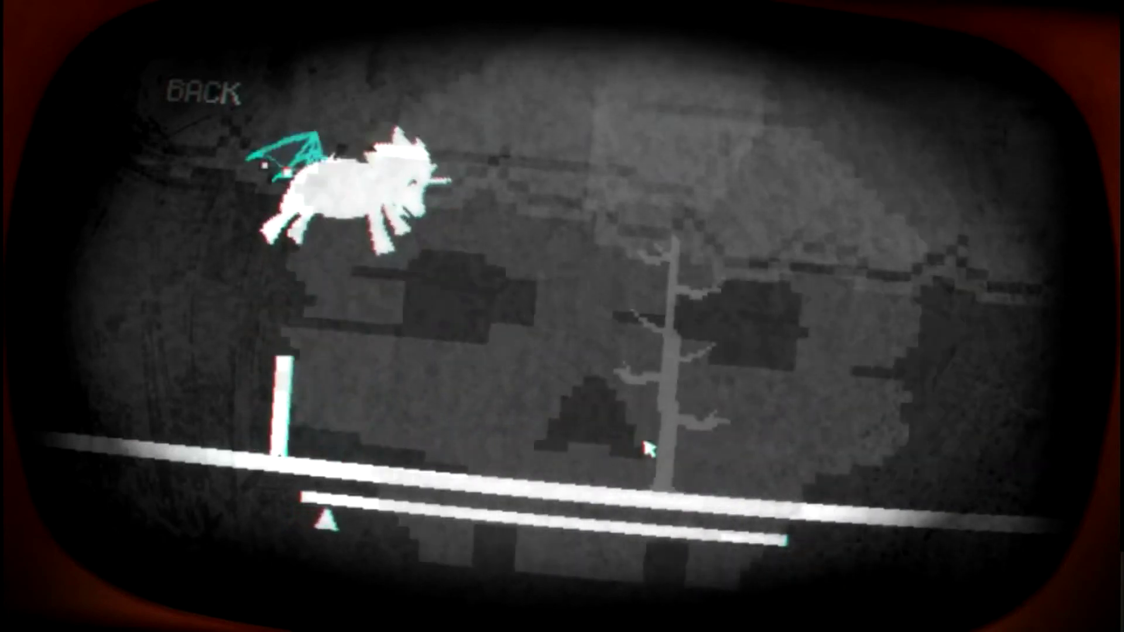
click(645, 447)
click(627, 377)
click(624, 343)
- Laser the approaching demon faces while flying across the gaps and hurdles
click(648, 177)
click(711, 334)
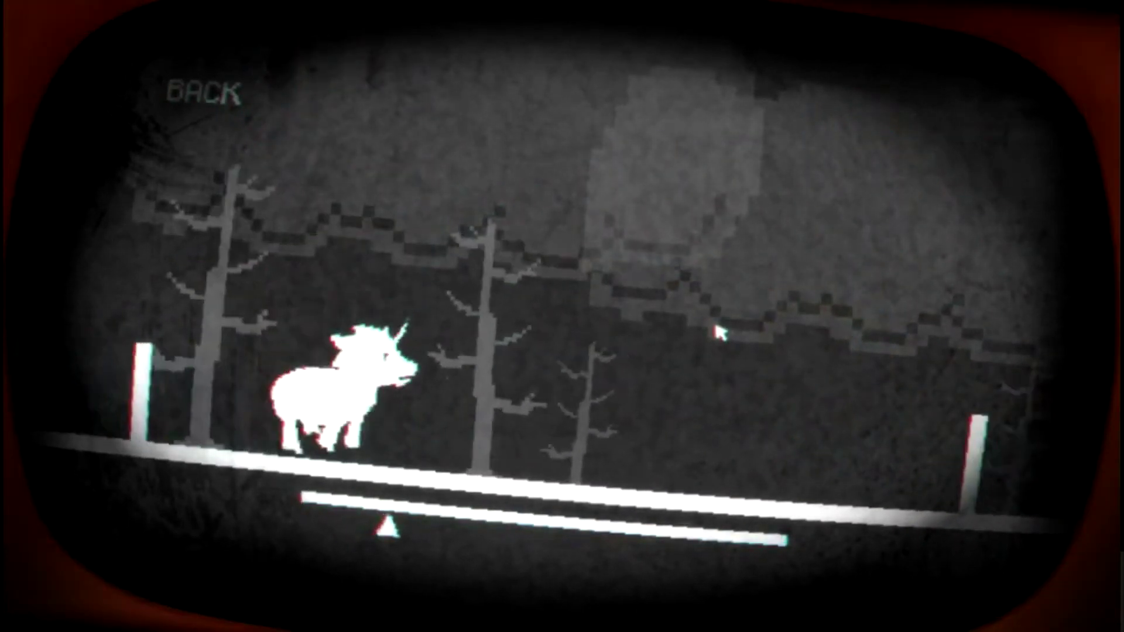
click(685, 316)
click(660, 284)
click(615, 334)
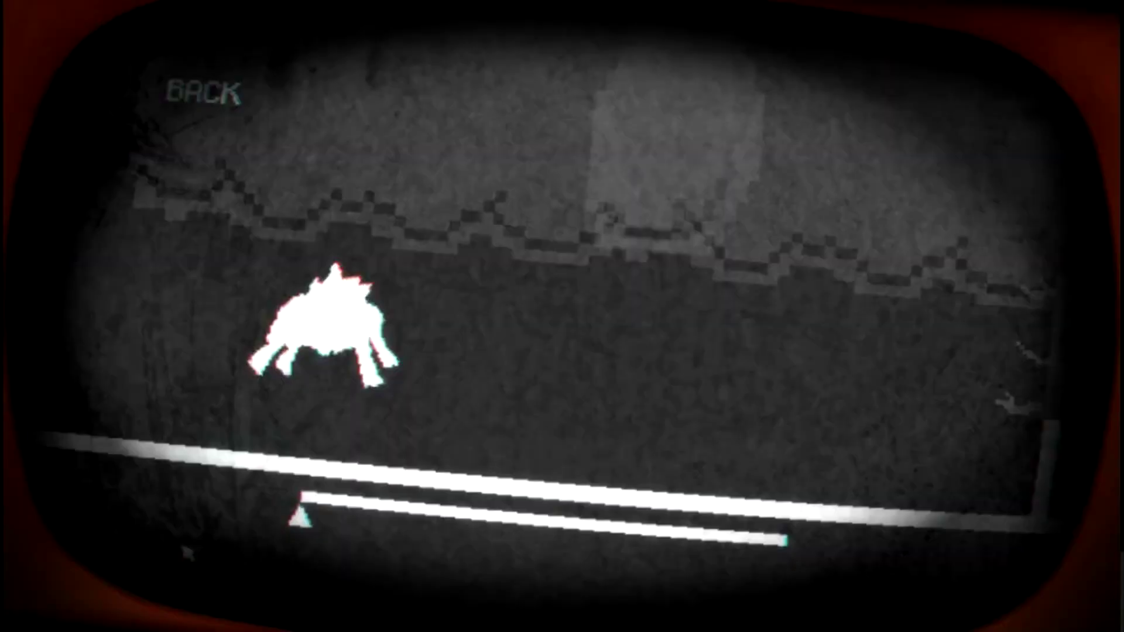
click(684, 456)
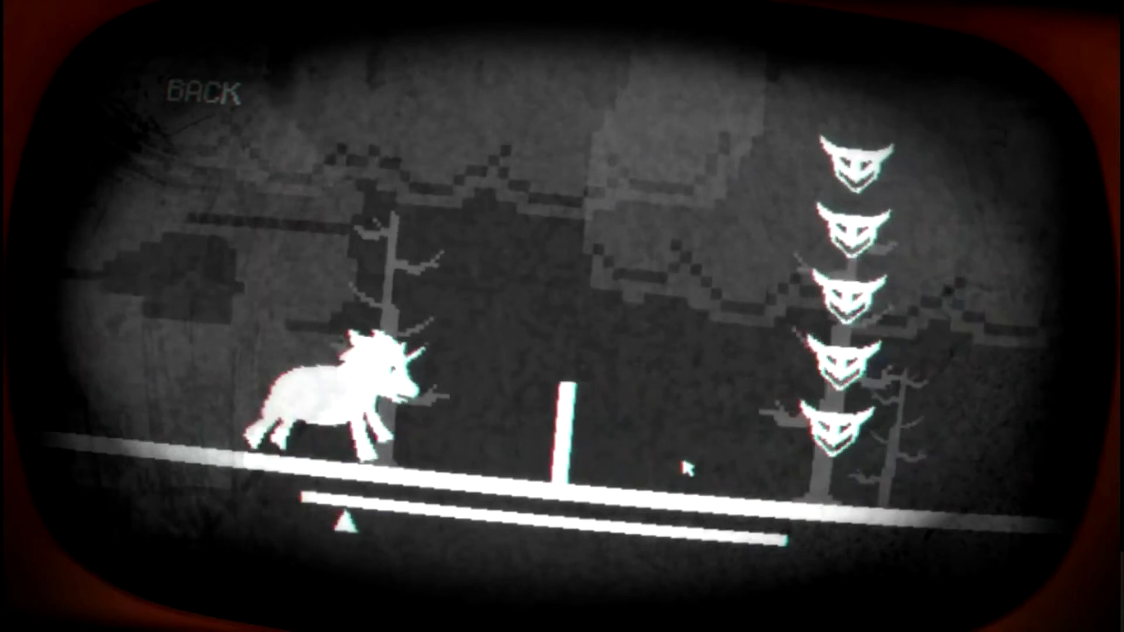
click(729, 145)
click(790, 290)
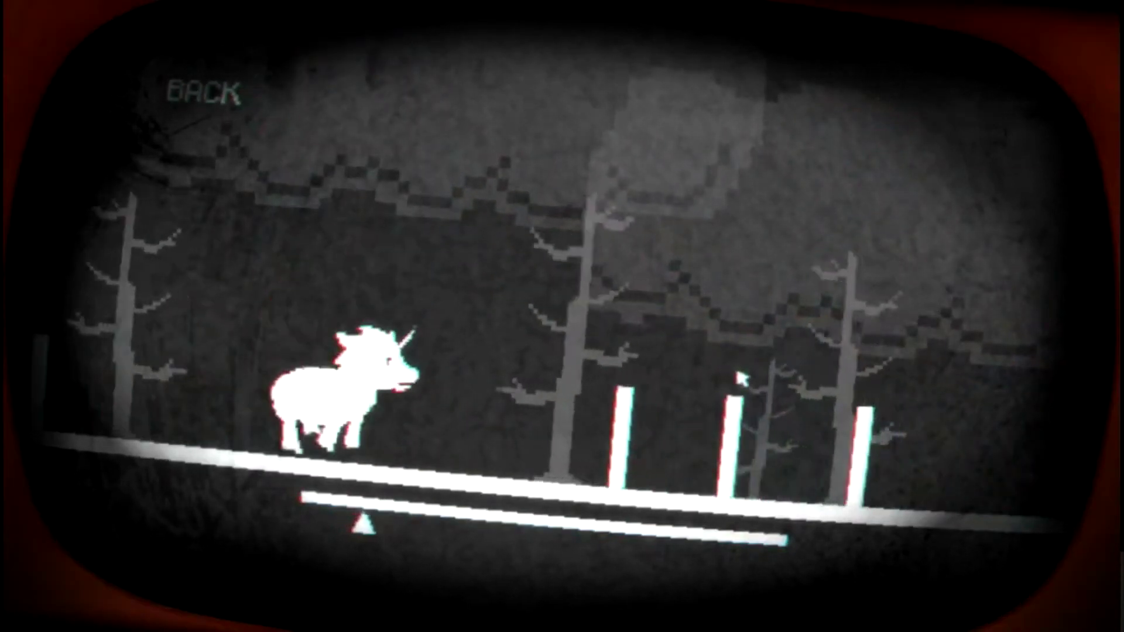
- Shoot the faces on the right, both demon enemies, and the next face column
click(738, 371)
click(878, 202)
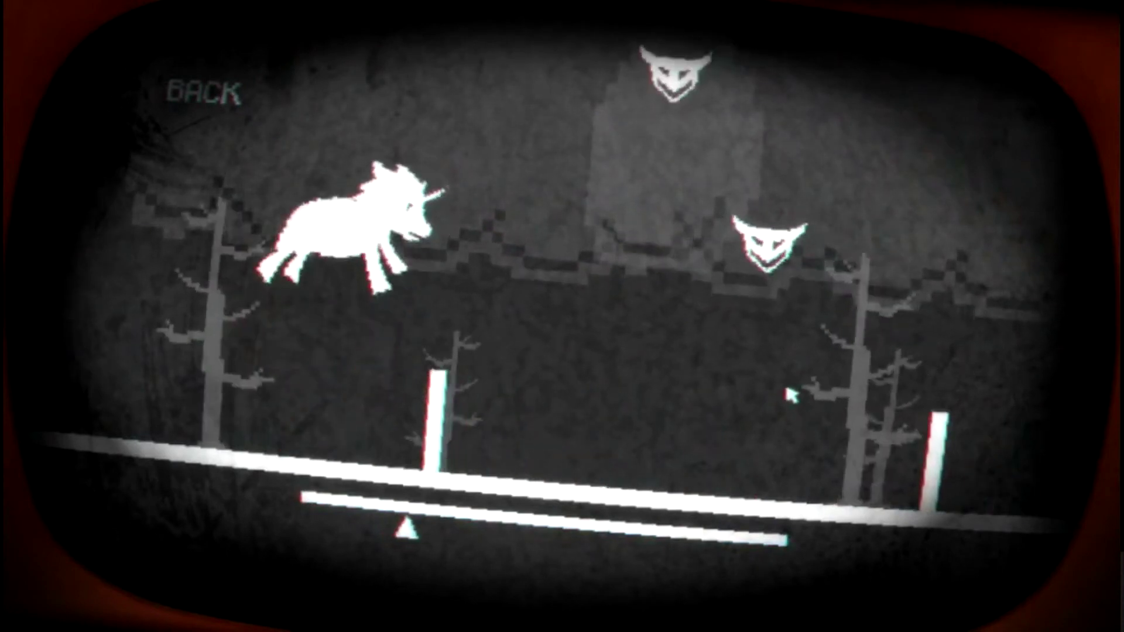
click(599, 258)
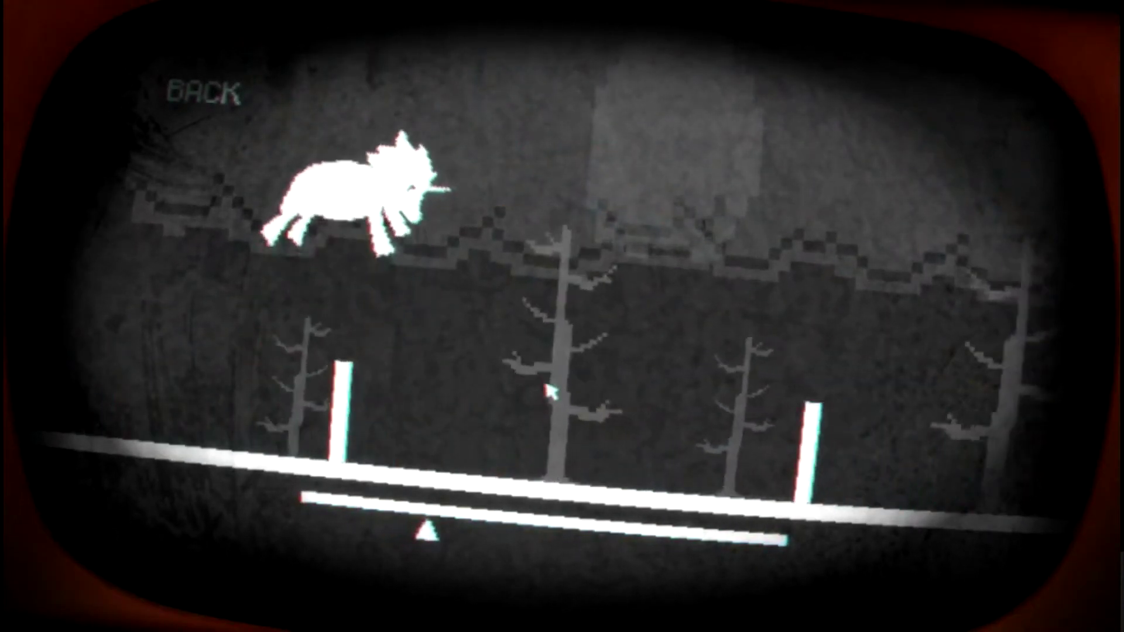
click(619, 392)
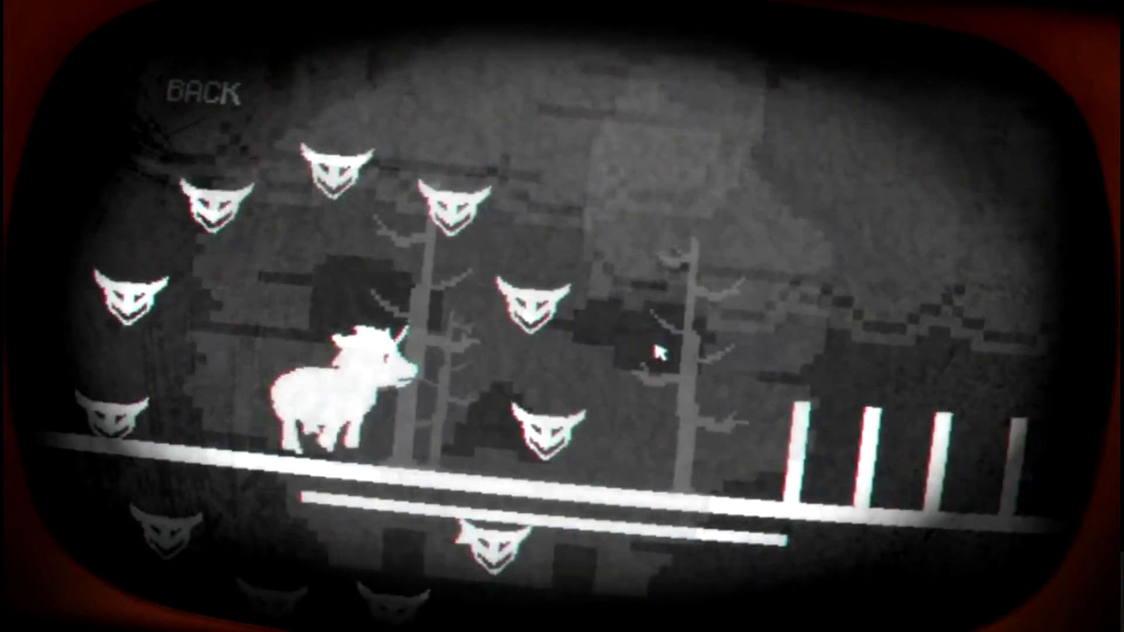
click(678, 363)
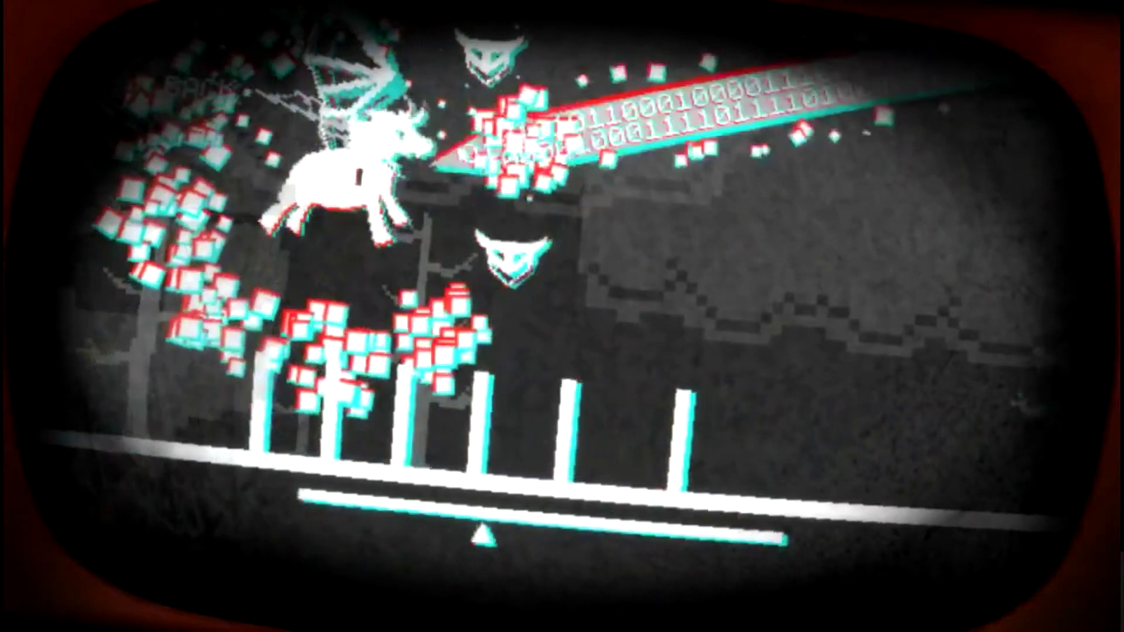
click(581, 321)
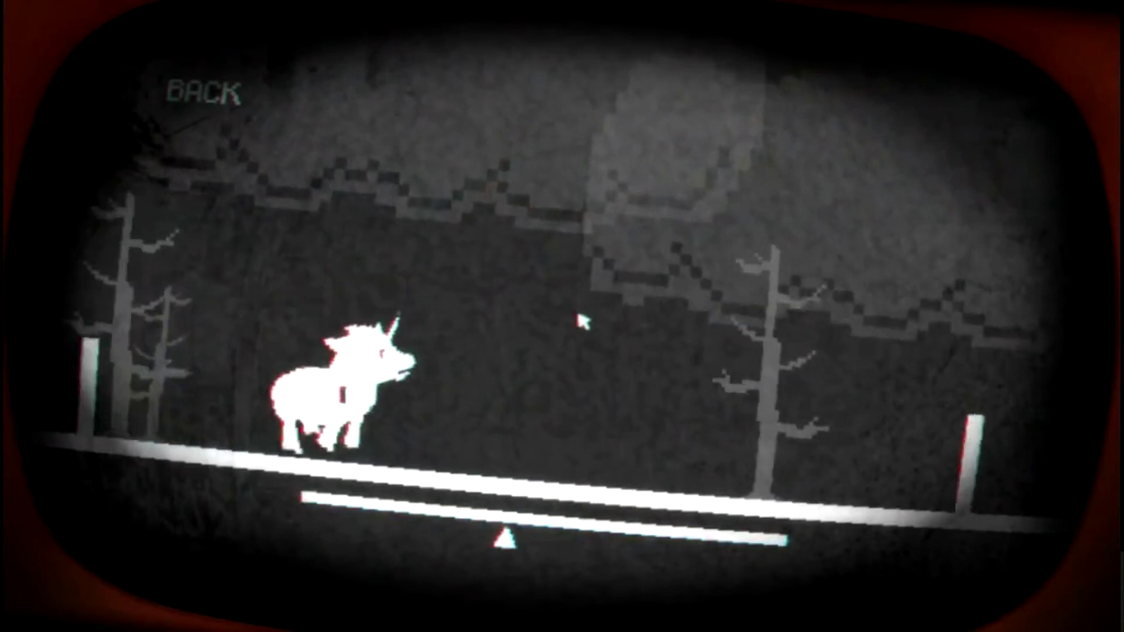
click(668, 380)
click(694, 395)
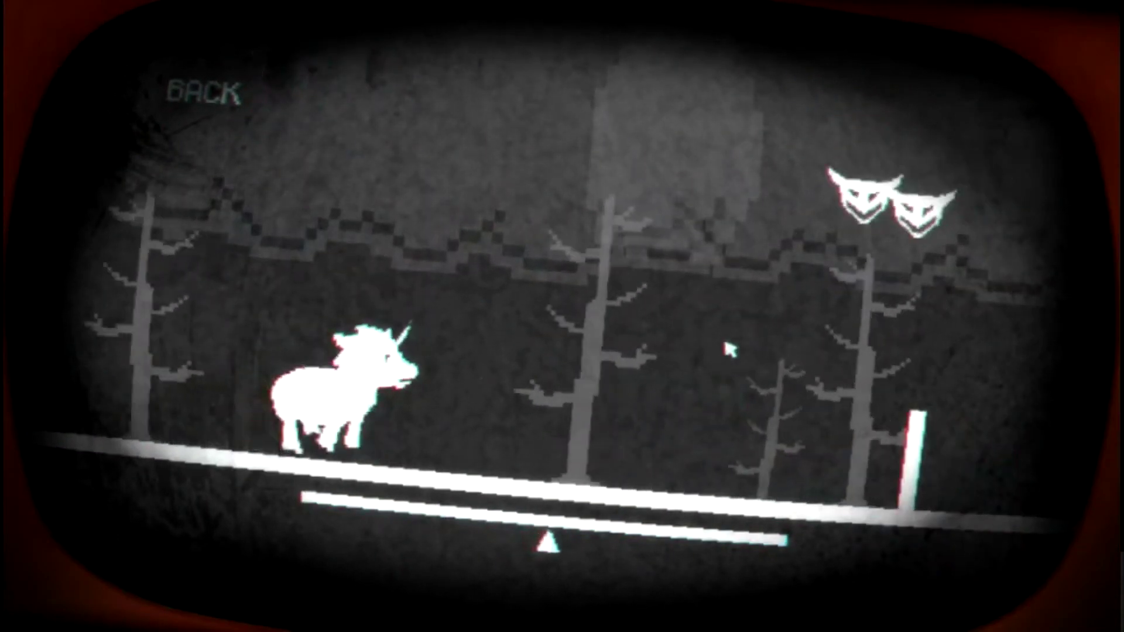
- Destroy the remaining face columns and rows, clearing the last hurdles to the flag
click(620, 327)
click(620, 335)
click(682, 158)
click(755, 307)
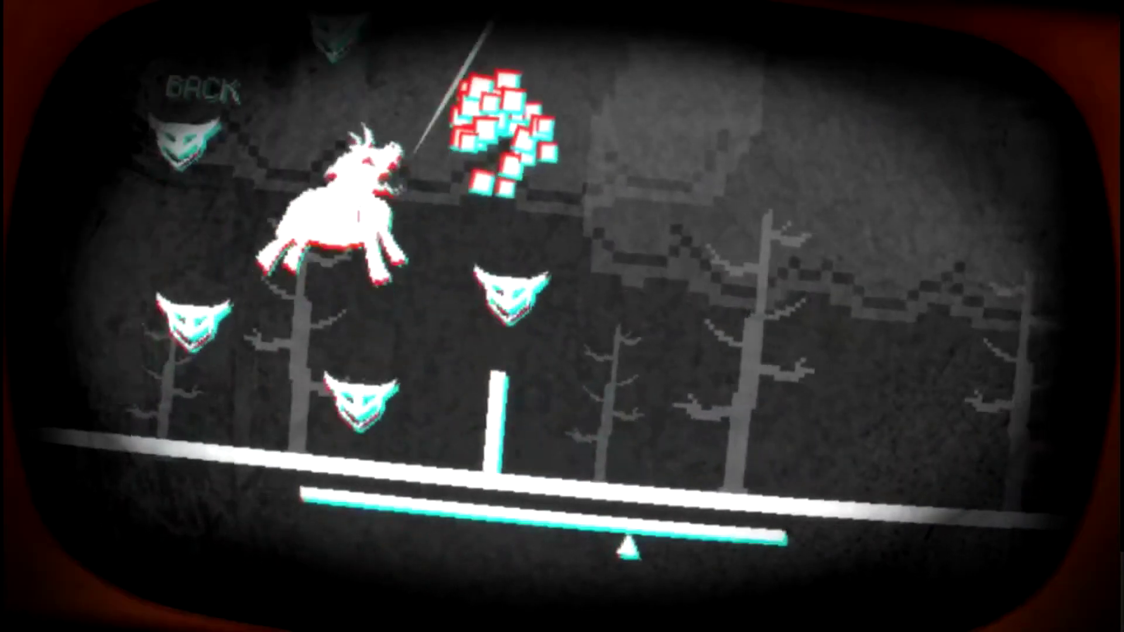
click(562, 316)
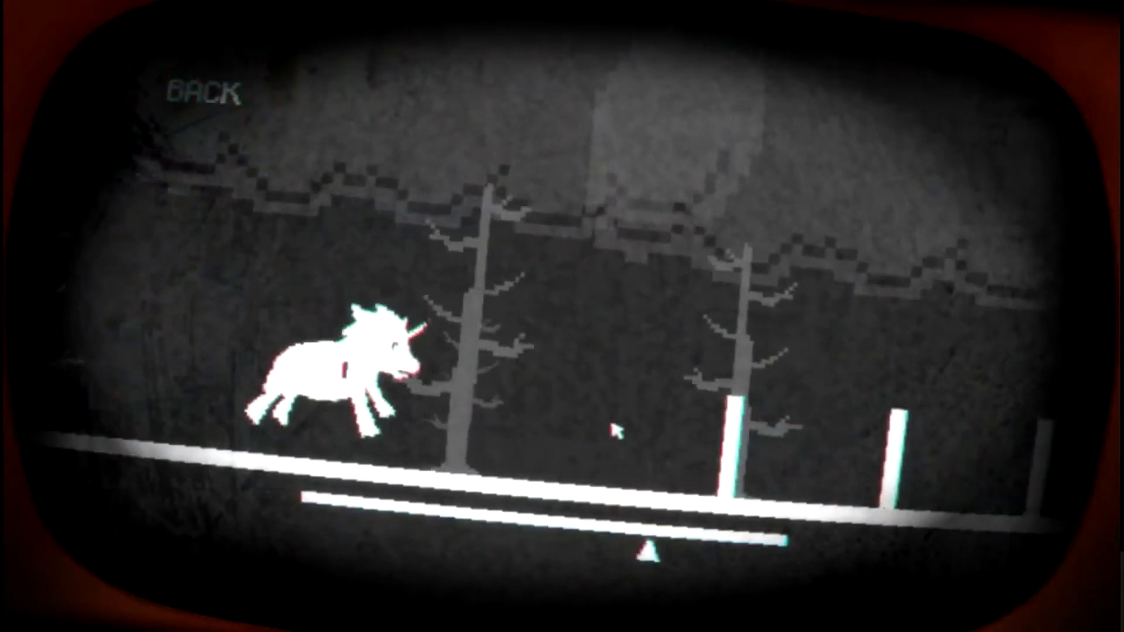
click(628, 453)
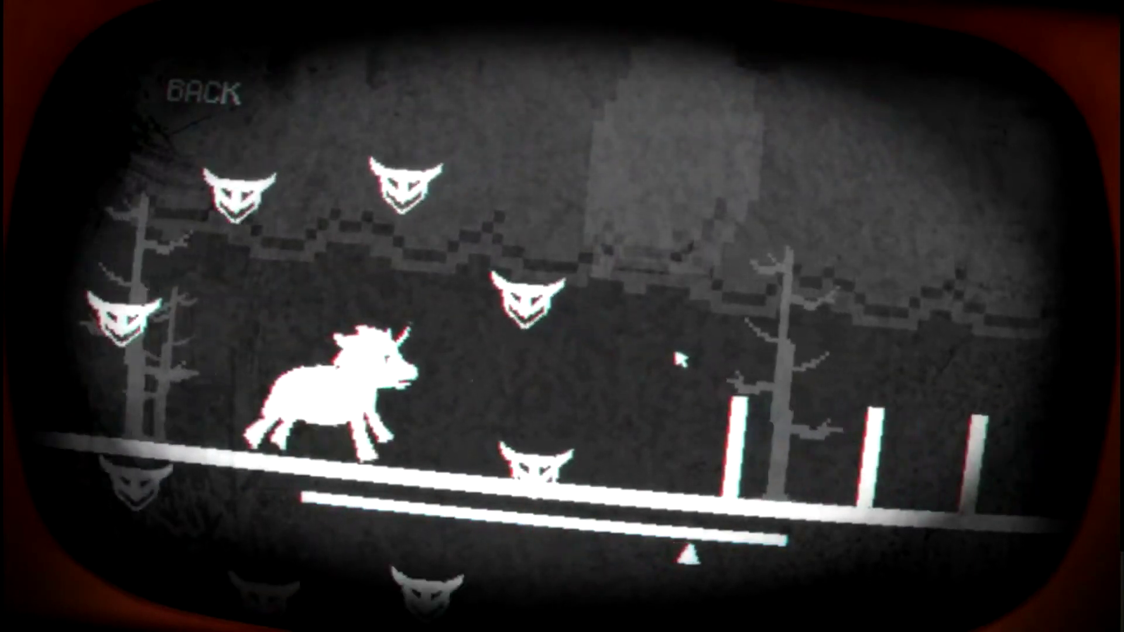
click(707, 371)
click(707, 370)
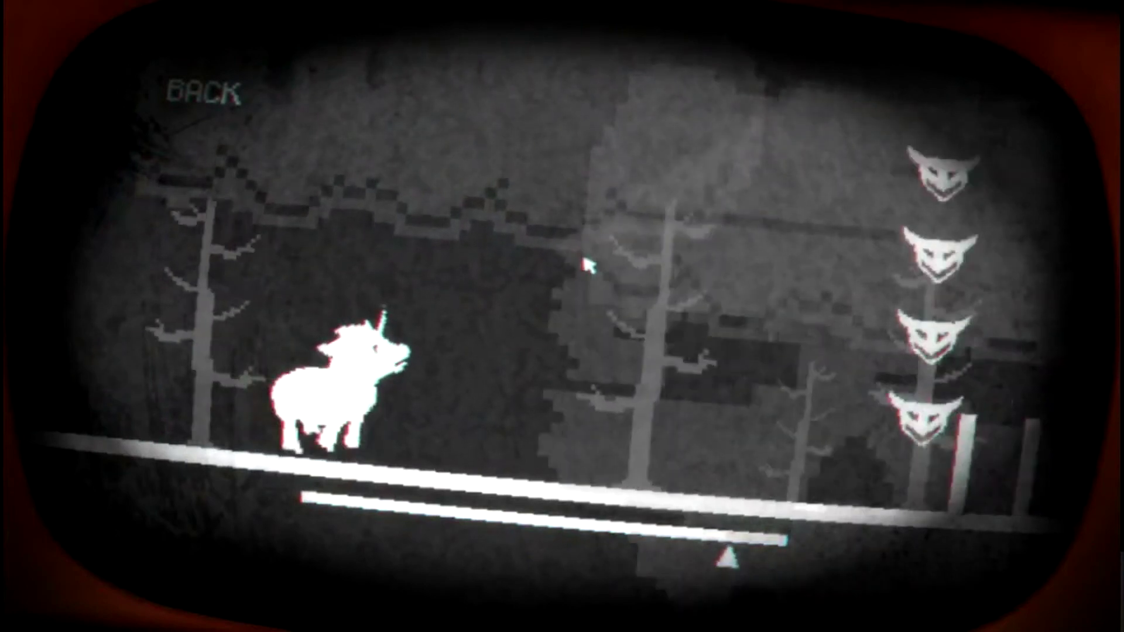
click(720, 368)
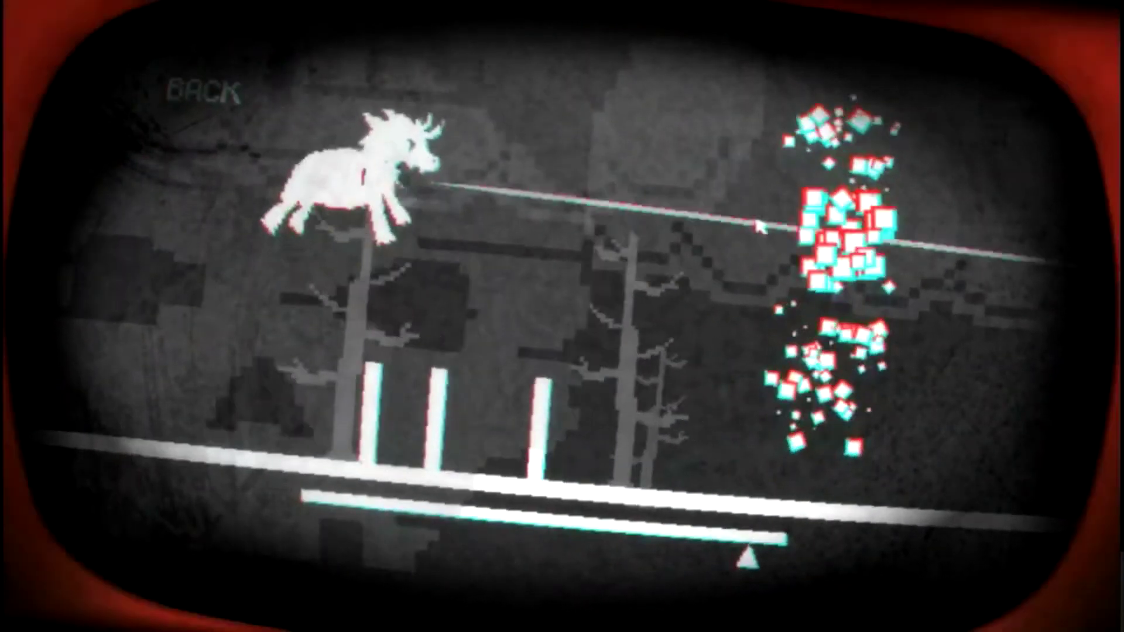
click(734, 369)
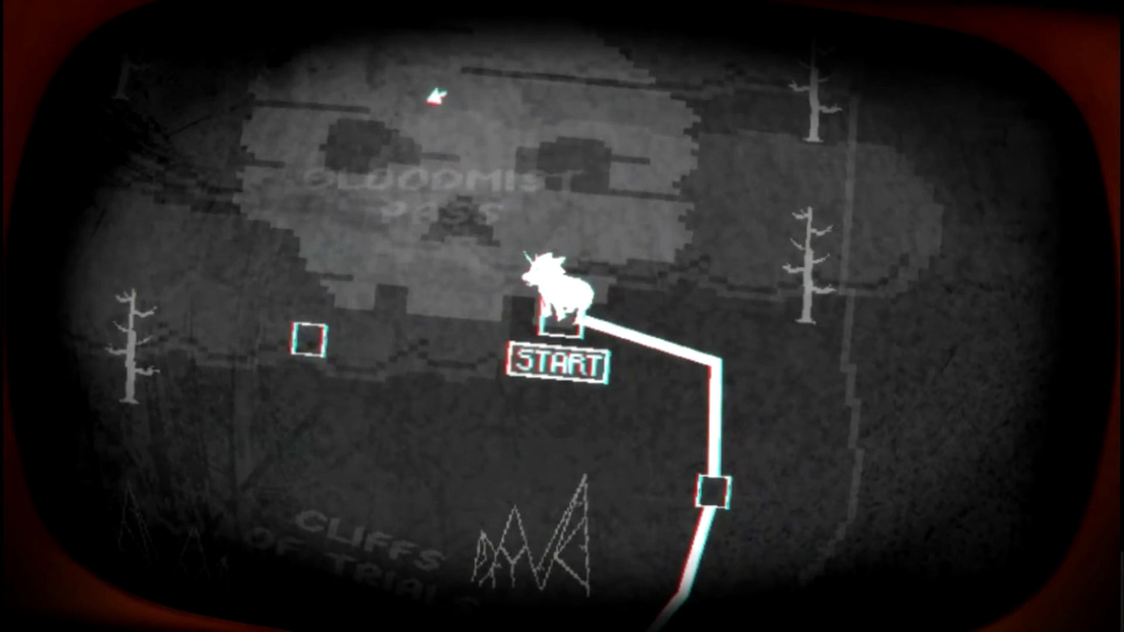
- Walk the pony node by node through Bloodmist Pass to the Sin Desert START
click(309, 340)
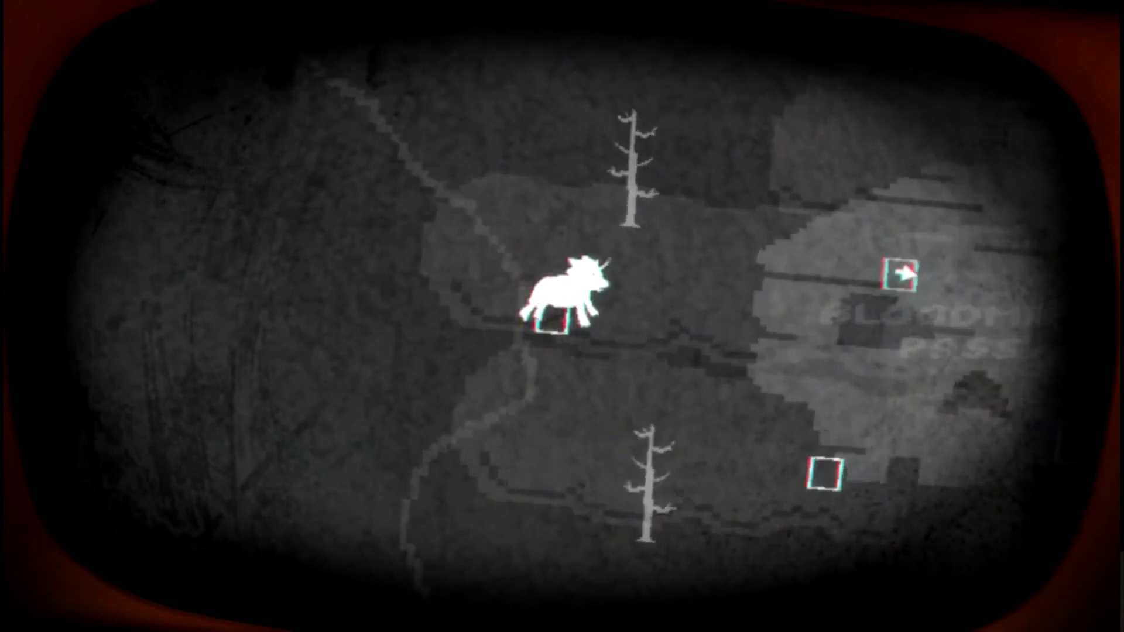
click(896, 275)
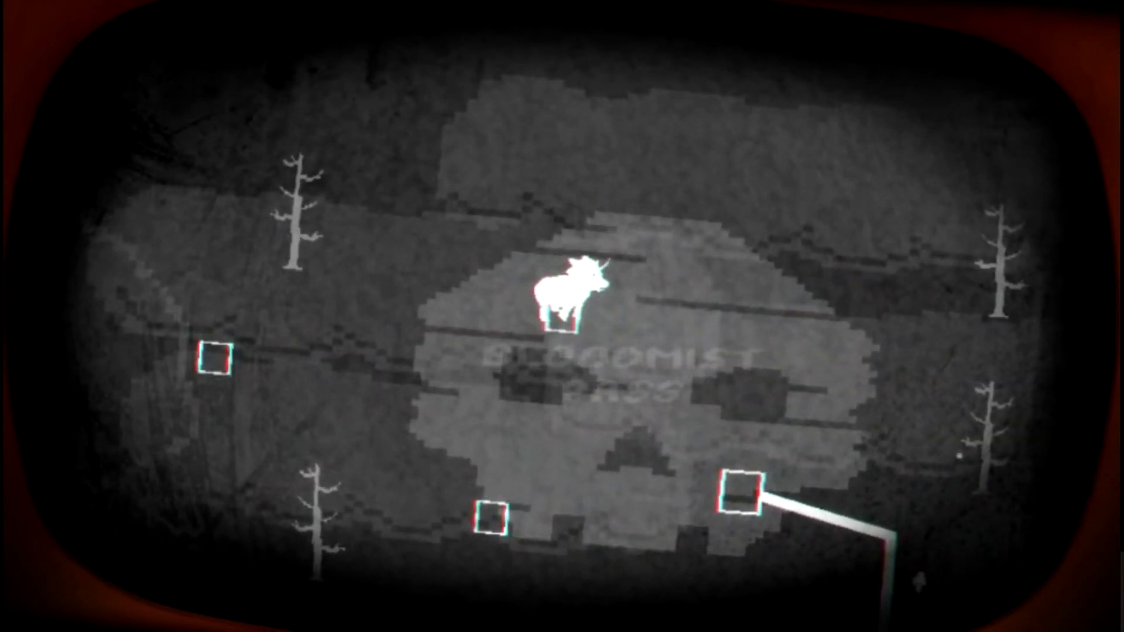
click(961, 455)
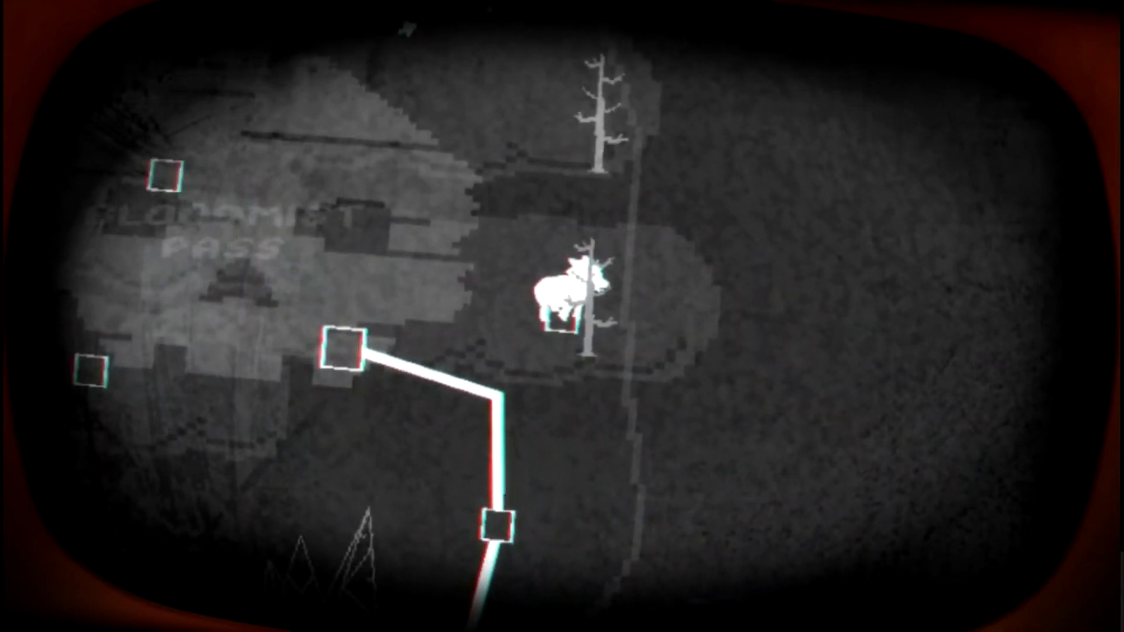
click(580, 124)
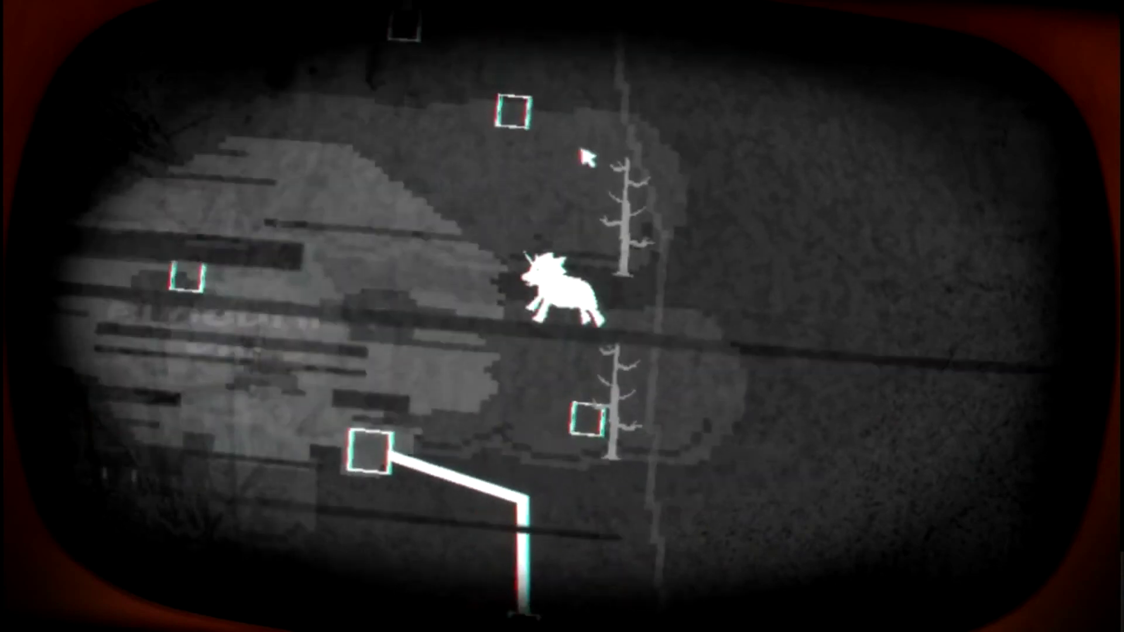
click(466, 242)
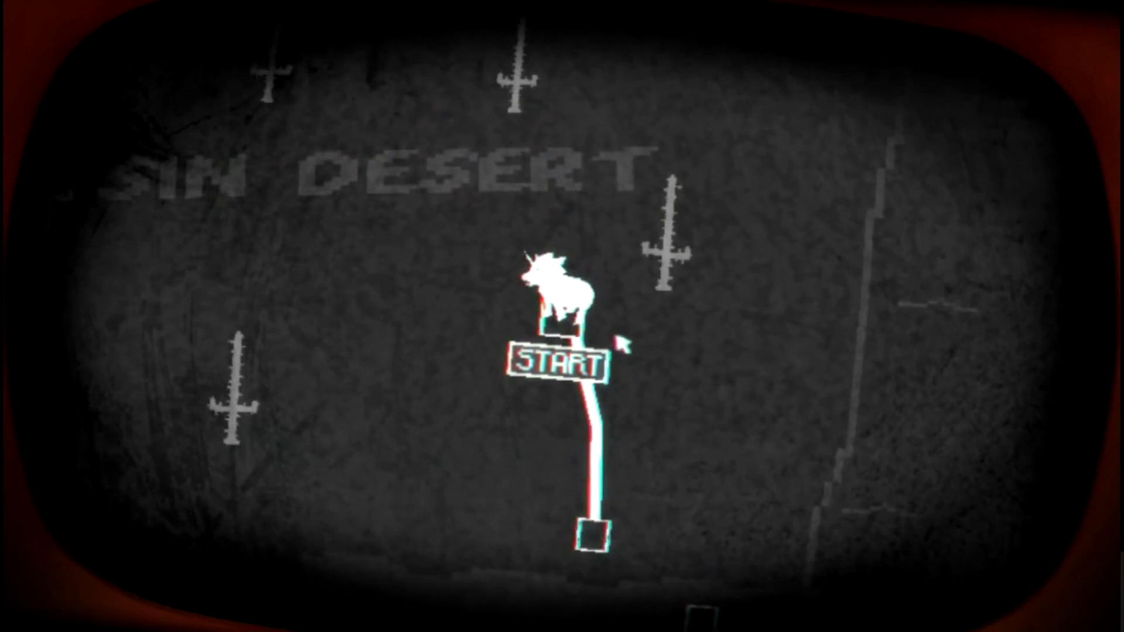
- Enter the Sin Desert level, flap over the post and laser the spider enemy
click(564, 371)
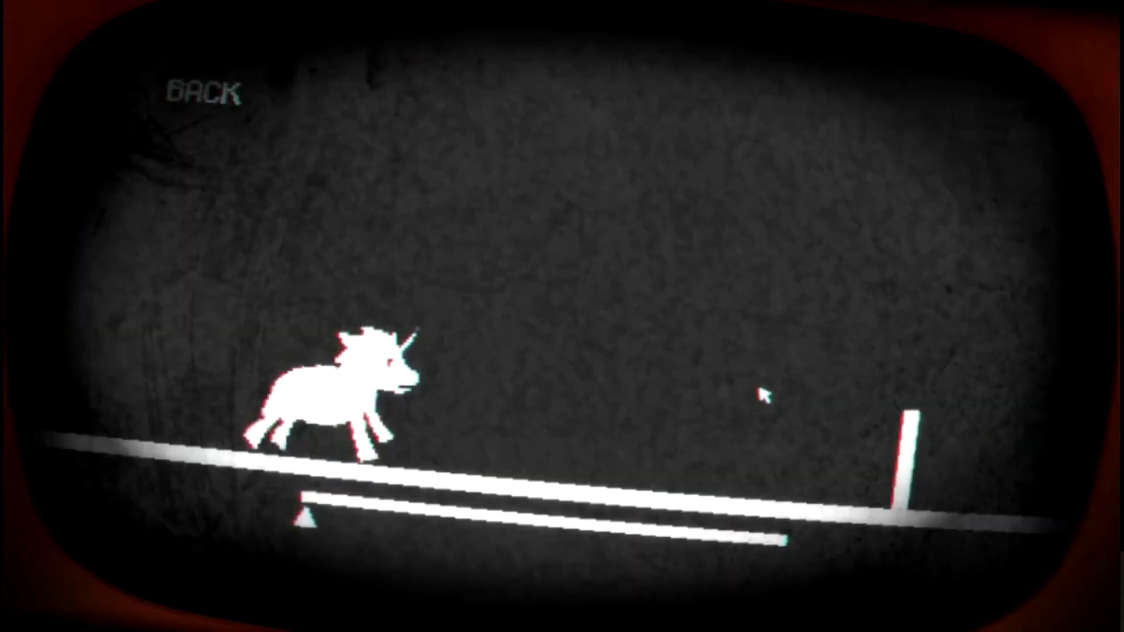
click(764, 404)
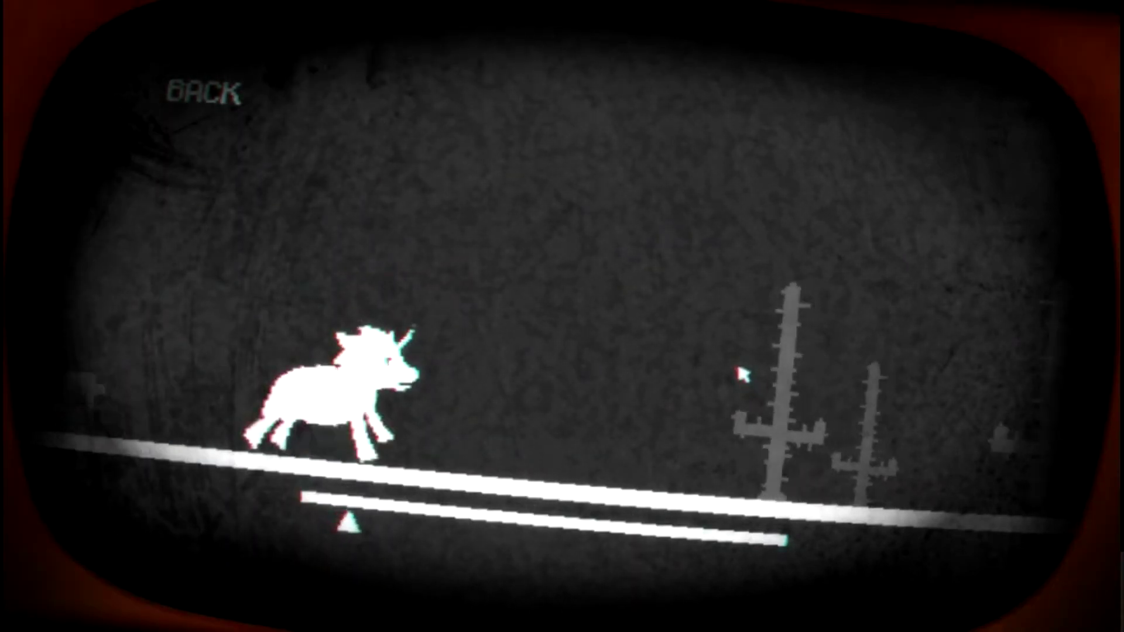
click(744, 374)
click(773, 334)
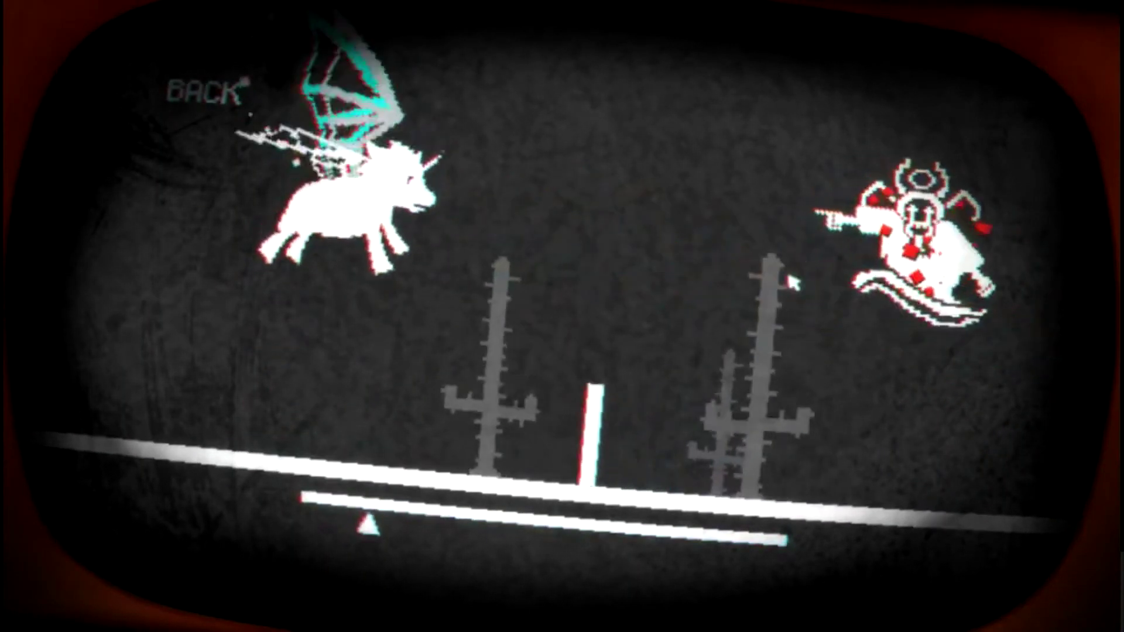
click(798, 287)
click(826, 247)
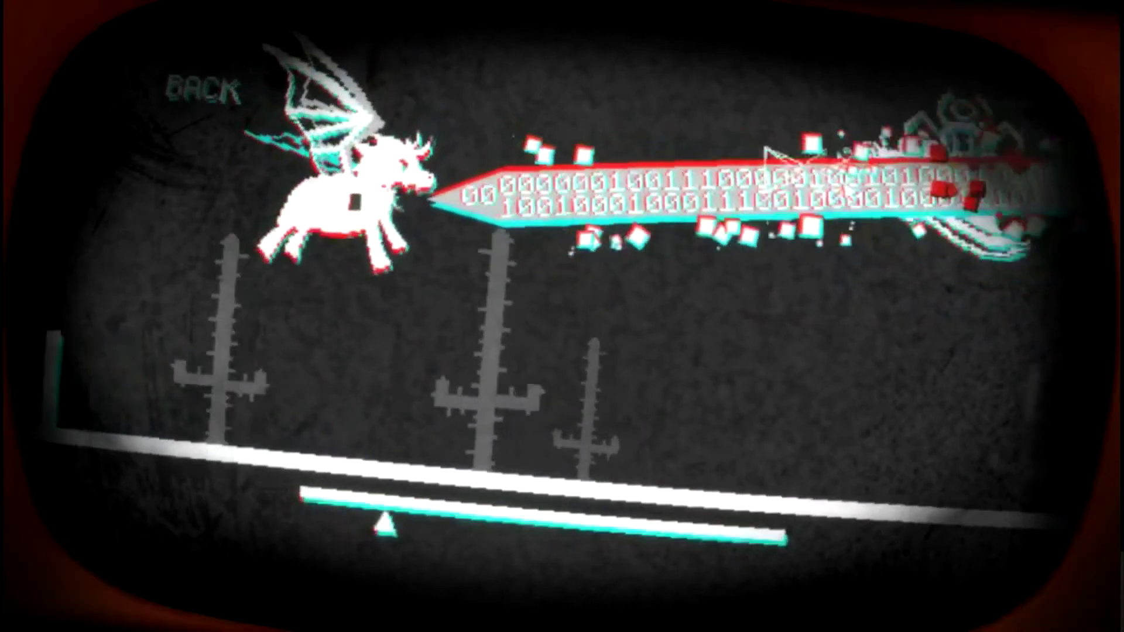
click(850, 197)
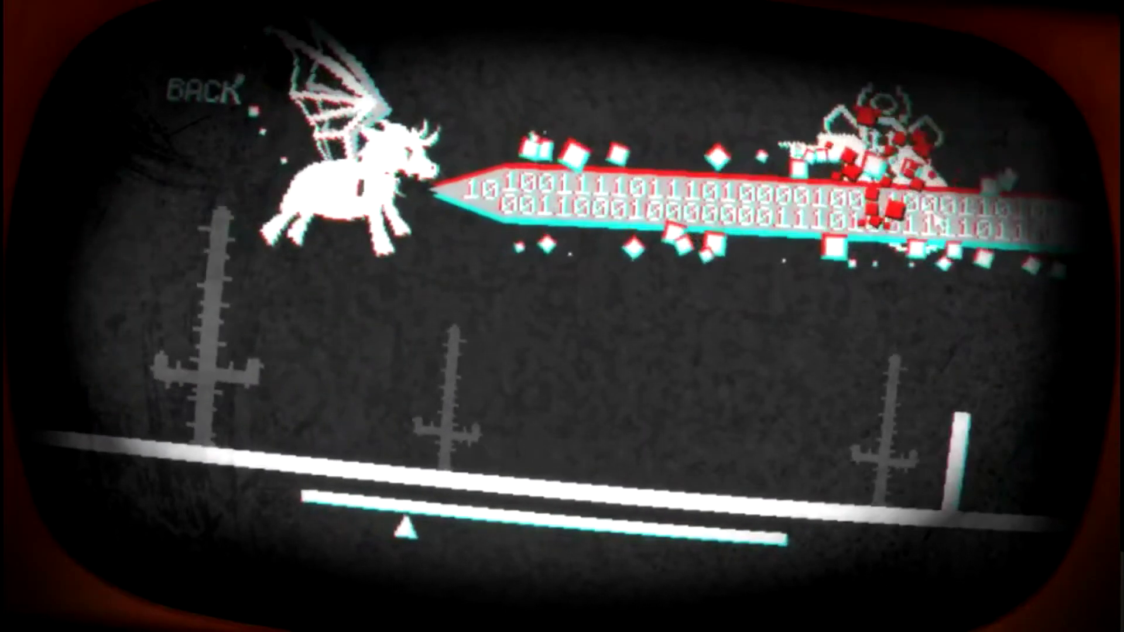
click(818, 249)
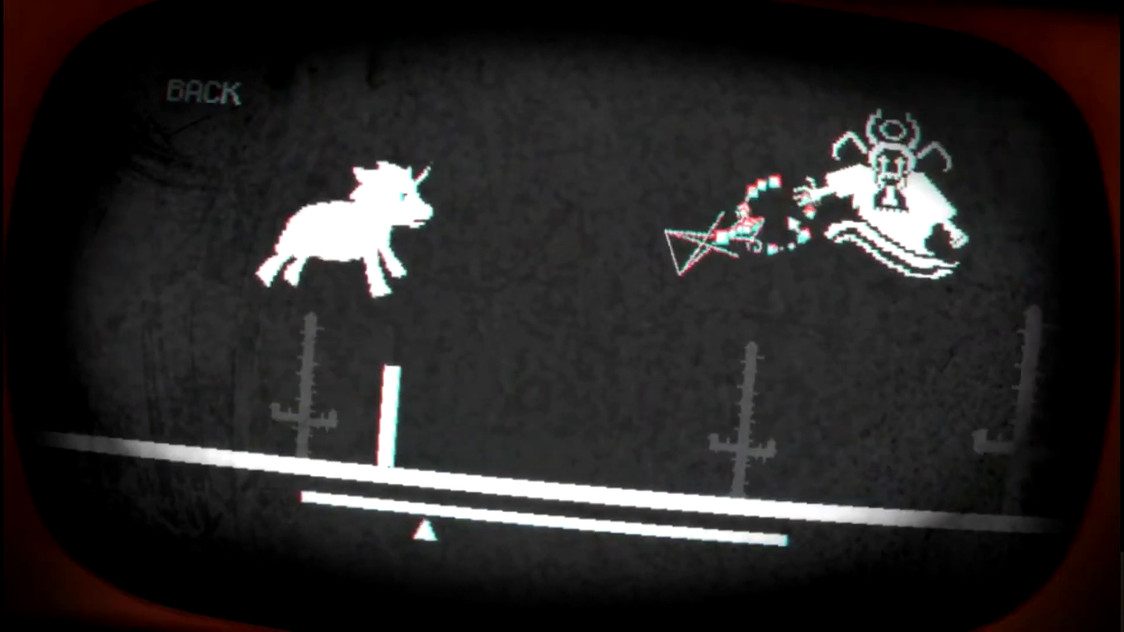
click(791, 216)
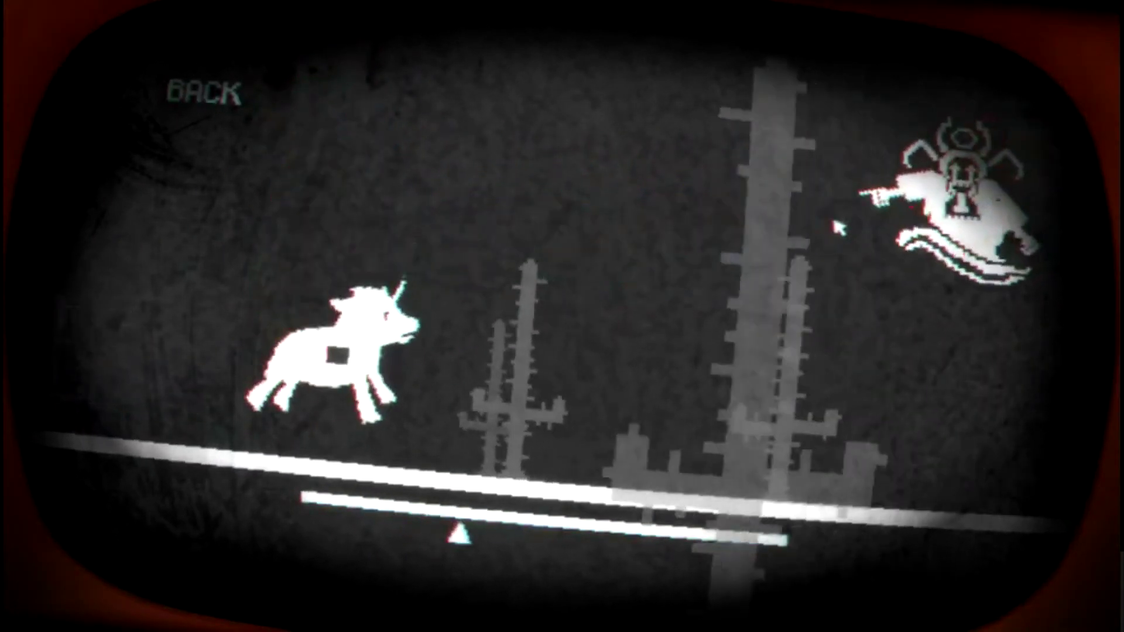
click(838, 227)
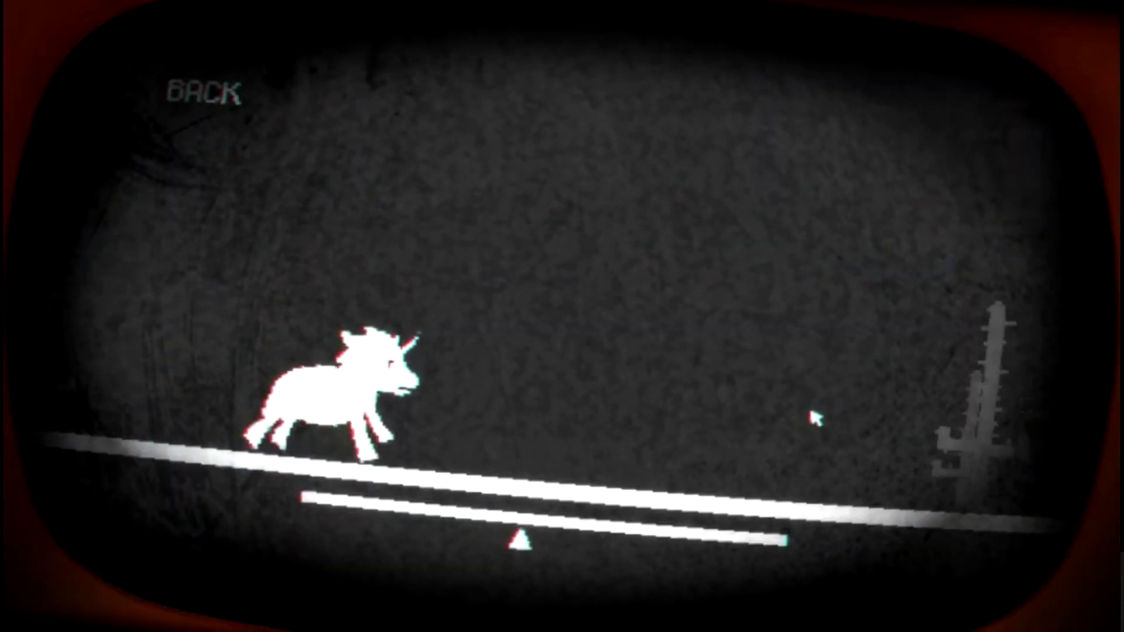
- Destroy the stacked and flying demon face rows, clearing the white post and gate
click(843, 307)
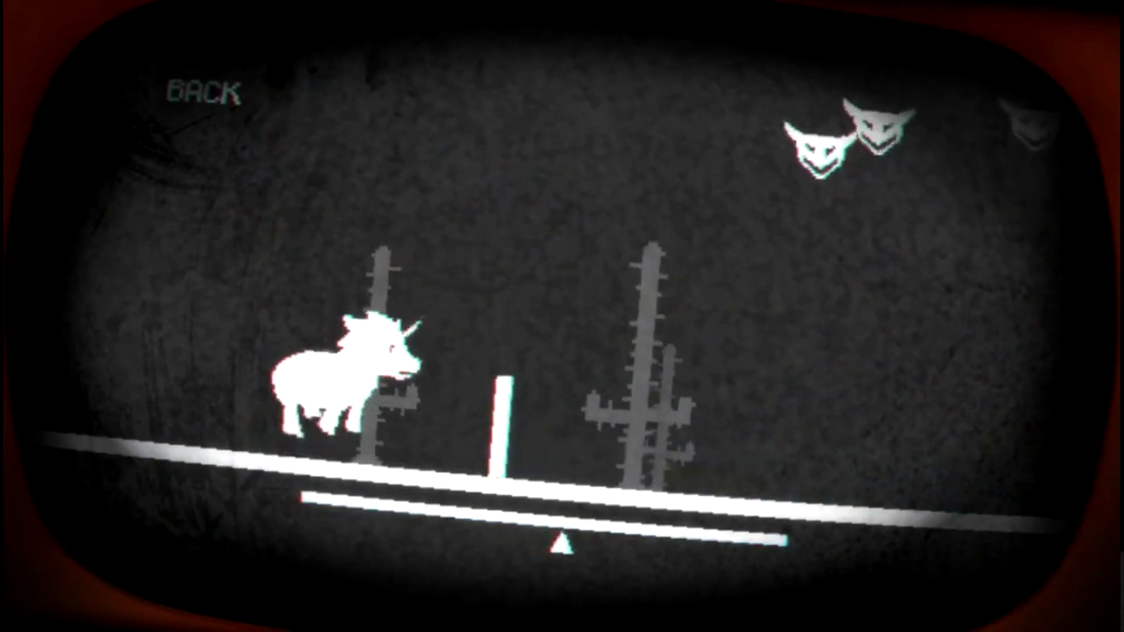
click(807, 372)
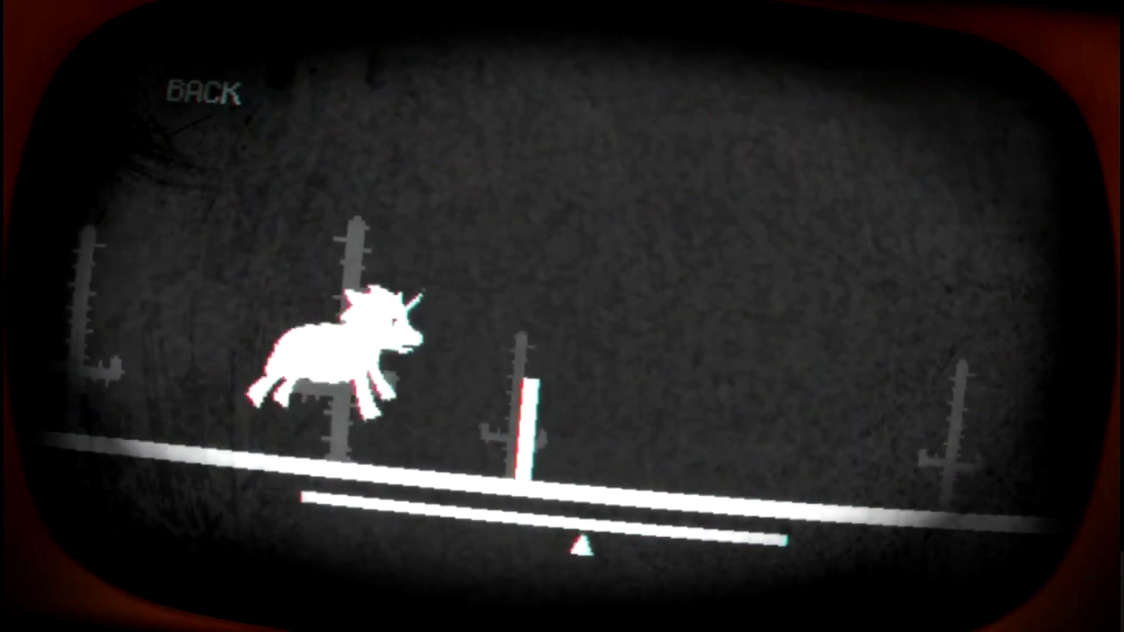
click(807, 237)
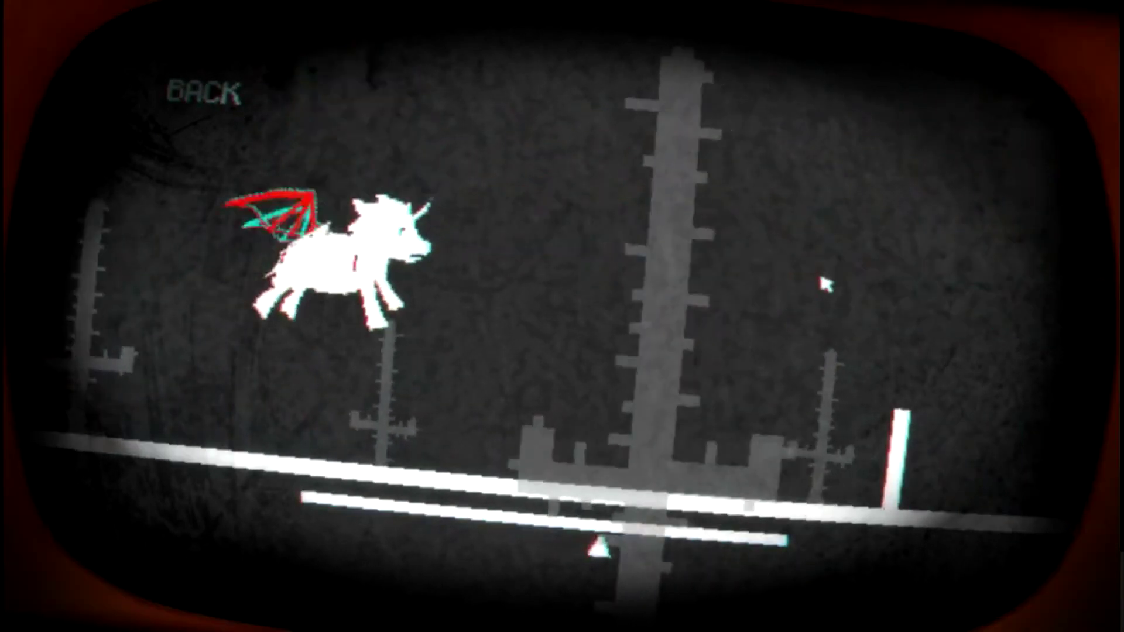
click(832, 353)
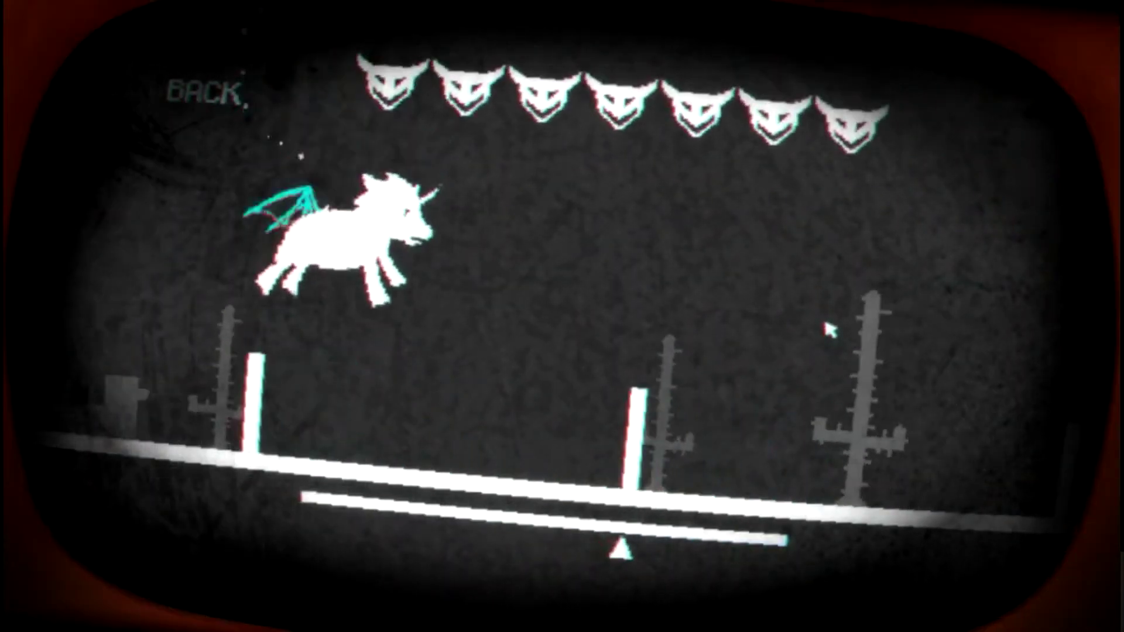
click(642, 229)
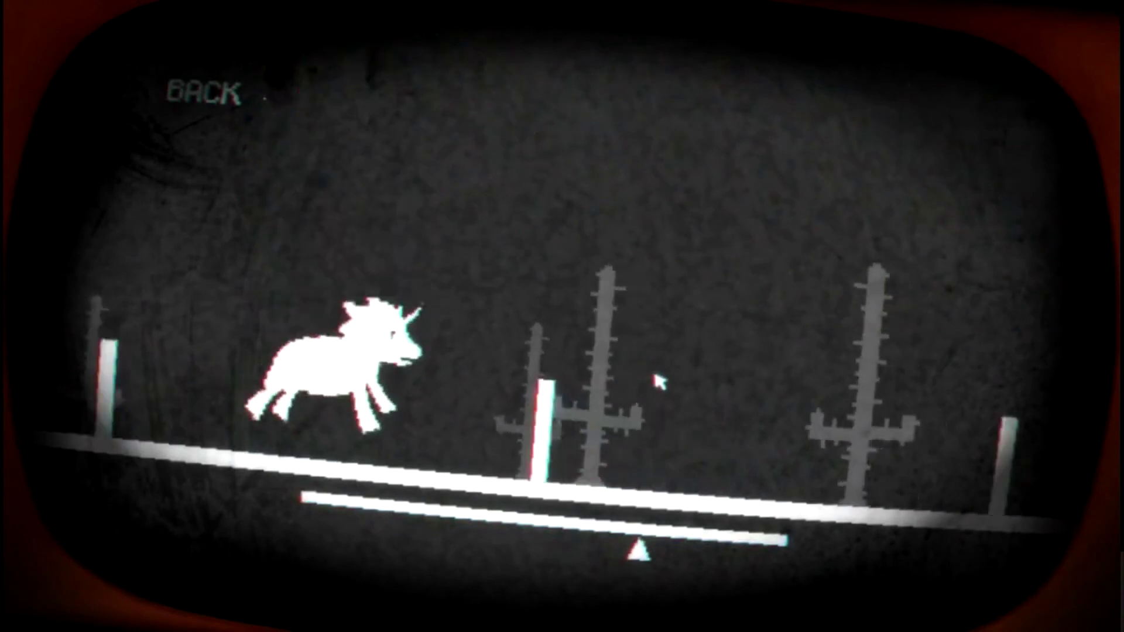
click(750, 208)
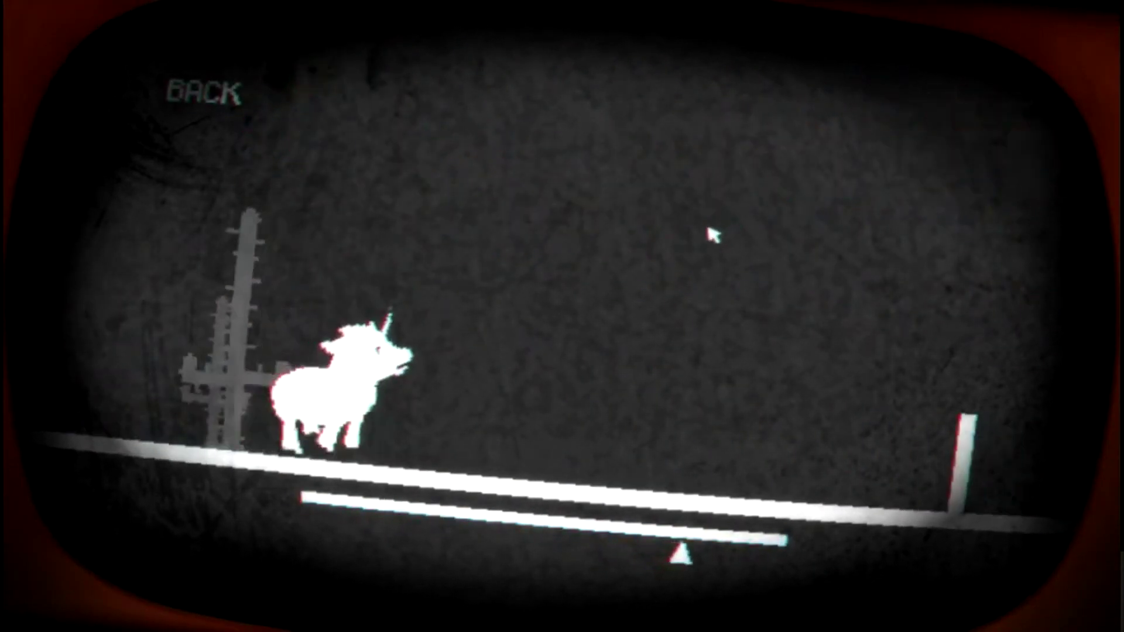
click(682, 303)
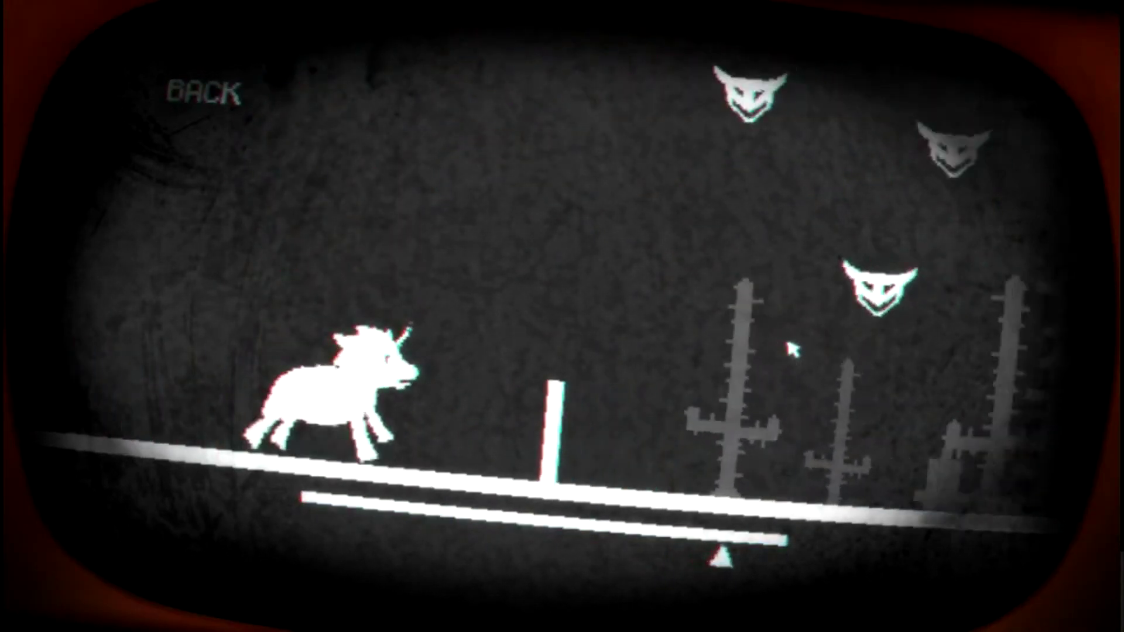
click(791, 349)
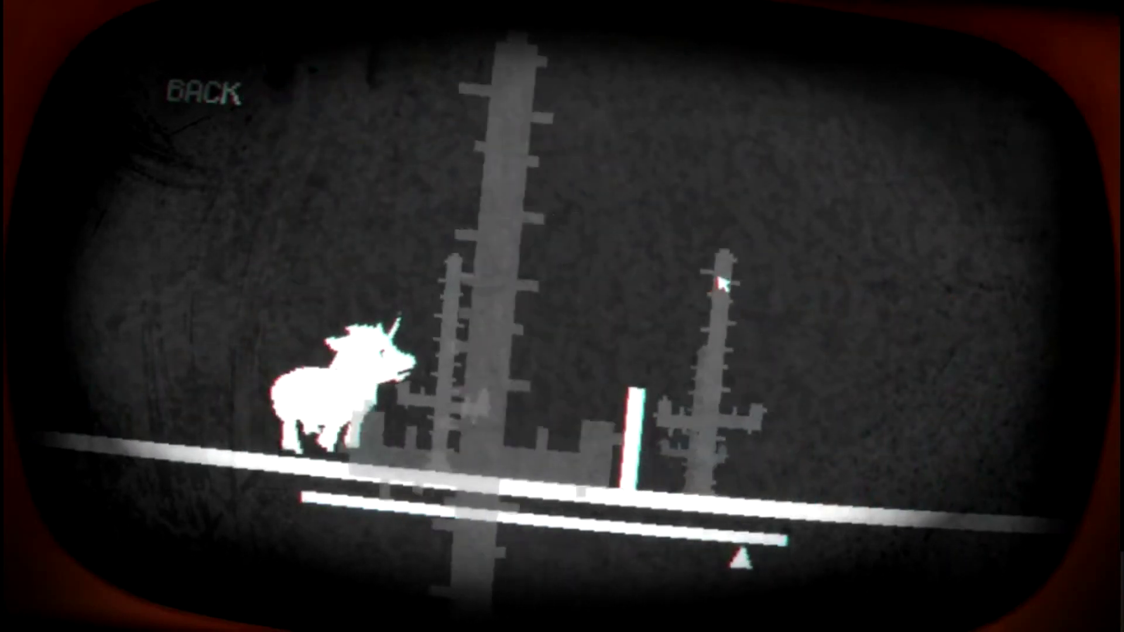
click(712, 246)
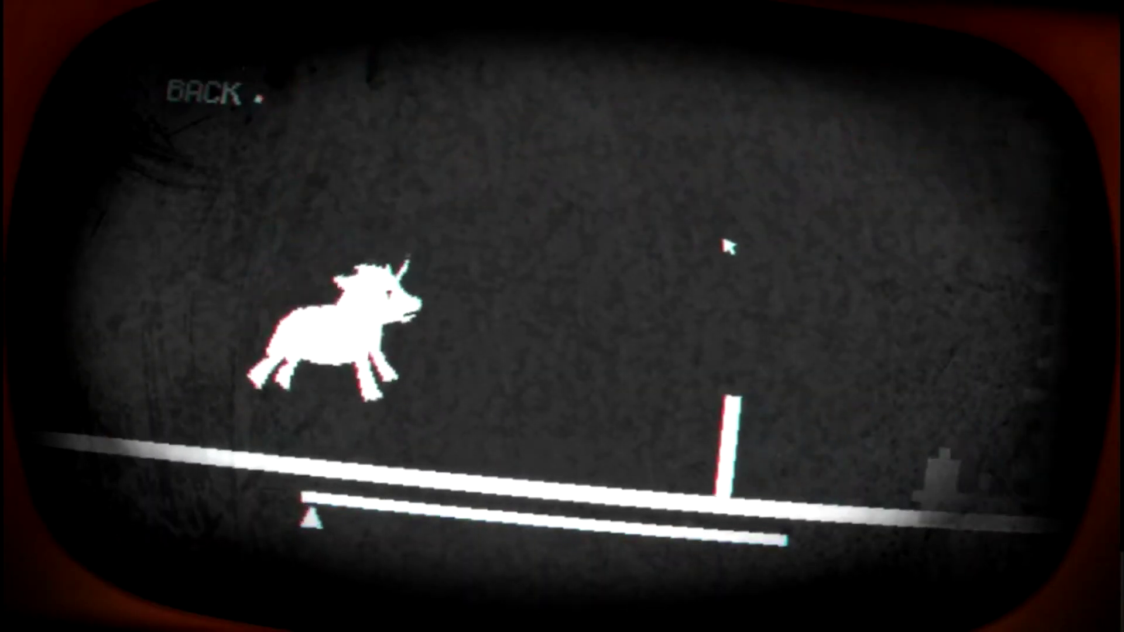
click(729, 255)
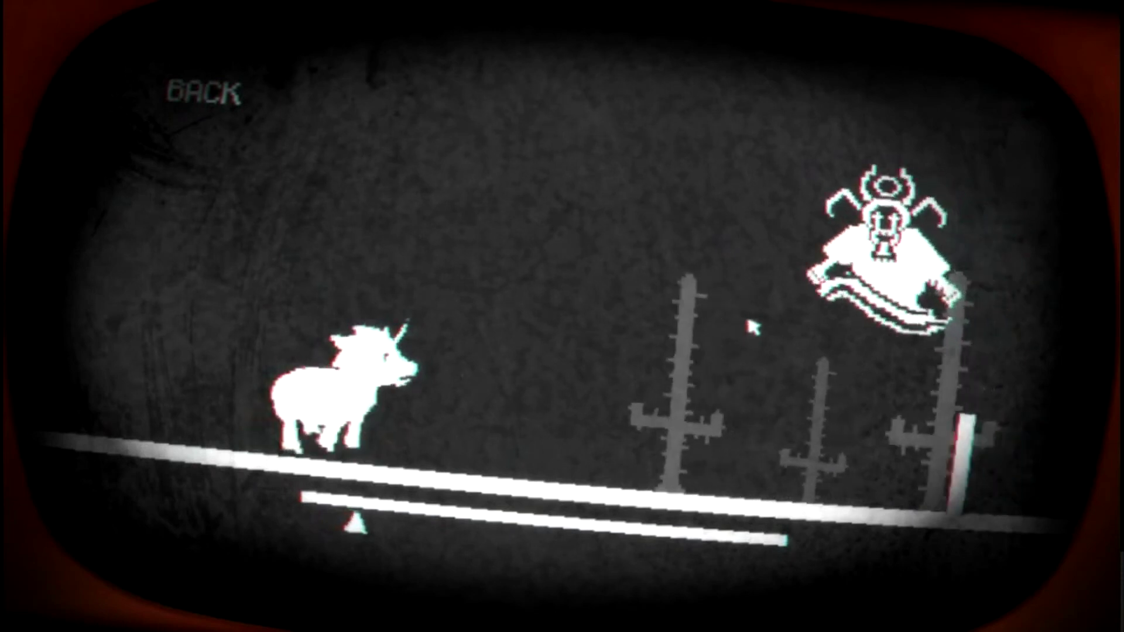
- Shoot the demons hovering over the track, jumping the obstacle by the gap
click(771, 281)
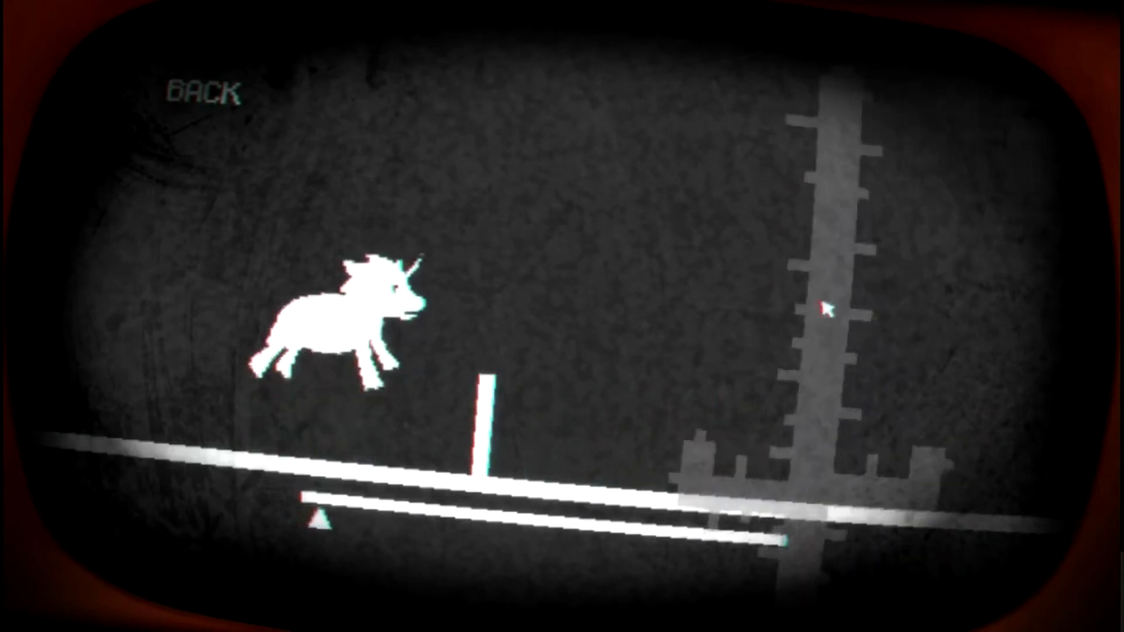
click(827, 310)
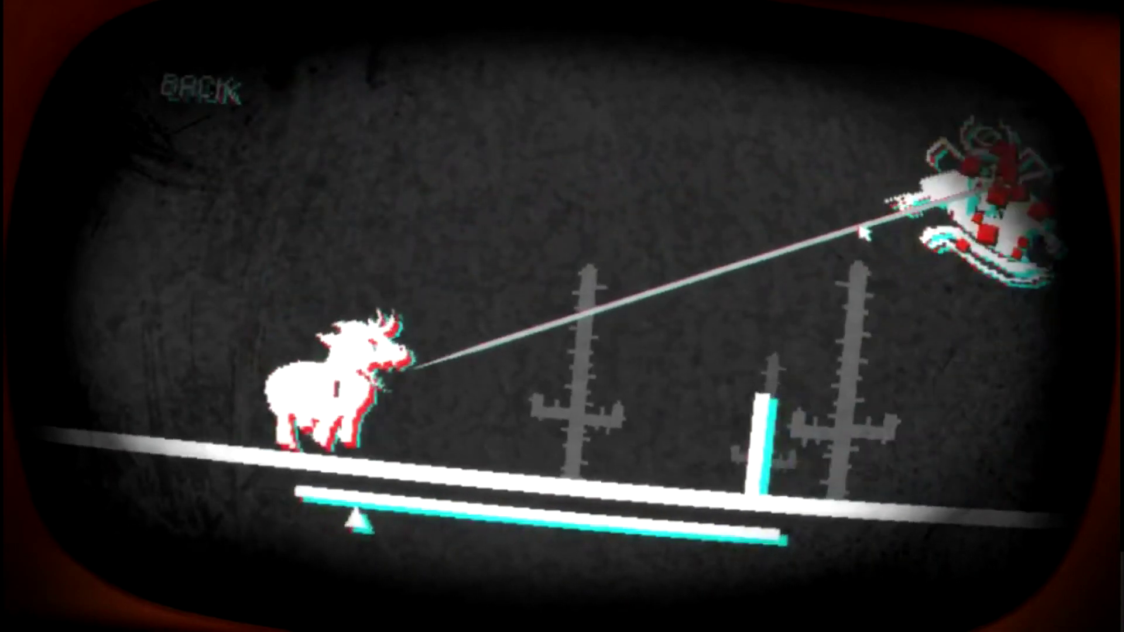
click(870, 237)
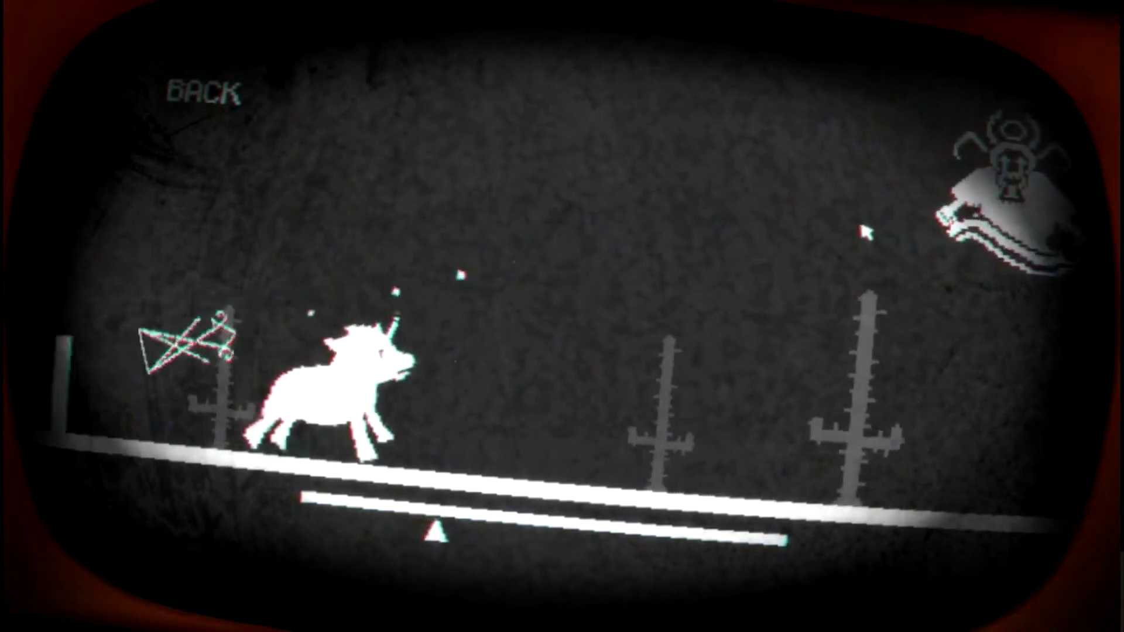
click(865, 231)
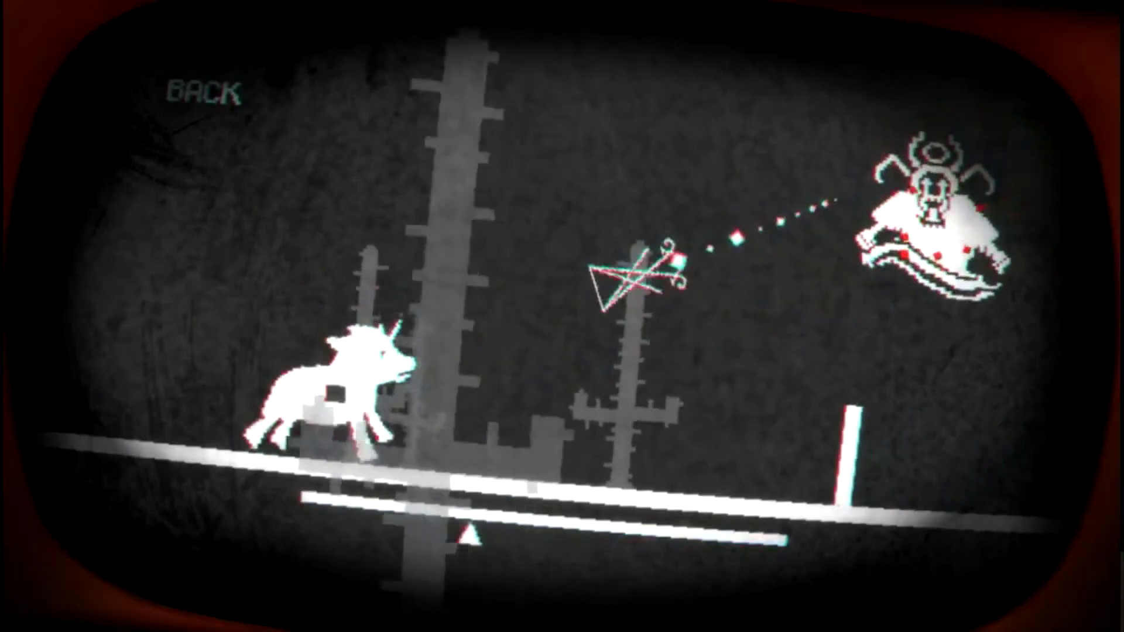
key(space)
click(841, 232)
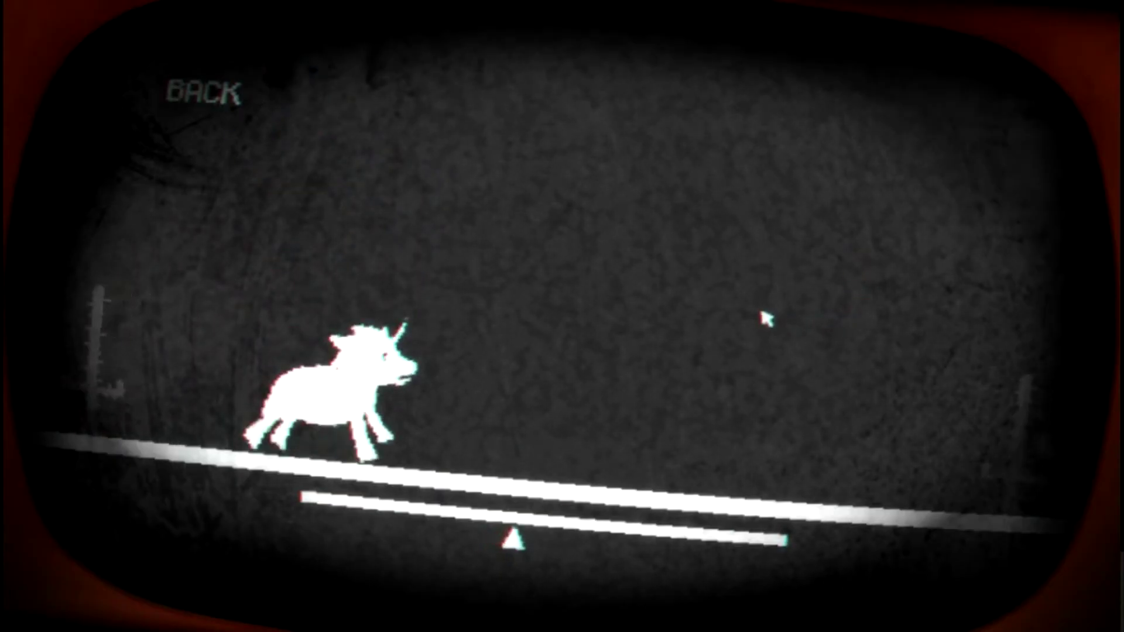
click(790, 246)
click(869, 325)
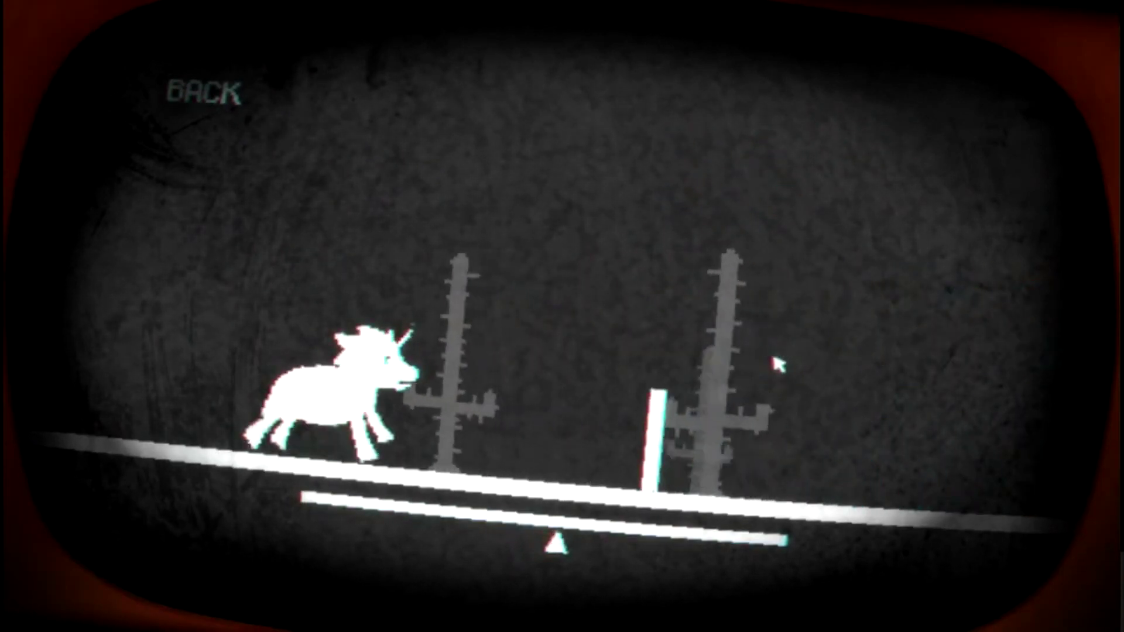
click(834, 131)
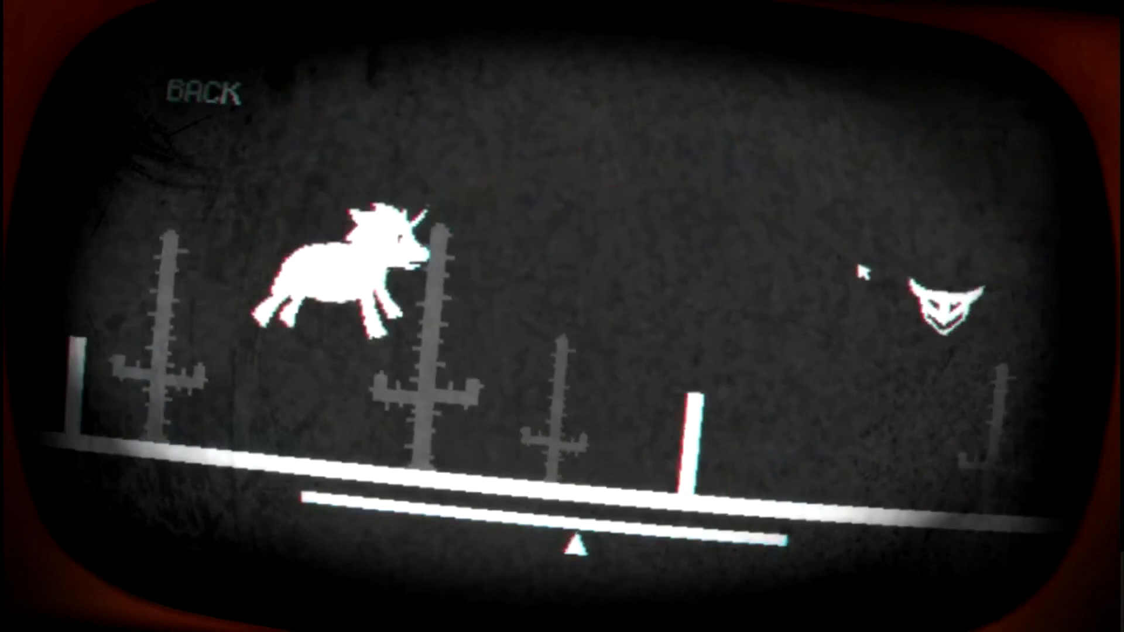
click(826, 257)
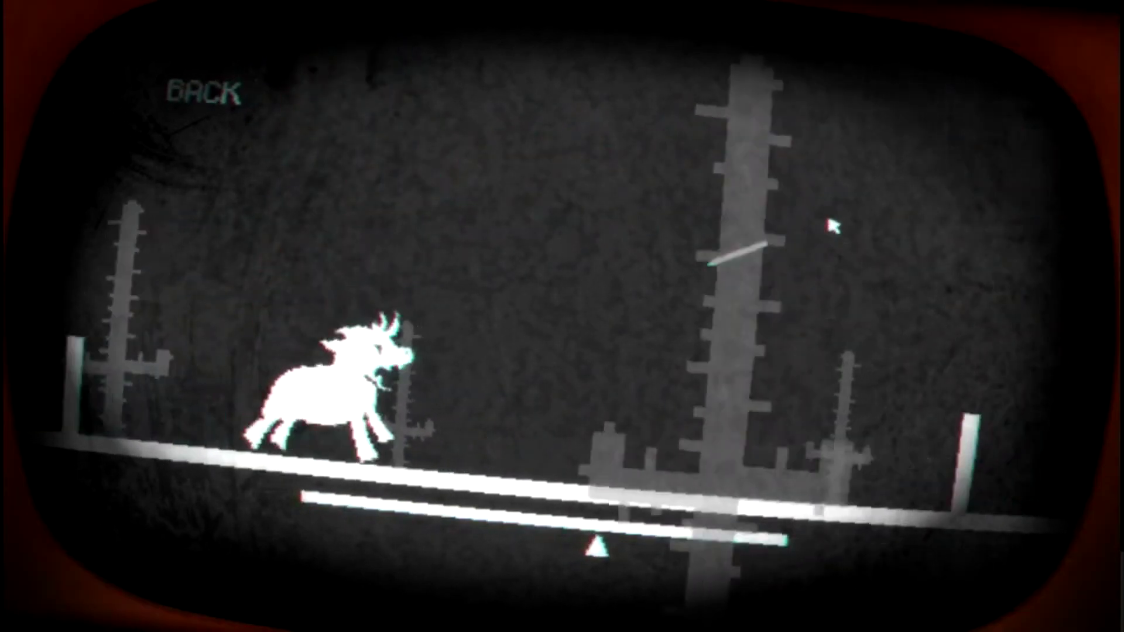
- Blast the demon row and new spawns while winging over the hurdle and gap
click(836, 230)
key(space)
click(843, 263)
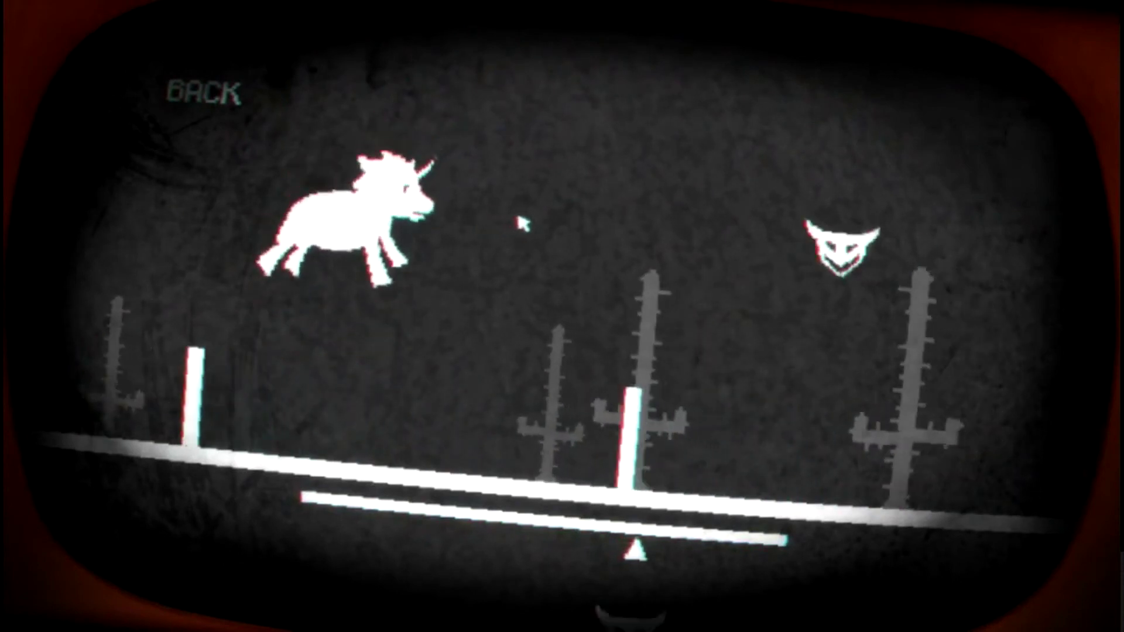
key(space)
click(369, 97)
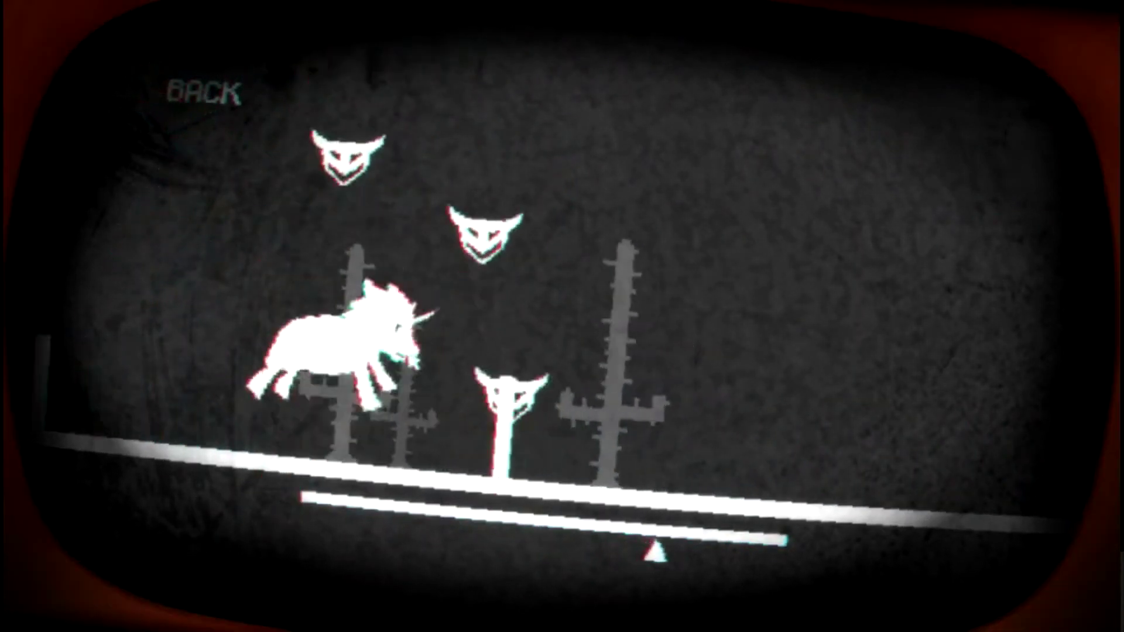
key(space)
- Destroy the overhead swarm and face columns, jumping the final hurdles to the flag
click(641, 356)
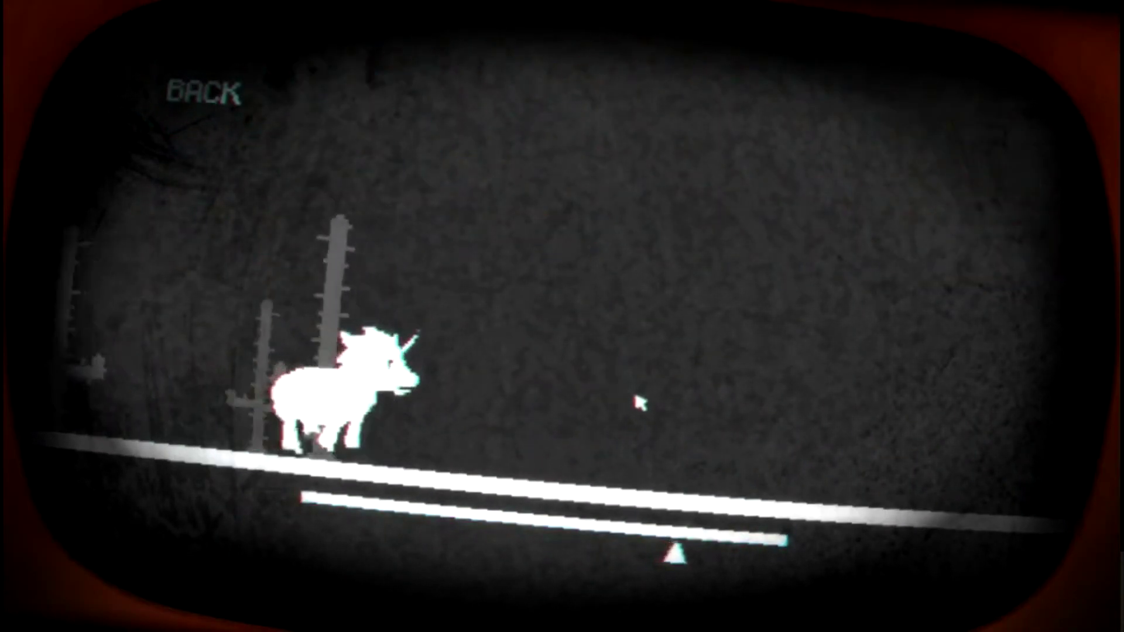
click(713, 396)
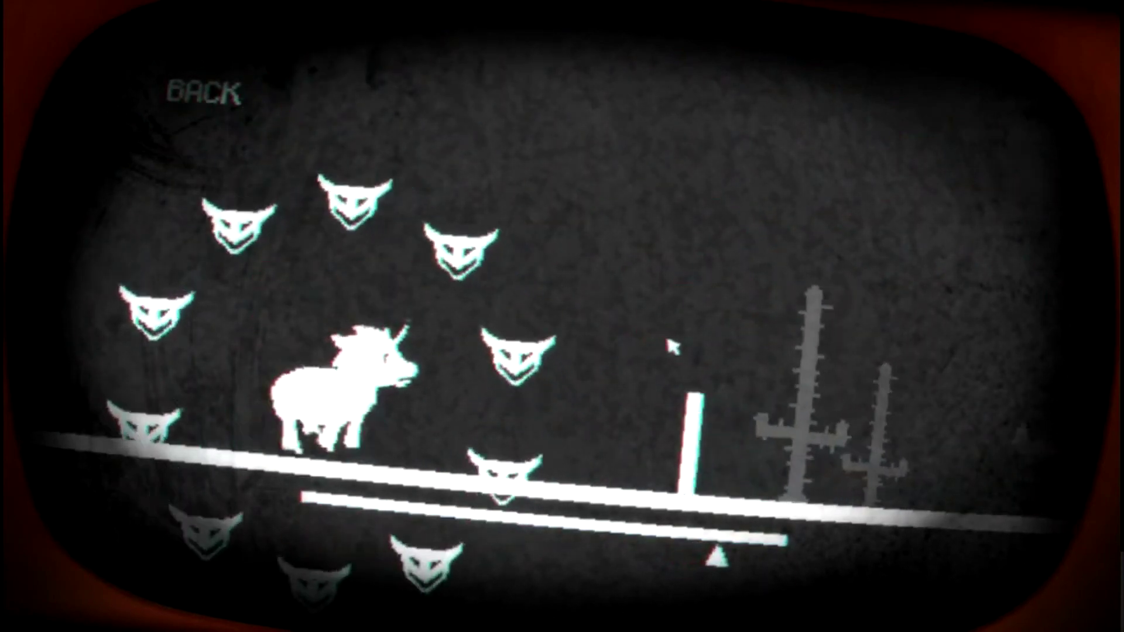
key(space)
click(651, 297)
key(space)
key(space)
click(732, 325)
click(724, 170)
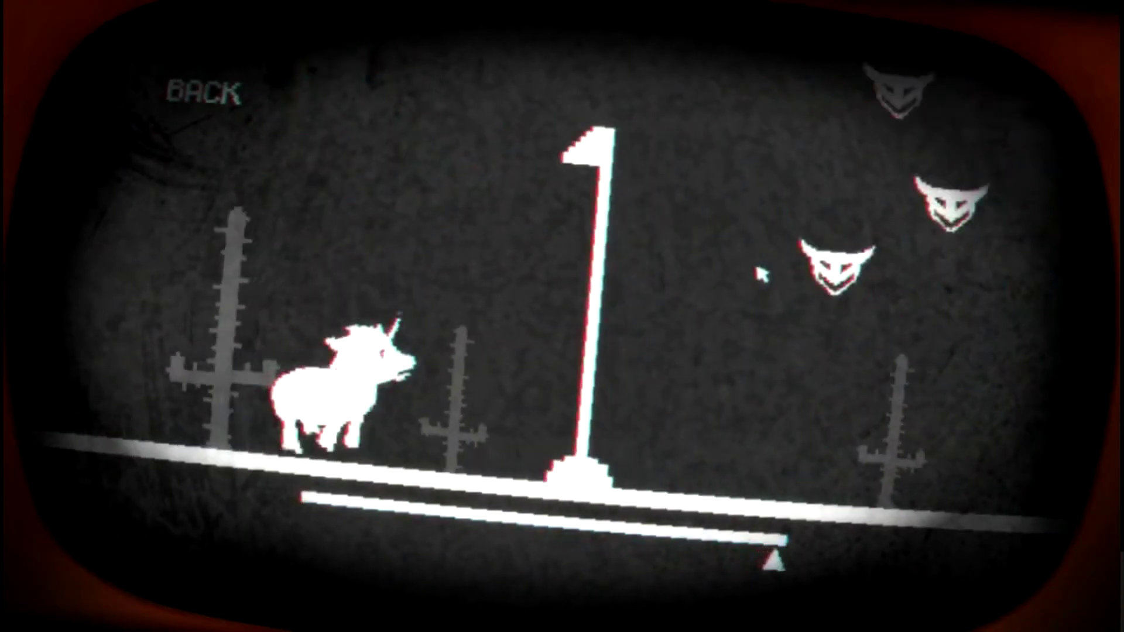
key(space)
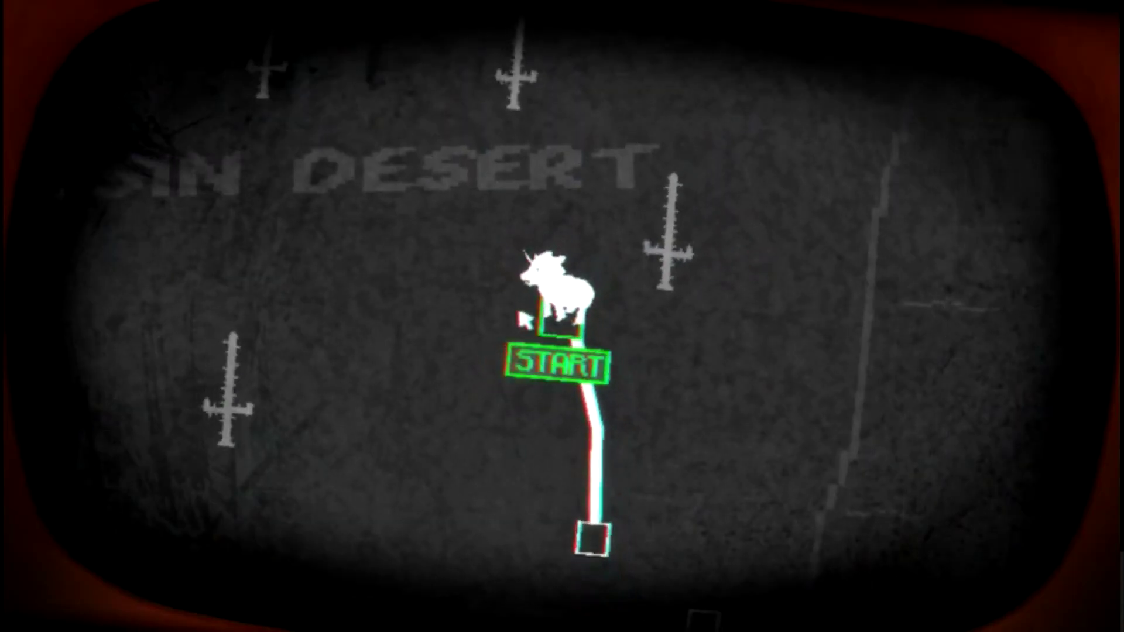
- Start the next desert node's stage, run it to the flag, and return to the map
click(402, 106)
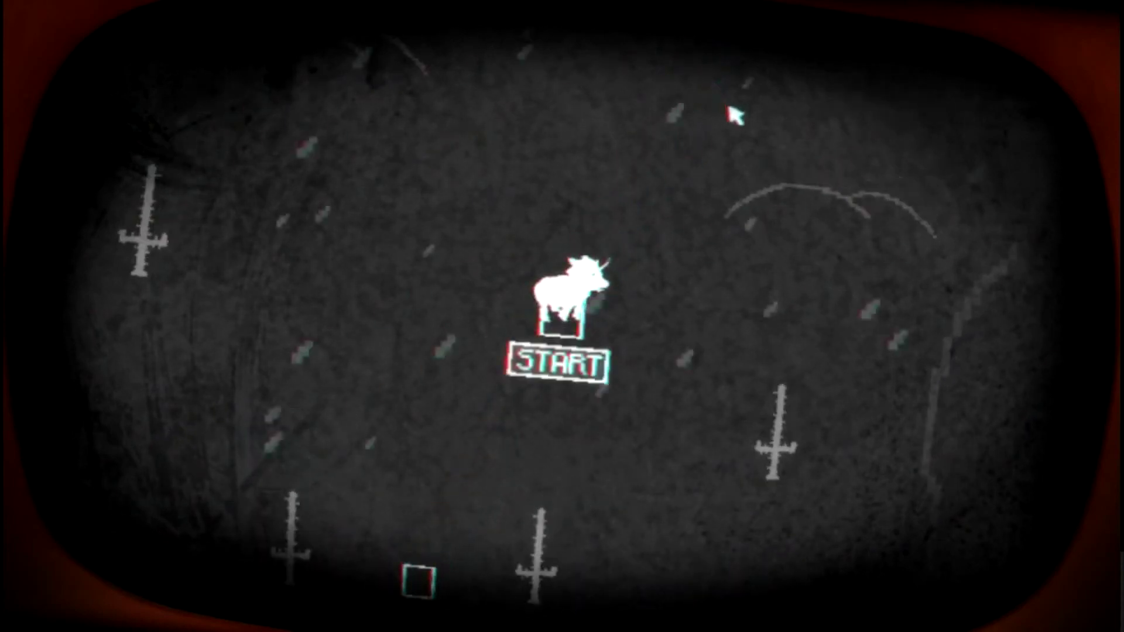
click(569, 379)
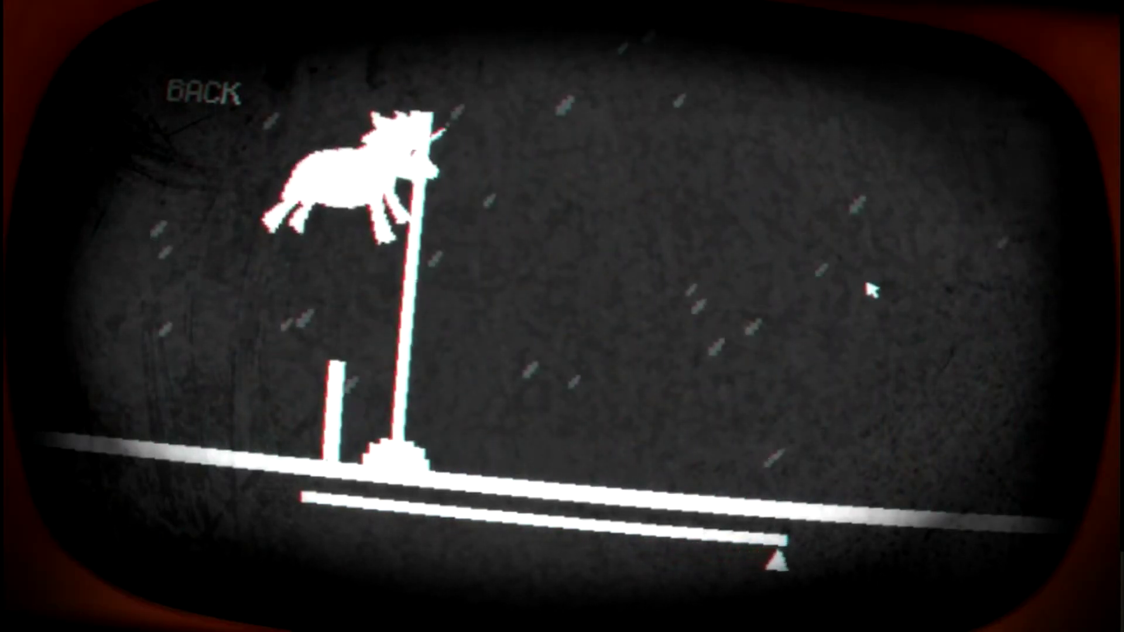
key(space)
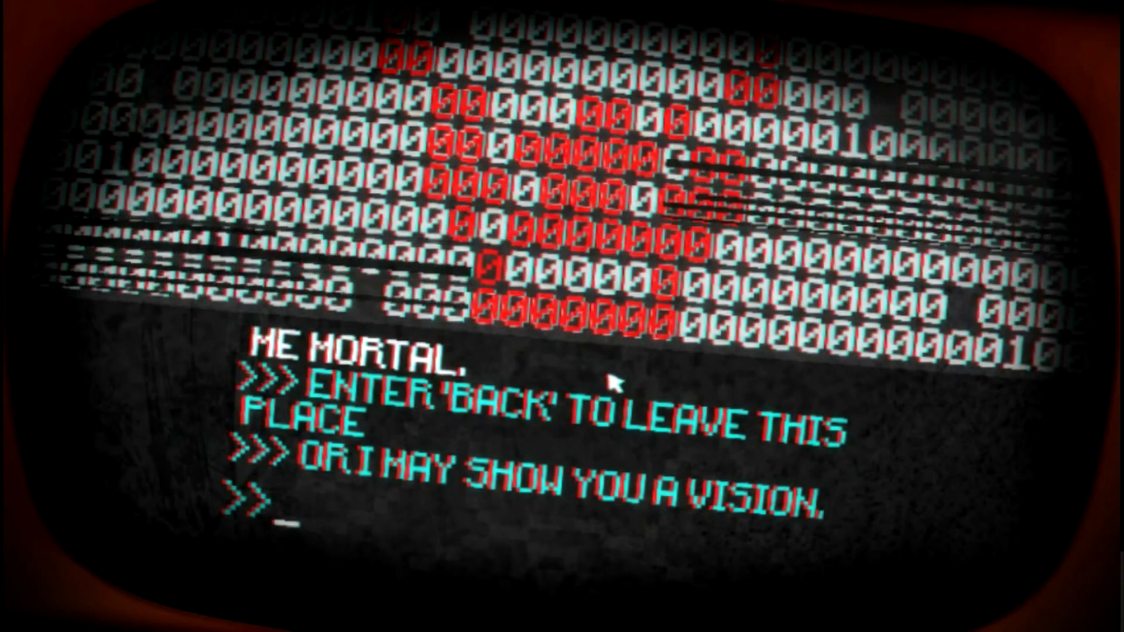
text(yeah)
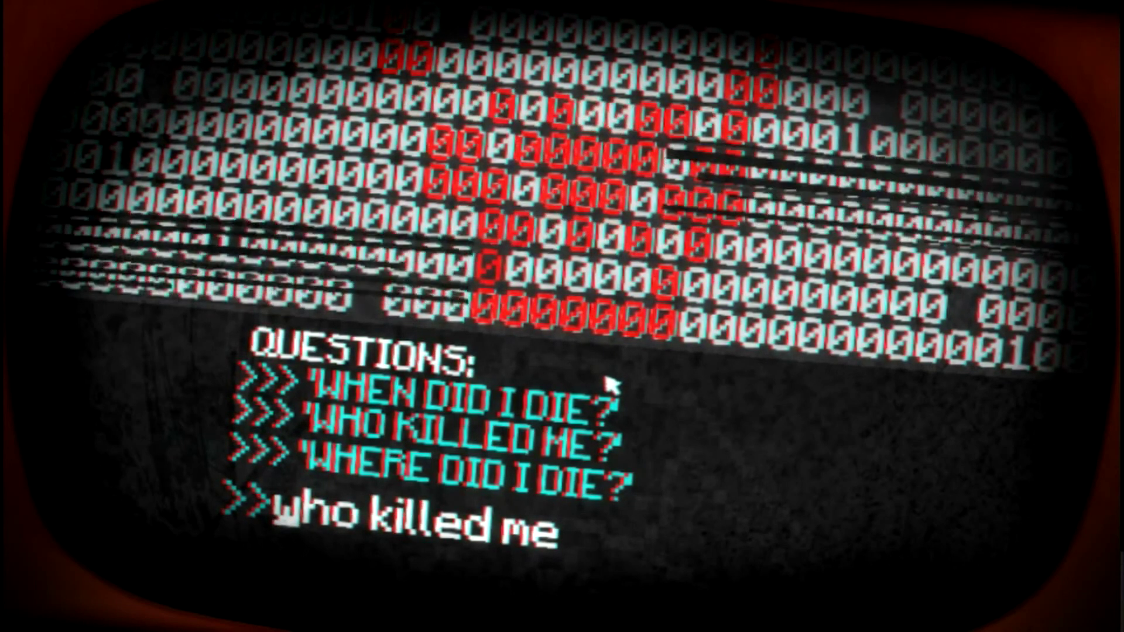
- Ask the cave 'who killed me', then answer 'okay' to the Abu al-Kindi vision
key(Return)
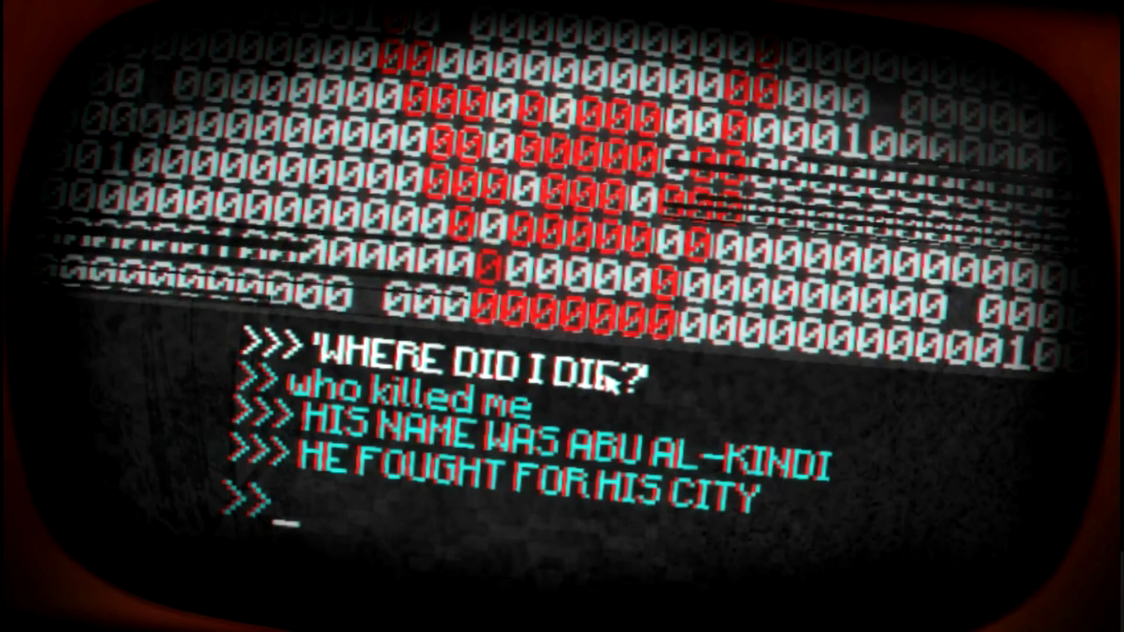
text(oka)
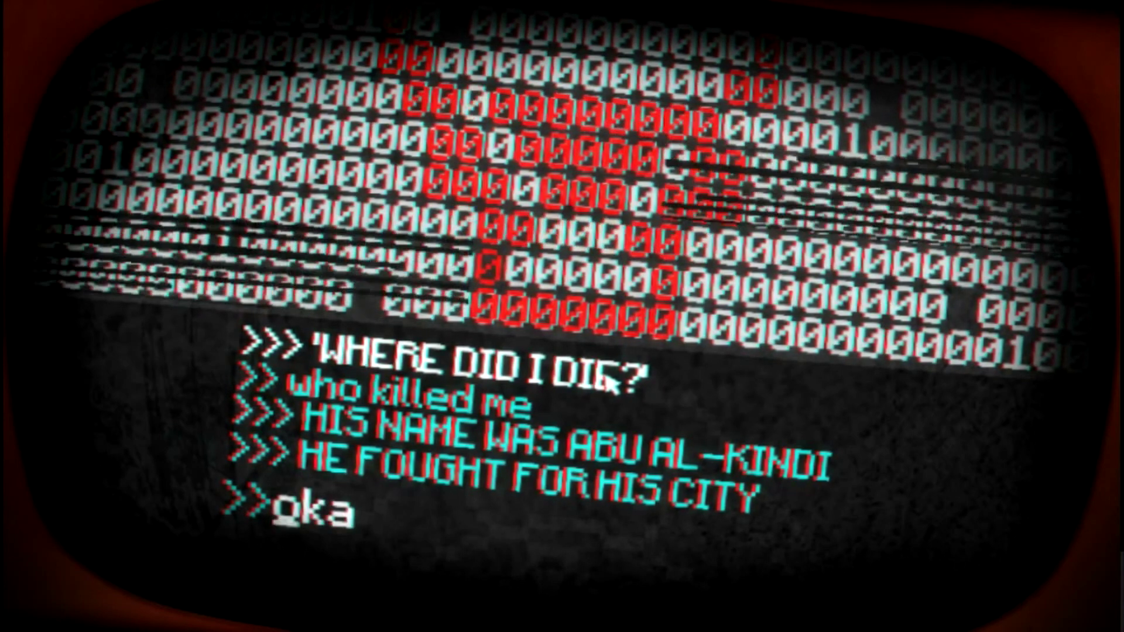
key(Return)
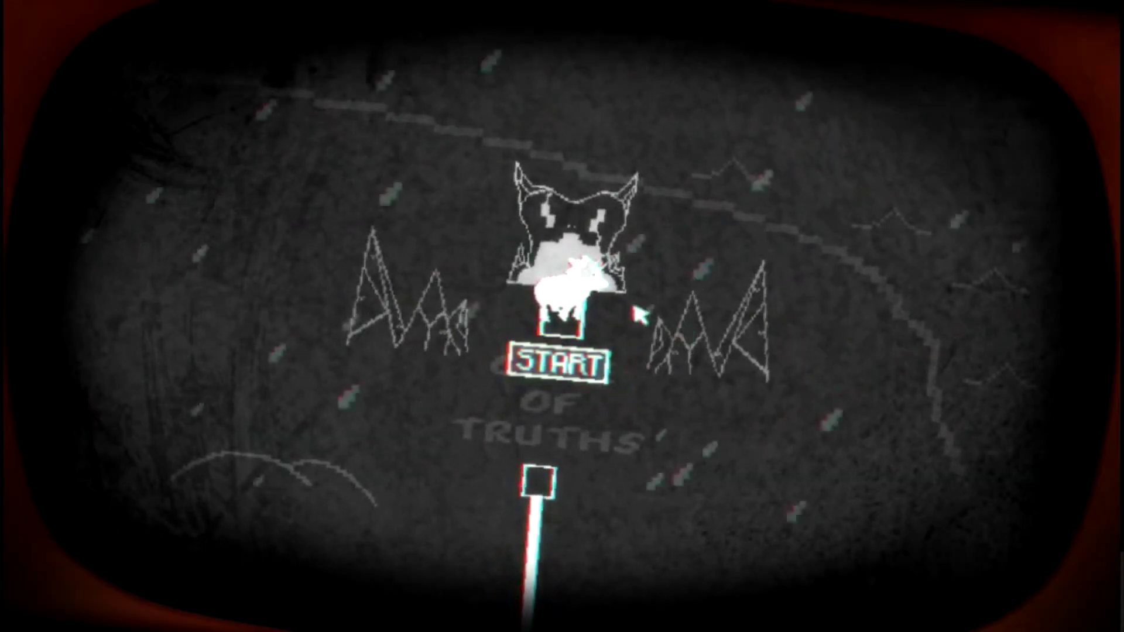
- Walk the pony from the Cave of Truths back through Sin Desert and start Keeper's Approach
click(536, 482)
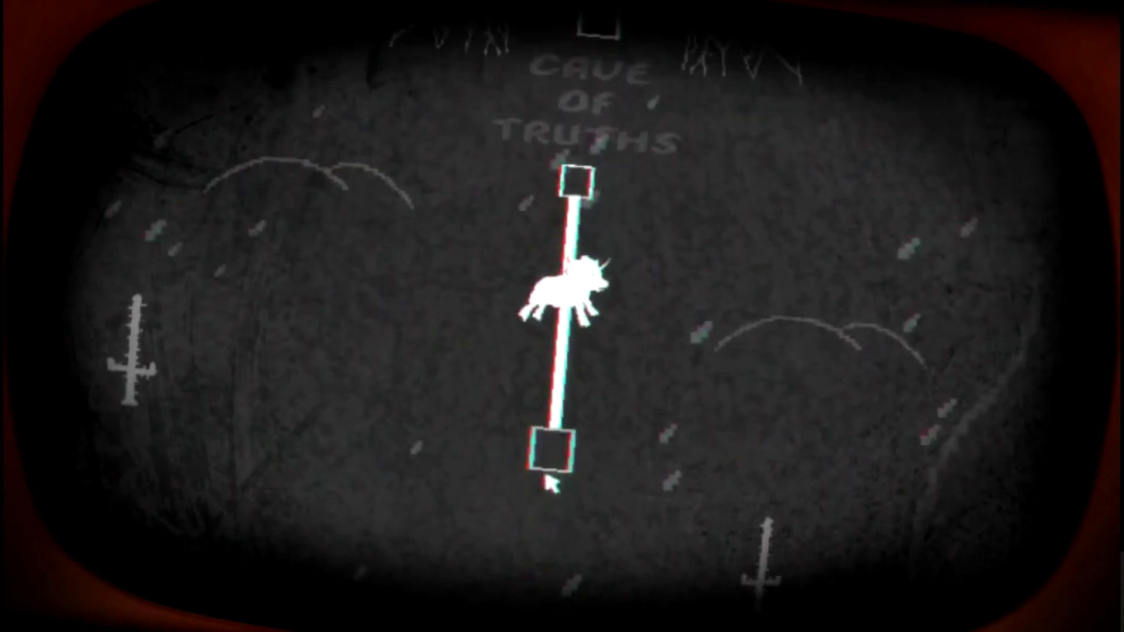
click(420, 580)
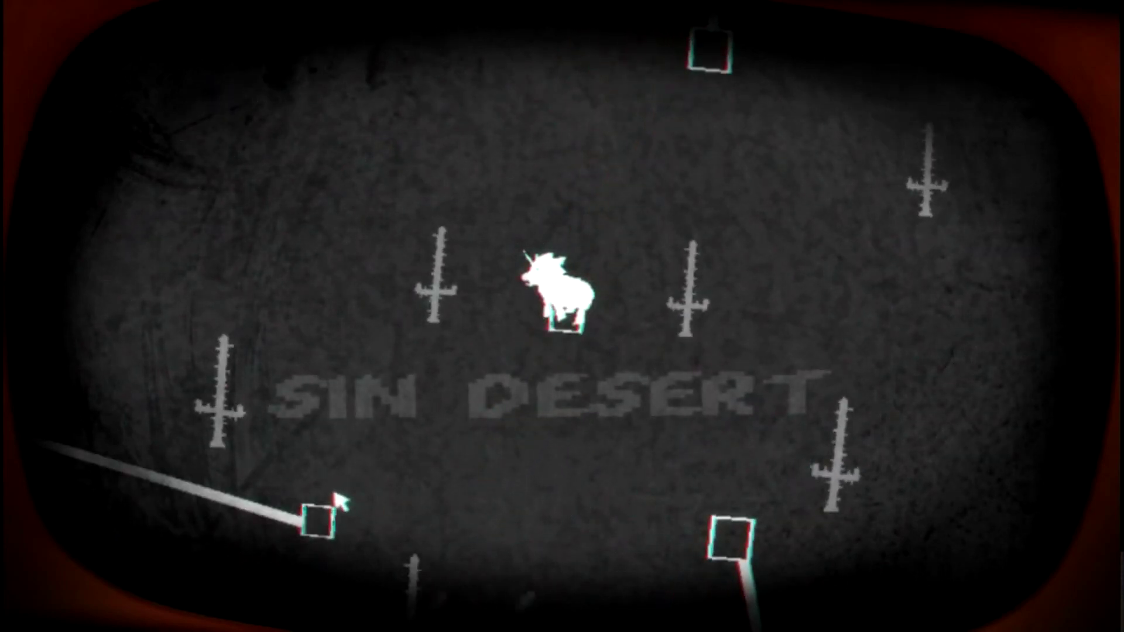
click(318, 520)
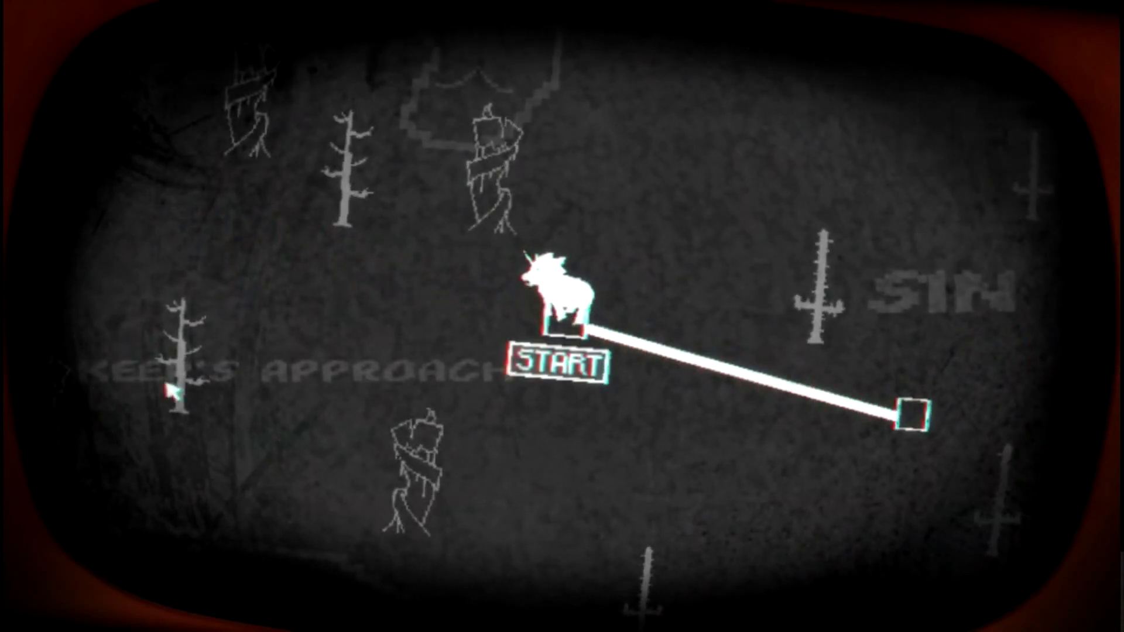
click(554, 356)
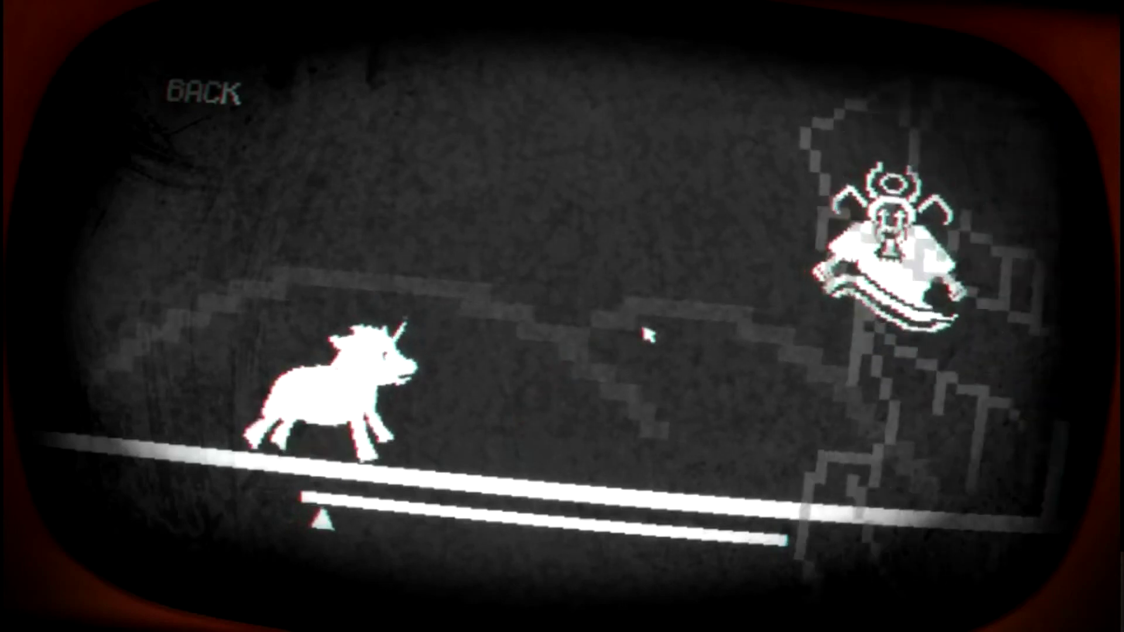
- Jump the hurdles and fire the winged binary laser at the hovering demon until the finish flag
click(642, 334)
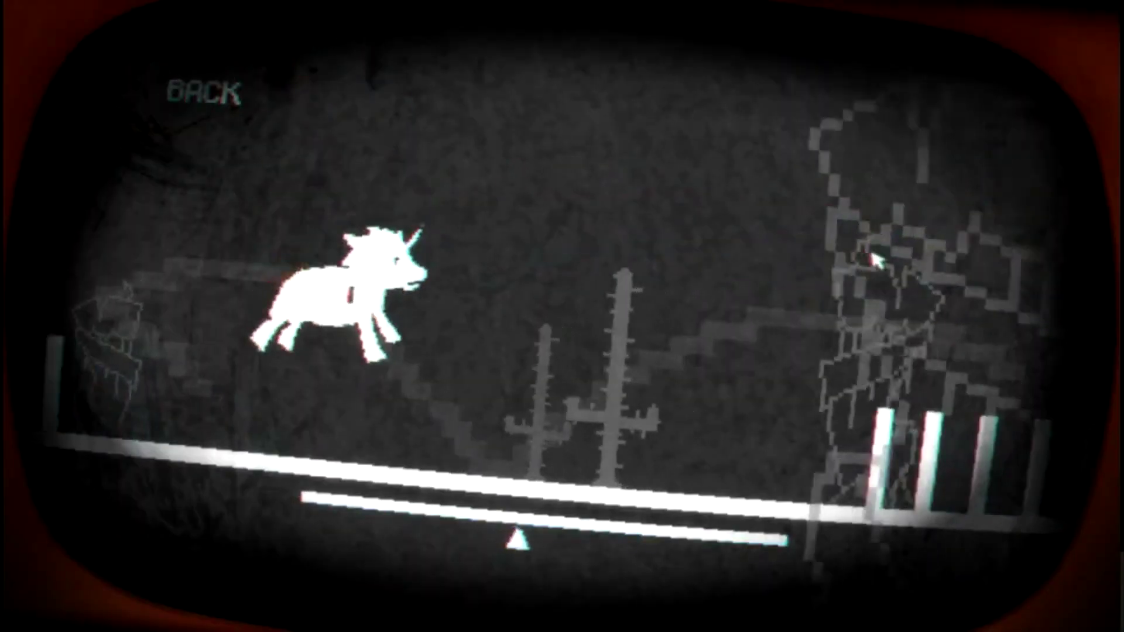
click(875, 263)
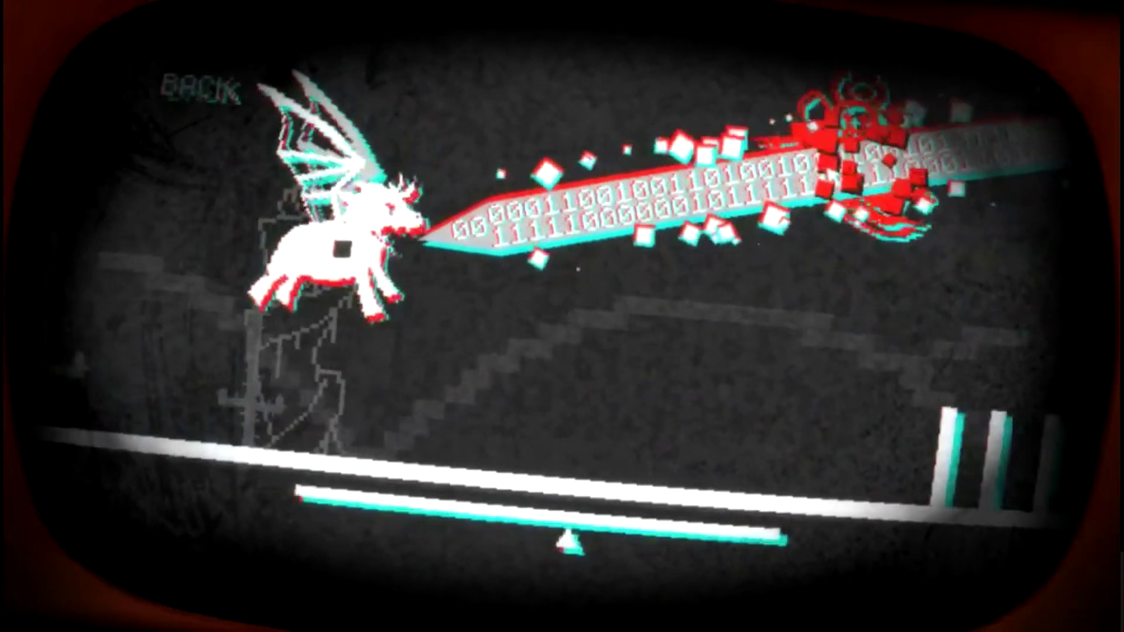
click(878, 176)
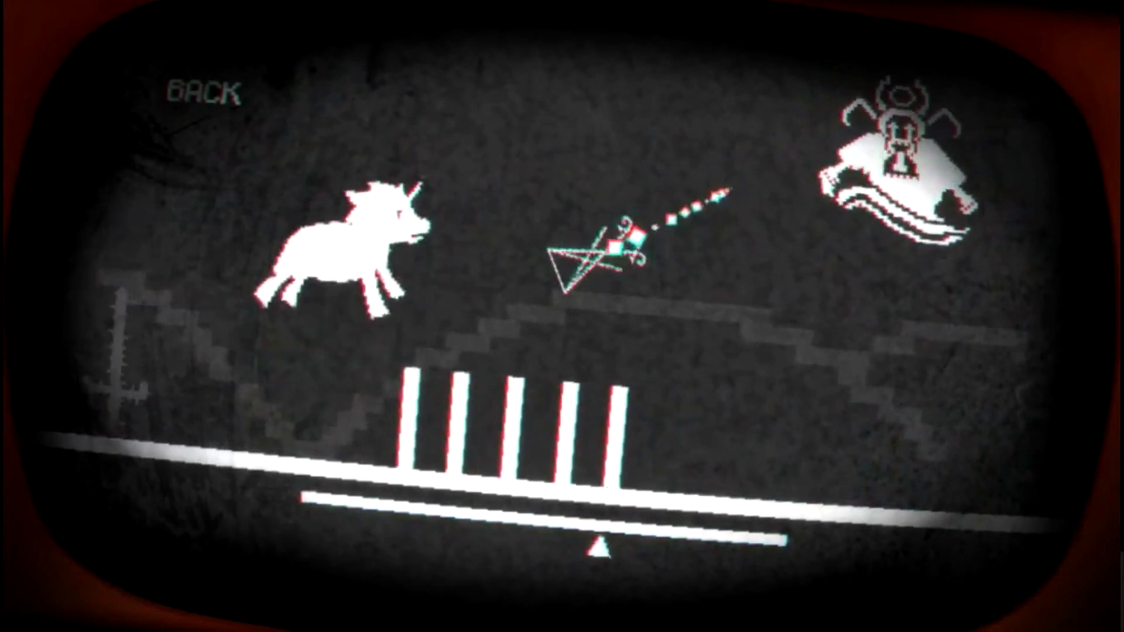
click(841, 176)
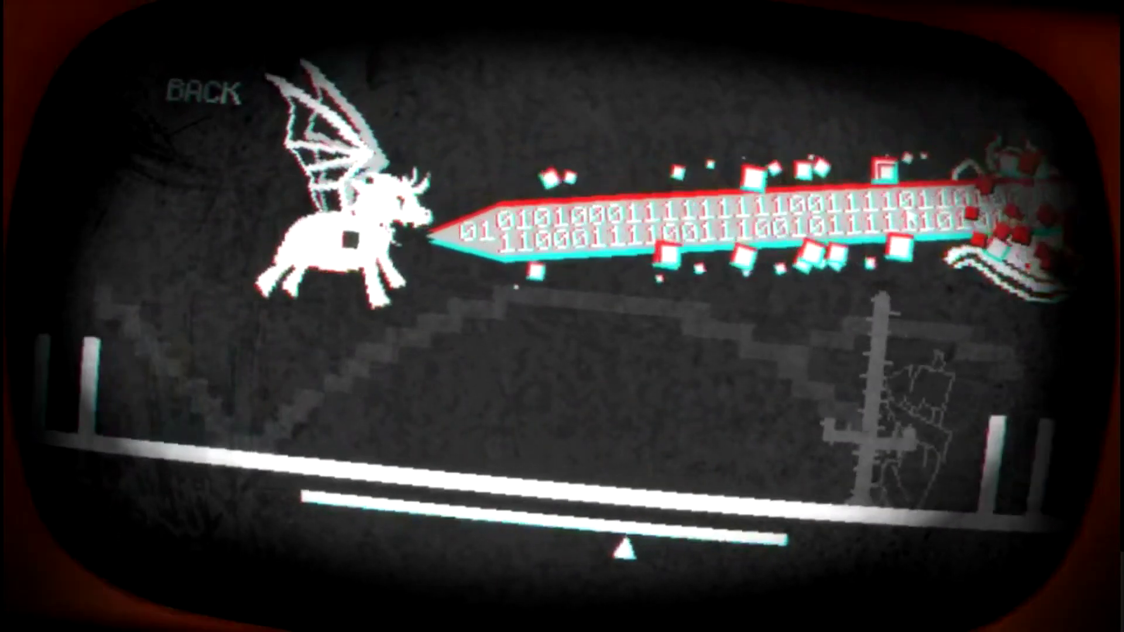
click(878, 176)
click(878, 154)
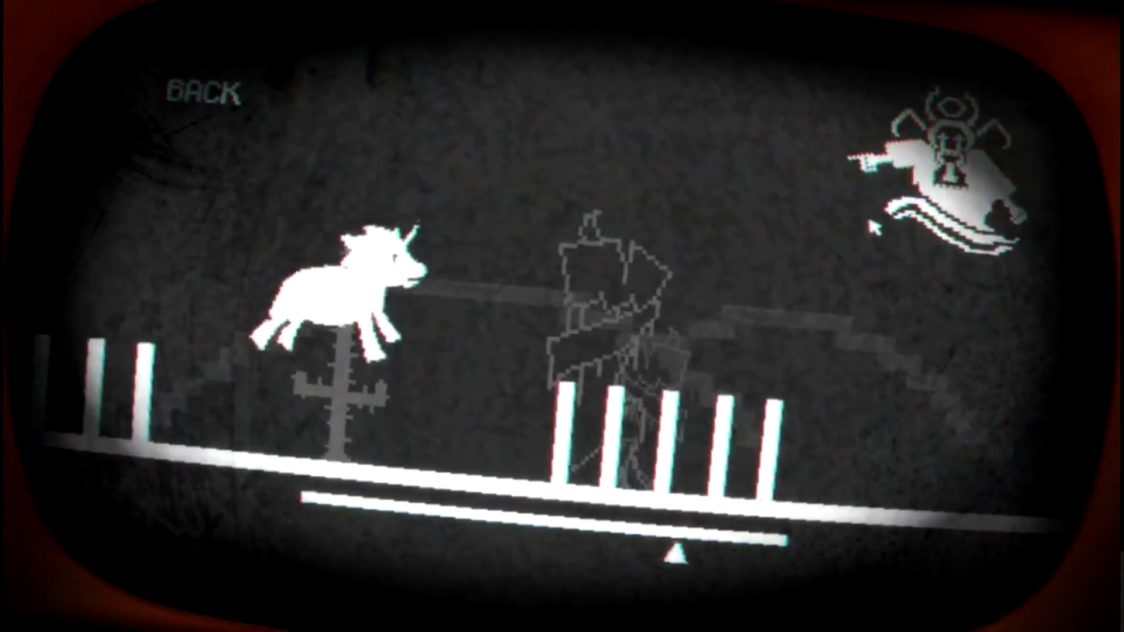
click(878, 241)
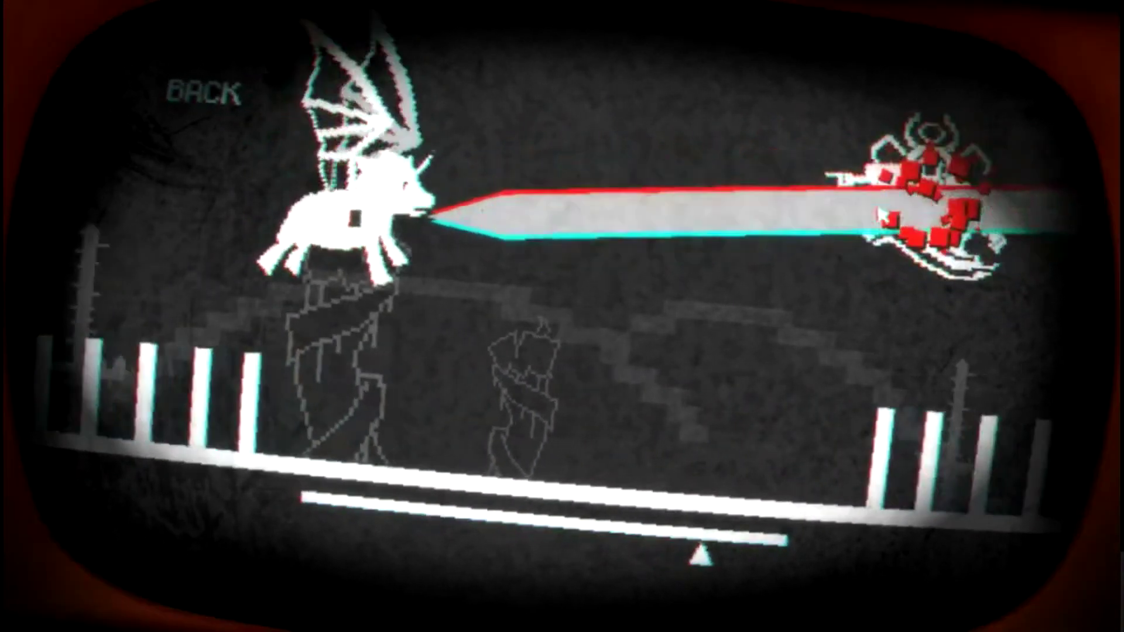
click(878, 220)
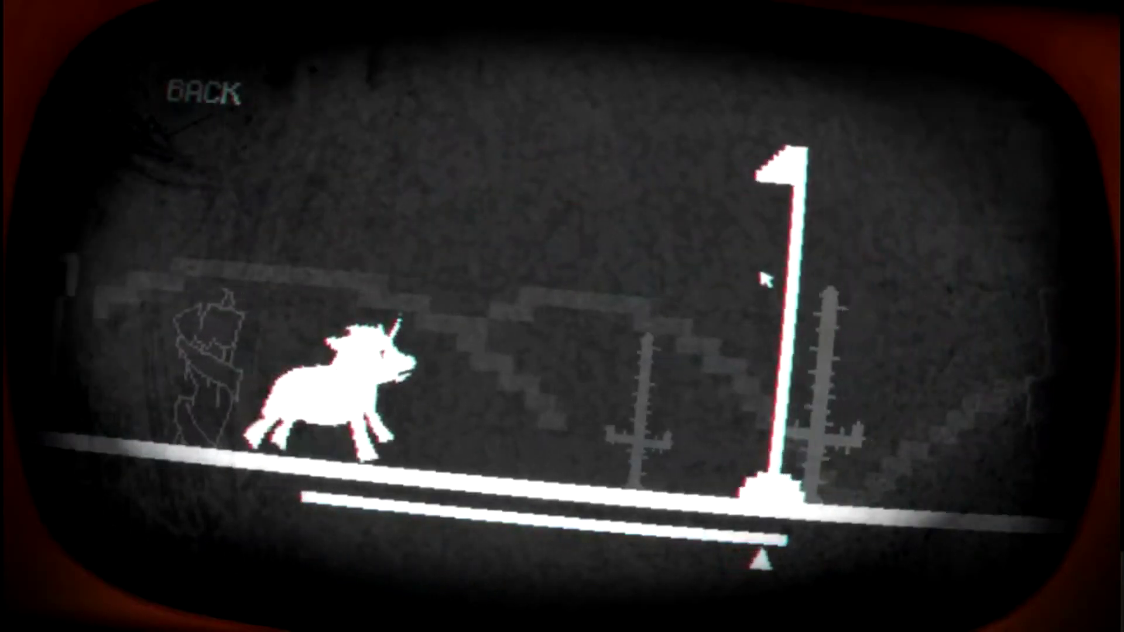
click(759, 284)
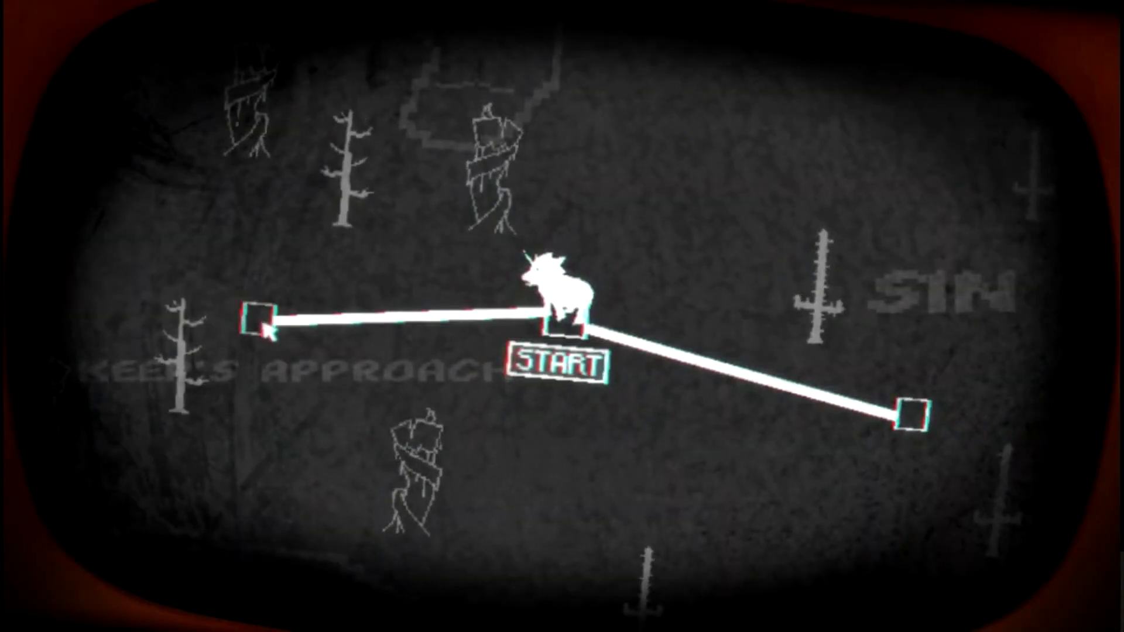
- Move the pony from Keeper's Approach to the node on the left
click(260, 318)
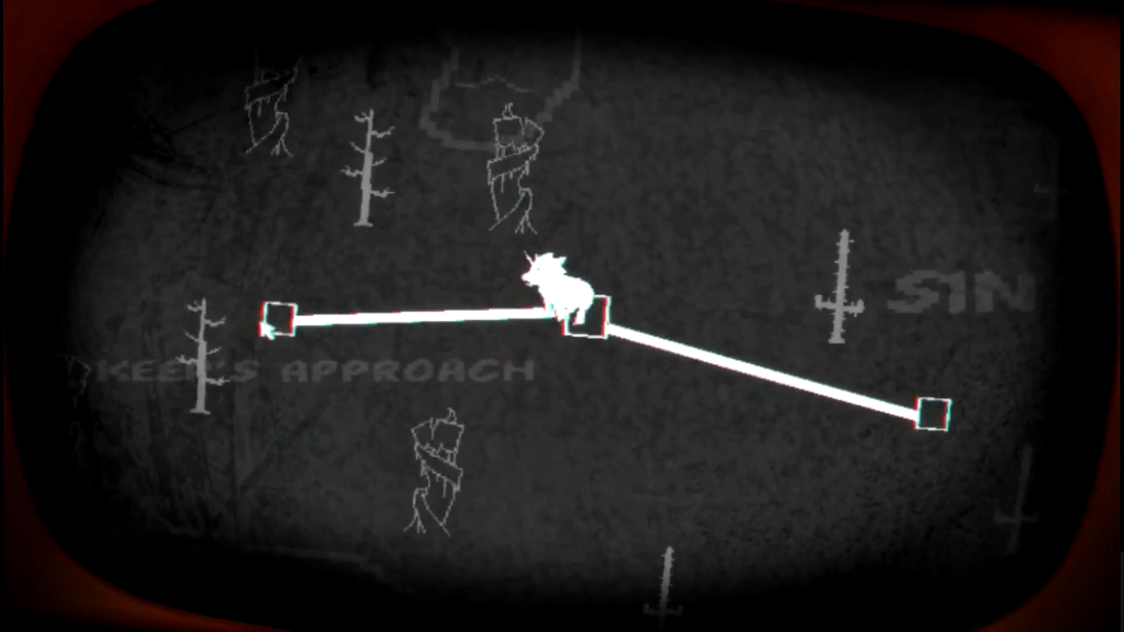